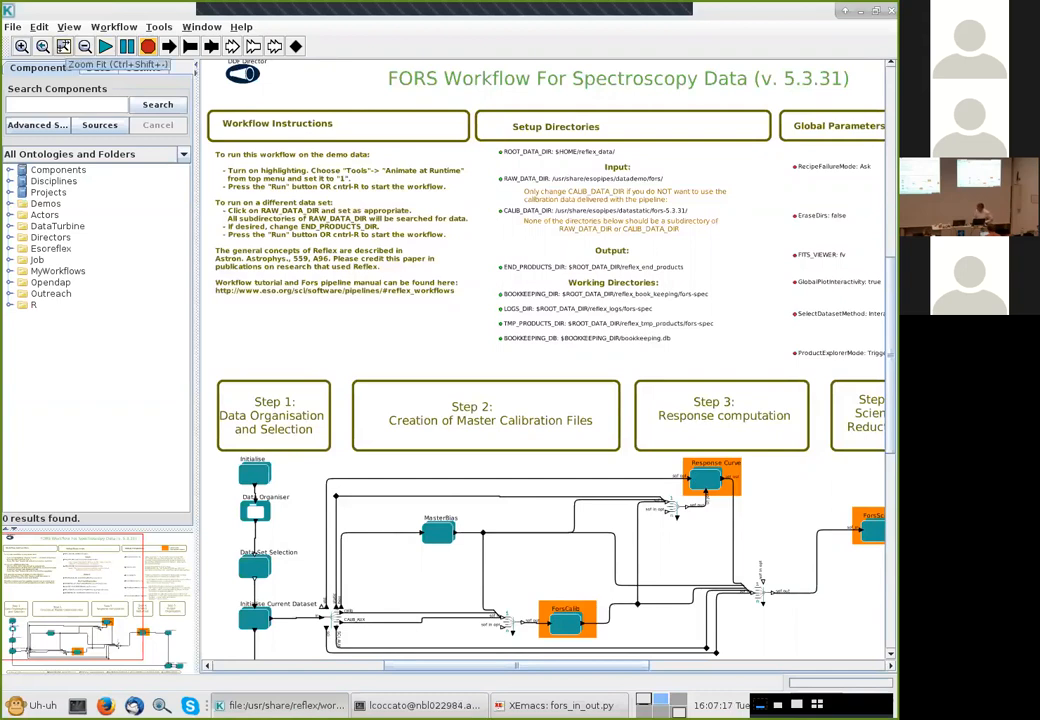
Fit the whole workflow in view and expand the Esoreflex folder with its Scripting, Utilities and Workflow actor libraries
click(63, 46)
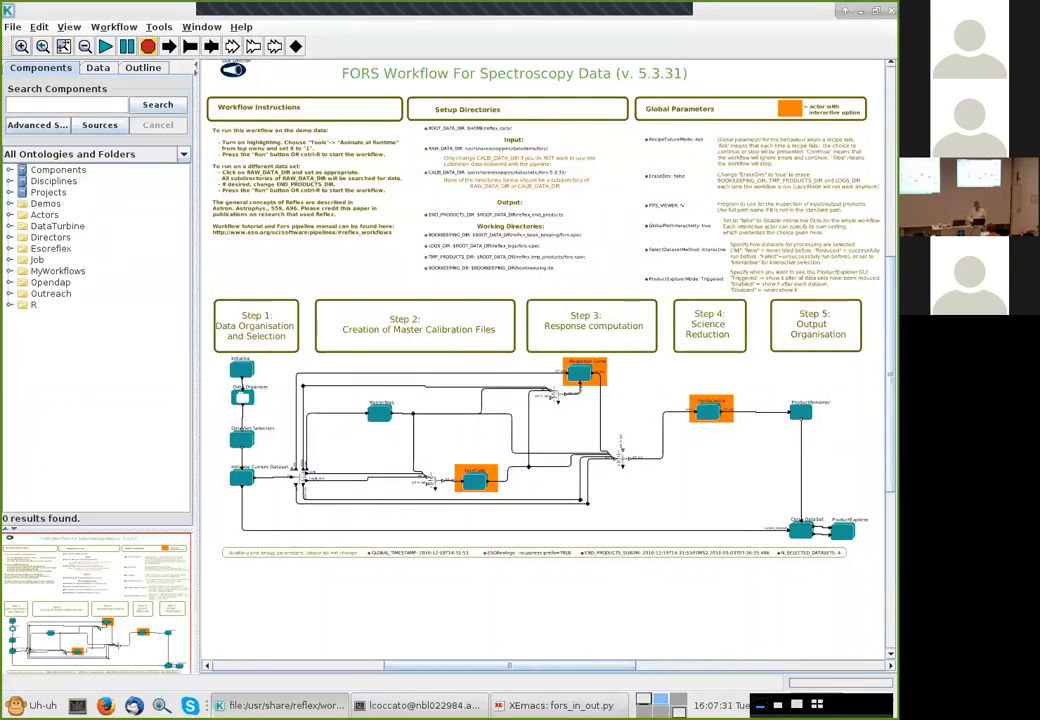
click(50, 248)
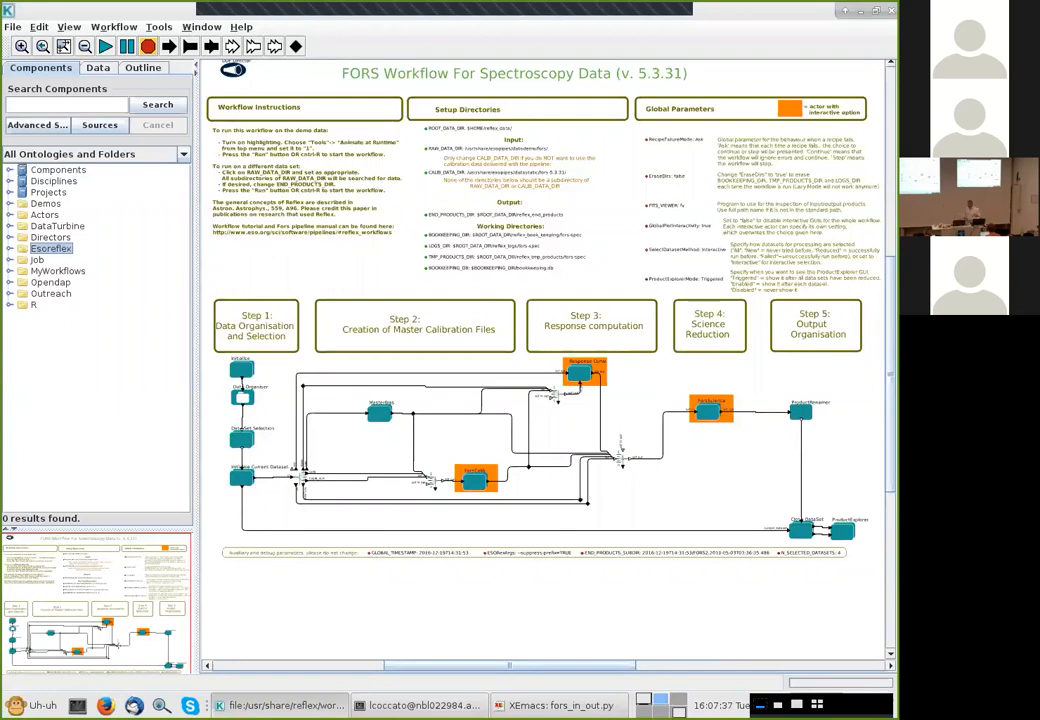
click(57, 271)
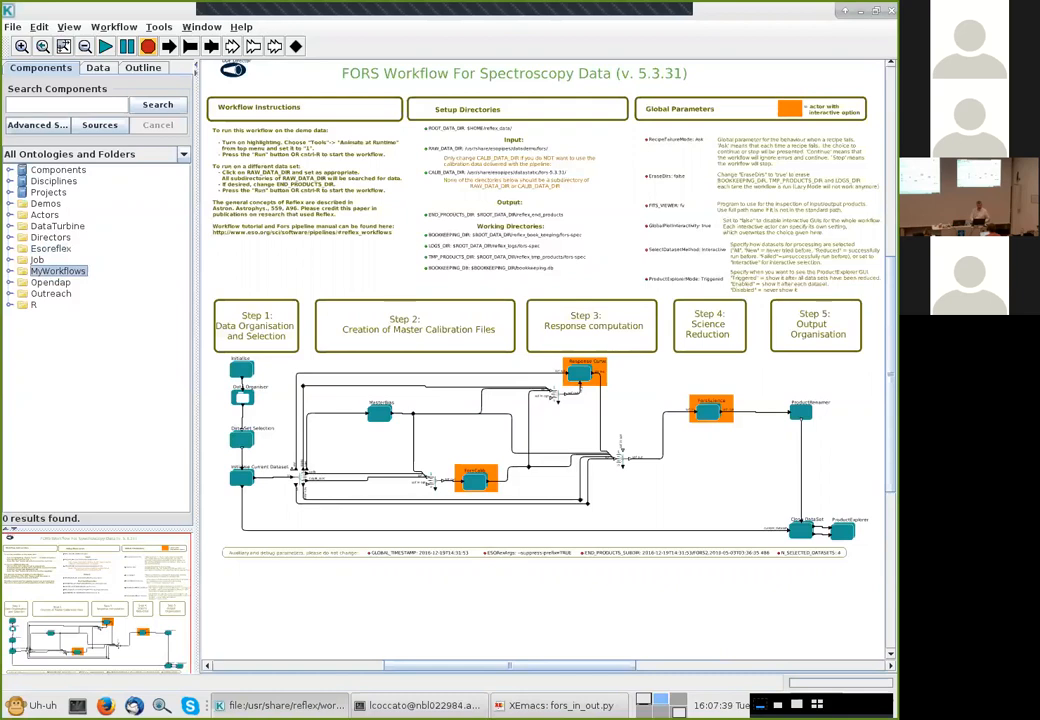
click(50, 248)
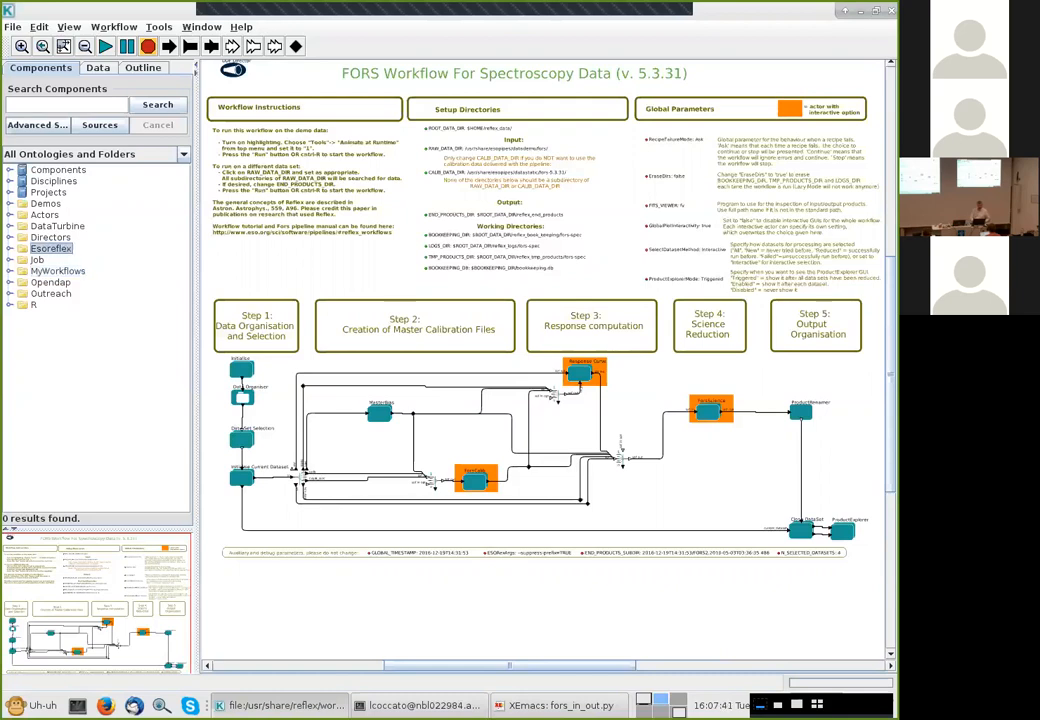
key(Right)
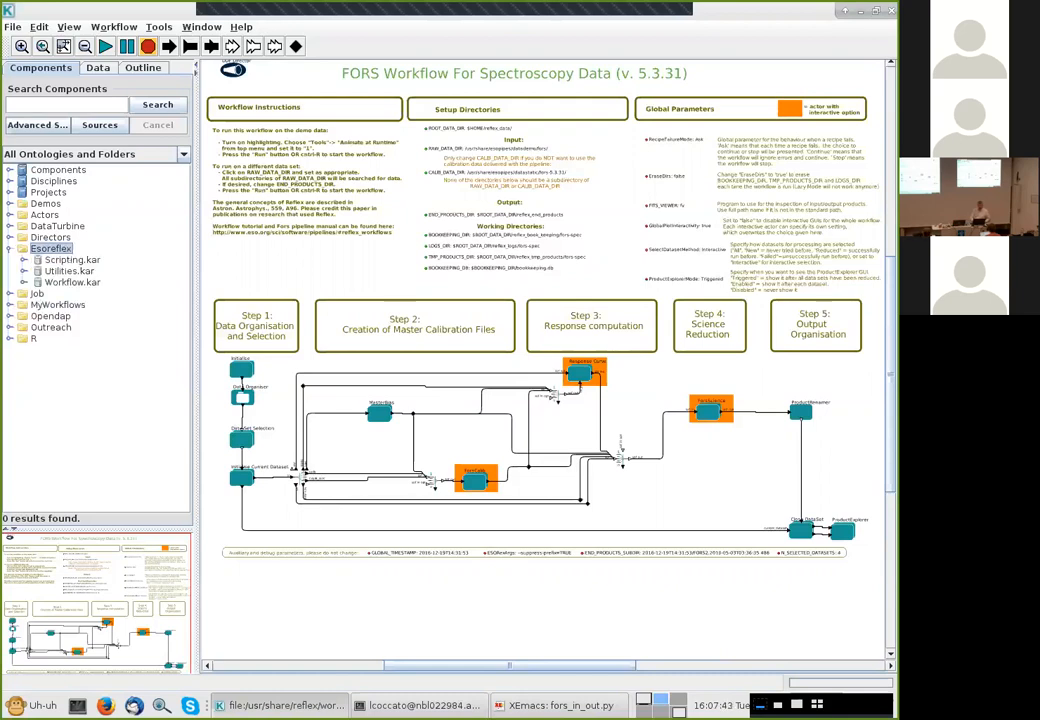
click(23, 259)
click(23, 304)
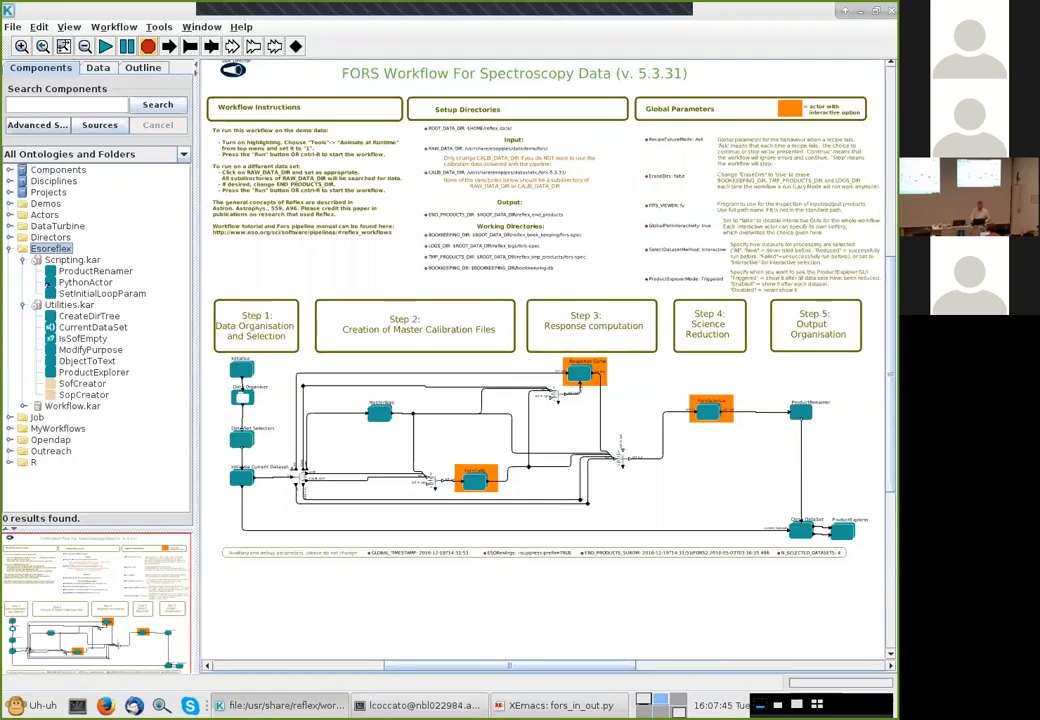
click(23, 405)
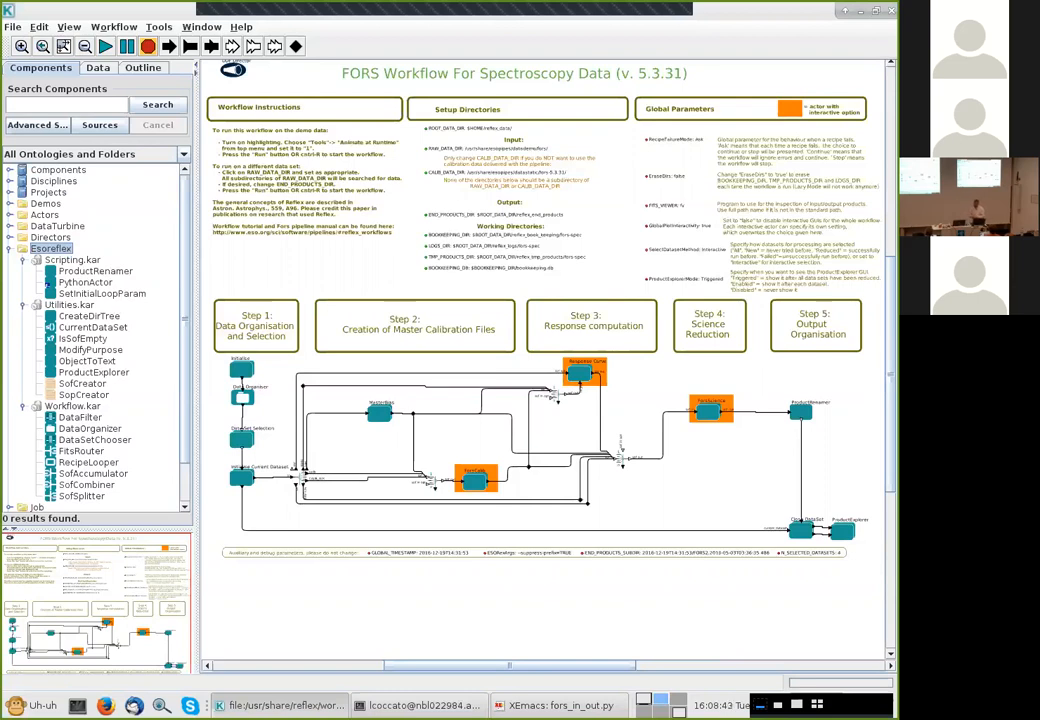
key(alt+Tab)
key(ctrl+alt+Left)
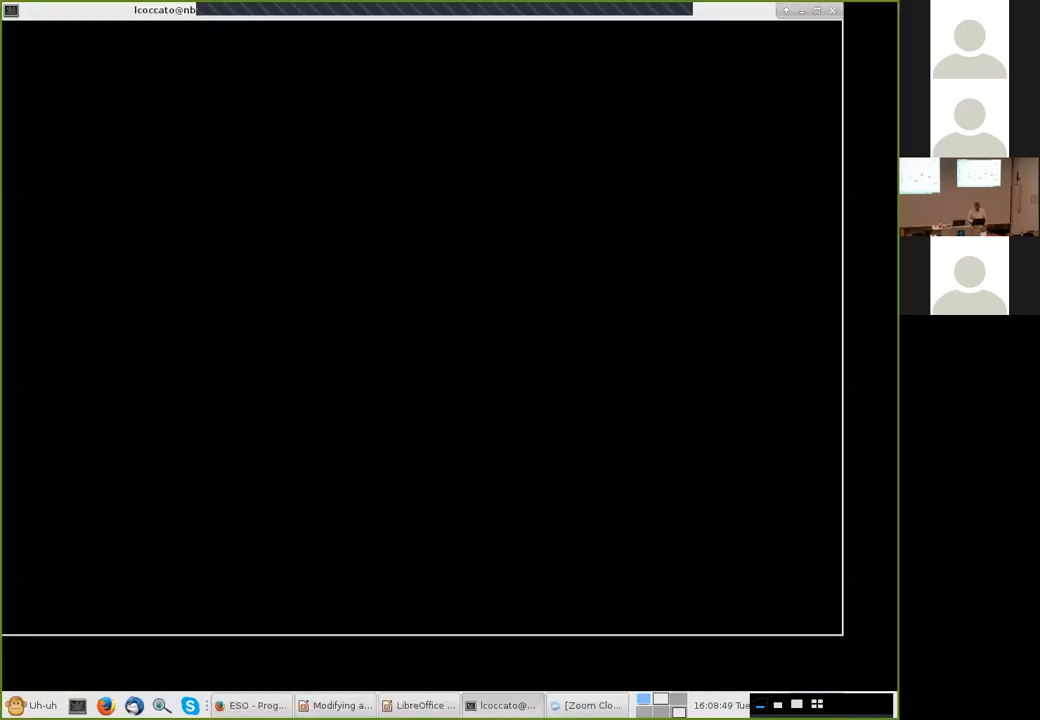
key(alt+Tab)
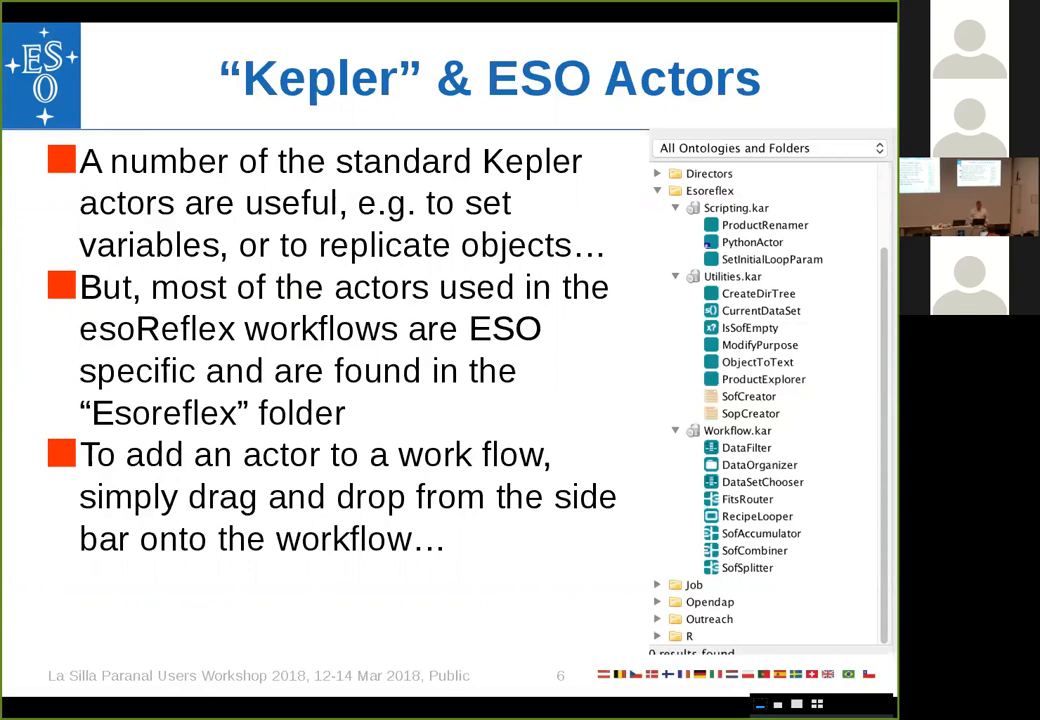
key(alt+Tab)
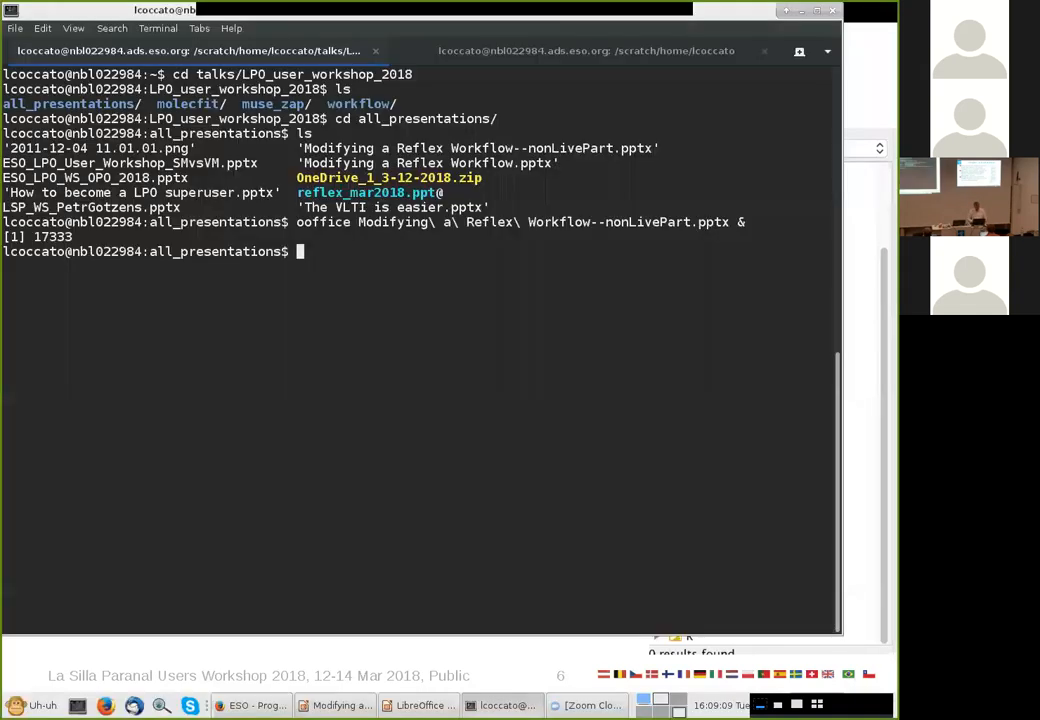
key(ctrl+alt+Right)
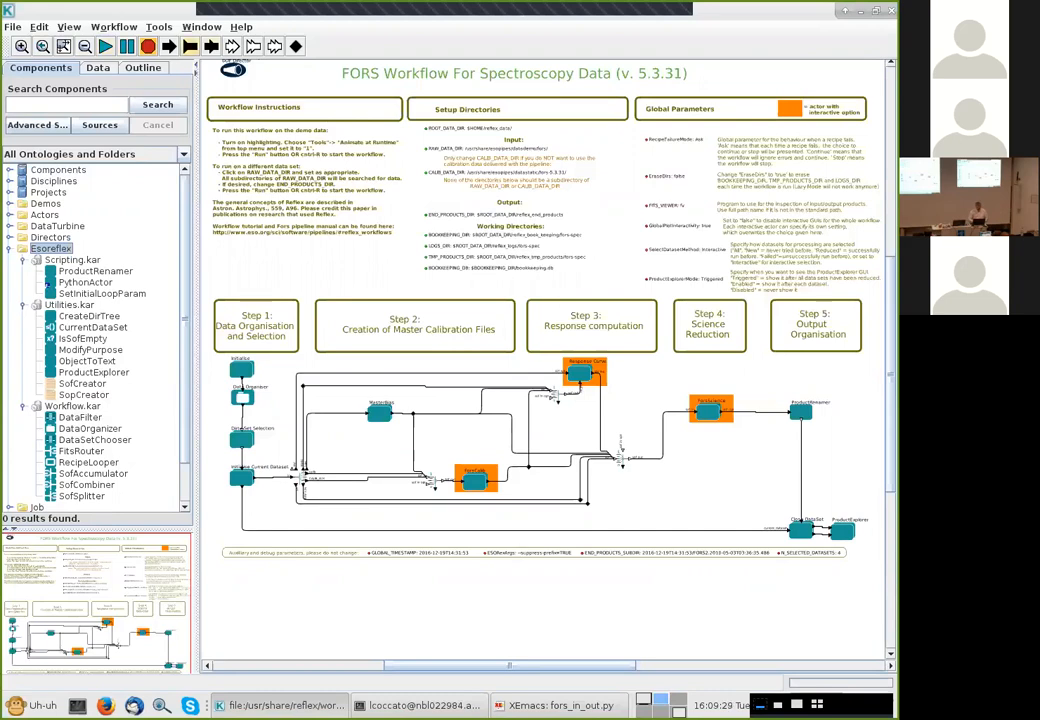
Turn on runtime animation with a highlight hold time of 100 ms
click(159, 27)
click(210, 42)
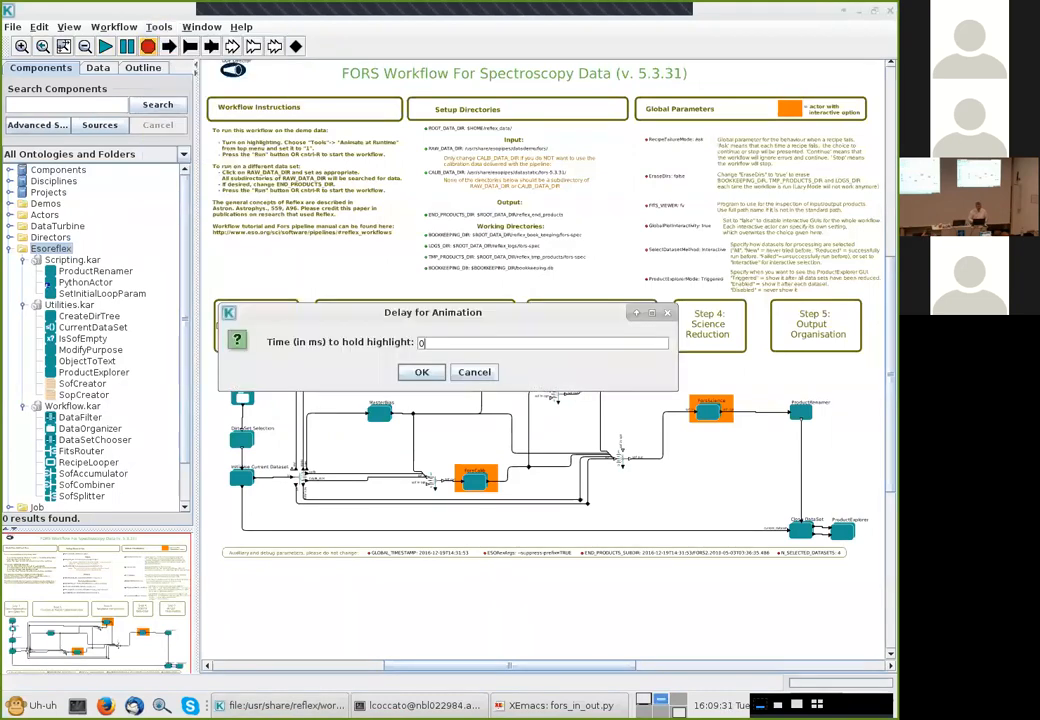
key(BackSpace)
text(1000)
key(BackSpace)
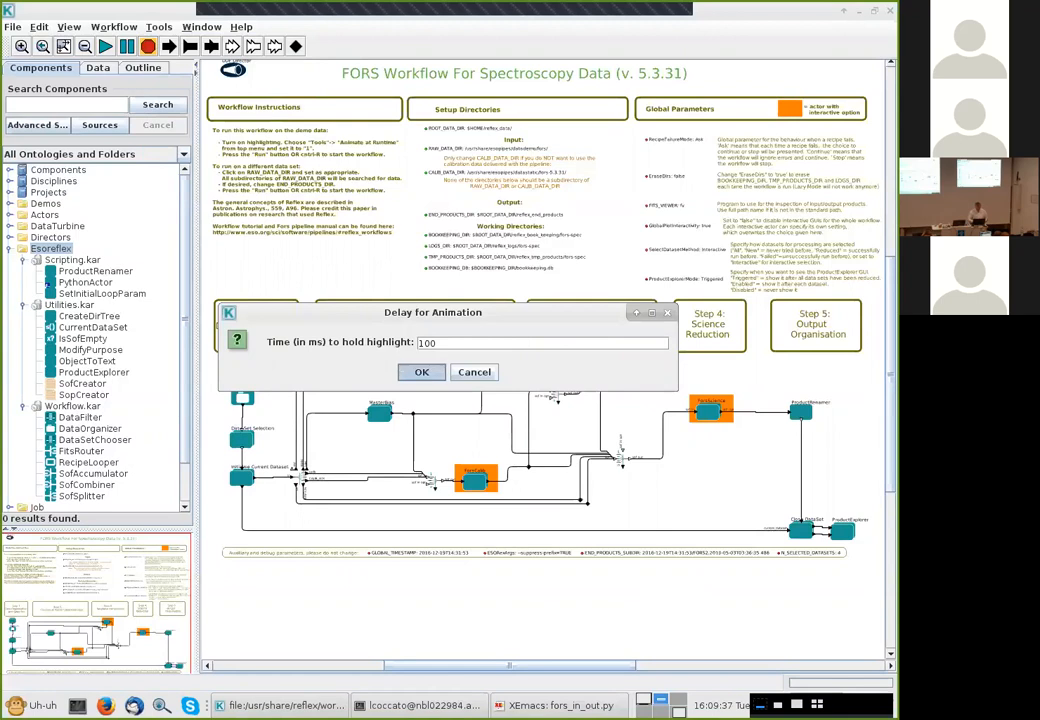
key(Return)
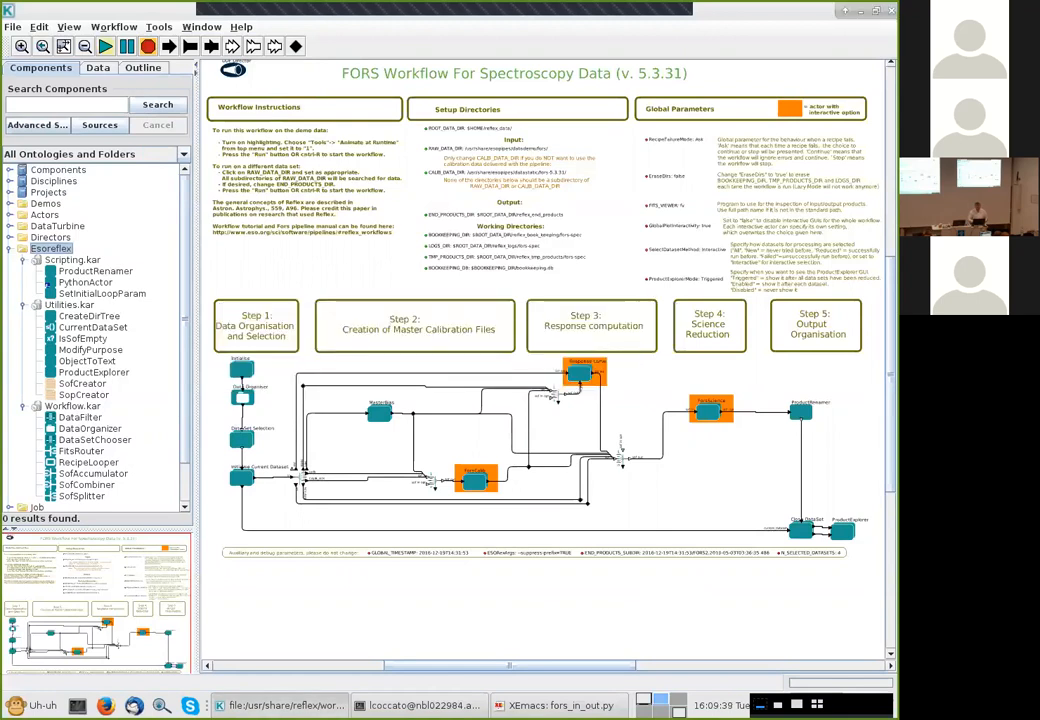
Run the workflow on the FORS2.2010-05-03T03:36:35.486 dataset only
key(ctrl+r)
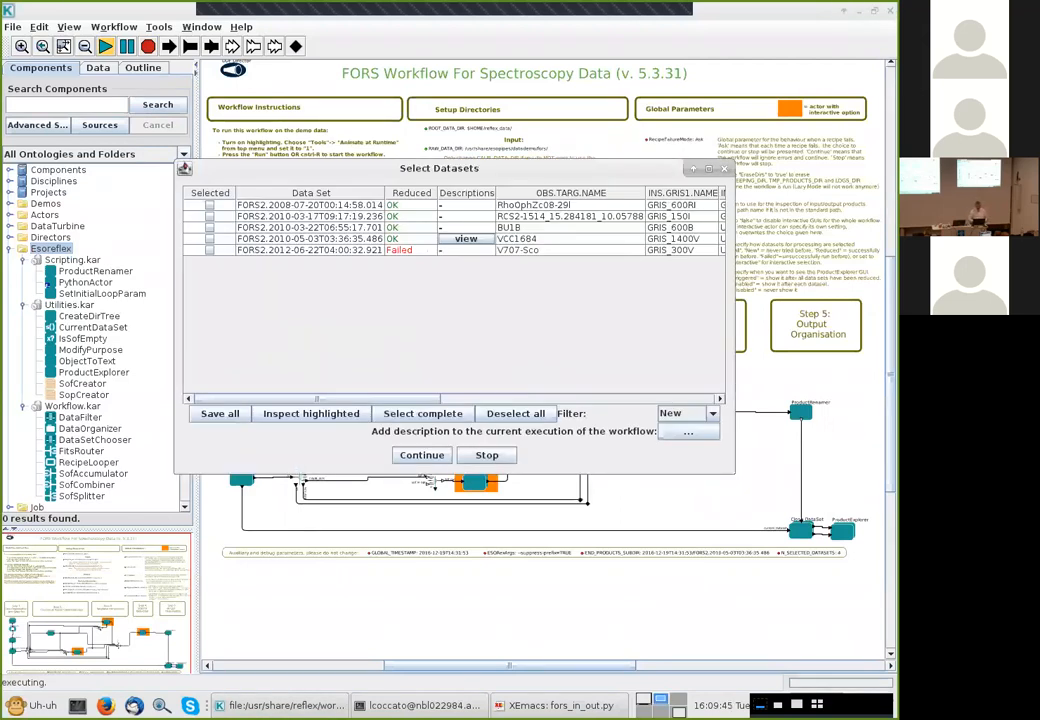
click(210, 239)
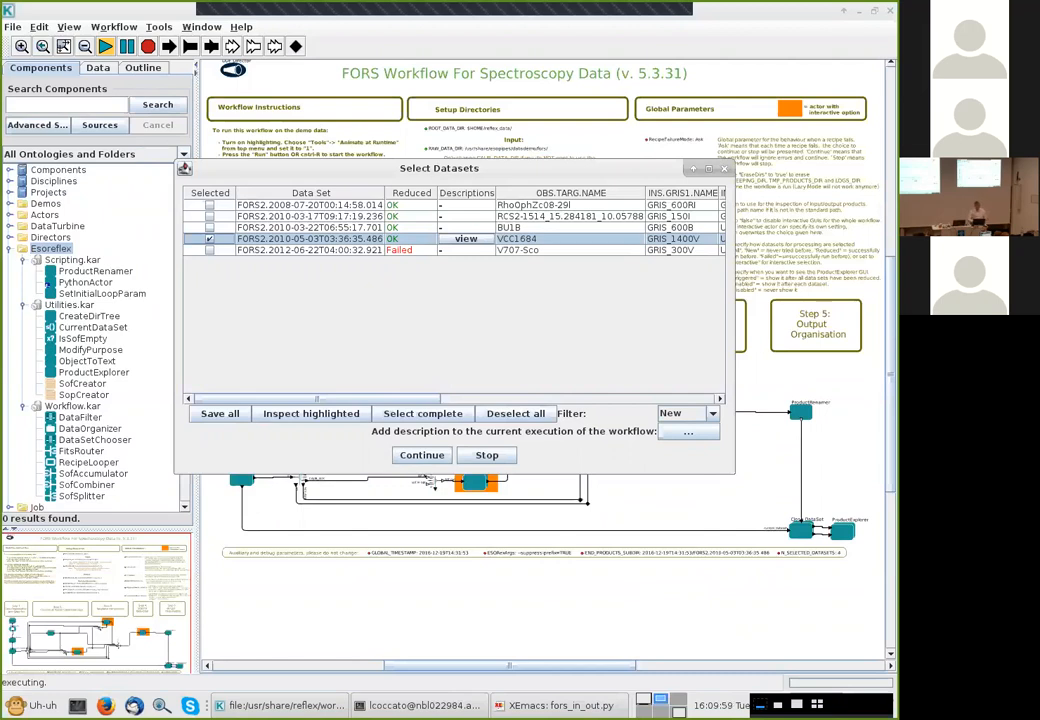
click(422, 455)
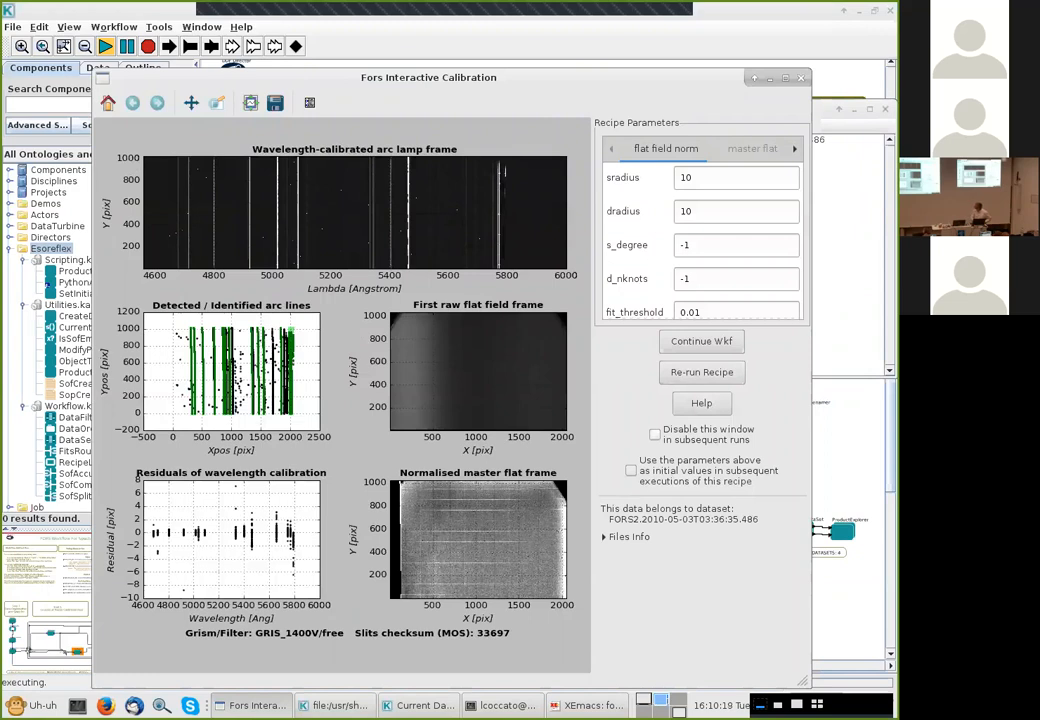
Disable the interactive calibration window for subsequent runs and continue the workflow
click(655, 433)
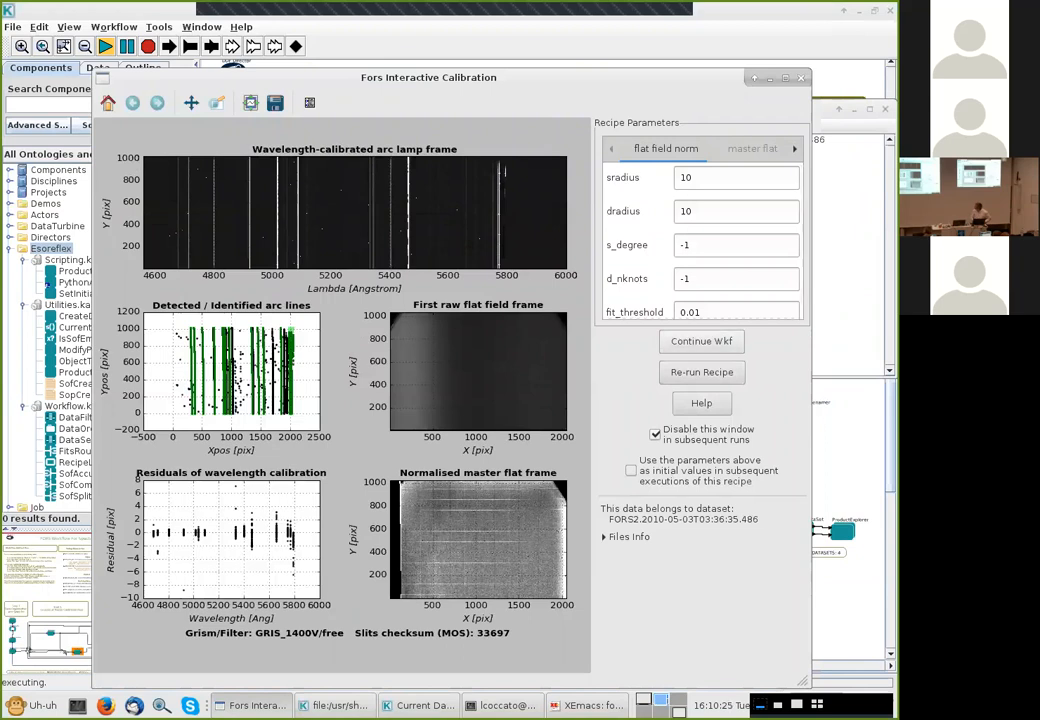
click(701, 341)
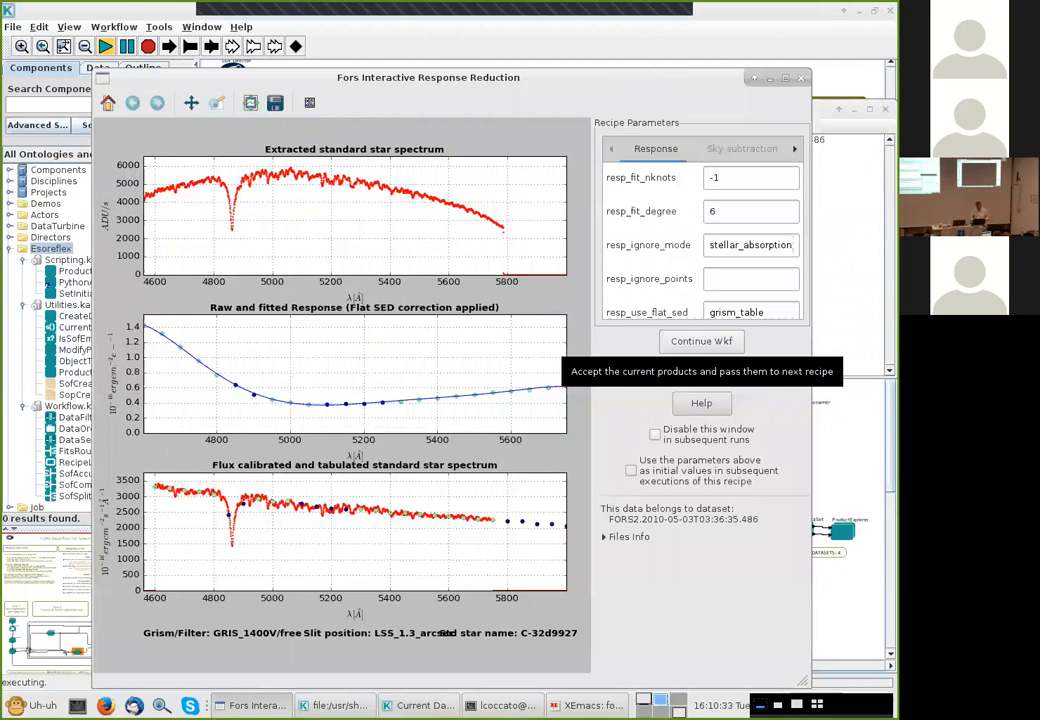
Disable the interactive response reduction window for subsequent runs and continue the workflow
click(655, 433)
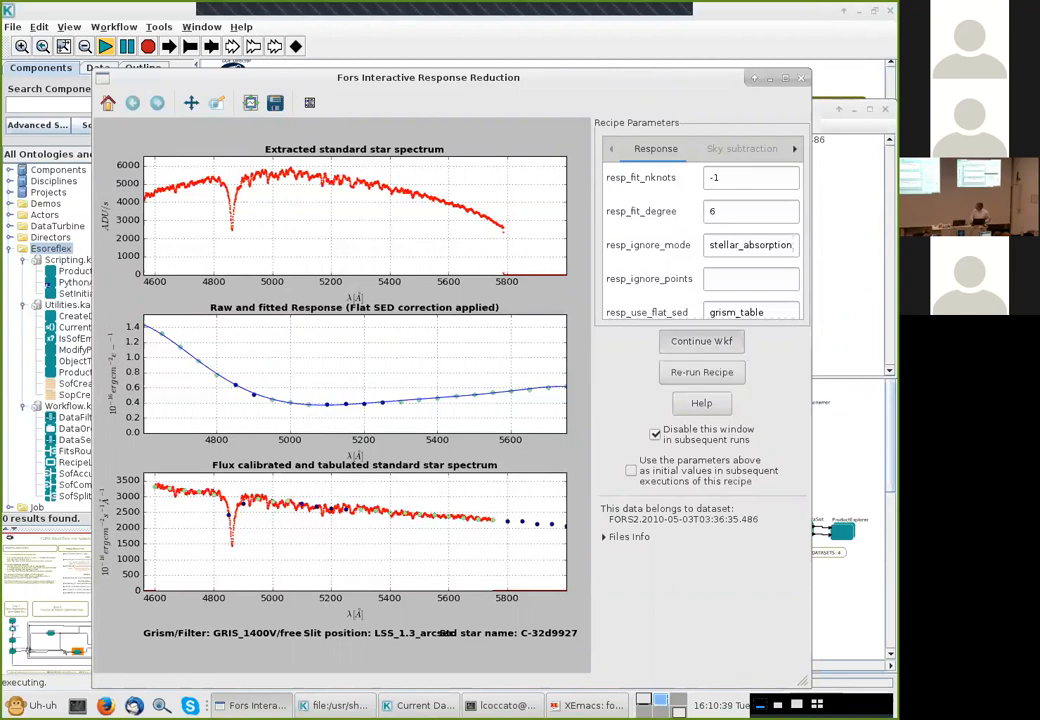
click(701, 341)
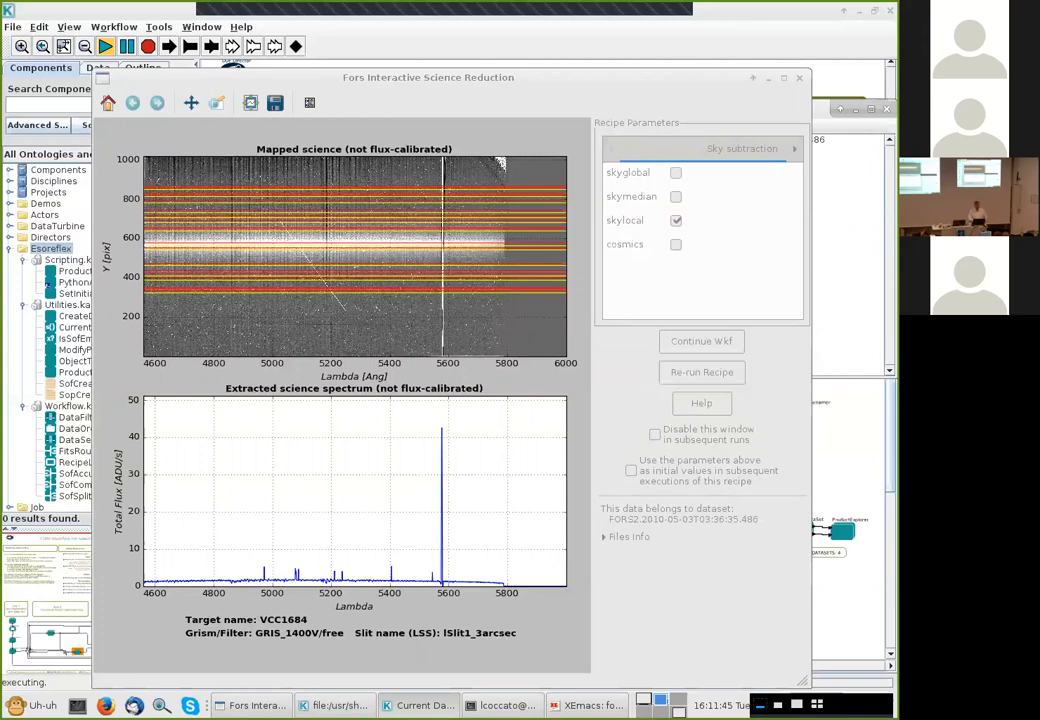
Continue past the science reduction window and the product explorer to finish the run
click(702, 372)
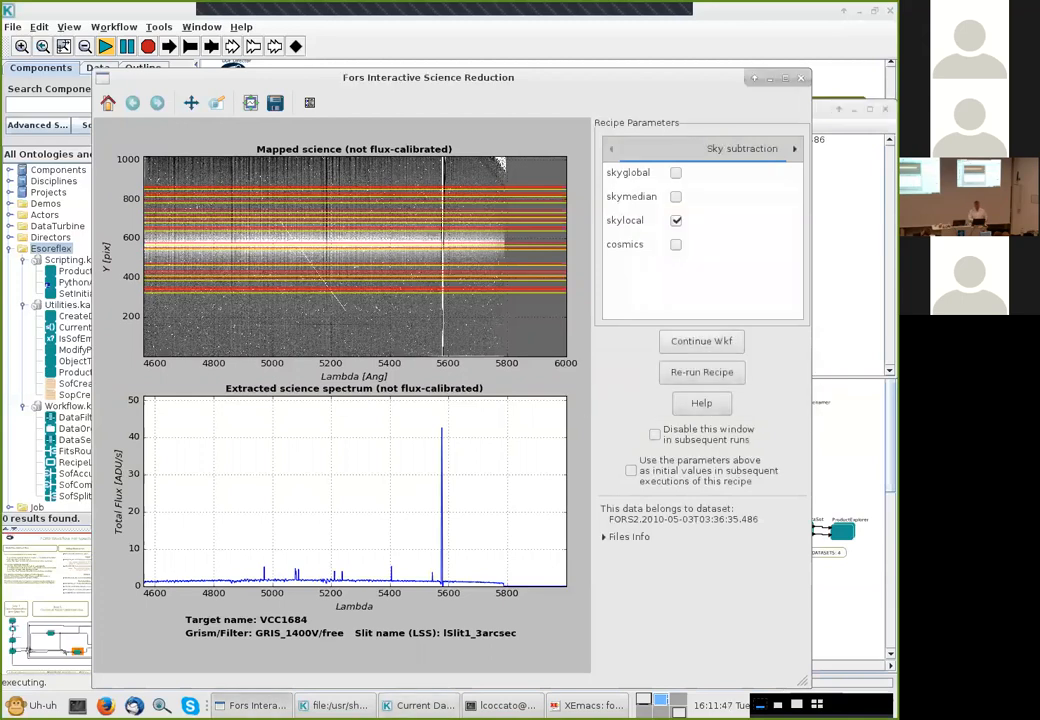
click(702, 342)
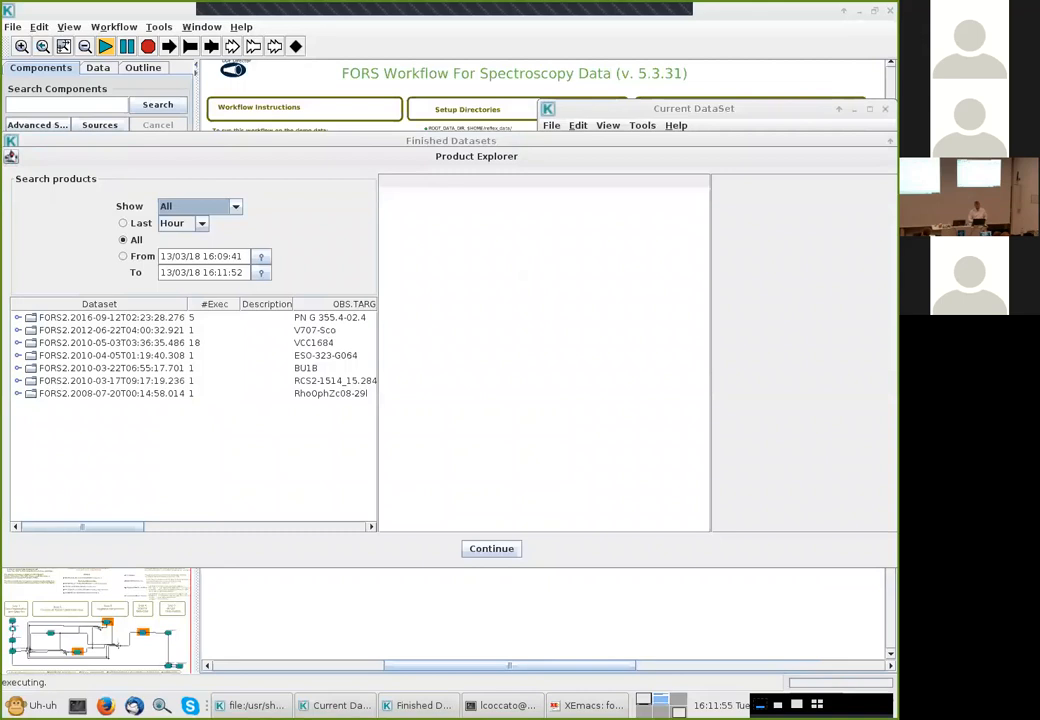
click(491, 548)
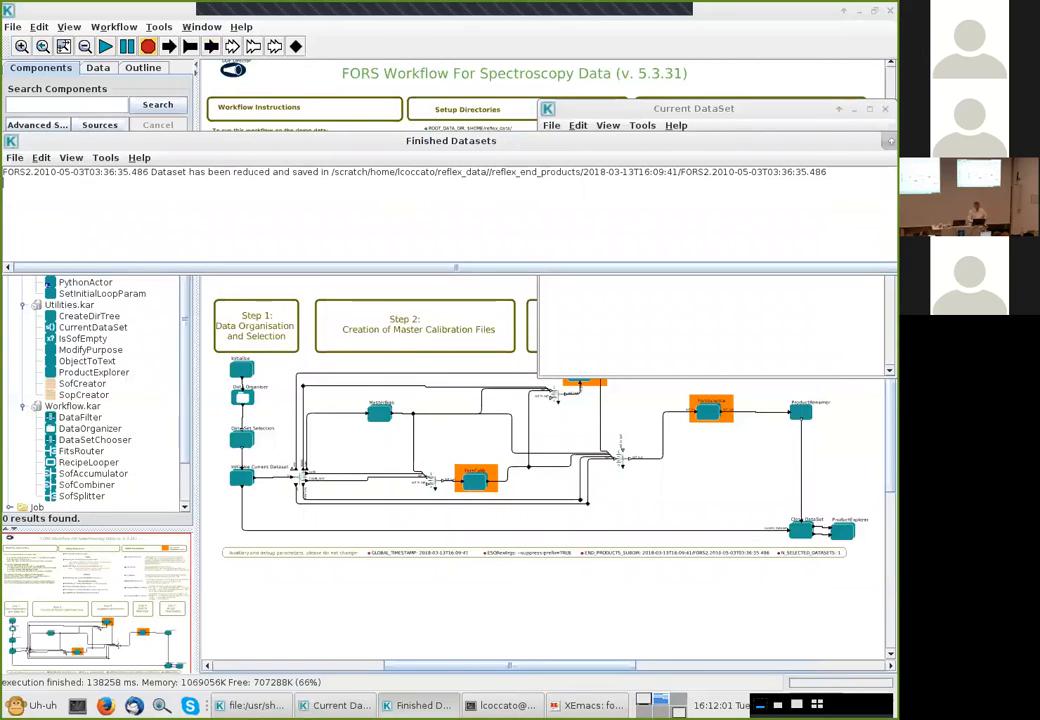
click(491, 590)
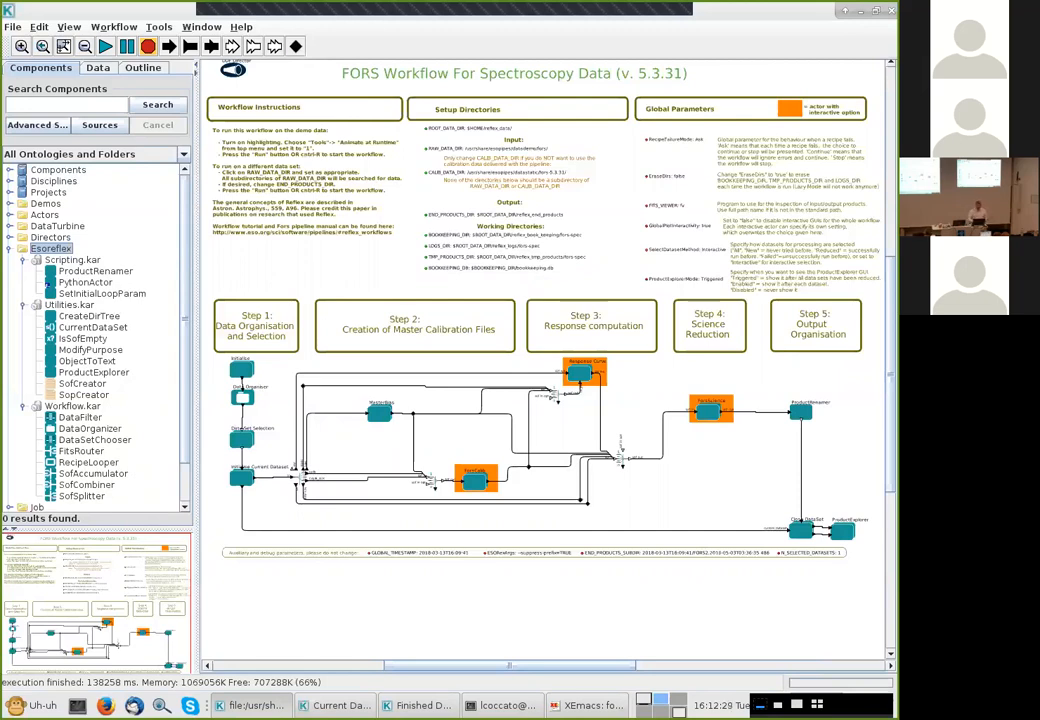
Export the workflow as XML, accepting the warning and browsing to the fors folder in the home directory
click(12, 27)
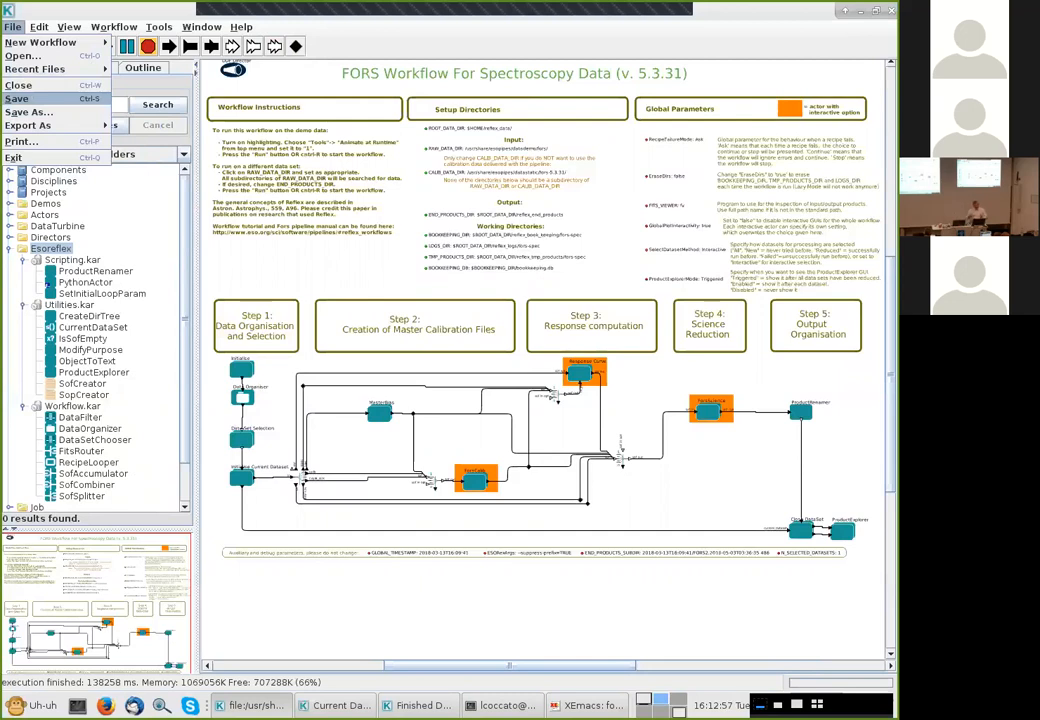
mouse_move(50, 126)
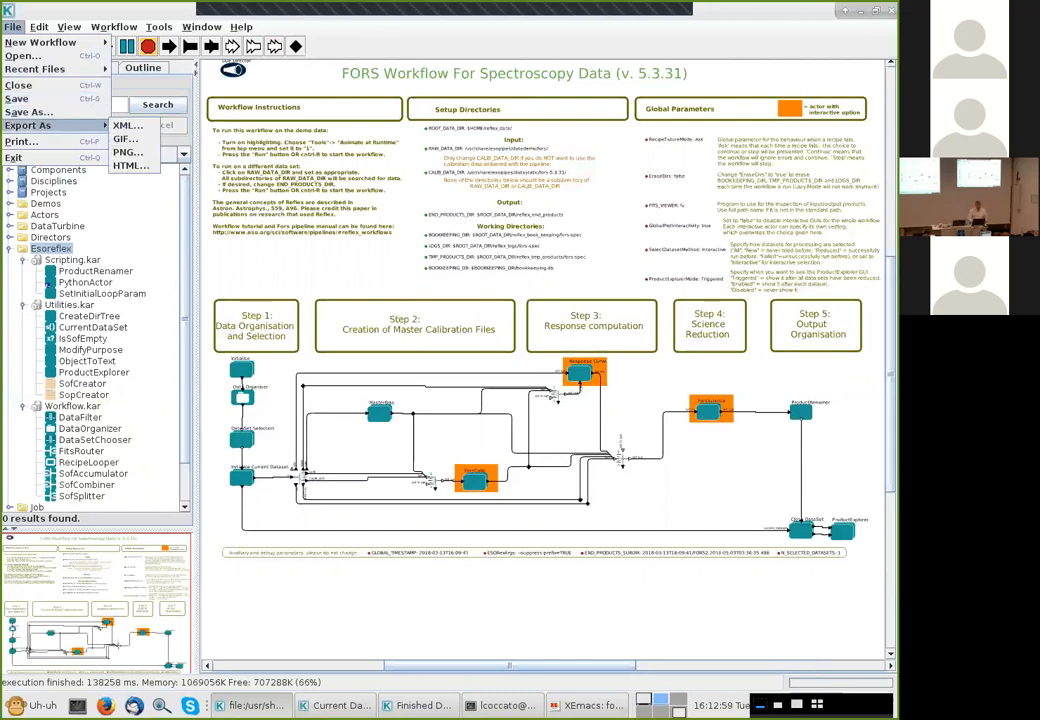
click(127, 126)
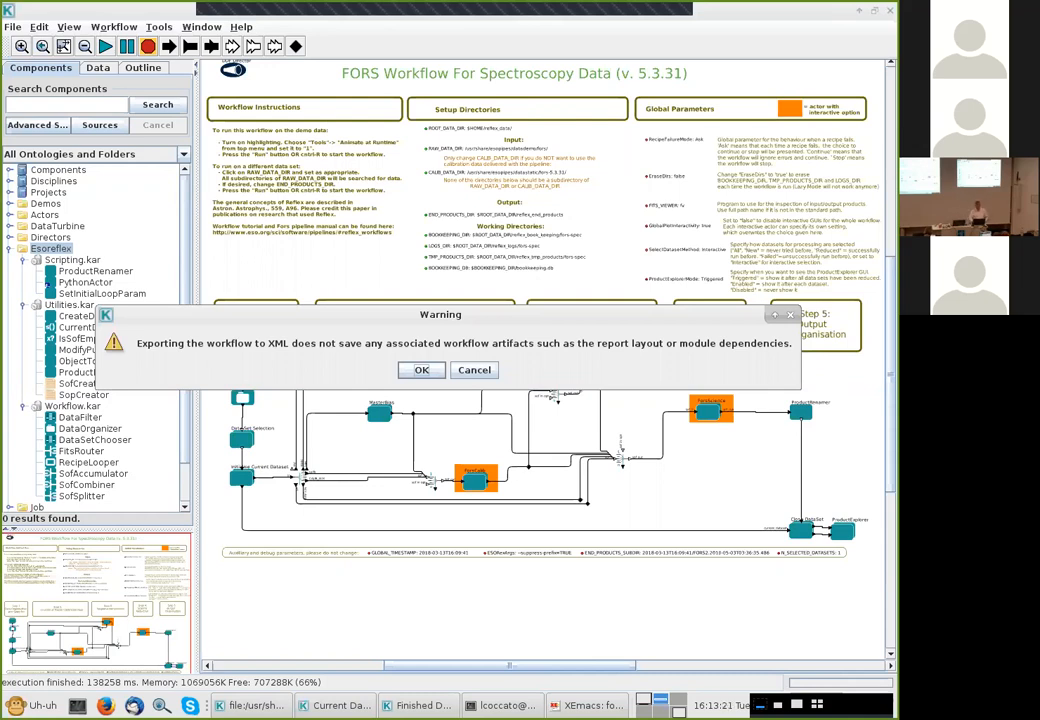
key(Return)
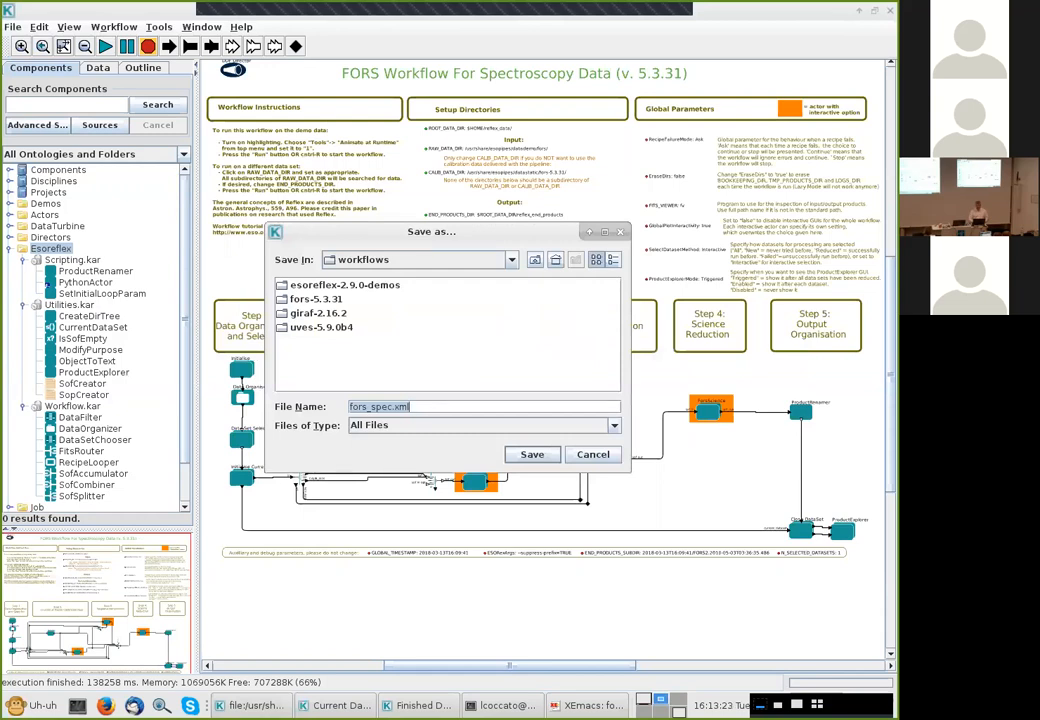
click(511, 260)
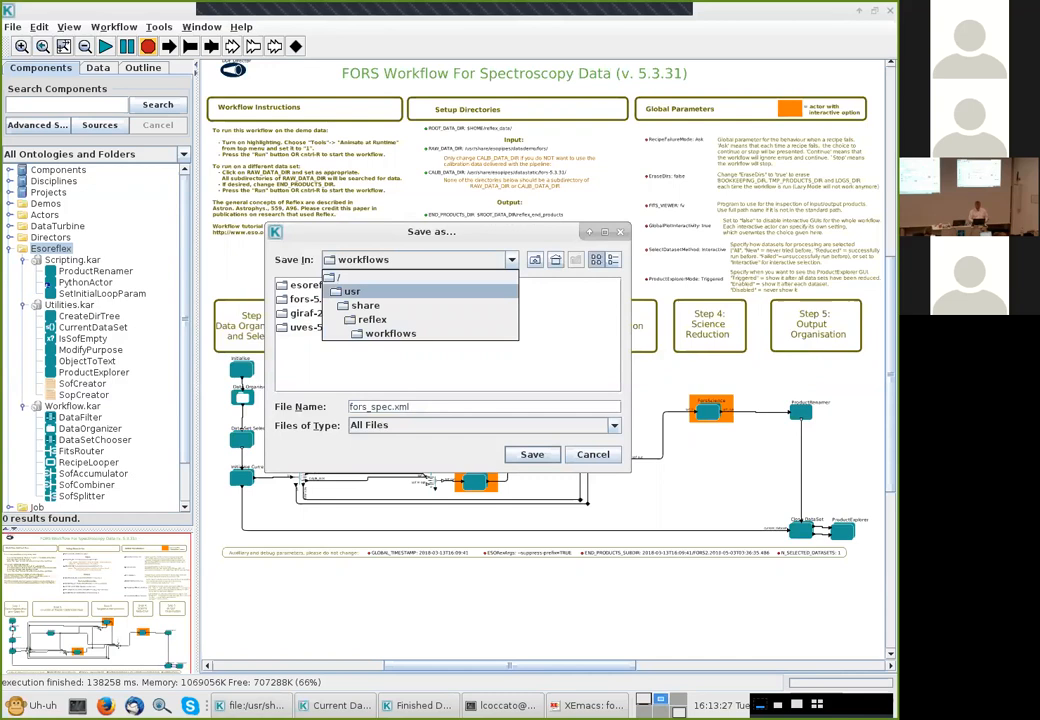
click(556, 260)
scroll(448, 324, right, 2)
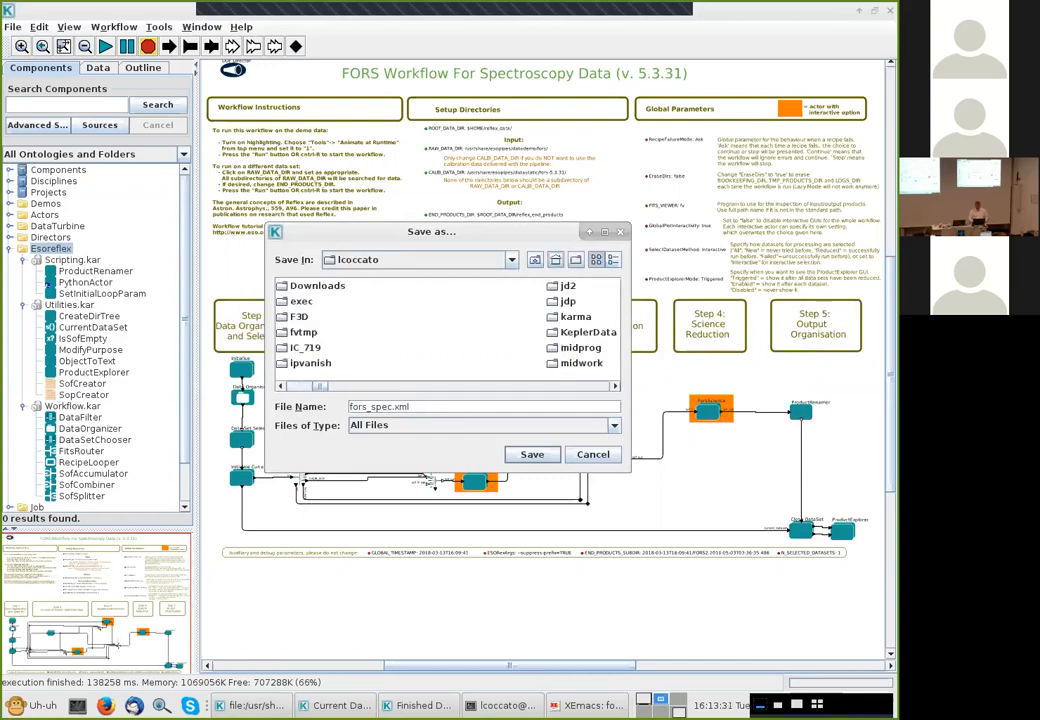
double_click(568, 301)
double_click(299, 286)
click(299, 286)
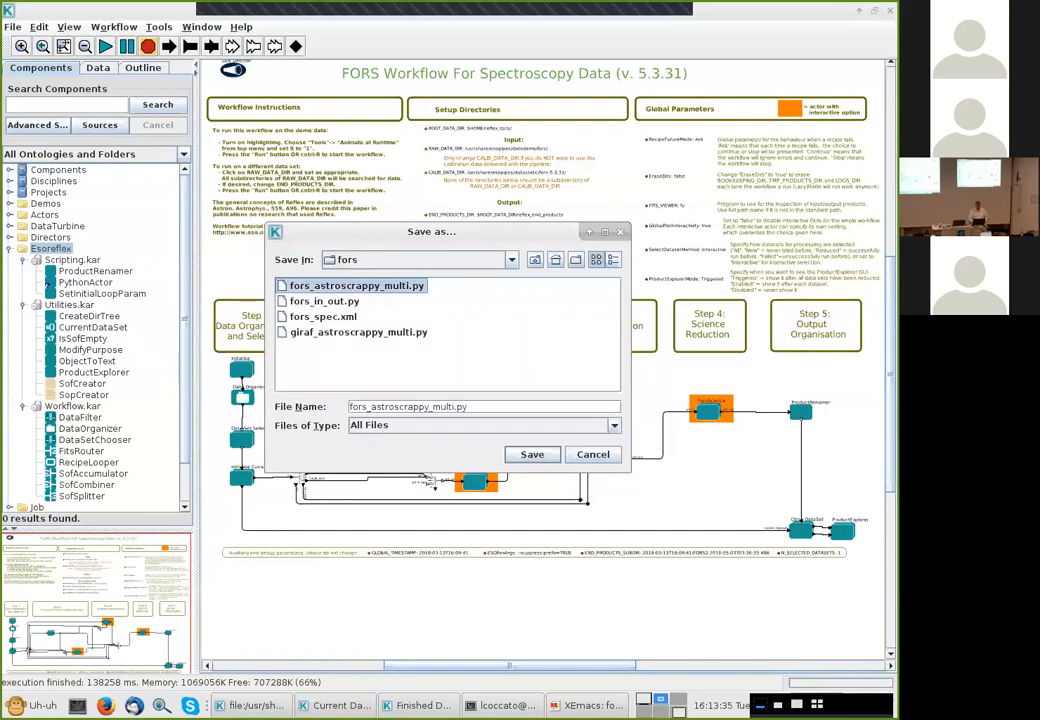
Save the exported workflow under the file name fors_spec.0.xml
drag(371, 407, 468, 407)
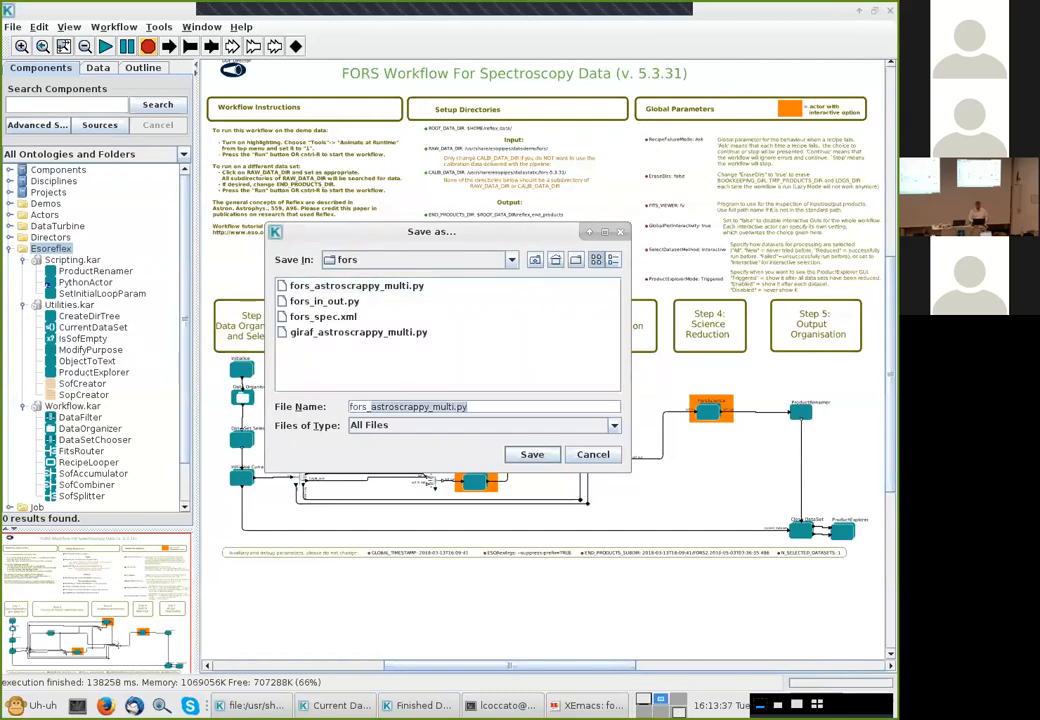
text(spec.0.)
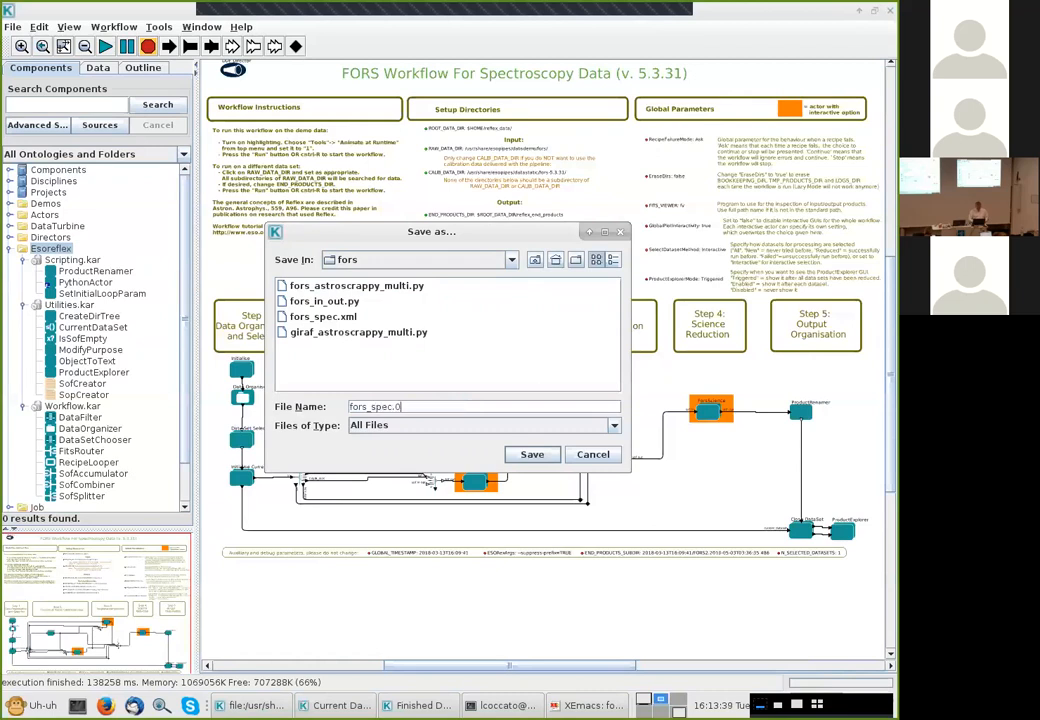
text(xml)
key(Return)
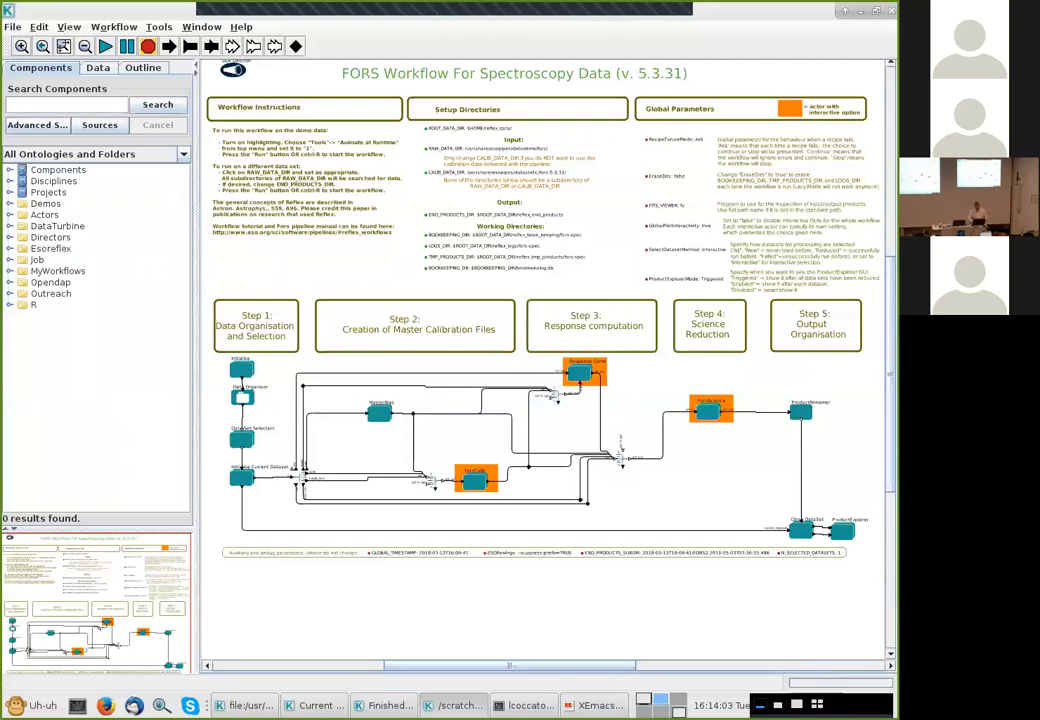
Close the other workflow window, saving its changes to the KAR
key(alt+Tab)
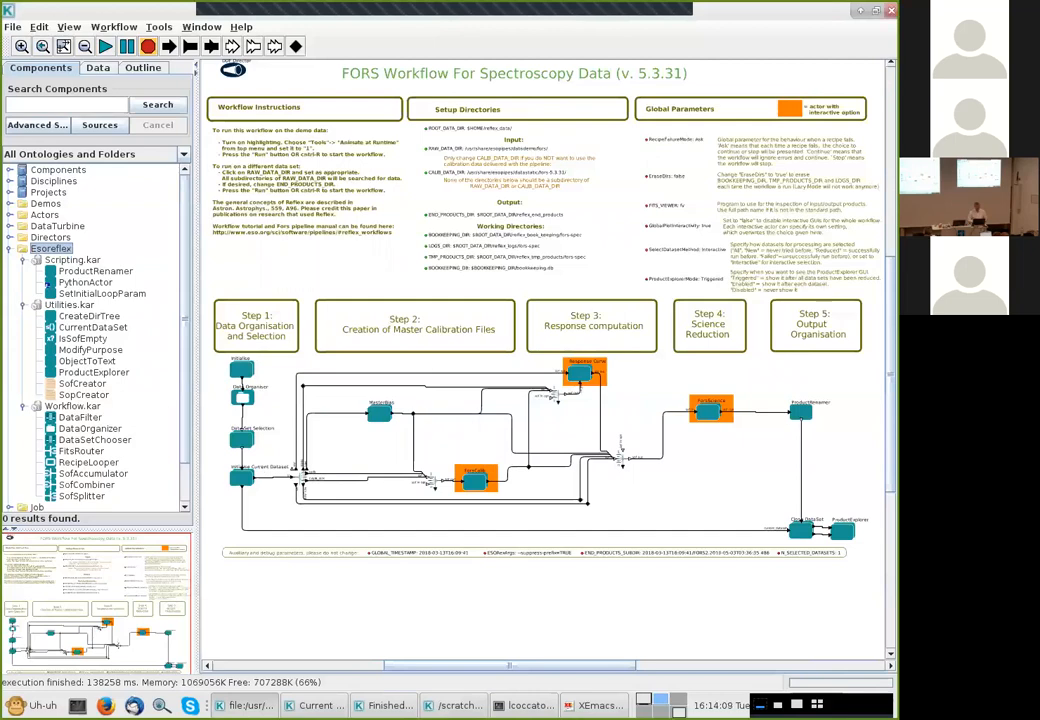
key(ctrl+w)
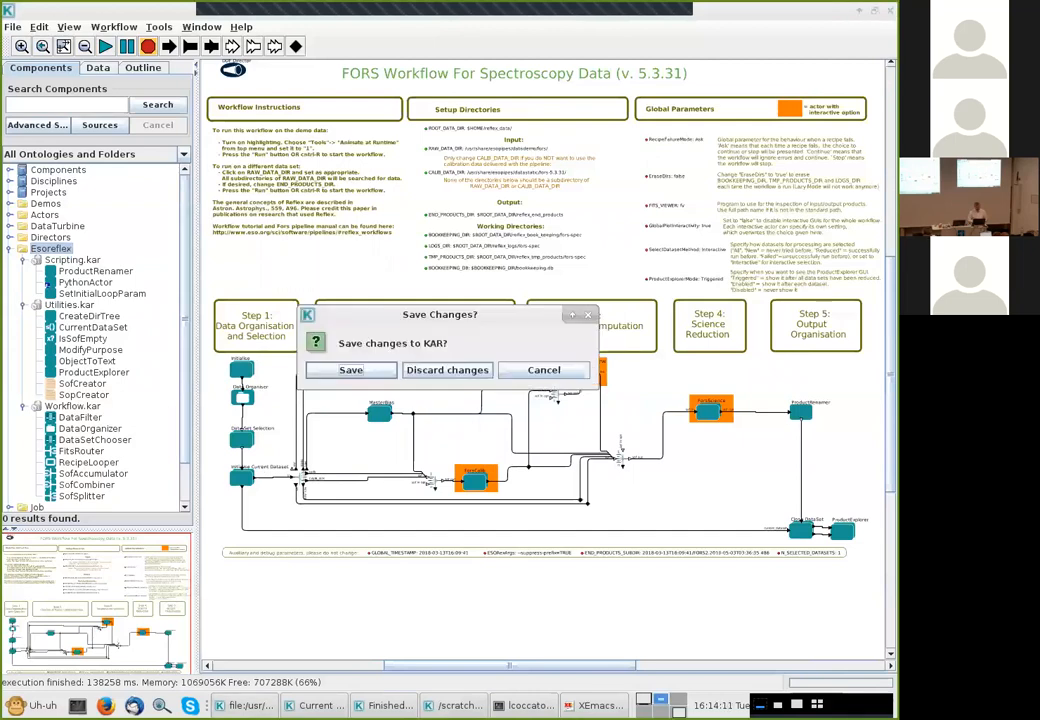
key(Return)
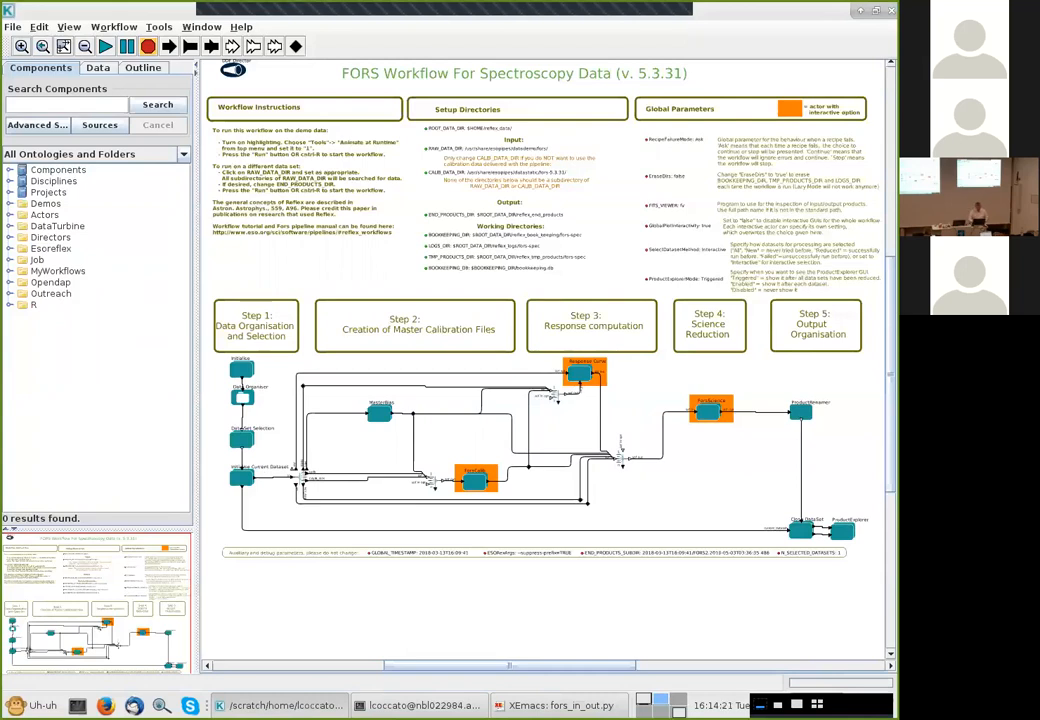
Add a DataFilter actor from the Esoreflex Workflow.kar library onto the canvas below the calibration branch
click(9, 248)
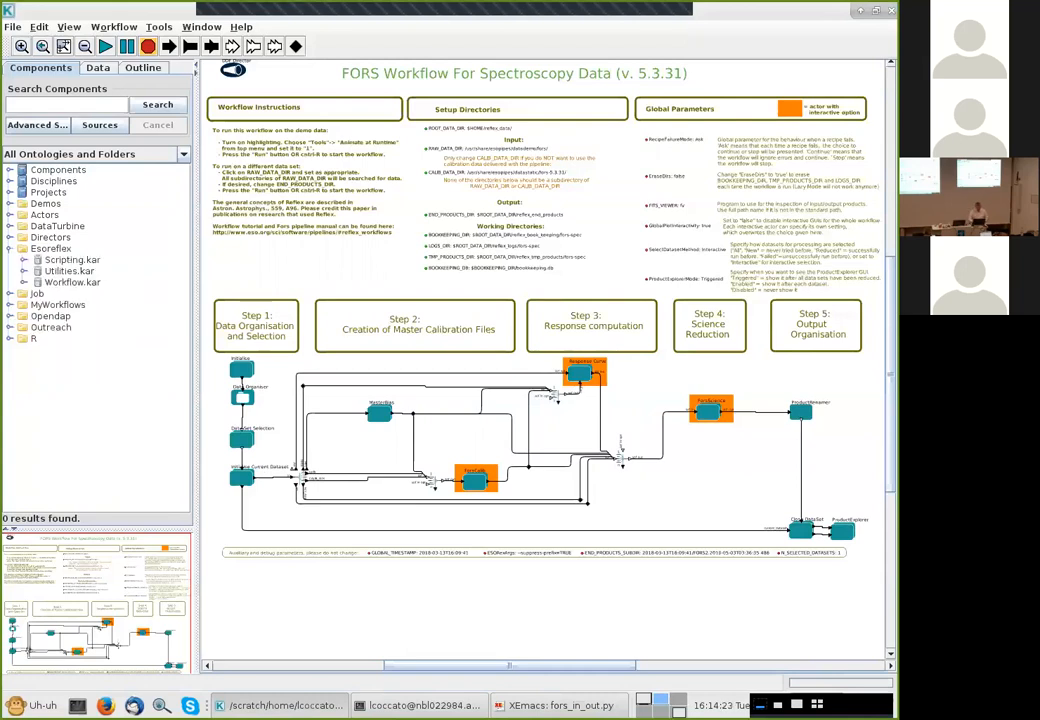
click(23, 282)
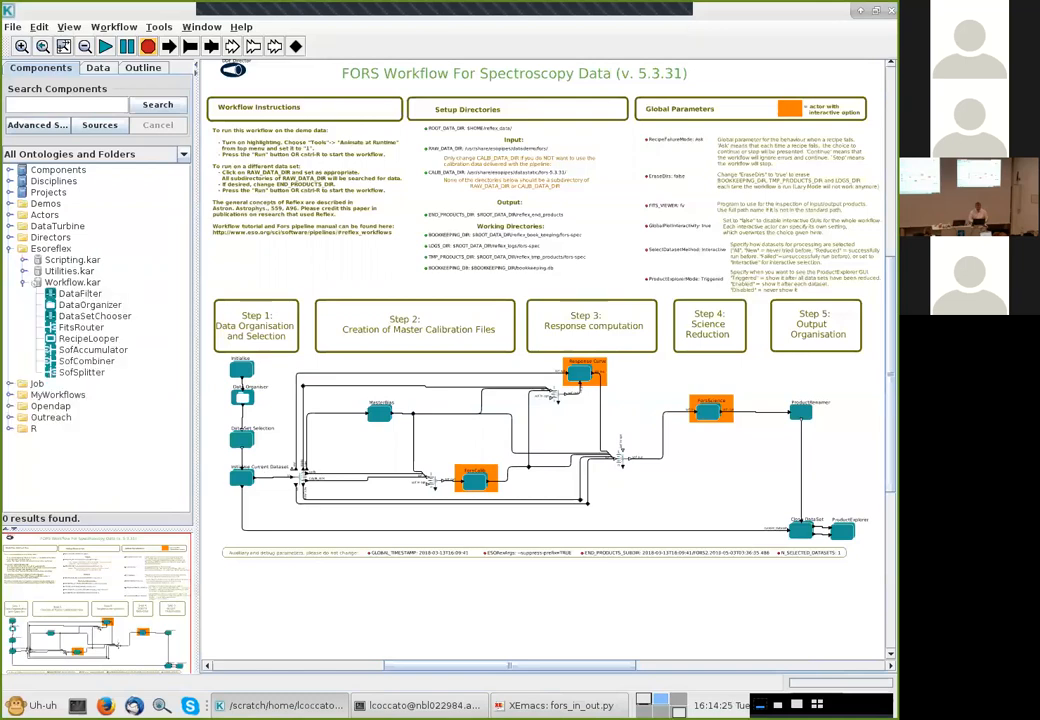
click(80, 293)
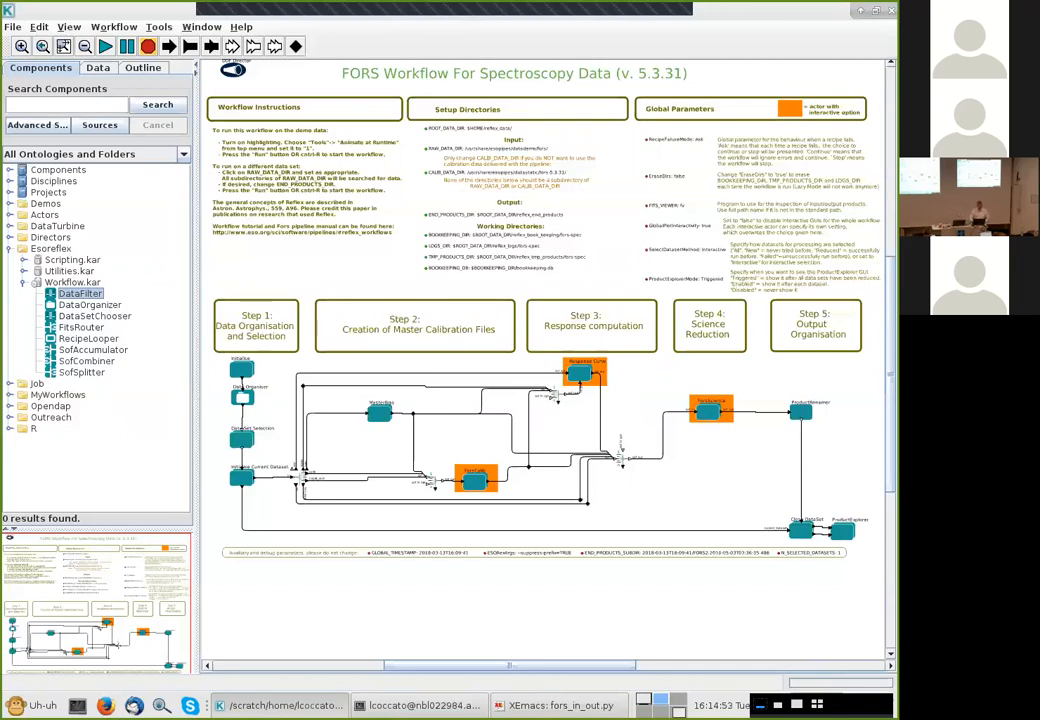
drag(80, 293, 515, 517)
click(515, 517)
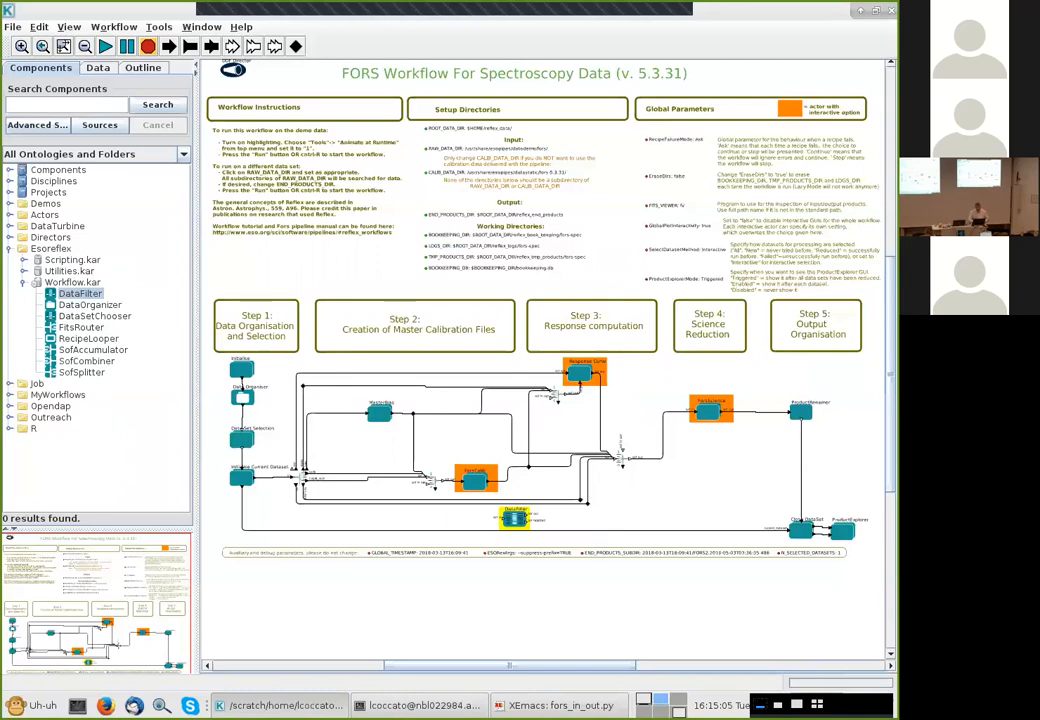
Wire the DataFilter into the science dataset link, connecting the relation to its sof in and its sof out back to the relation
click(21, 46)
click(21, 46)
click(21, 46)
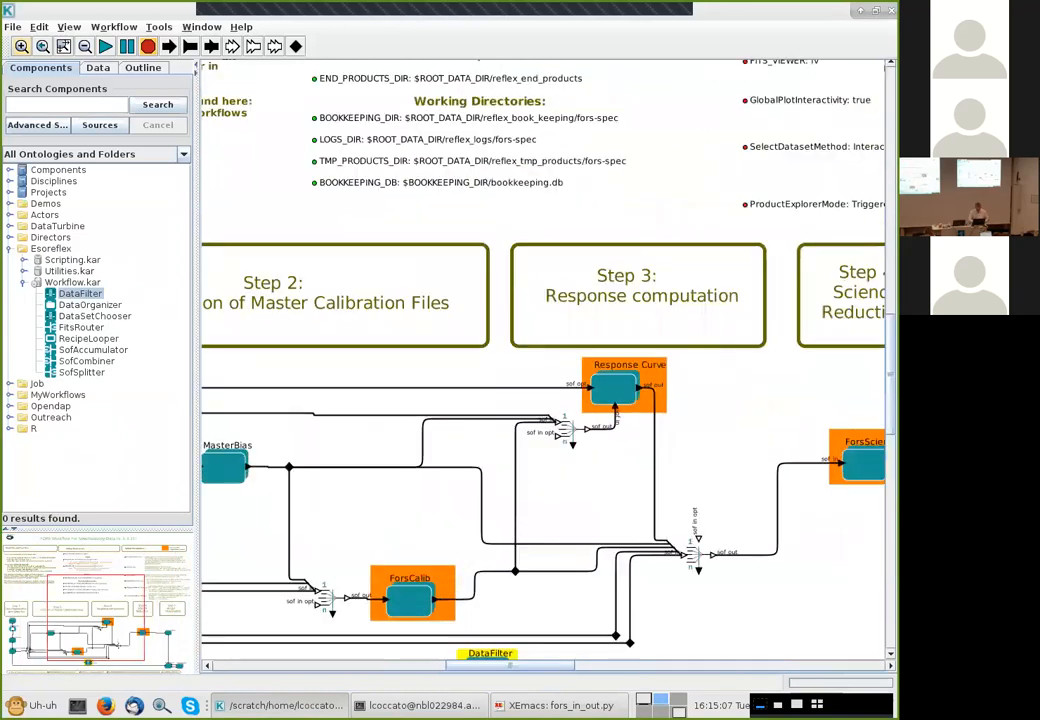
drag(96, 617, 67, 636)
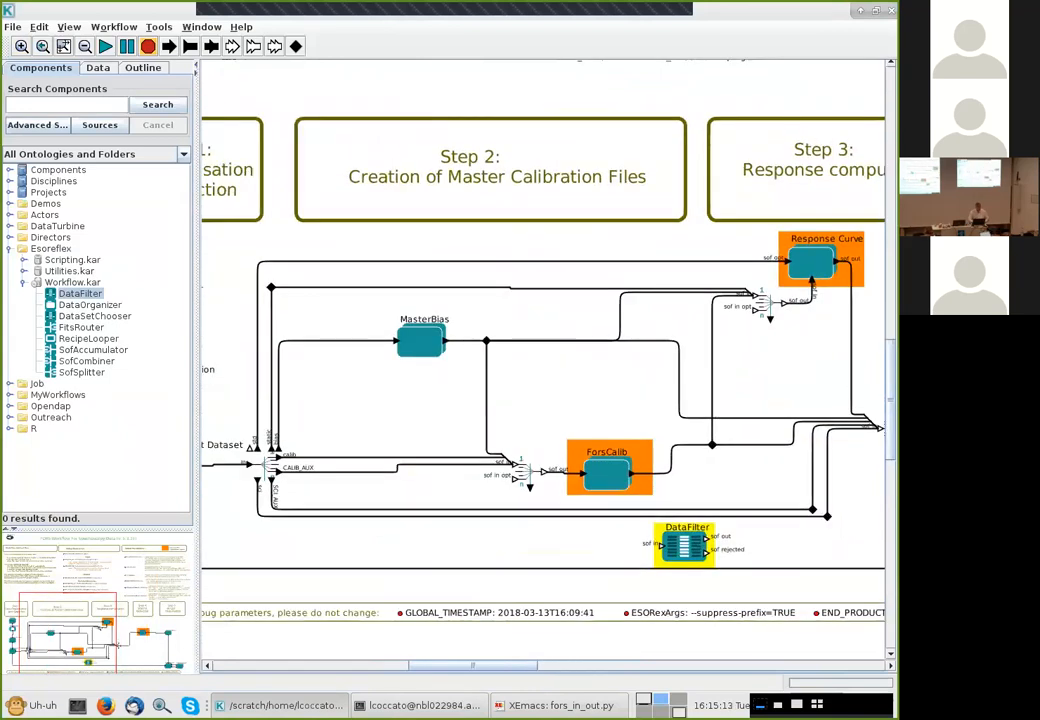
click(533, 516)
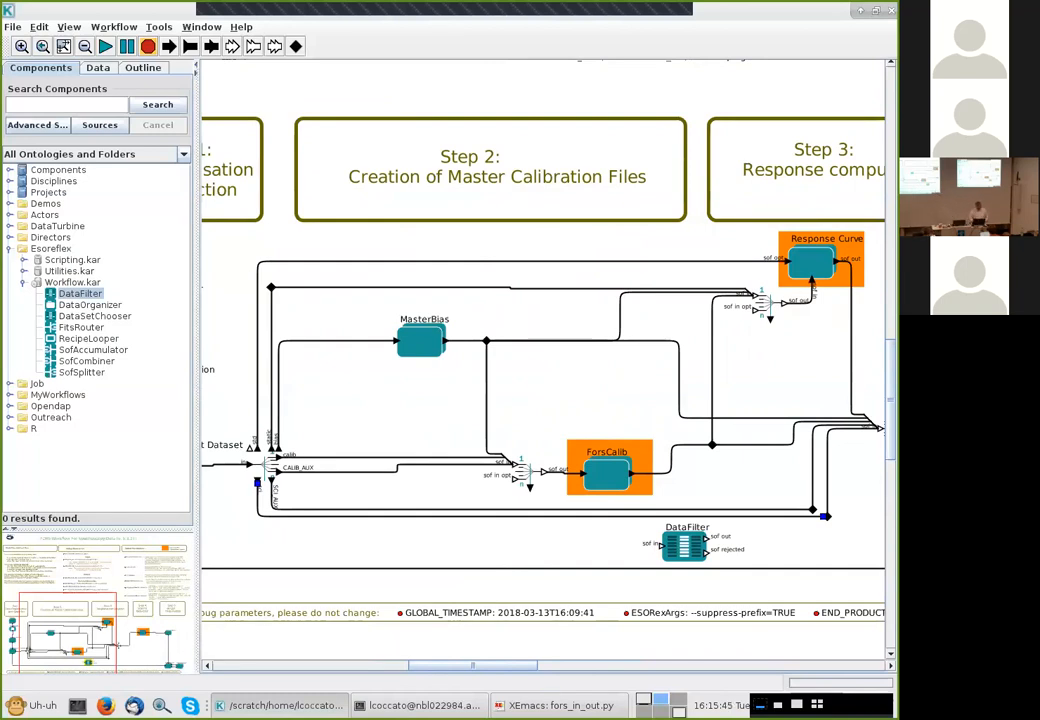
drag(824, 516, 658, 545)
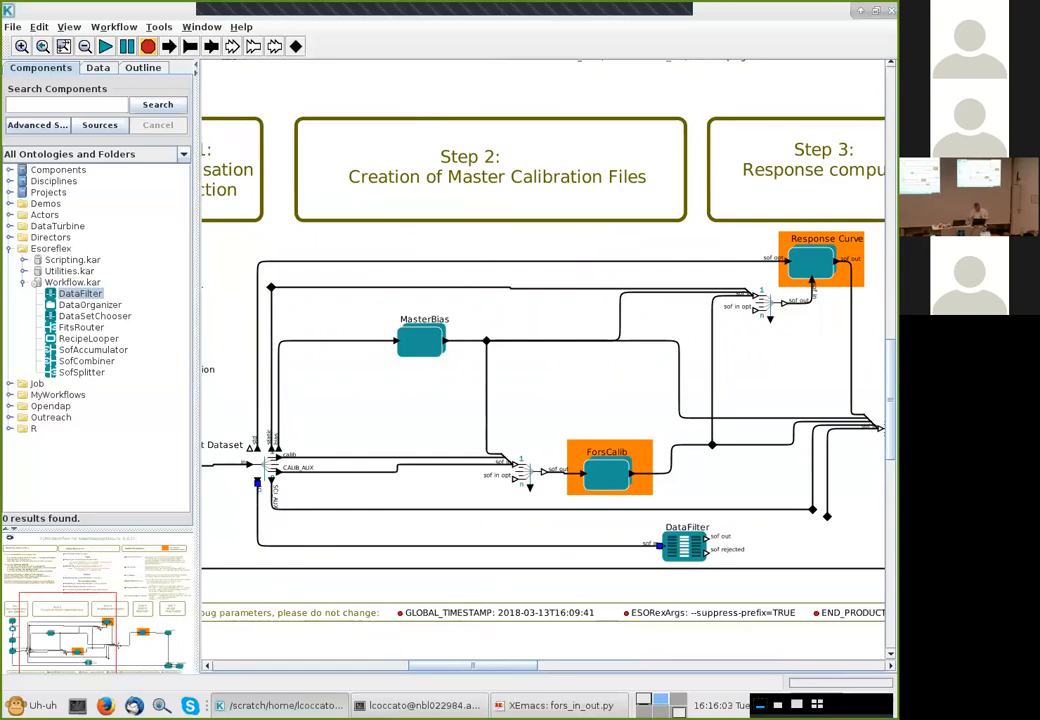
drag(707, 538, 825, 516)
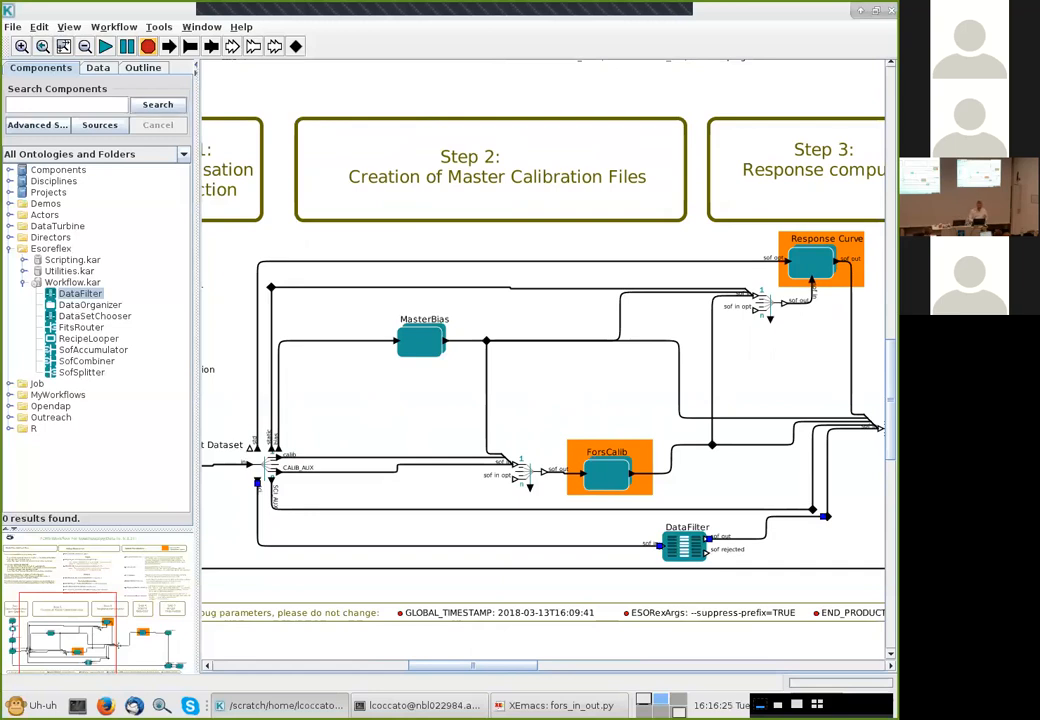
Run the workflow on dataset FORS2.2010-05-03T03:36:35.486, deselect its science frame in the frame selection and continue
click(105, 46)
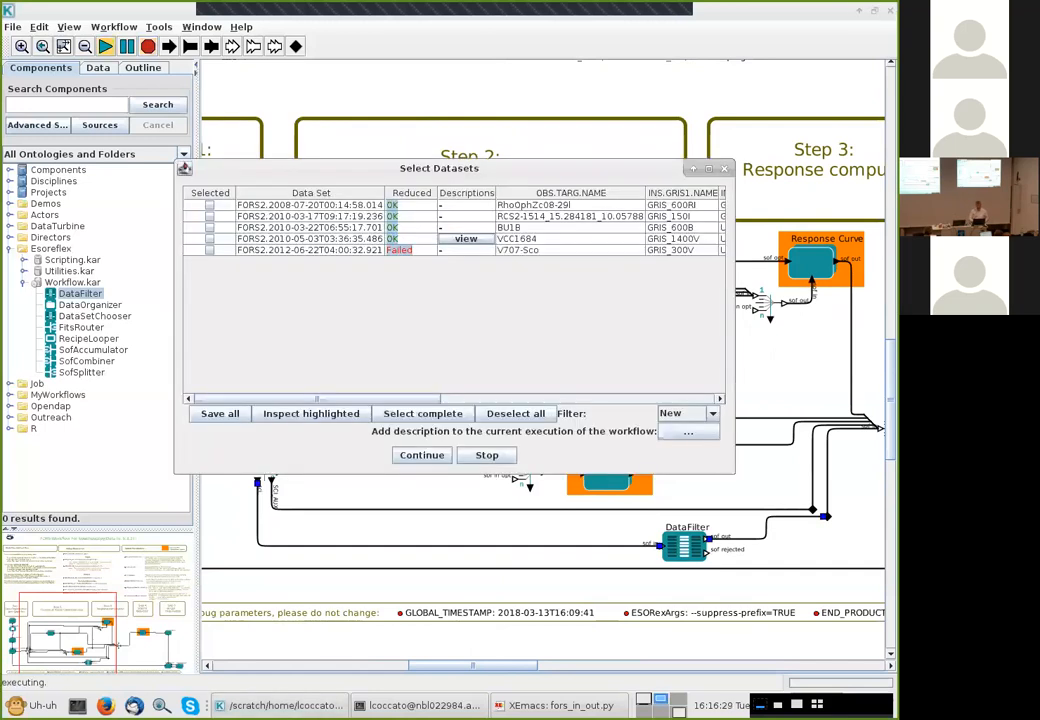
click(210, 239)
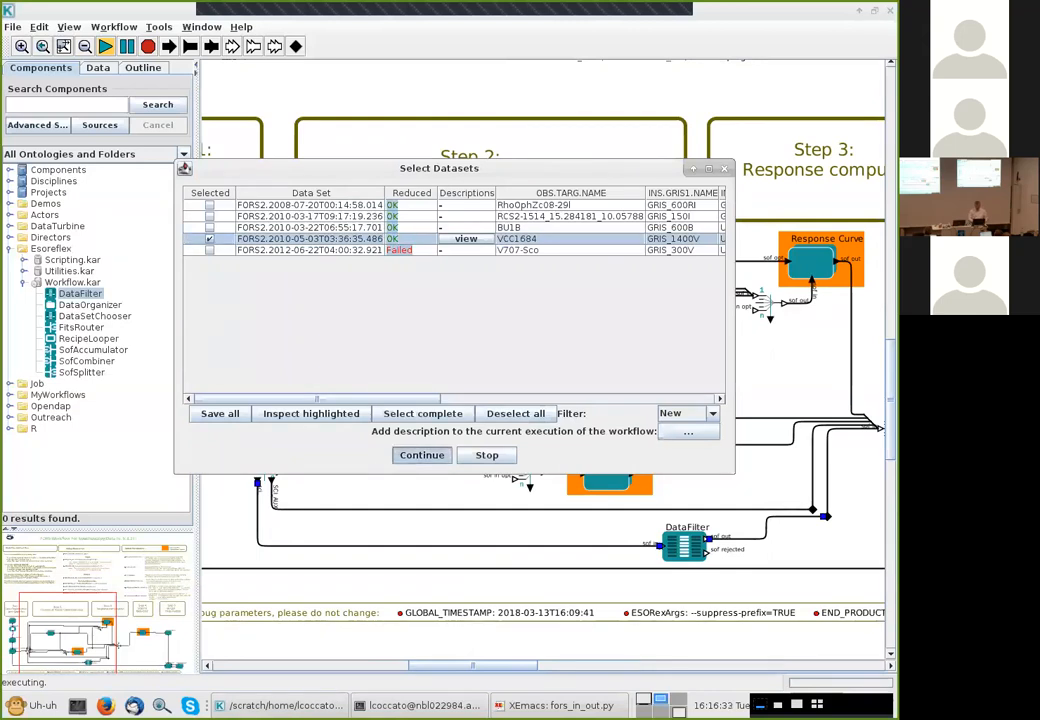
click(421, 455)
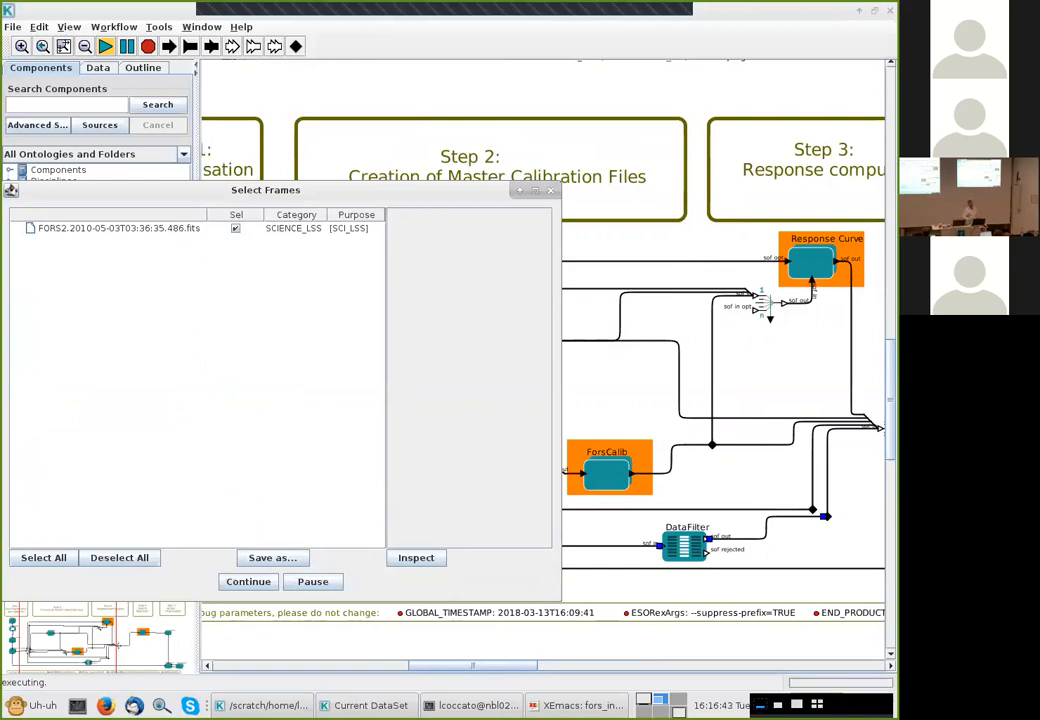
click(236, 228)
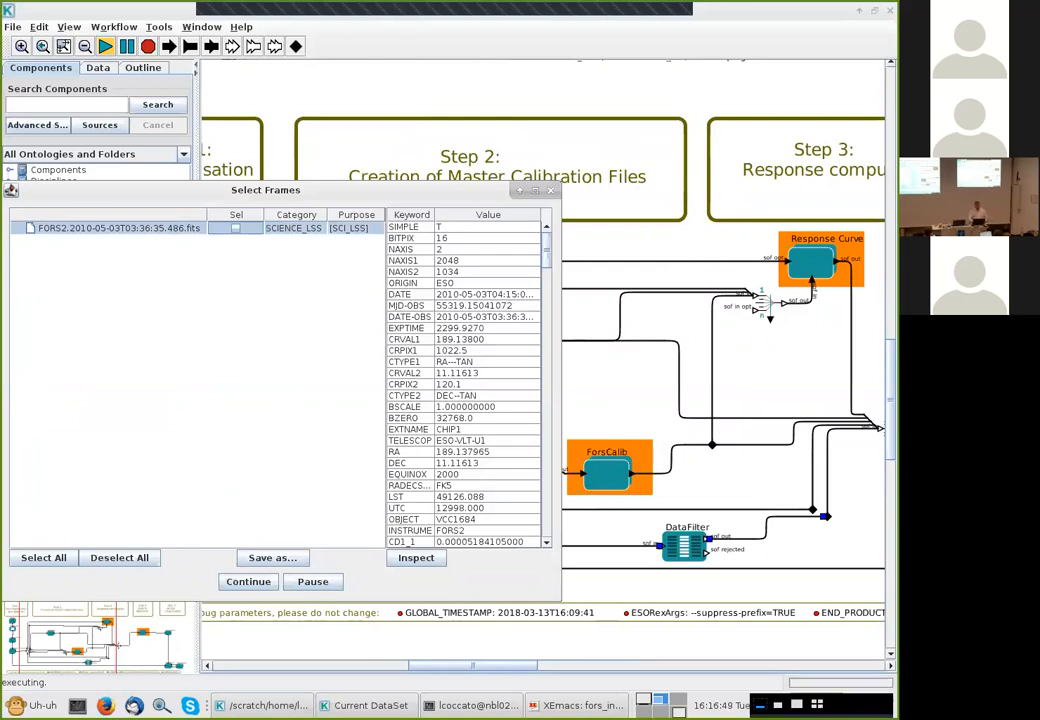
click(248, 582)
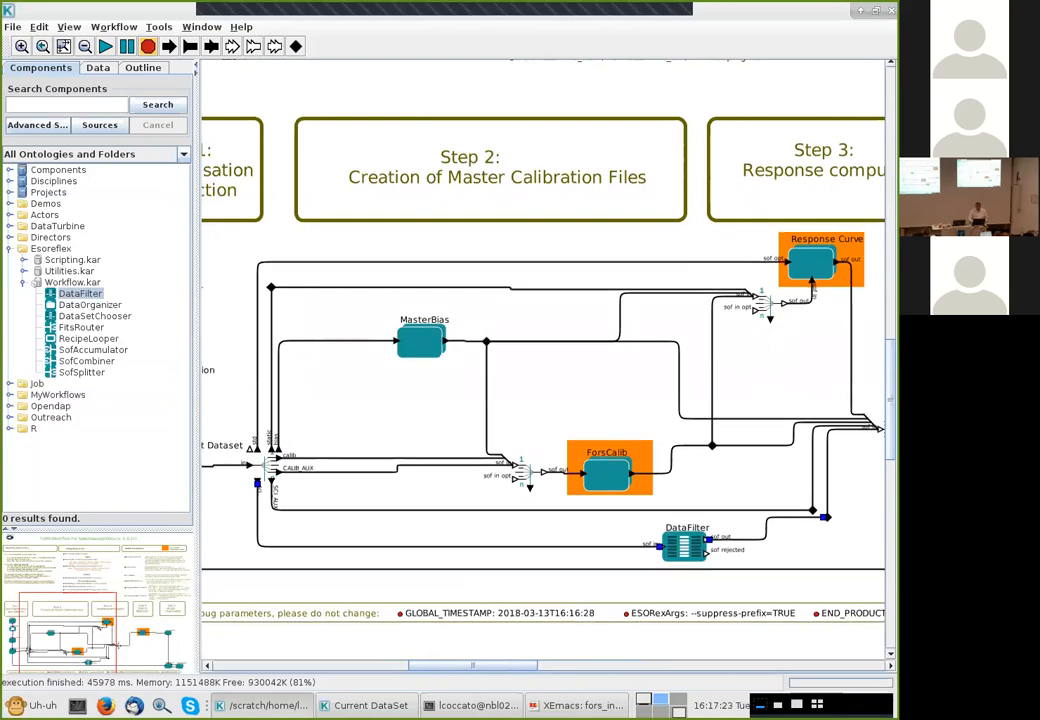
Search the components for python and place the Esoreflex PythonActor on the canvas left of the DataFilter
scroll(543, 360, down, 2)
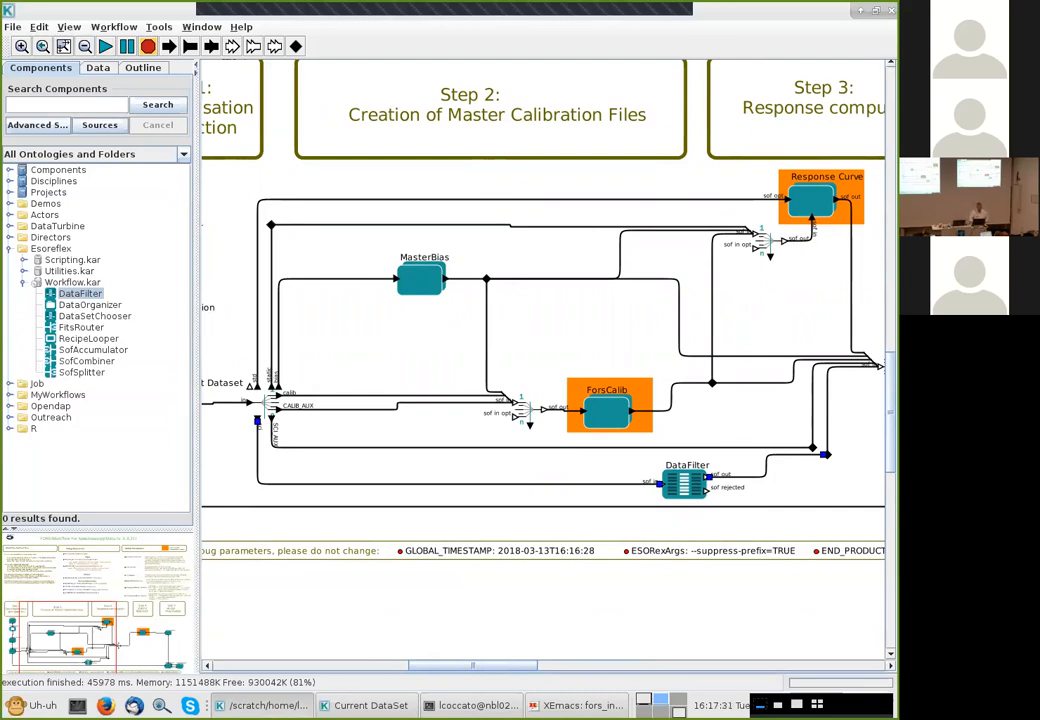
text(python)
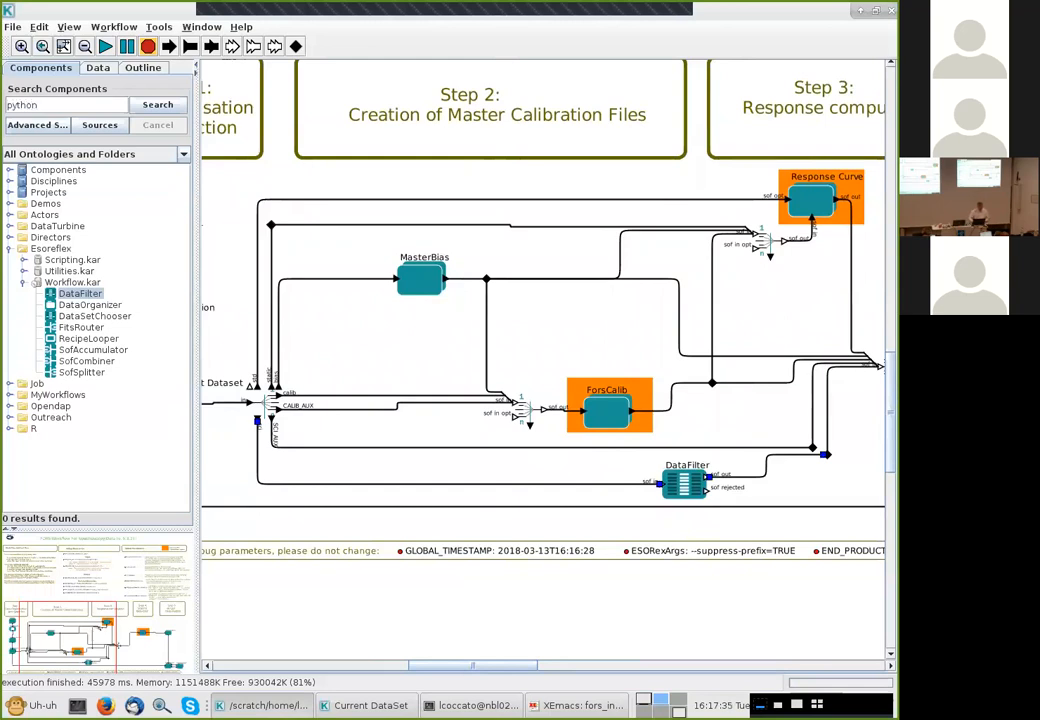
key(Return)
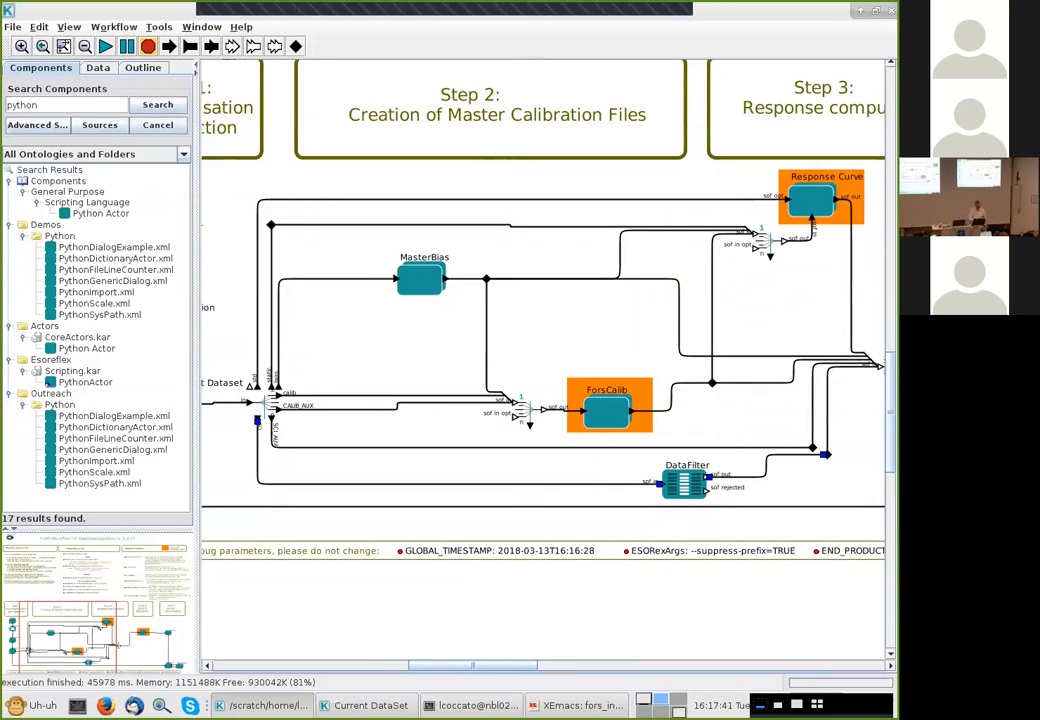
click(101, 213)
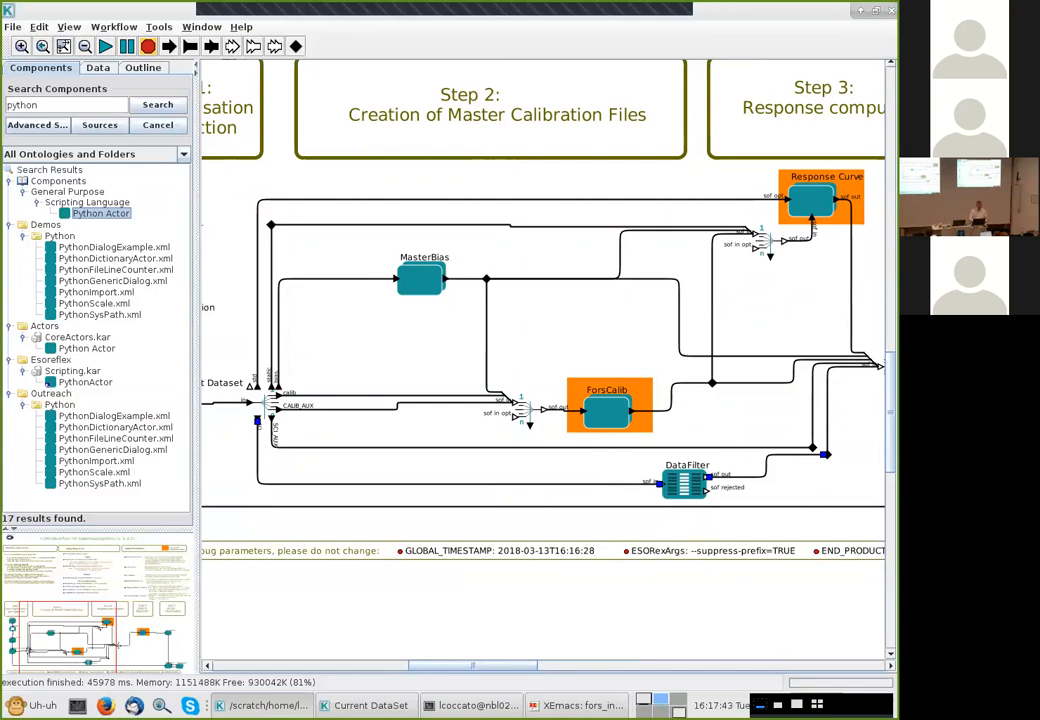
click(87, 348)
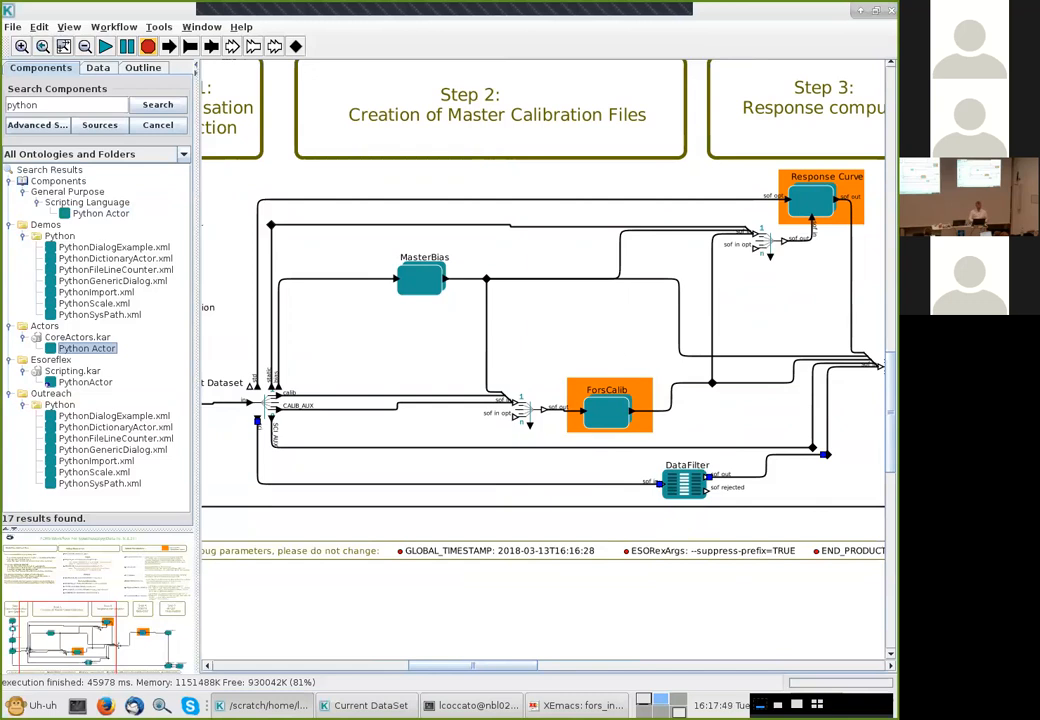
click(86, 382)
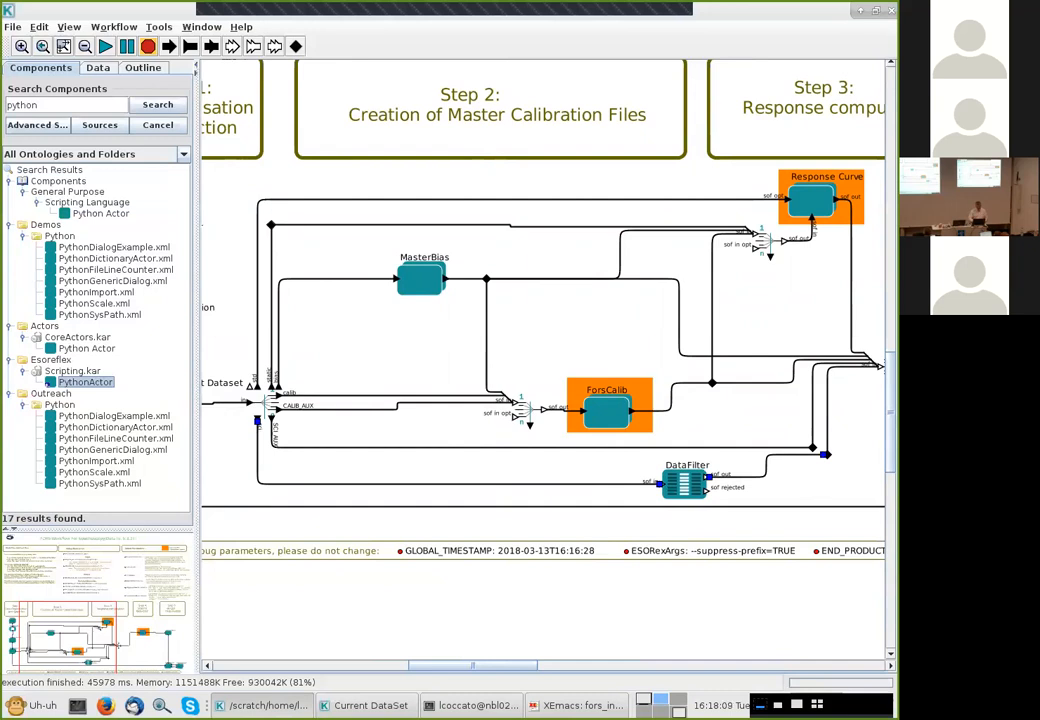
drag(85, 382, 517, 468)
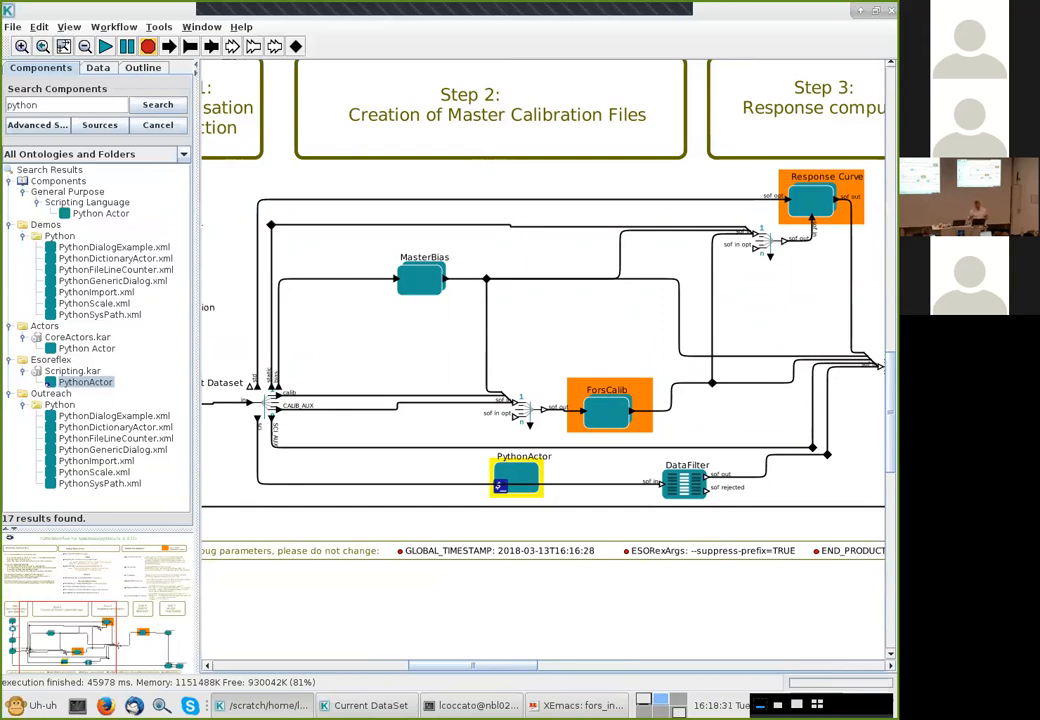
Open the PythonActor's parameter editor
double_click(516, 480)
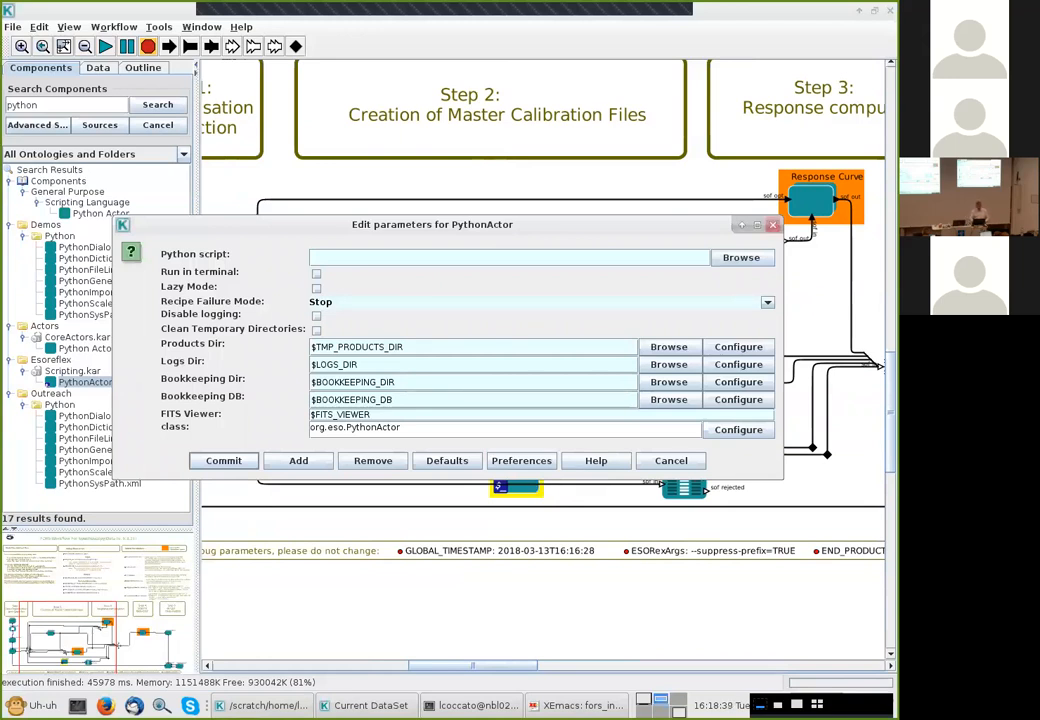
click(773, 225)
right_click(515, 479)
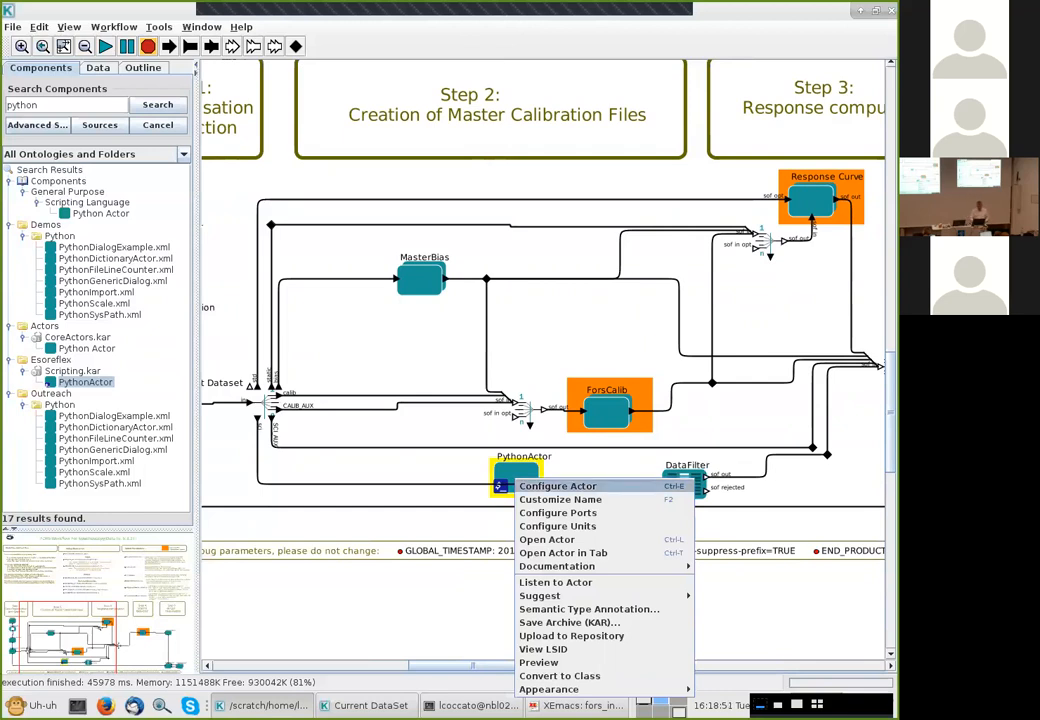
click(558, 487)
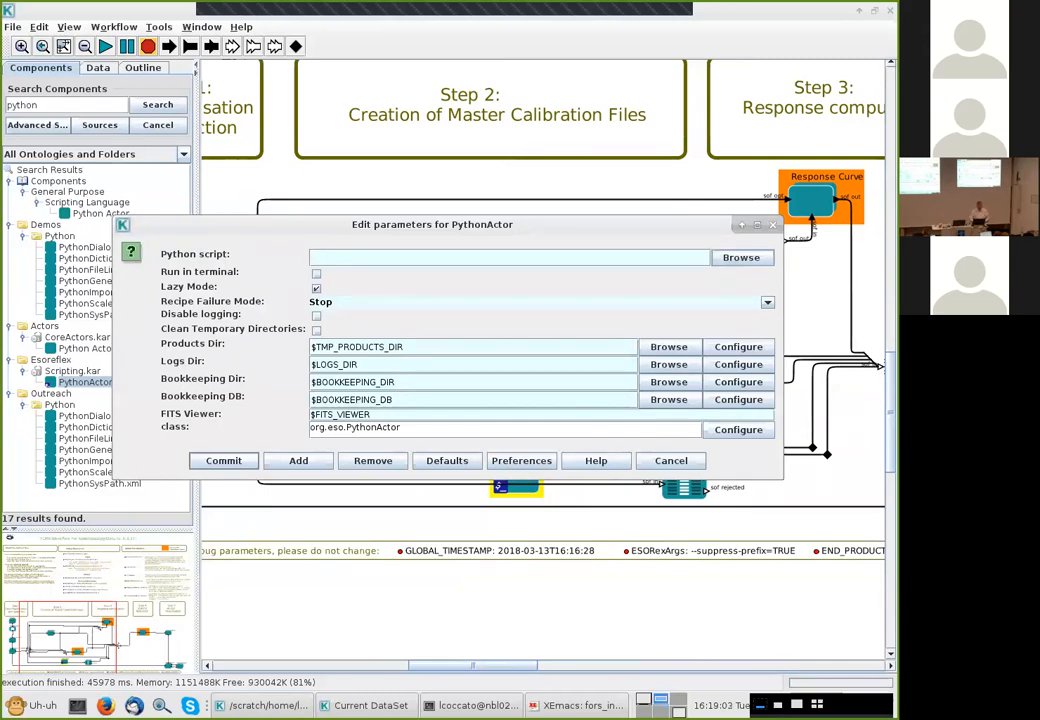
click(742, 258)
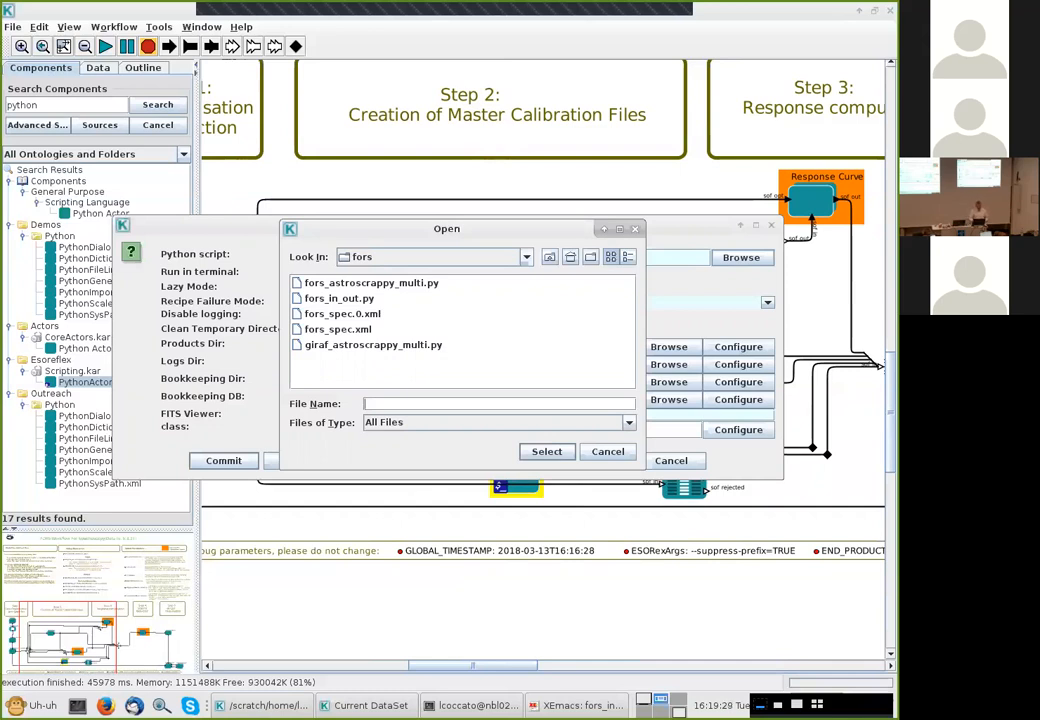
click(339, 299)
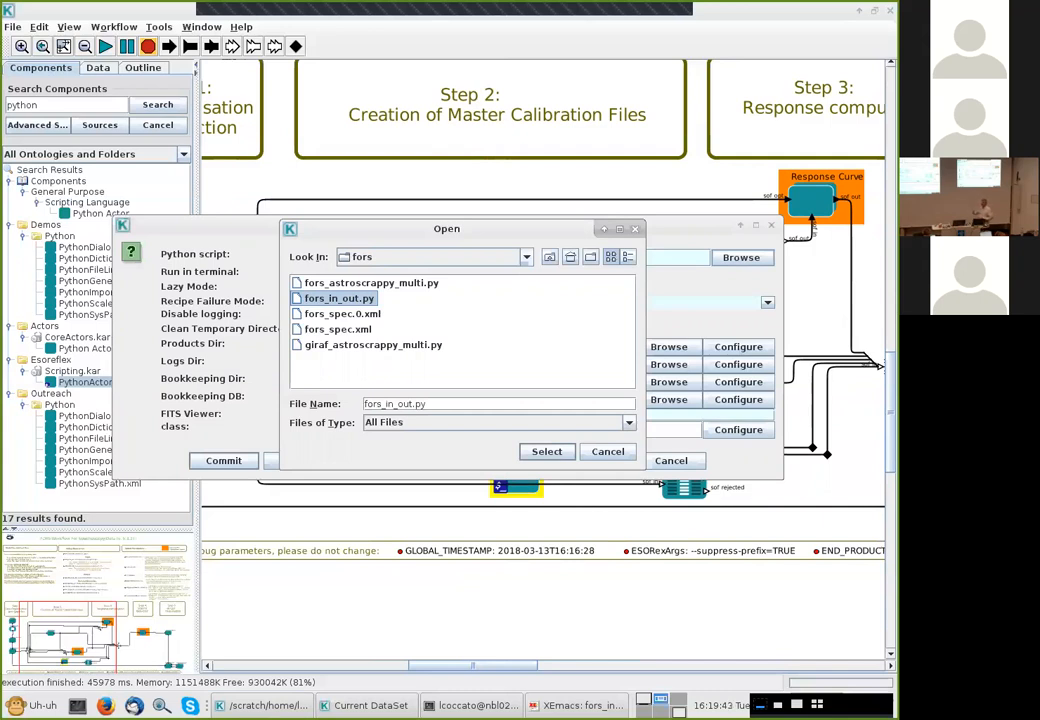
click(608, 452)
Set the PythonActor's Python script to fors_in_out.py from the fors folder
drag(540, 225, 542, 131)
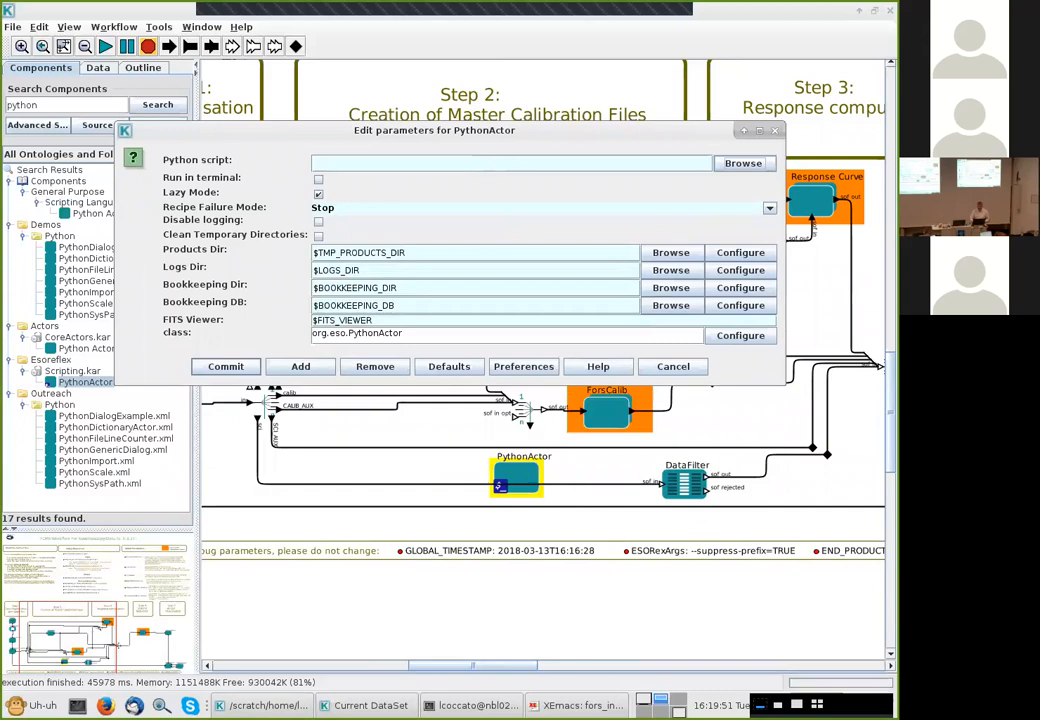
click(743, 163)
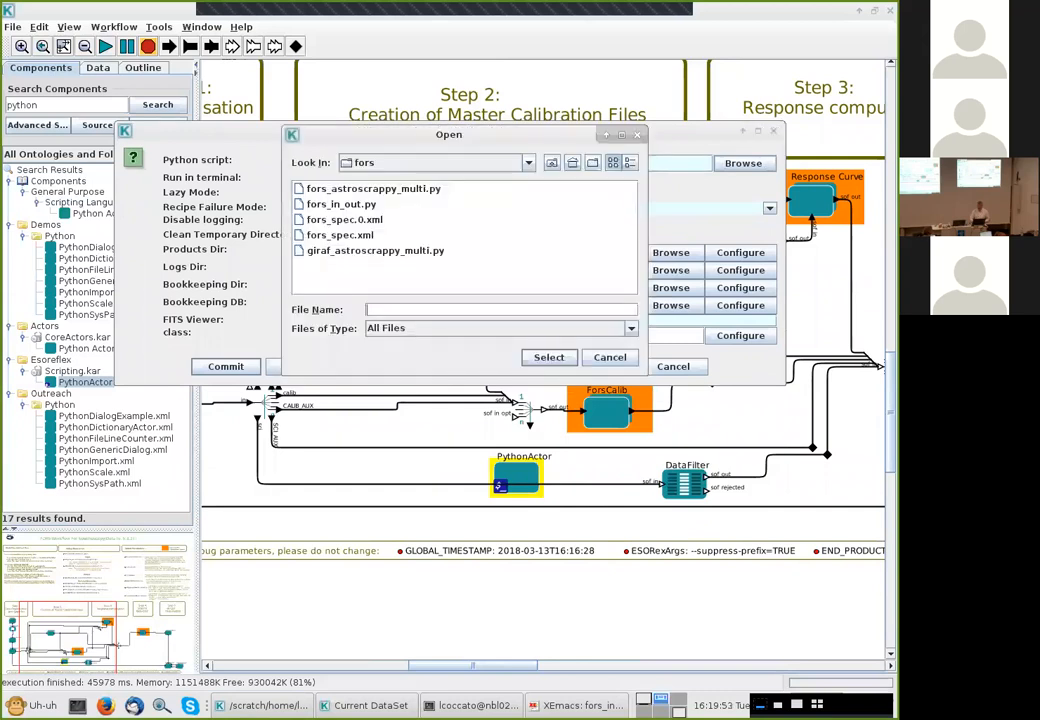
click(341, 204)
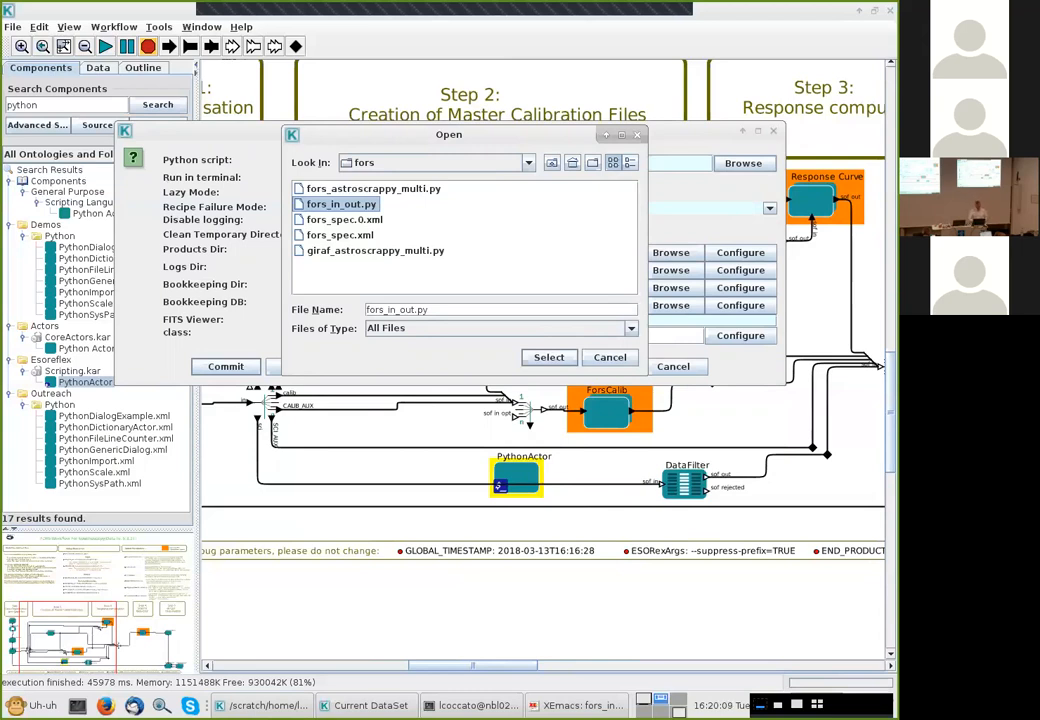
click(549, 357)
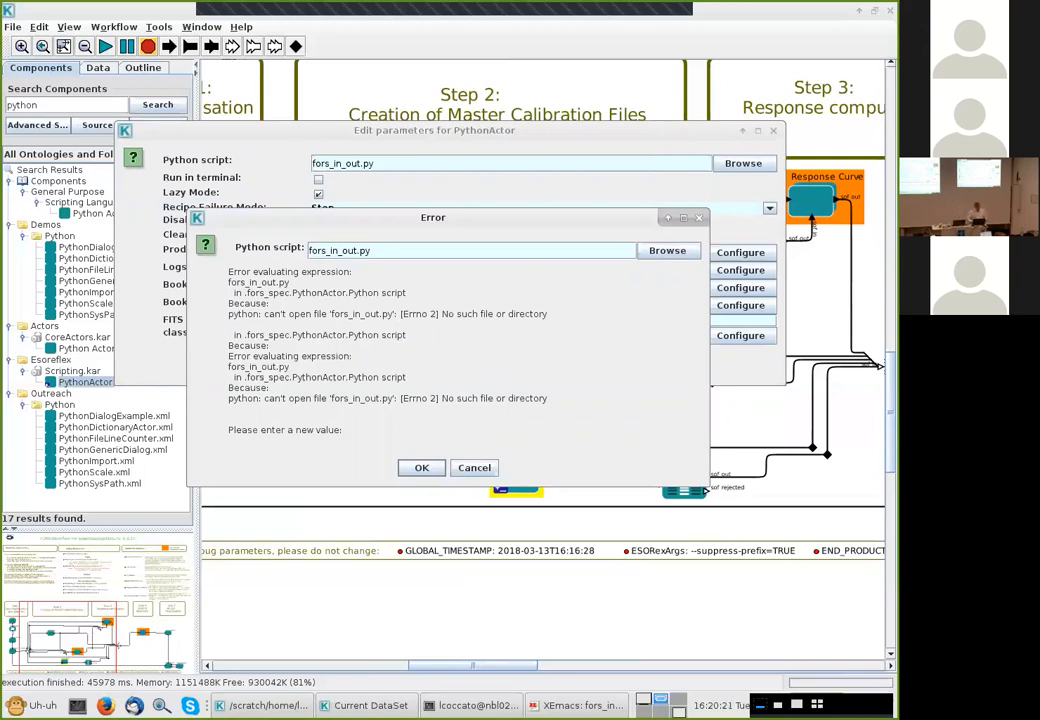
Switch to the terminal to examine the log output of the workflow run
key(alt+Tab)
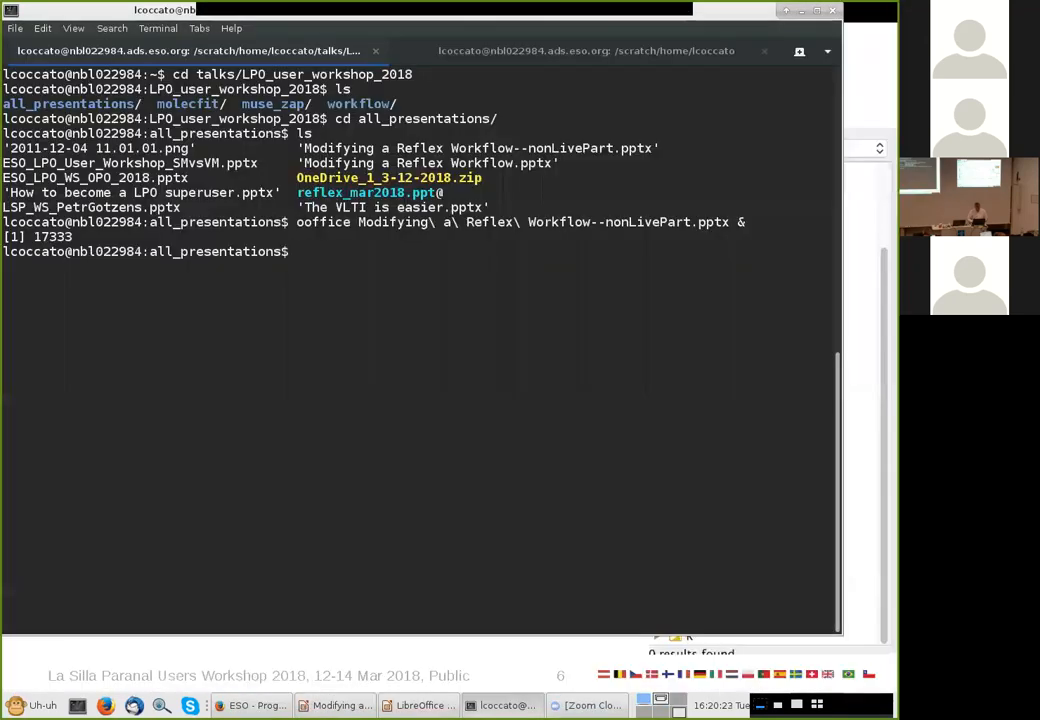
key(alt+Tab)
key(alt+Tab)
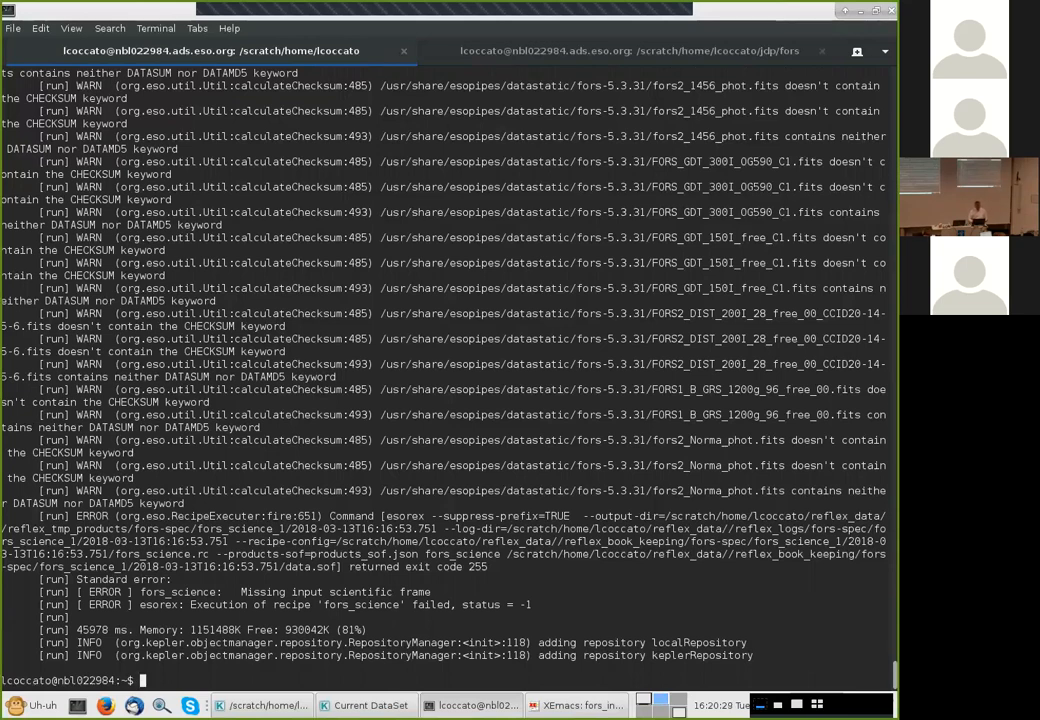
In the terminal, change to the jdp/fors folder, print its full path and copy that path
text(cd jdp/fors/)
key(Return)
text(pwd)
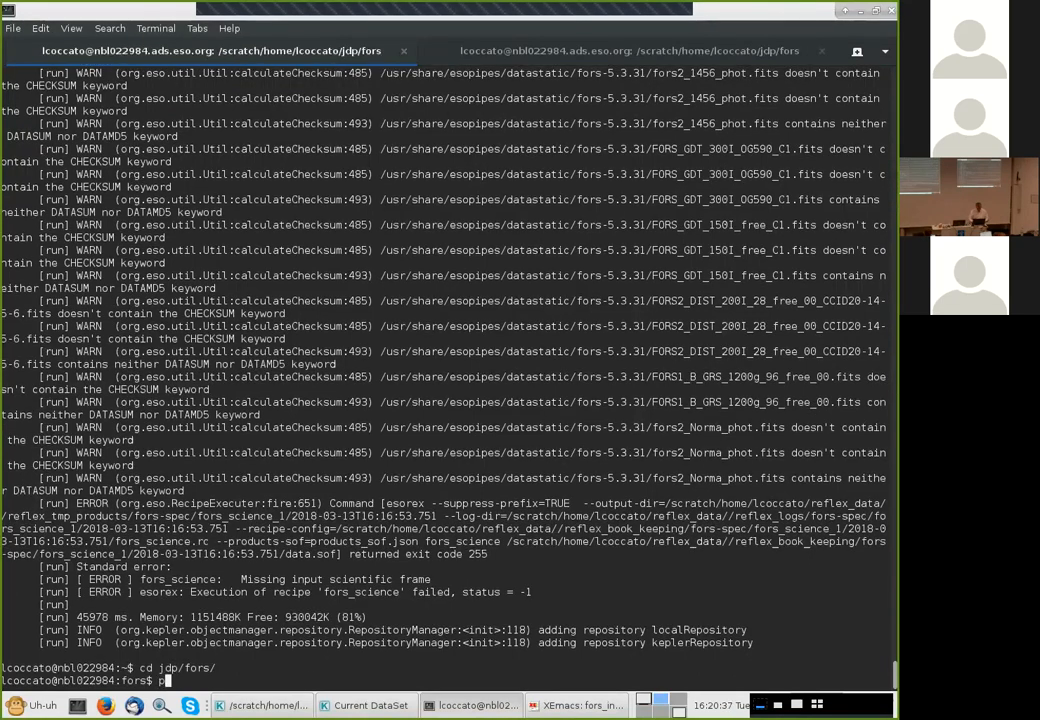
key(Return)
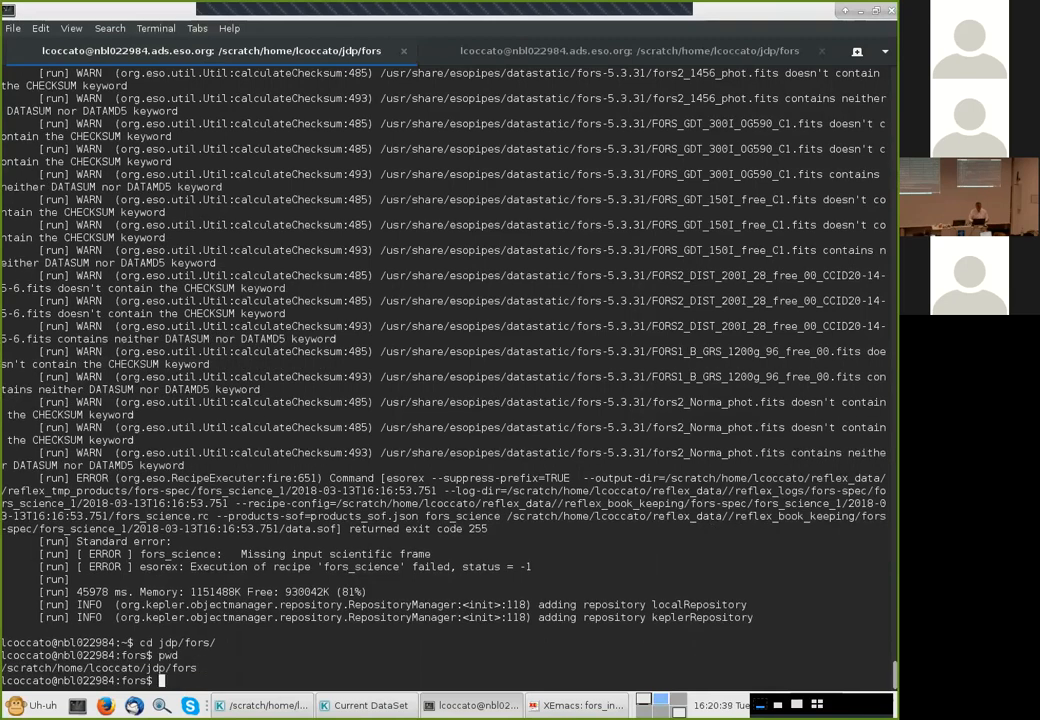
drag(112, 667, 197, 667)
key(ctrl+c)
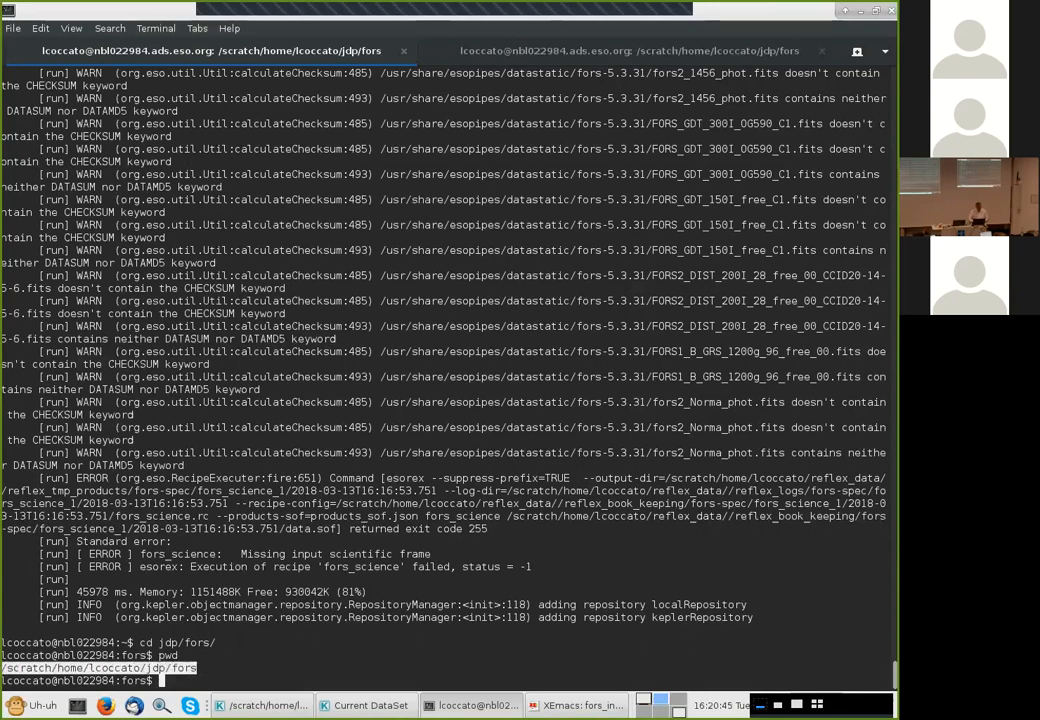
Set the PythonActor's Python script to the full path of fors_in_out.py in the jdp/fors folder
key(alt+Tab)
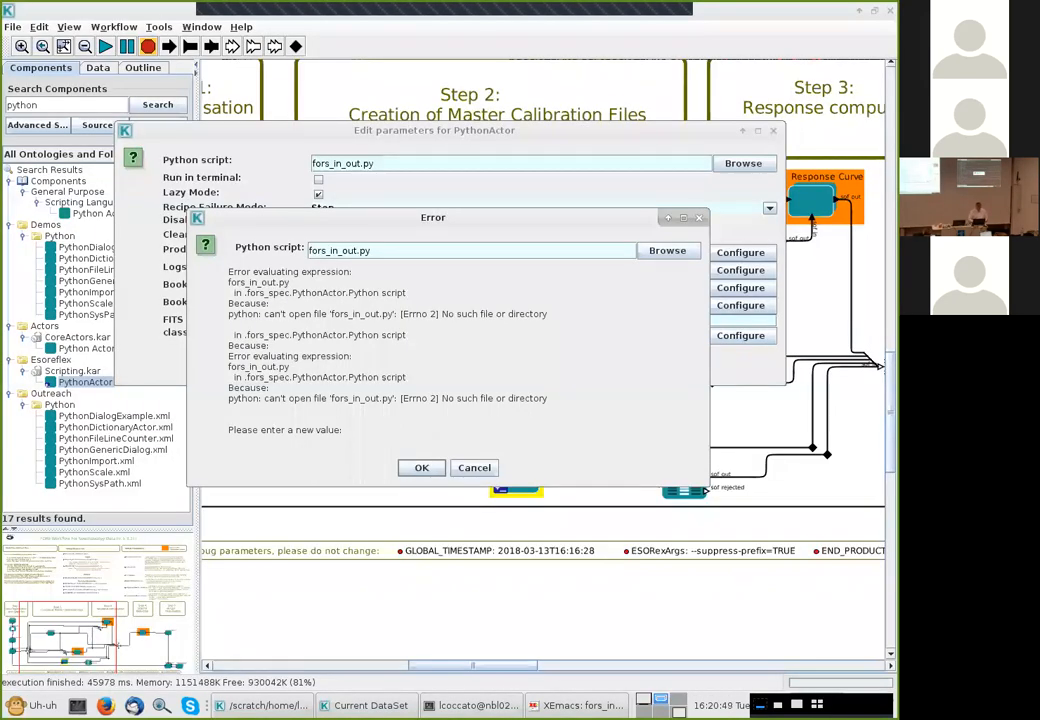
key(ctrl+v)
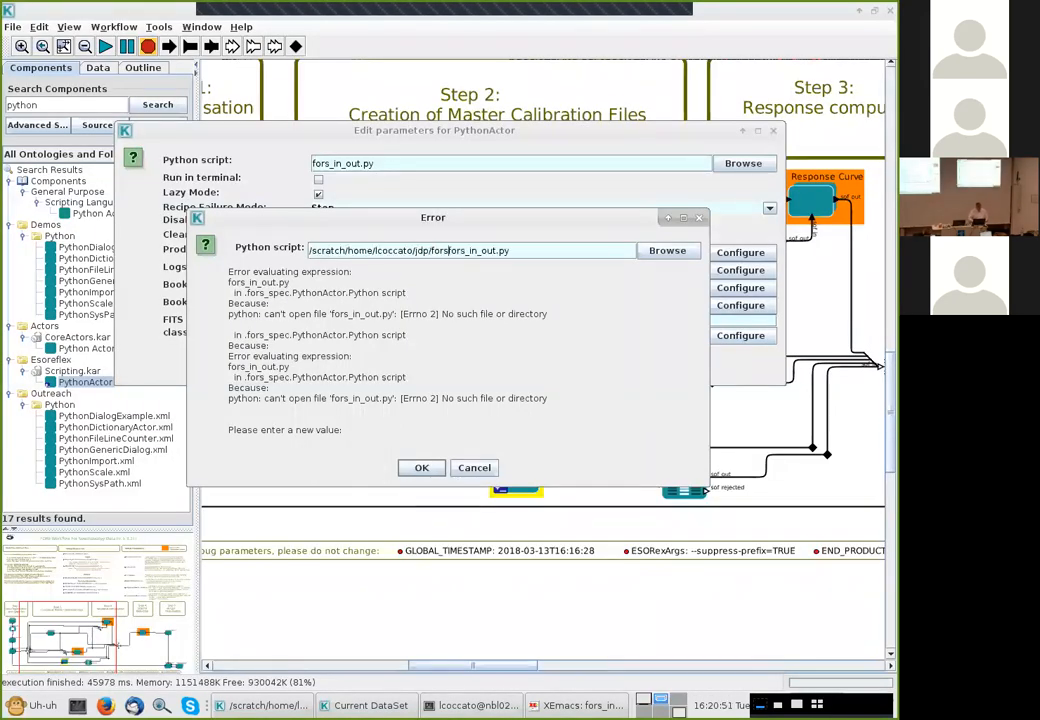
text(/)
drag(433, 217, 445, 137)
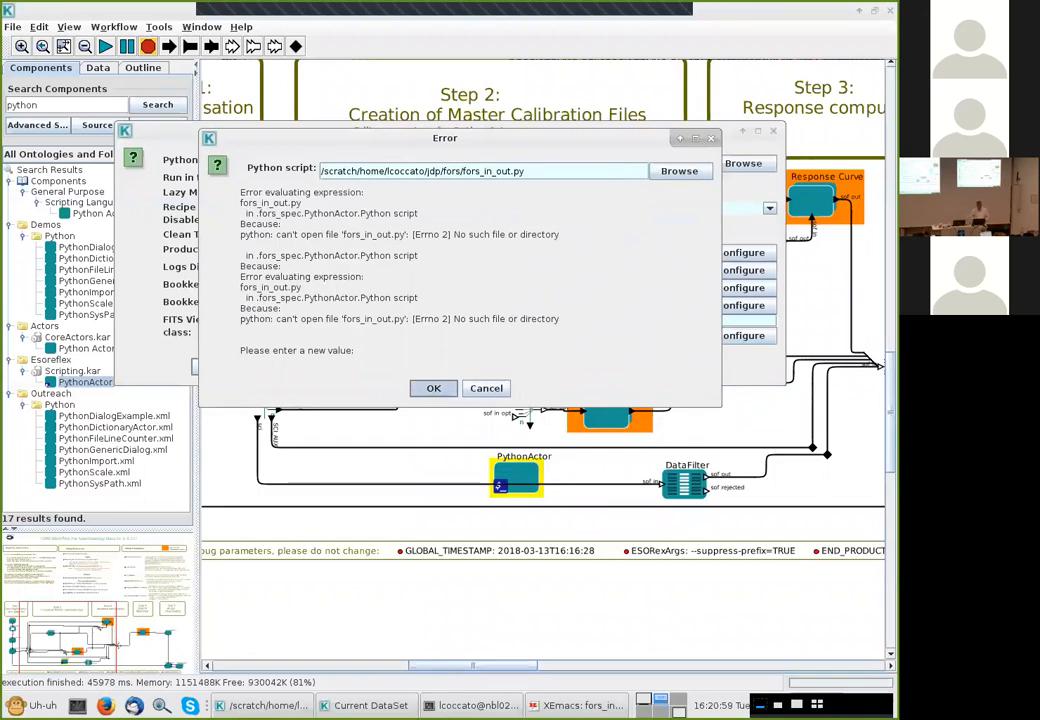
key(Return)
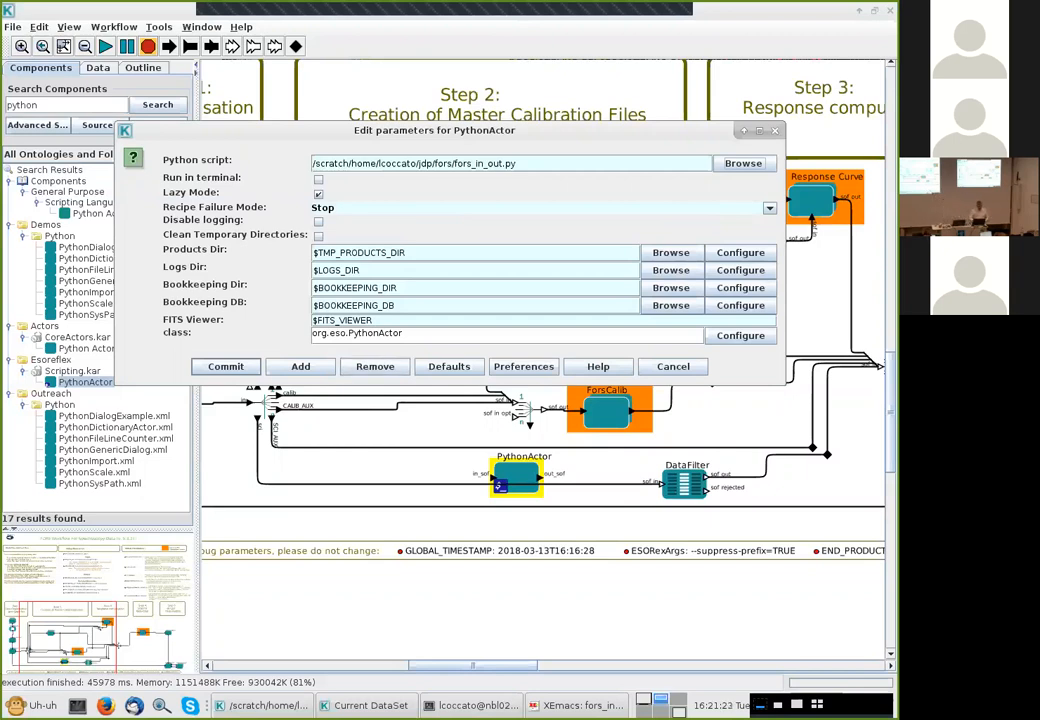
Close the parameter editor and connect the PythonActor's out_sof output to the DataFilter's sof in input
key(Escape)
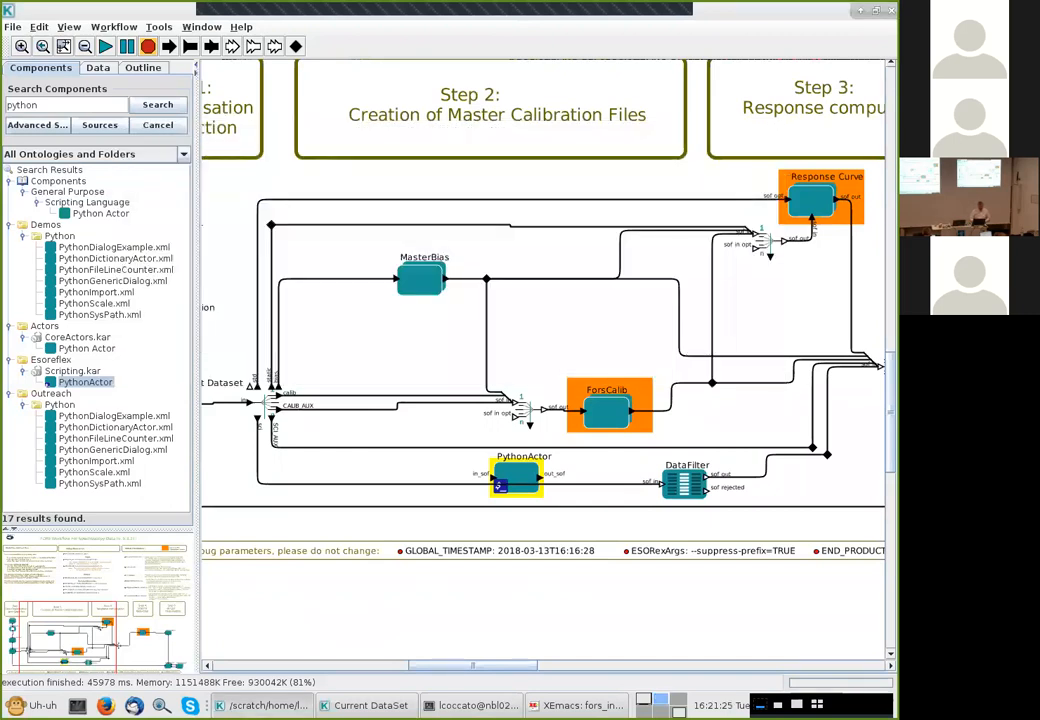
click(258, 450)
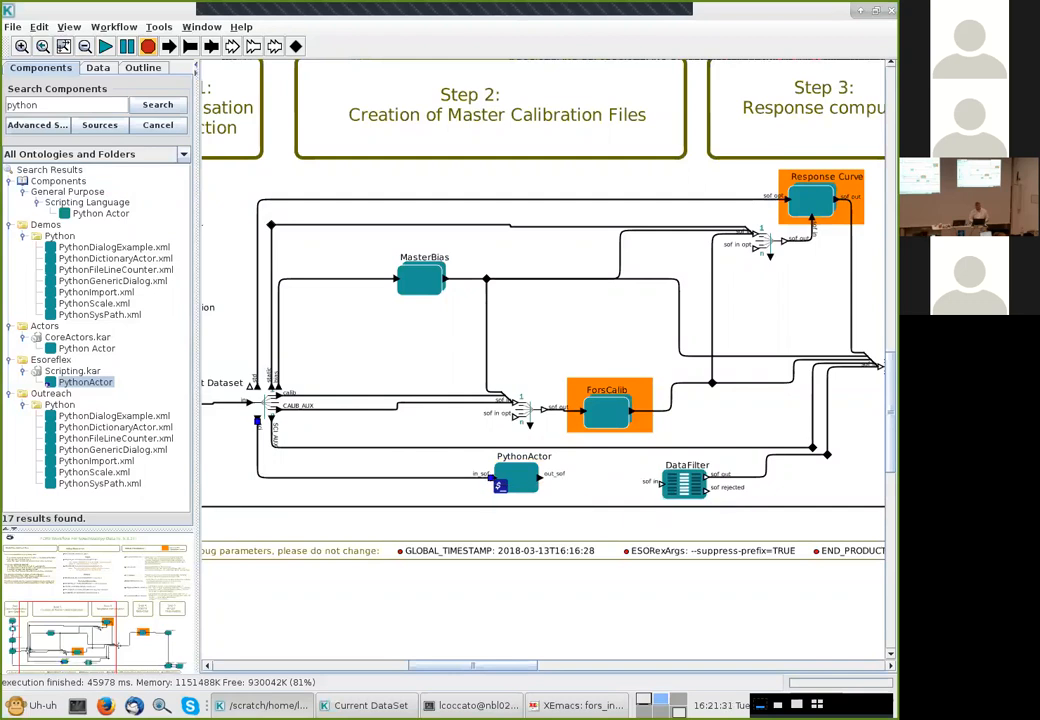
drag(541, 477, 655, 484)
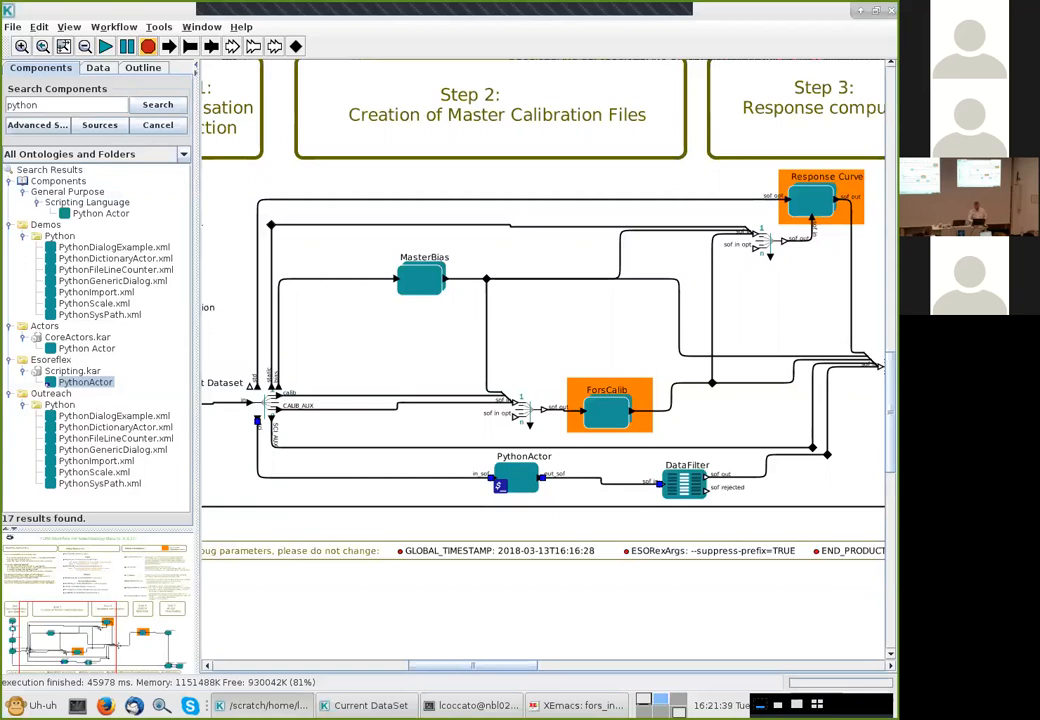
Rename the PythonActor to InOut
right_click(519, 475)
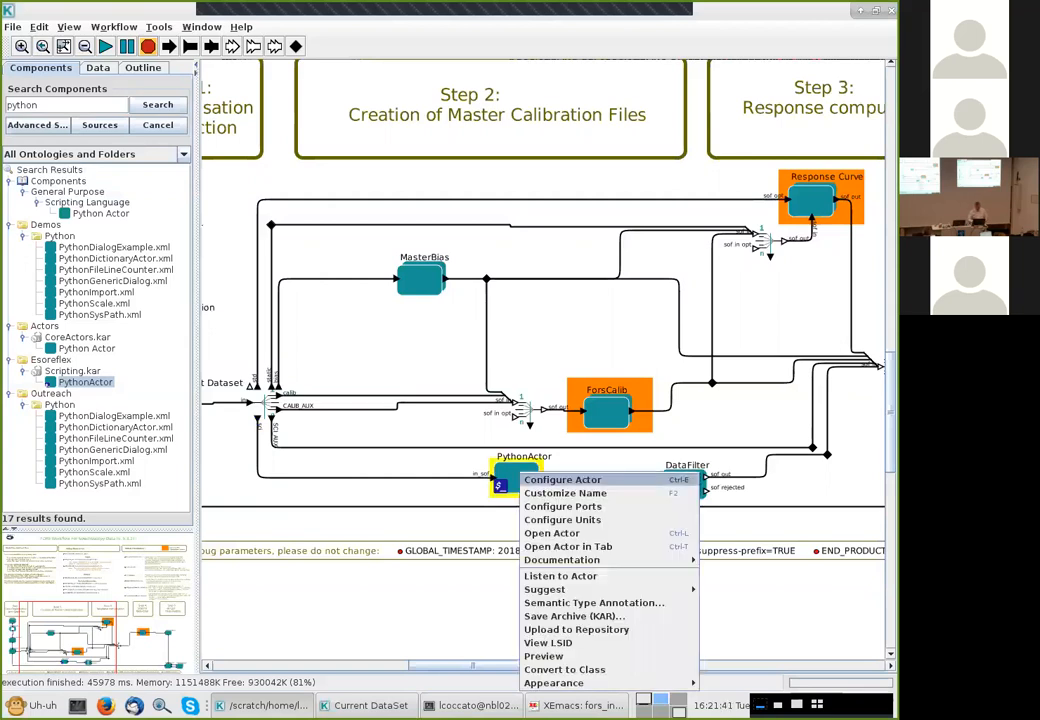
click(565, 493)
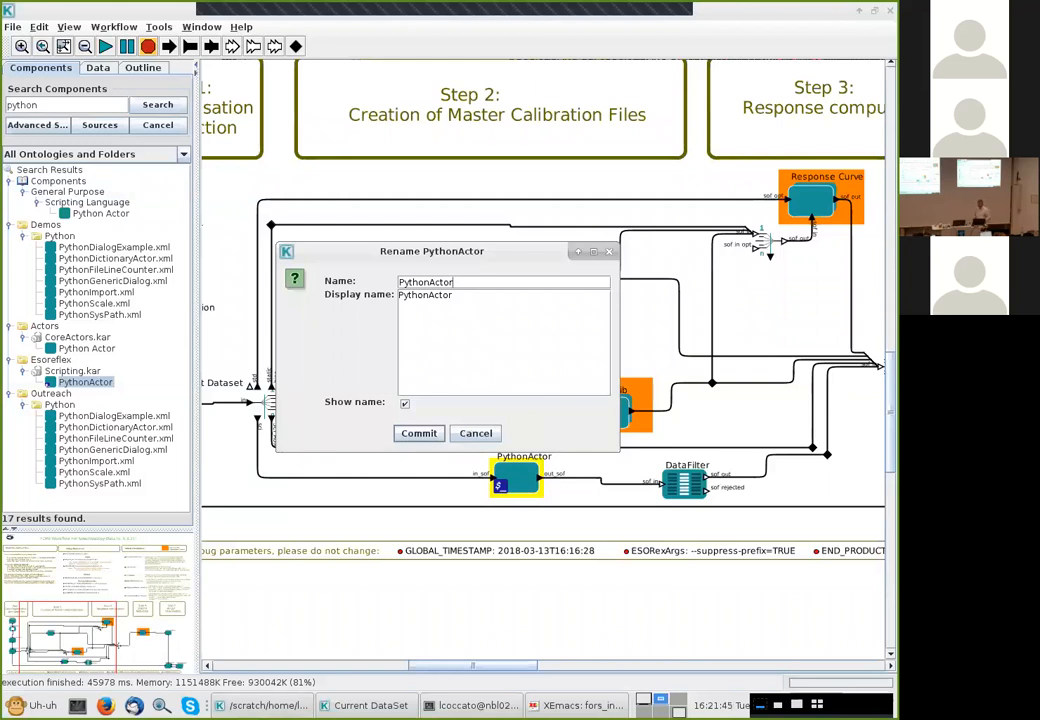
key(BackSpace)
key(BackSpace)
key(BackSpace)
key(BackSpace)
key(BackSpace)
key(BackSpace)
key(BackSpace)
key(BackSpace)
key(BackSpace)
key(BackSpace)
key(BackSpace)
text(InOut)
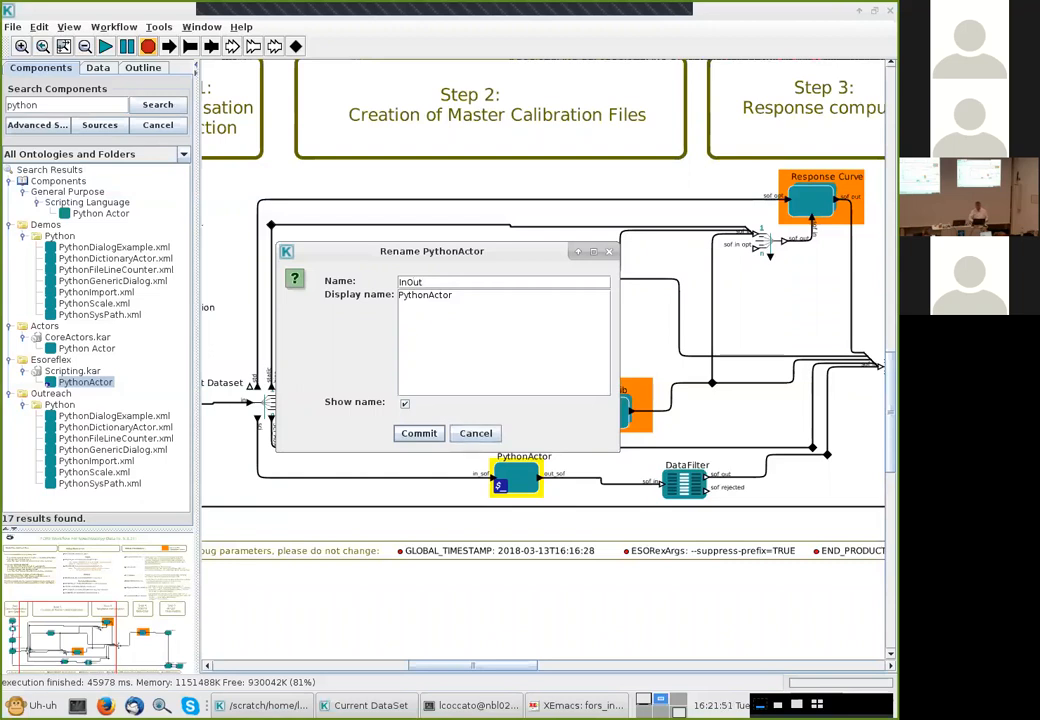
key(Return)
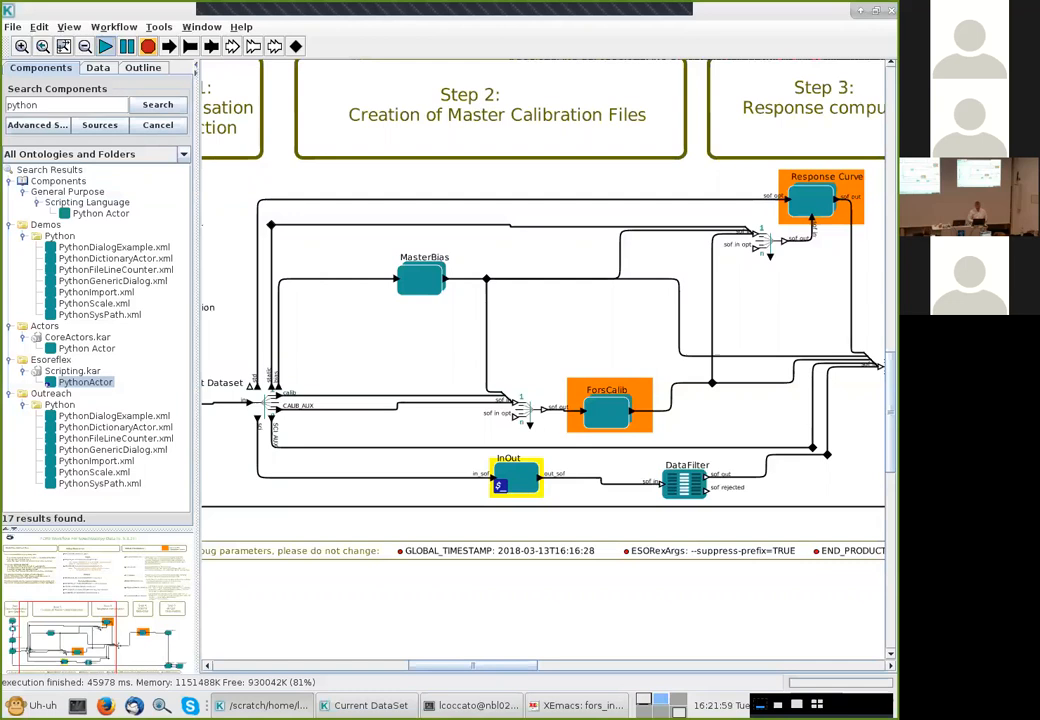
Turn on Animate at Runtime with a 100 ms highlight delay
click(159, 27)
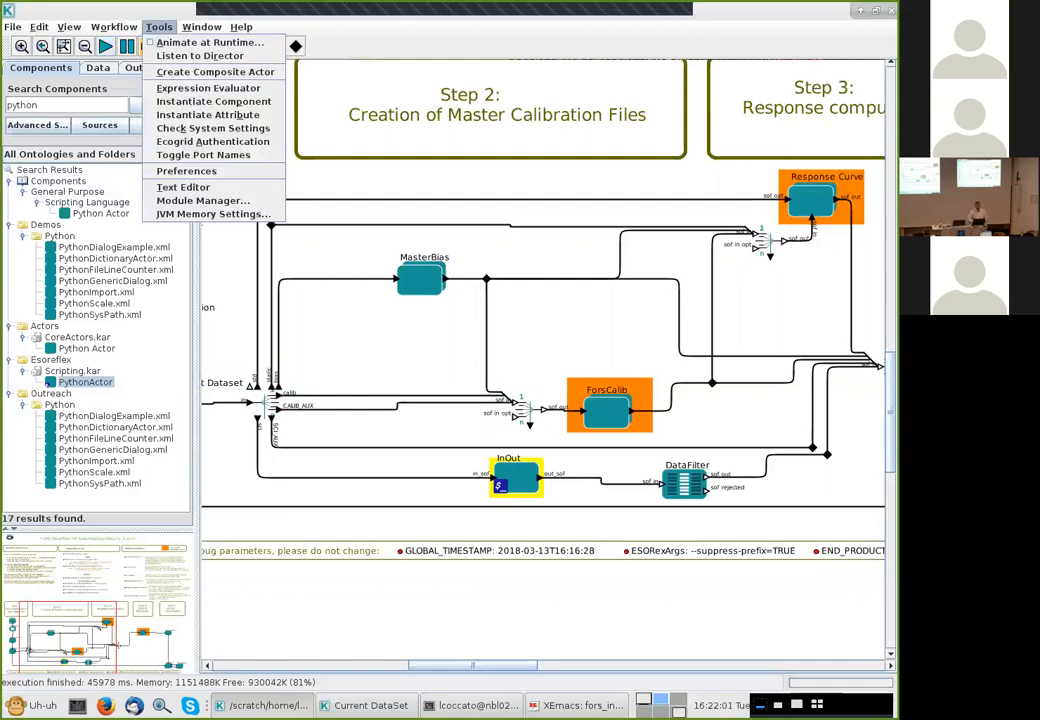
click(208, 42)
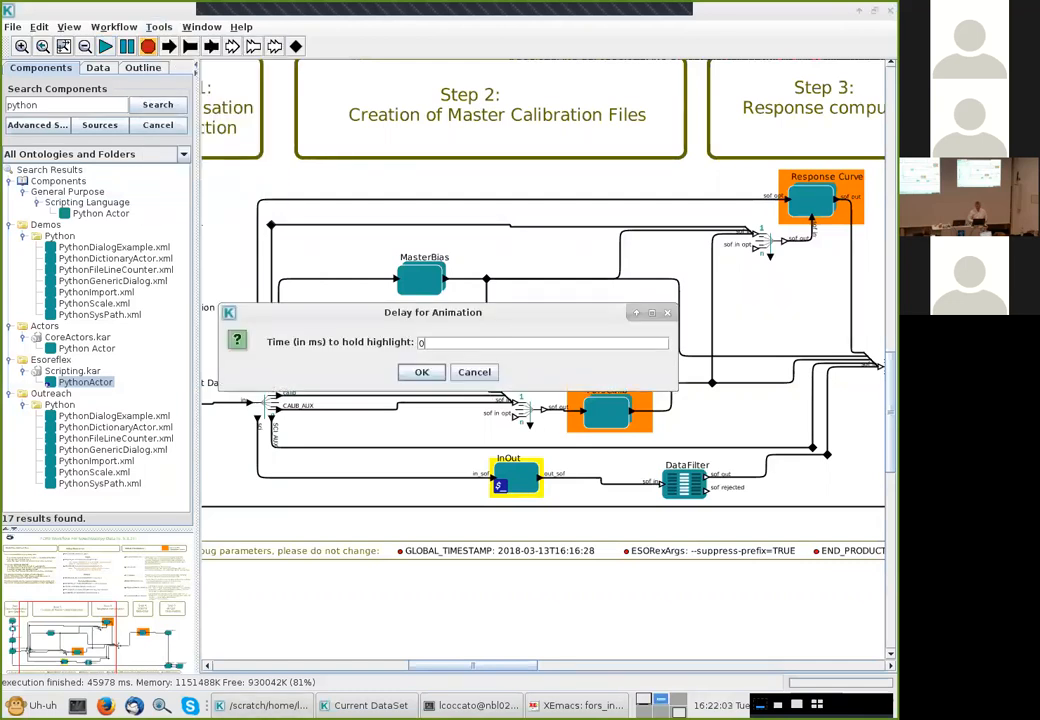
key(BackSpace)
text(100)
key(Return)
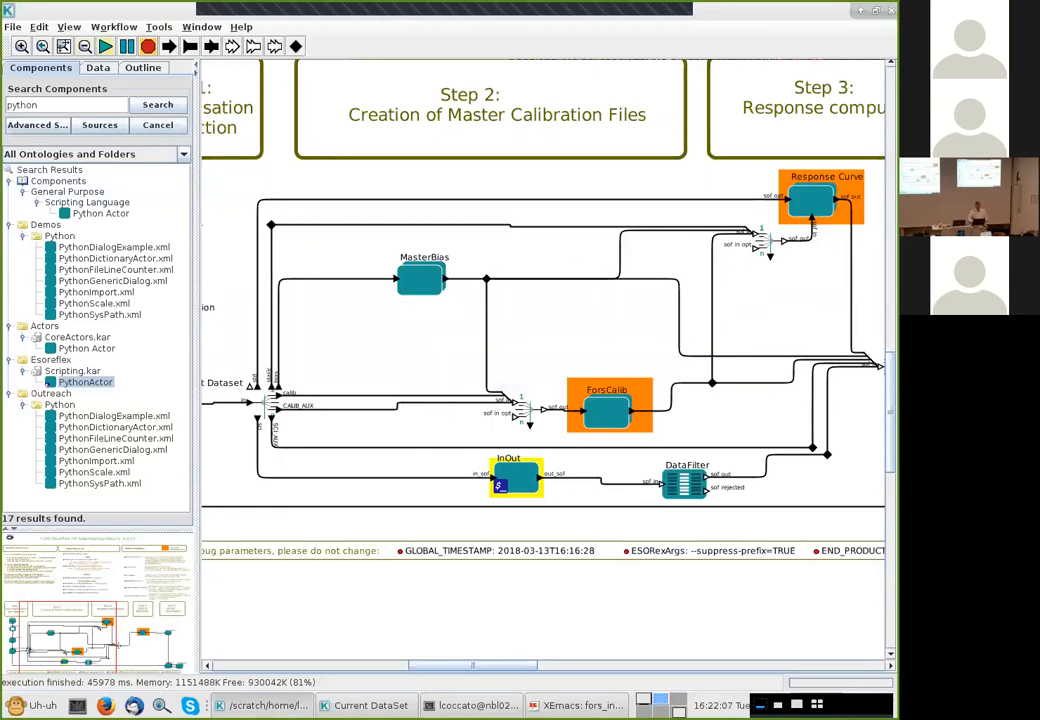
Run the workflow on the VCC1684 dataset, continue through frame selection and dismiss the exception
click(105, 46)
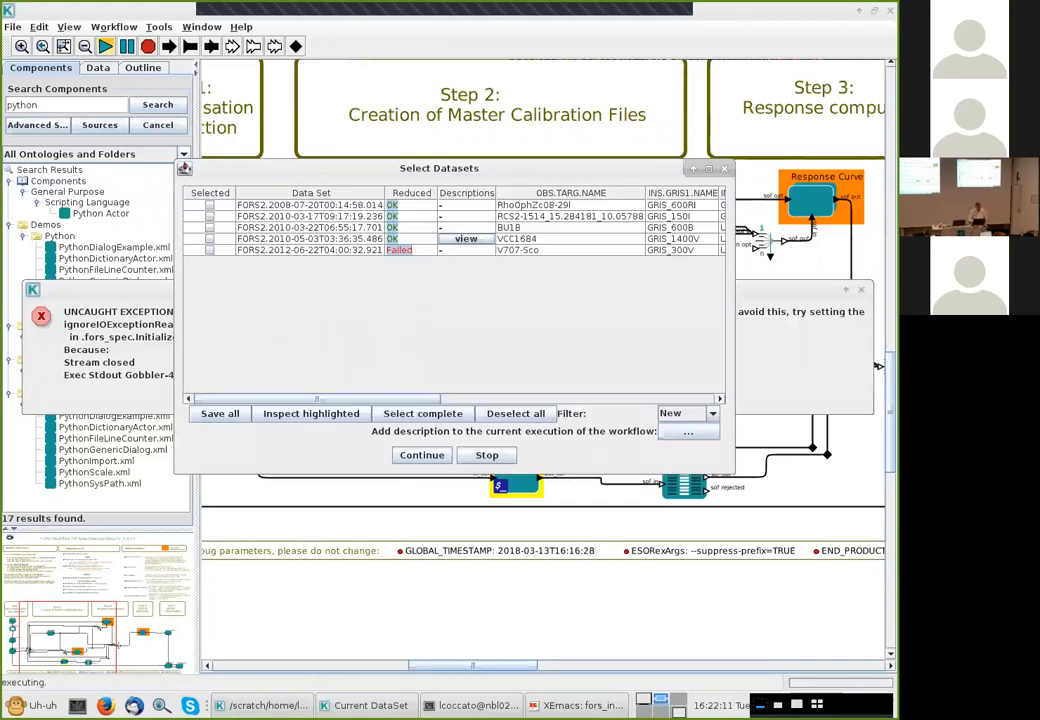
click(210, 239)
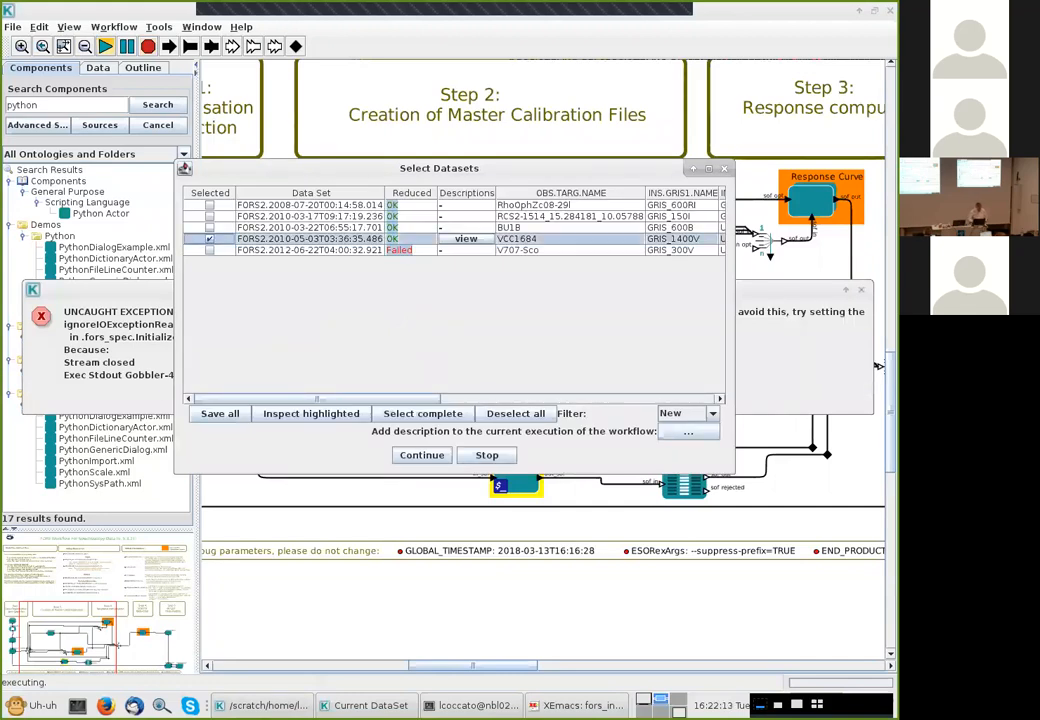
click(422, 455)
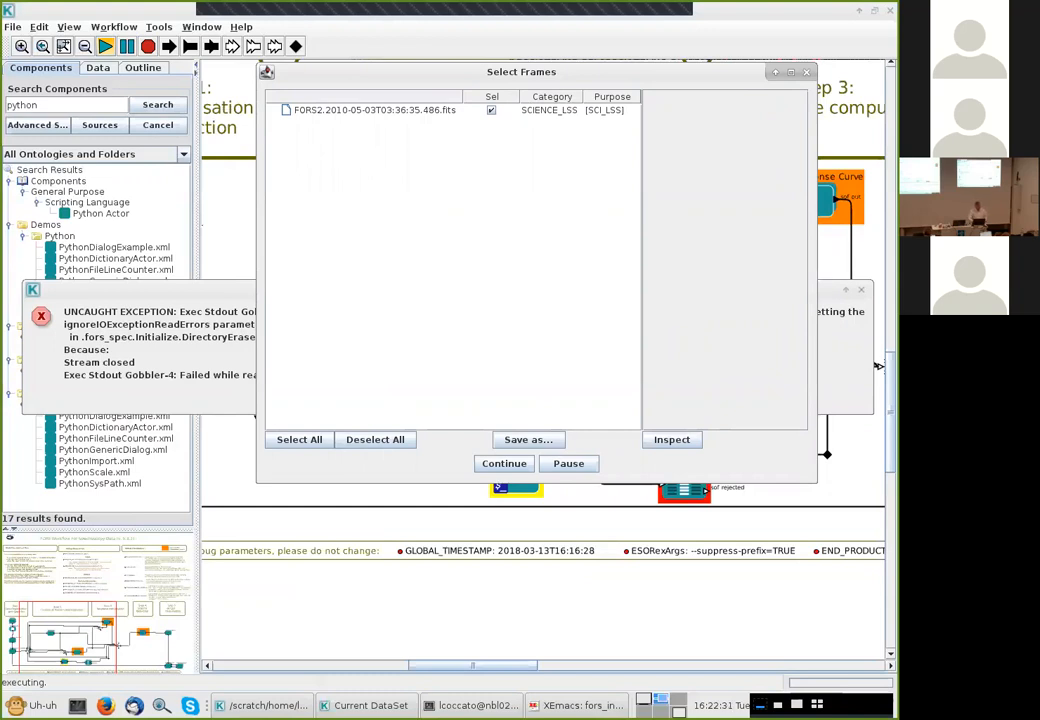
click(504, 464)
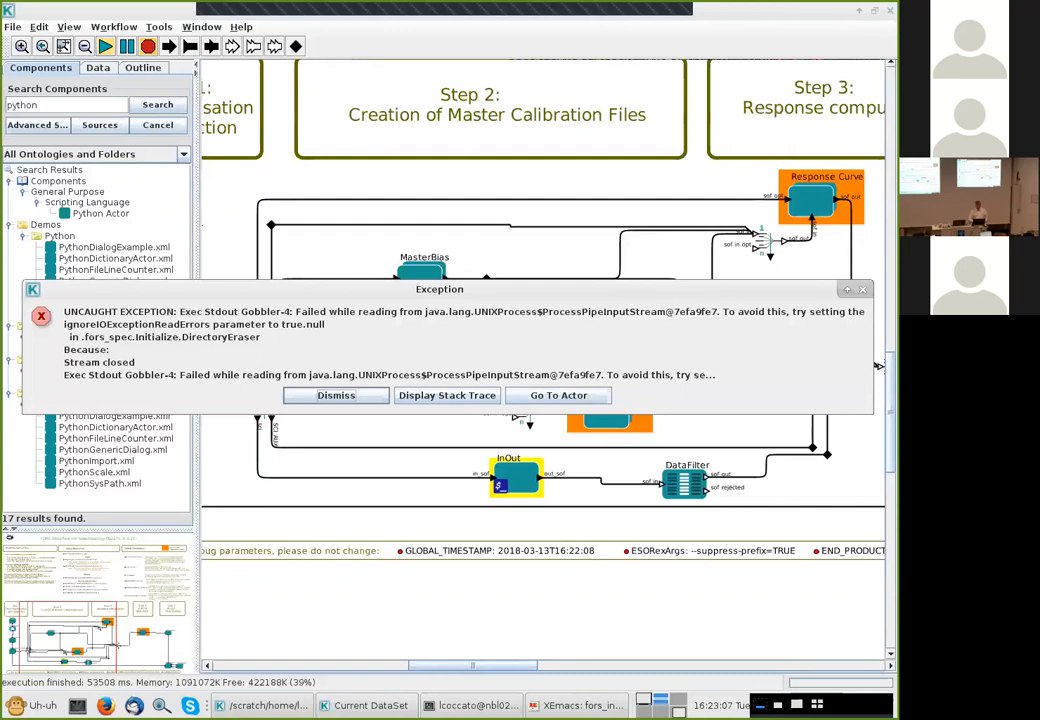
click(336, 395)
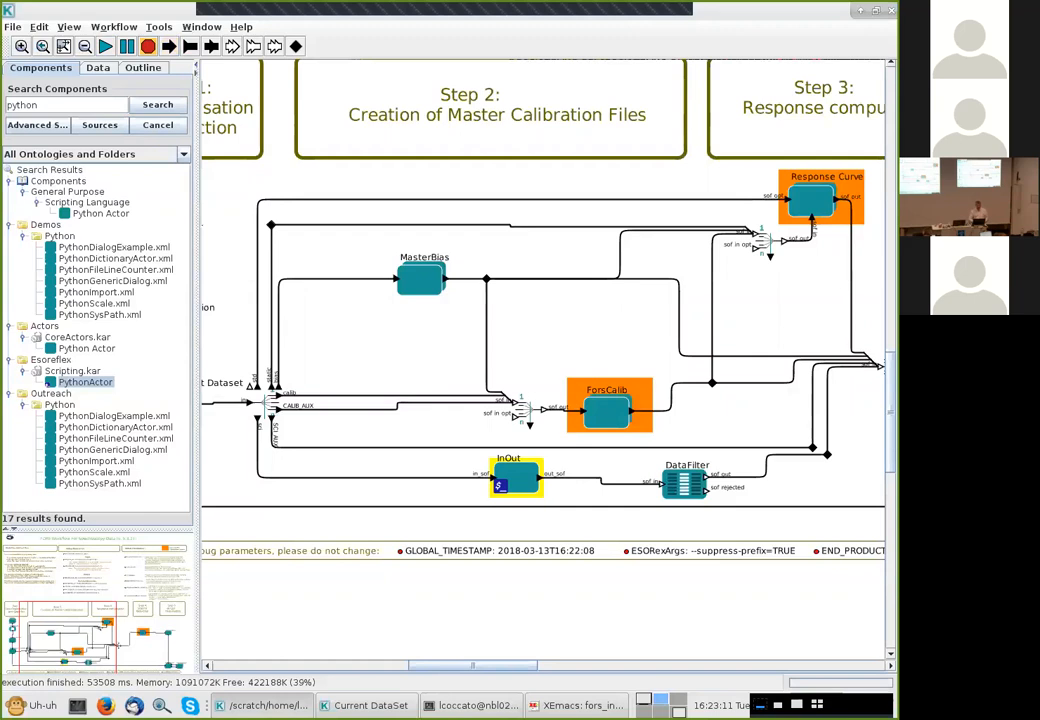
Export the workflow as XML under the name fors_spec.1.xml
click(12, 27)
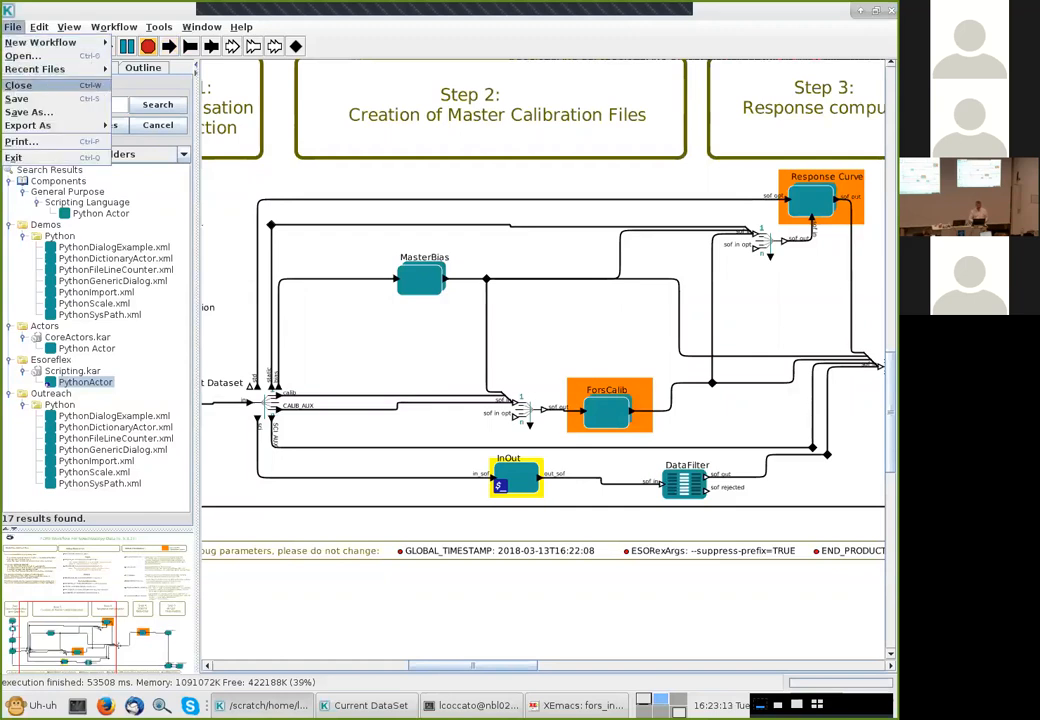
mouse_move(40, 126)
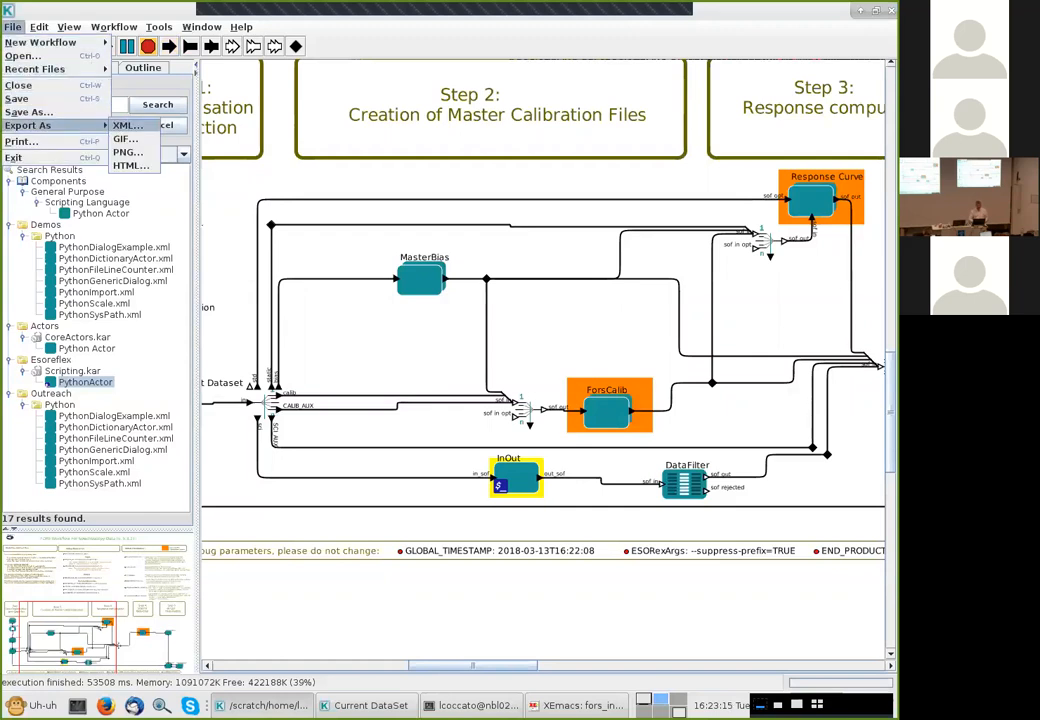
click(127, 125)
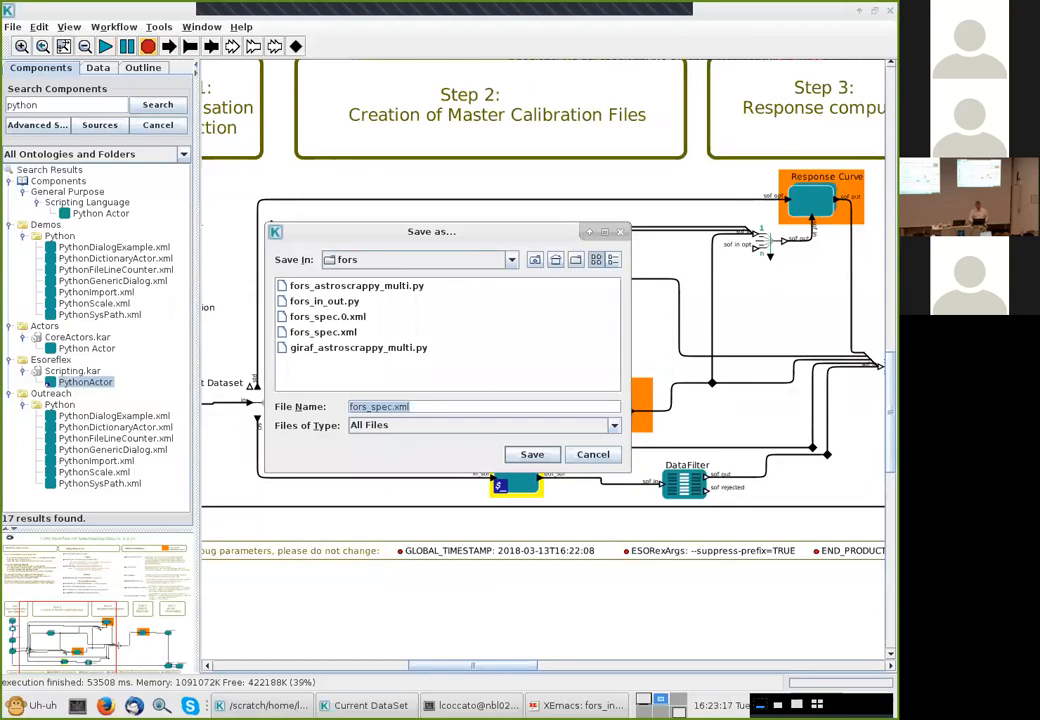
key(Left)
key(Left)
key(Left)
text(1)
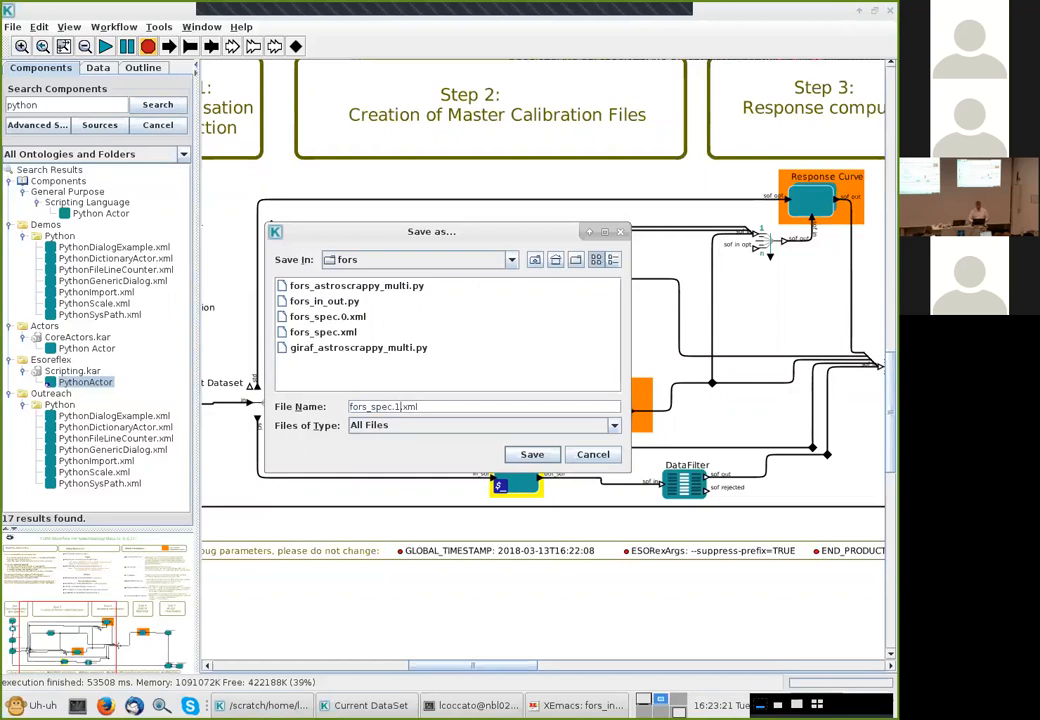
key(Return)
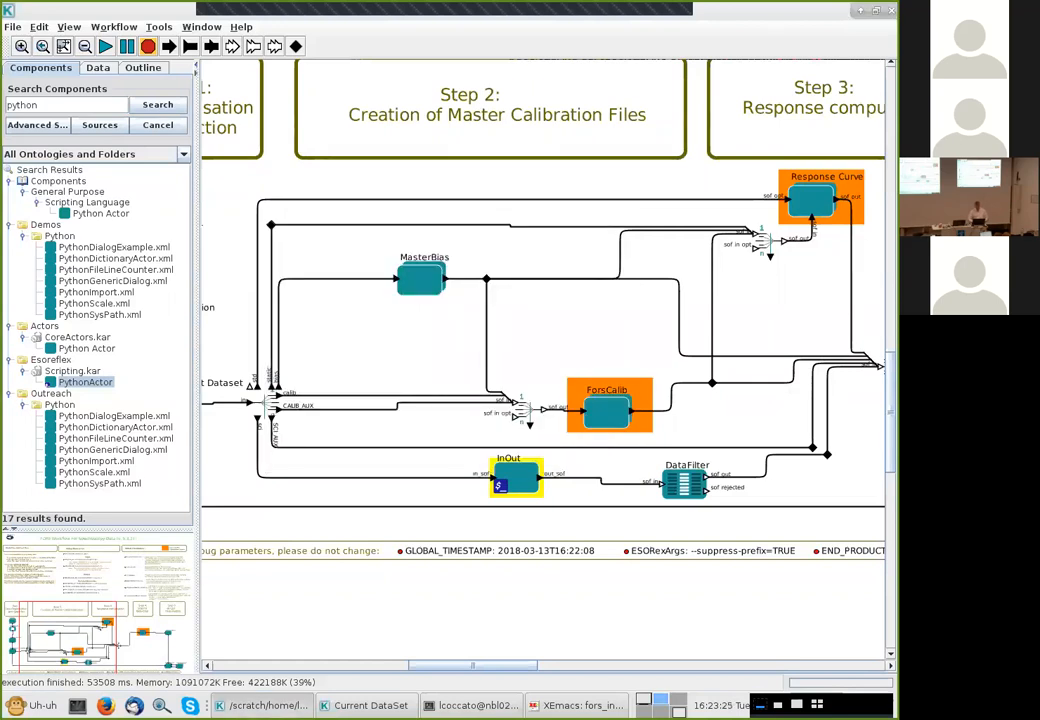
key(alt+Tab)
key(alt+Tab)
key(alt+Tab)
key(alt+Tab)
key(alt+shift+Tab)
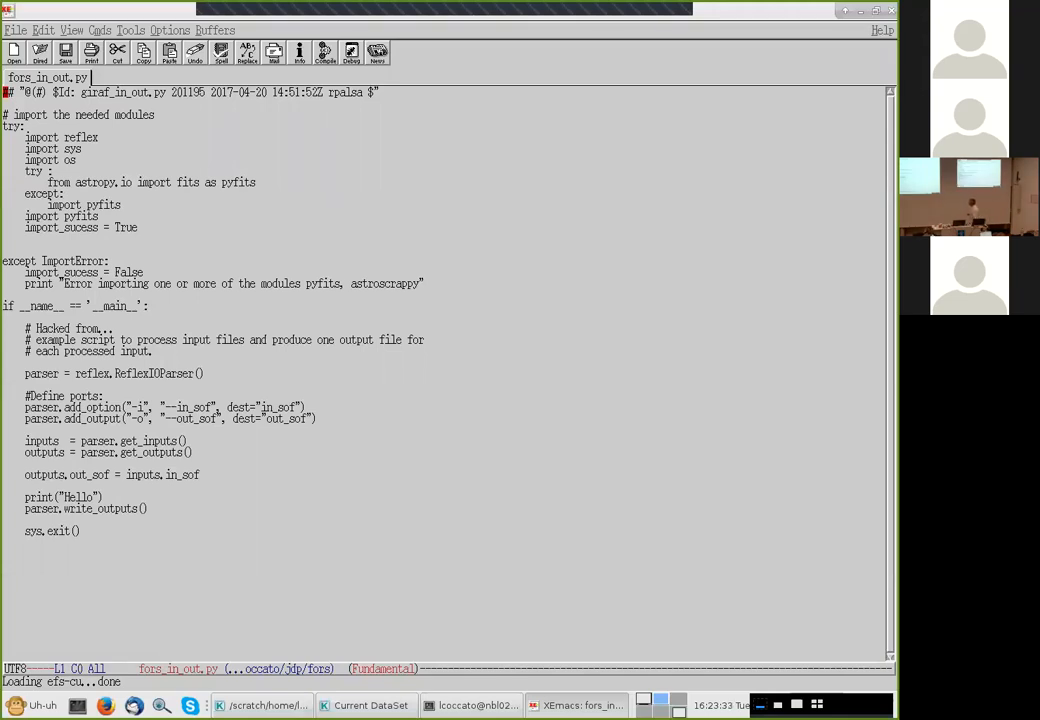
key(alt+Tab)
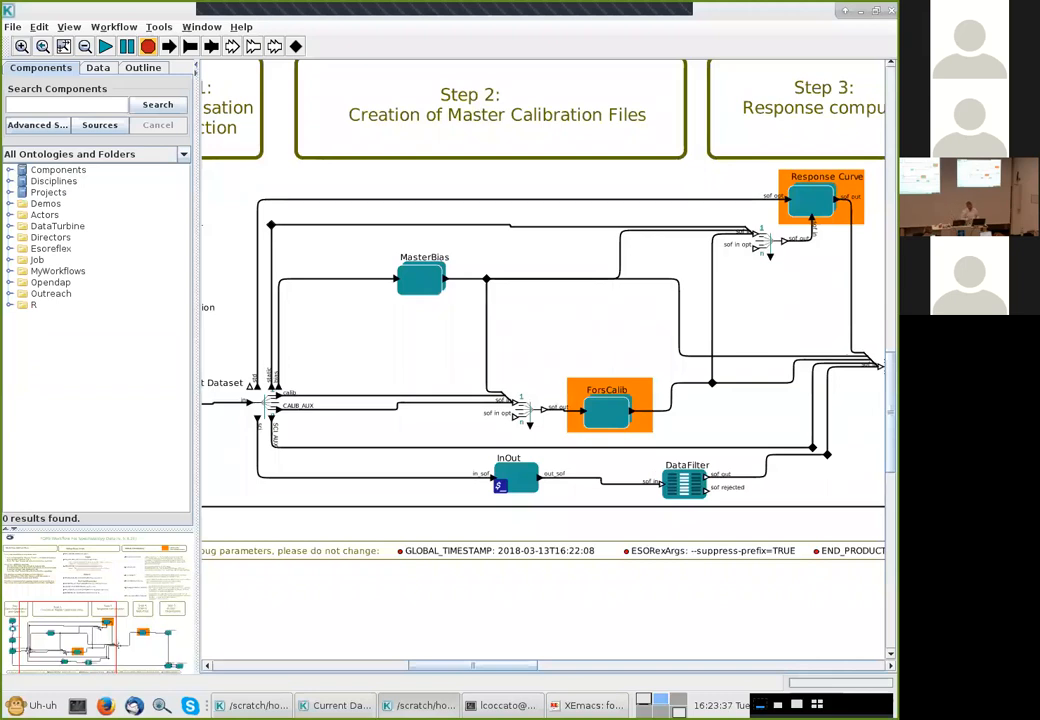
key(alt+Tab)
key(alt+Tab)
key(alt+Tab)
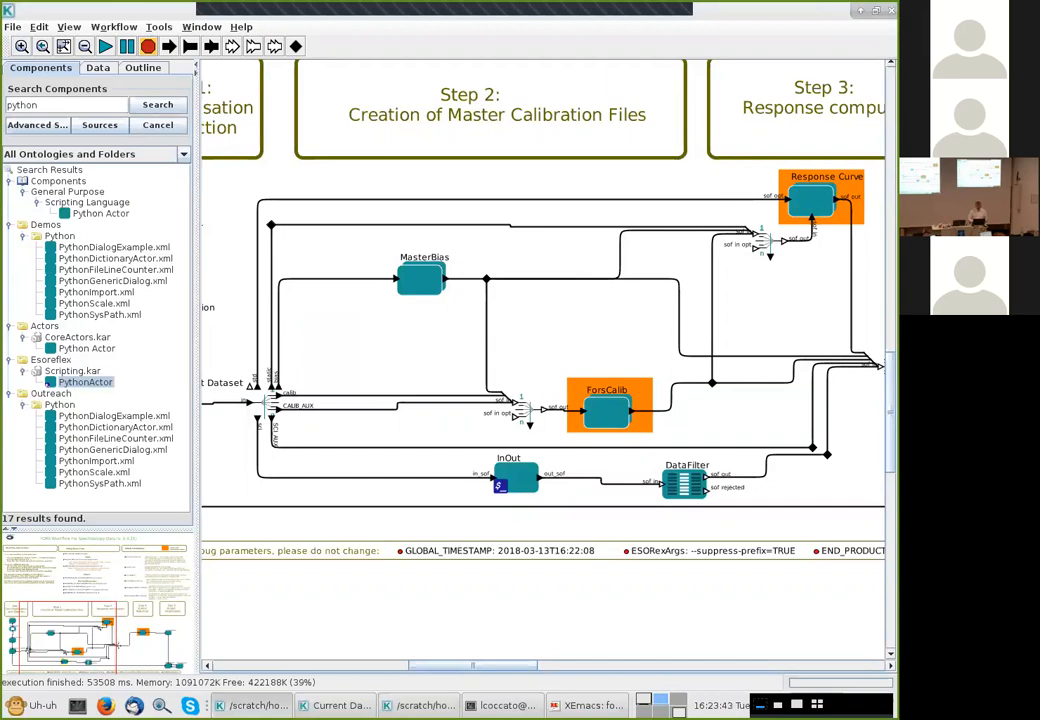
Close the workflow, saving the changes to the KAR
key(alt+f)
key(Up)
key(Return)
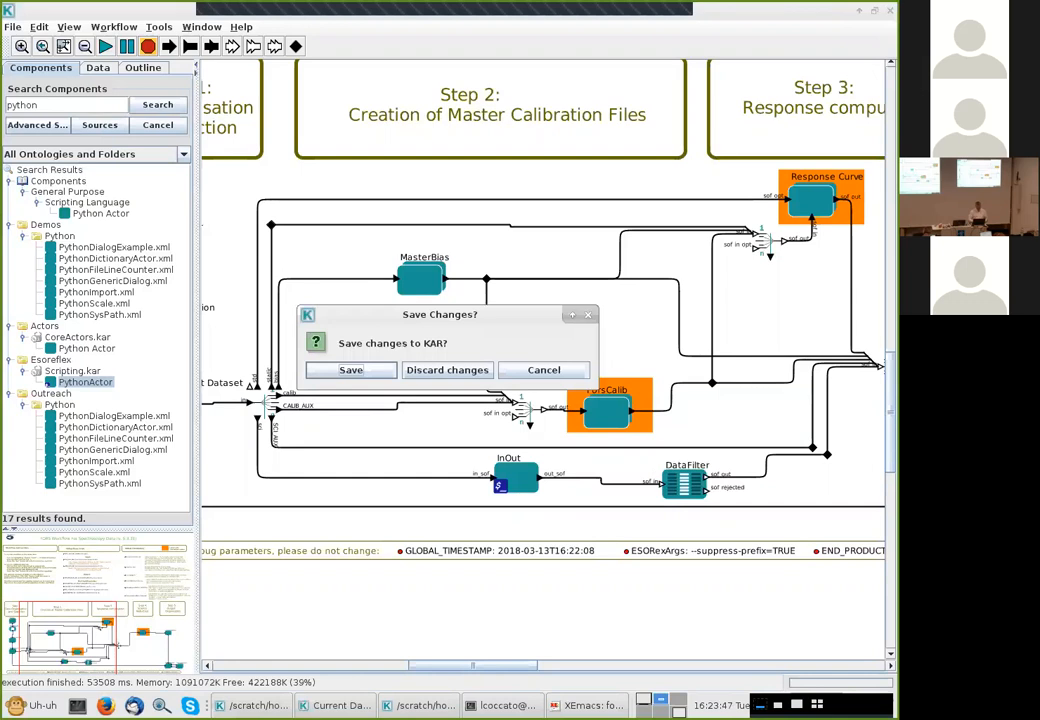
key(Return)
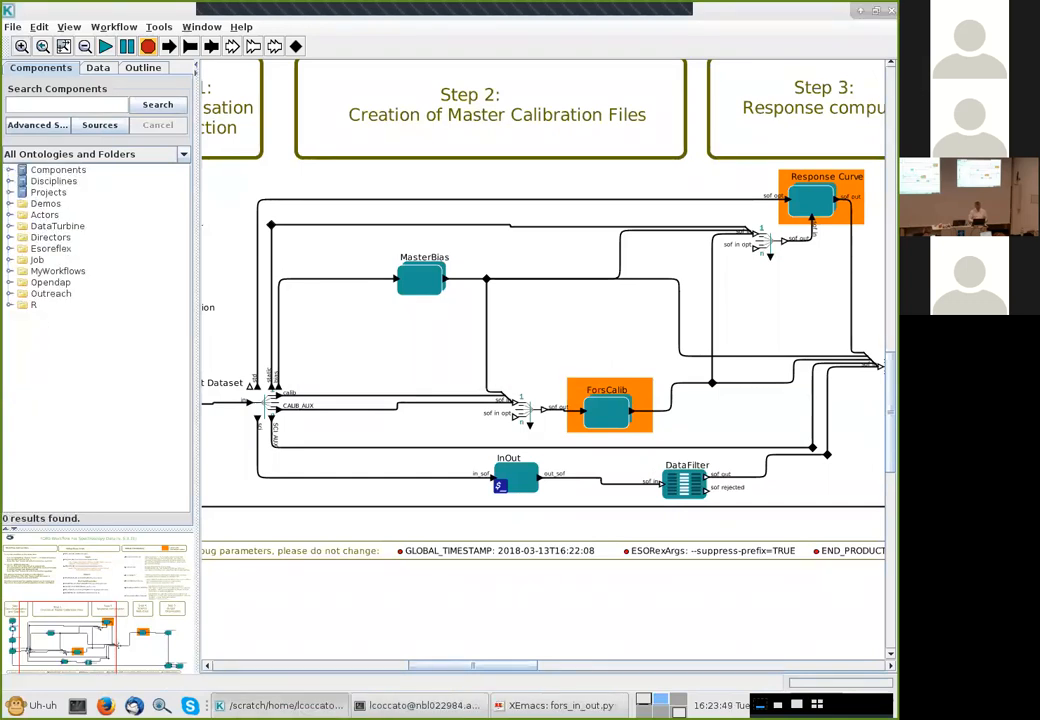
Switch to the editor to examine the fors_in_out.py script
key(alt+Tab)
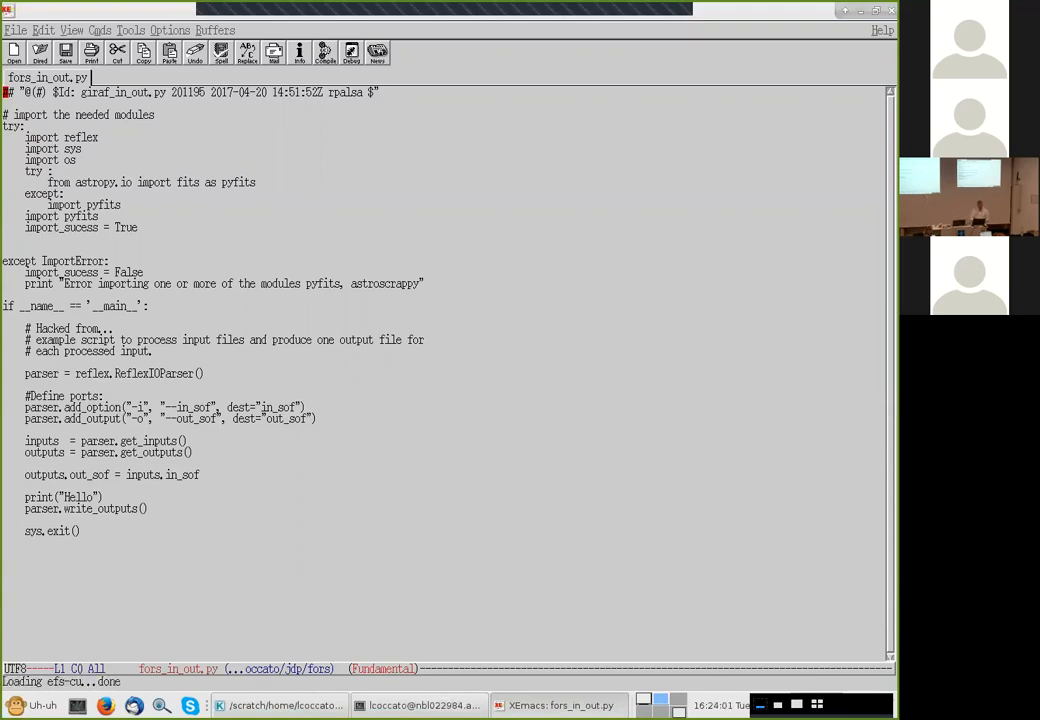
key(super+Down)
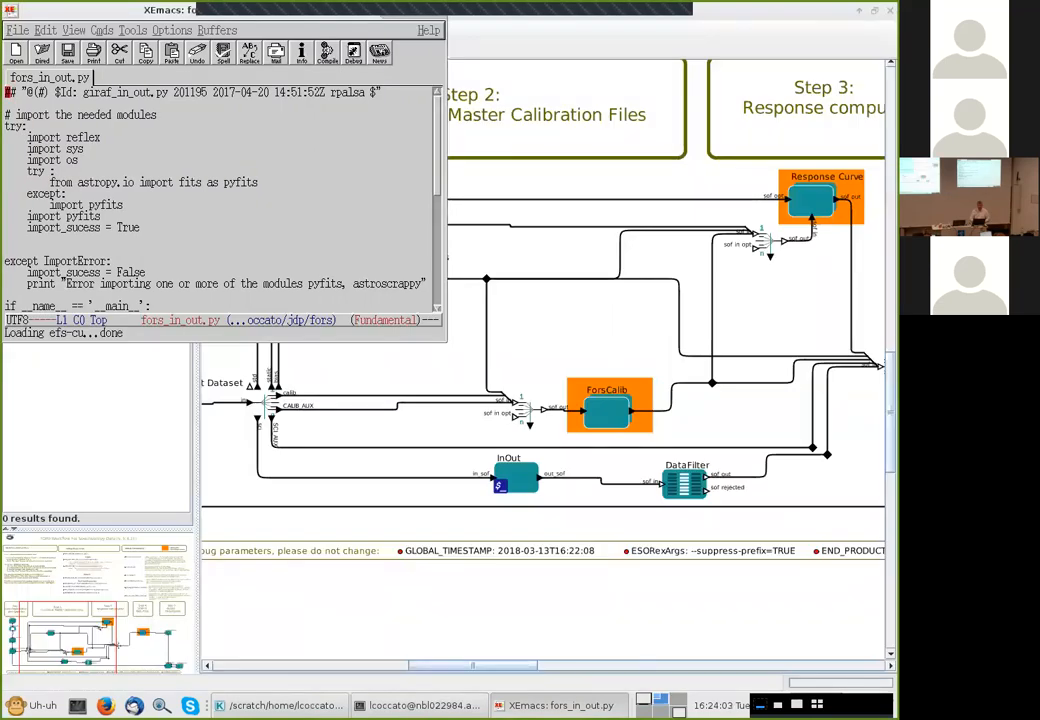
key(super+Up)
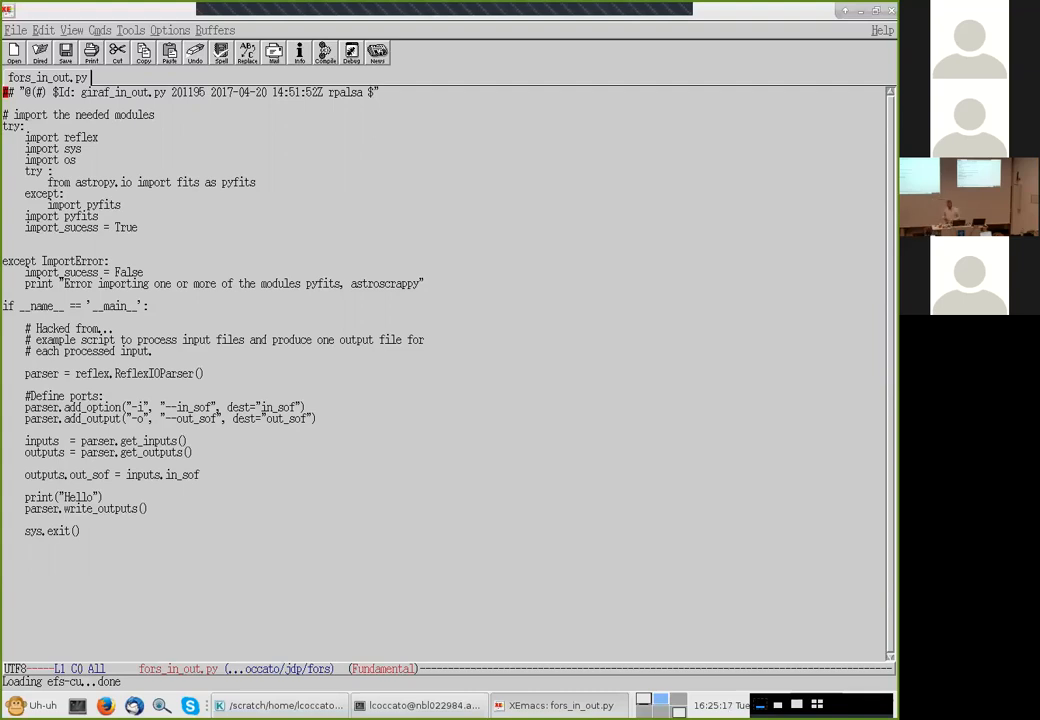
Switch to the terminal and scroll through the Reflex log output
key(alt+Tab)
key(alt+Tab)
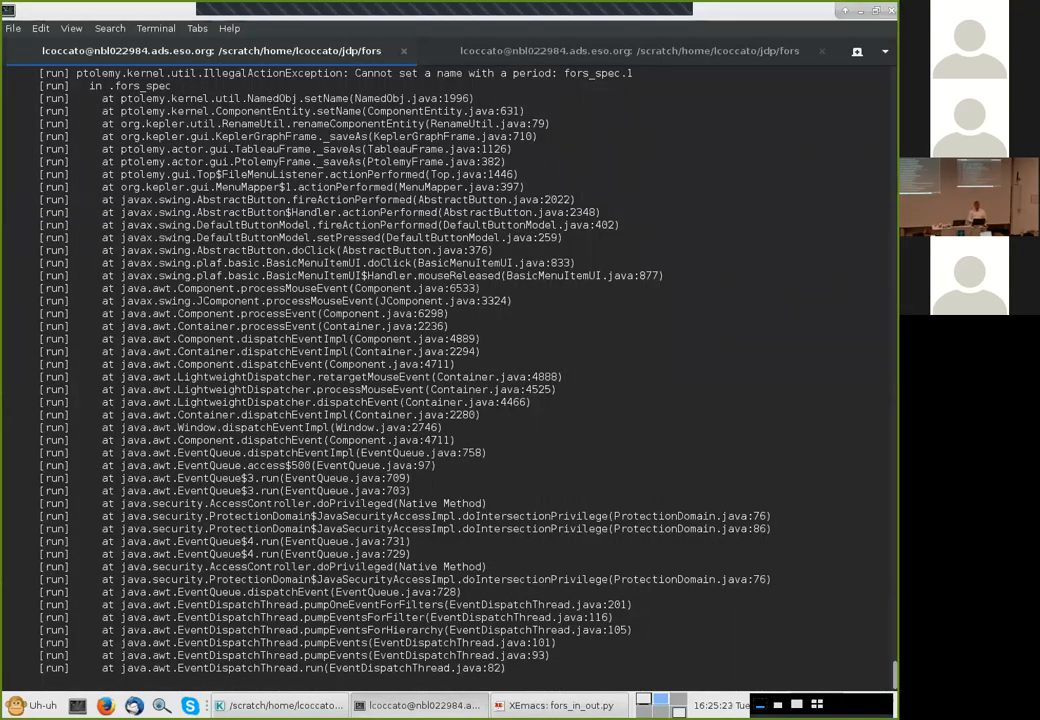
scroll(450, 380, up, 7)
scroll(450, 375, up, 10)
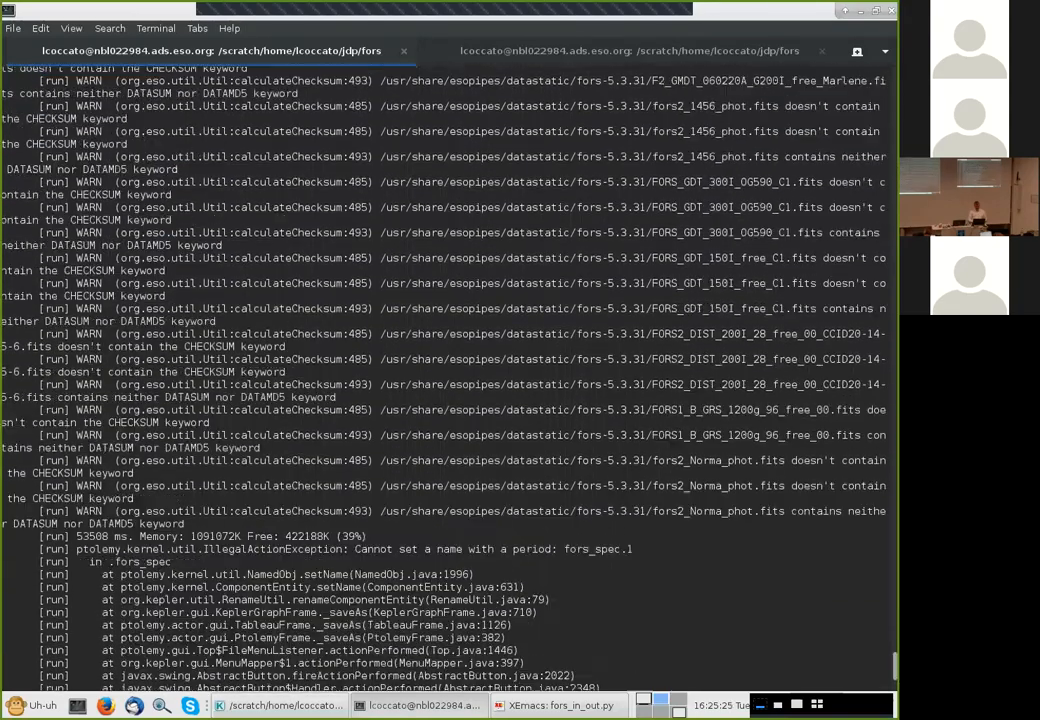
scroll(450, 375, up, 10)
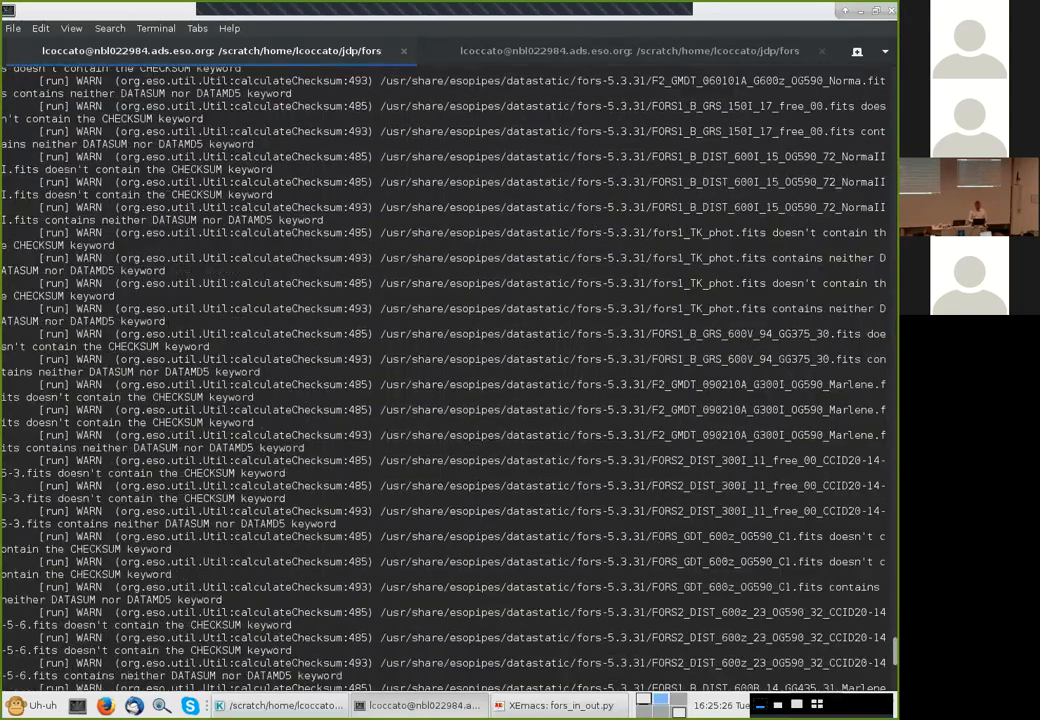
scroll(450, 375, up, 10)
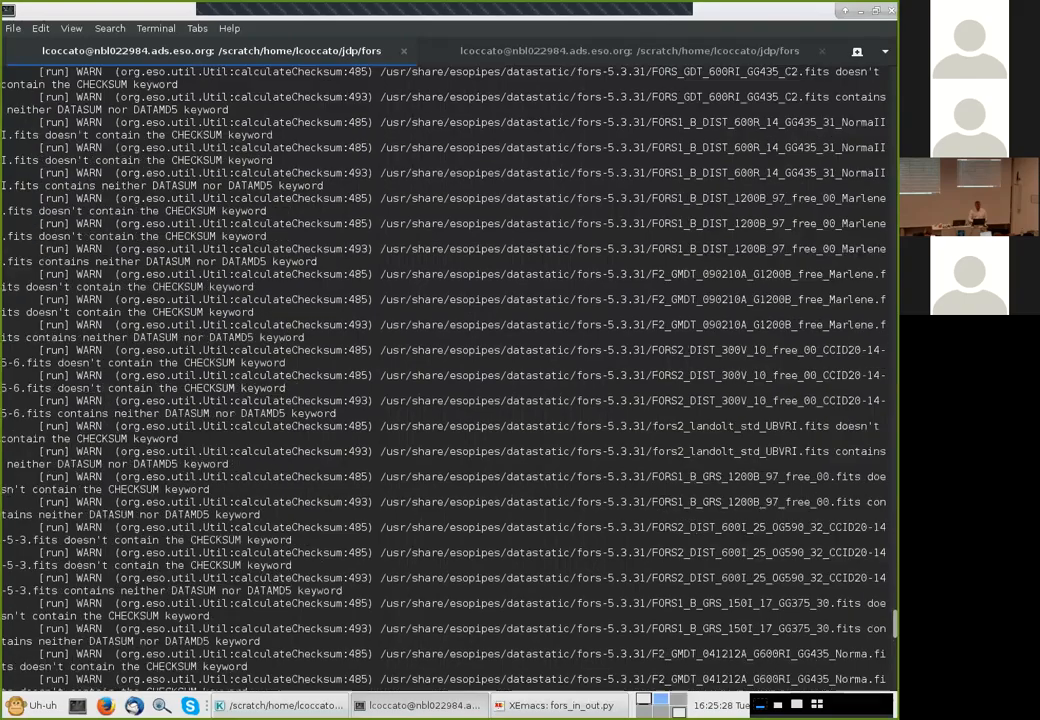
scroll(450, 375, up, 8)
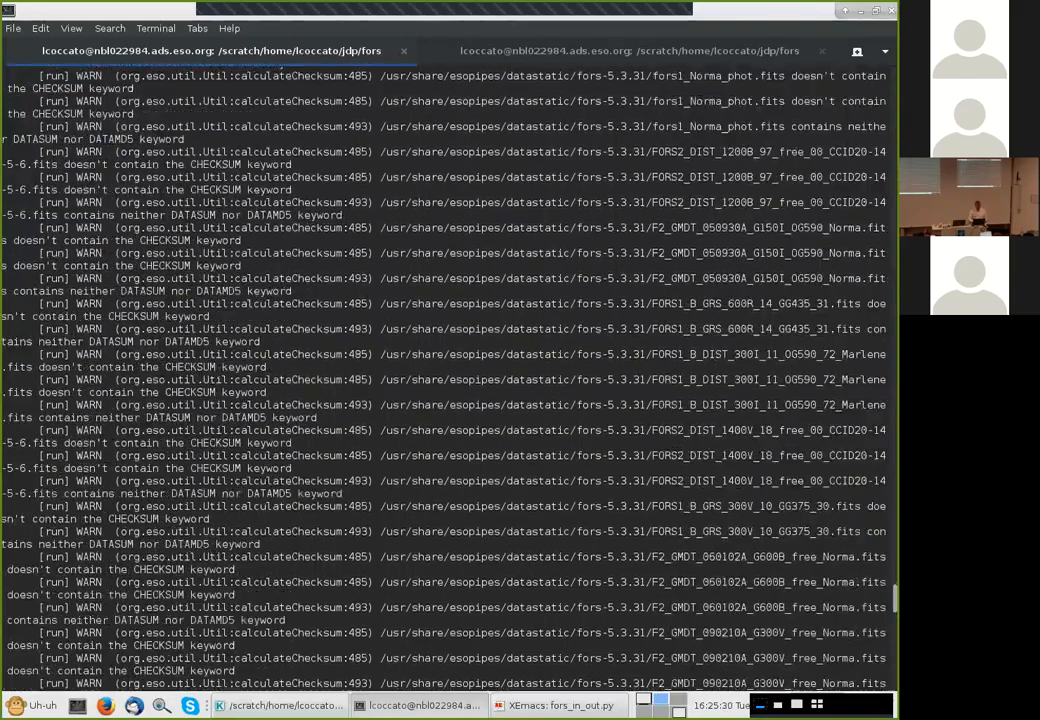
scroll(450, 375, down, 10)
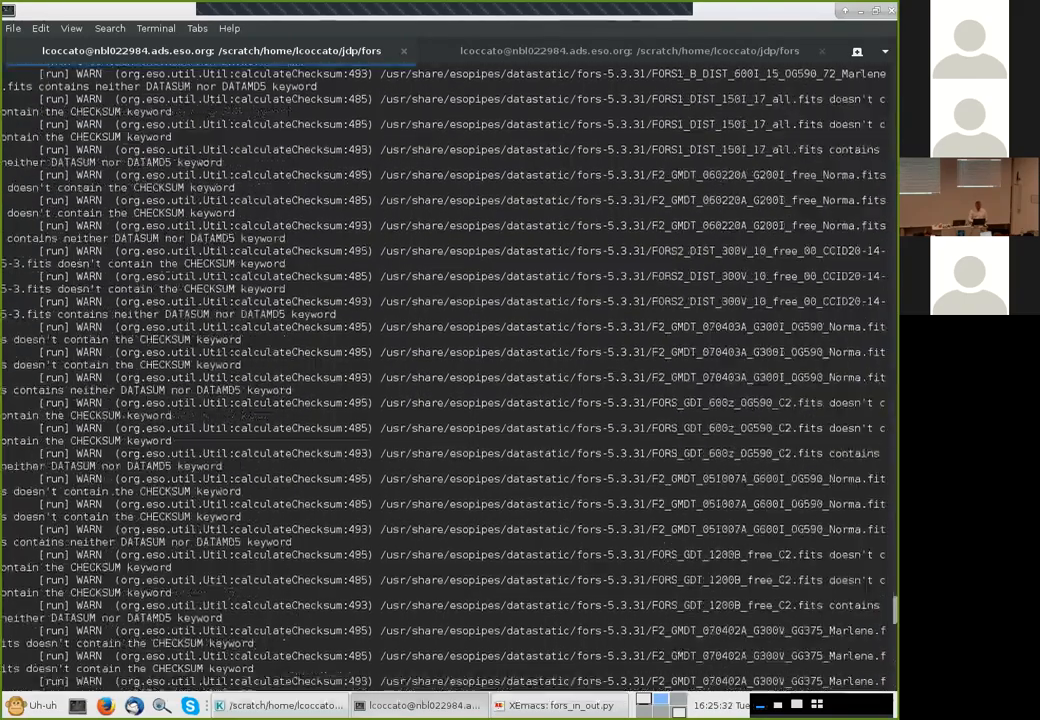
scroll(450, 375, down, 10)
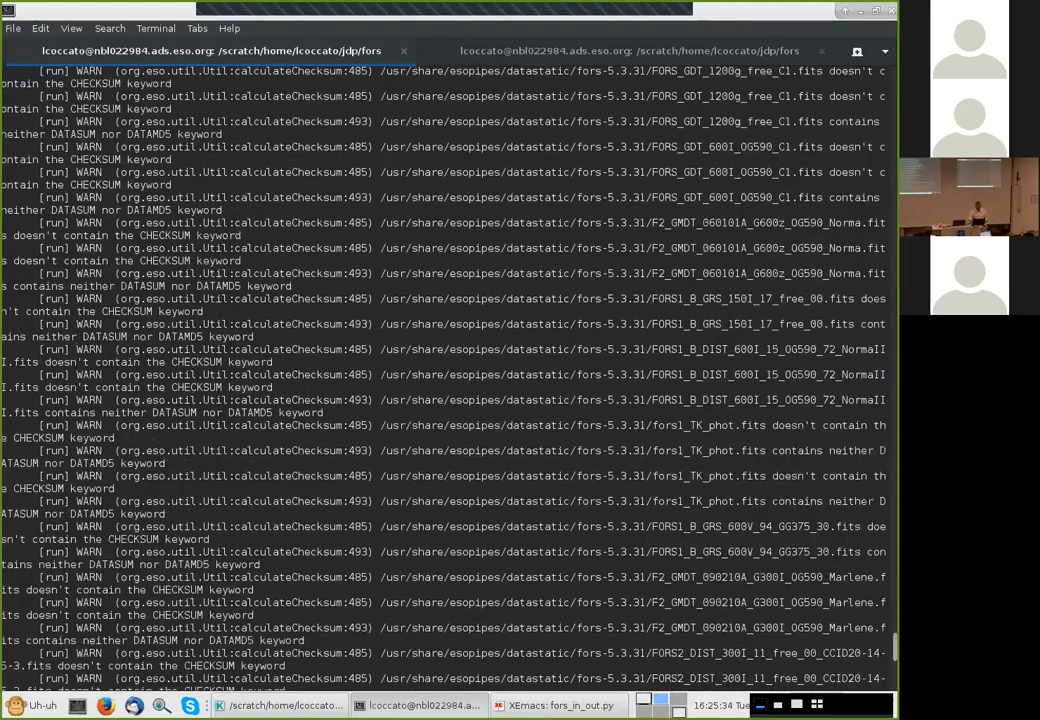
text(cd)
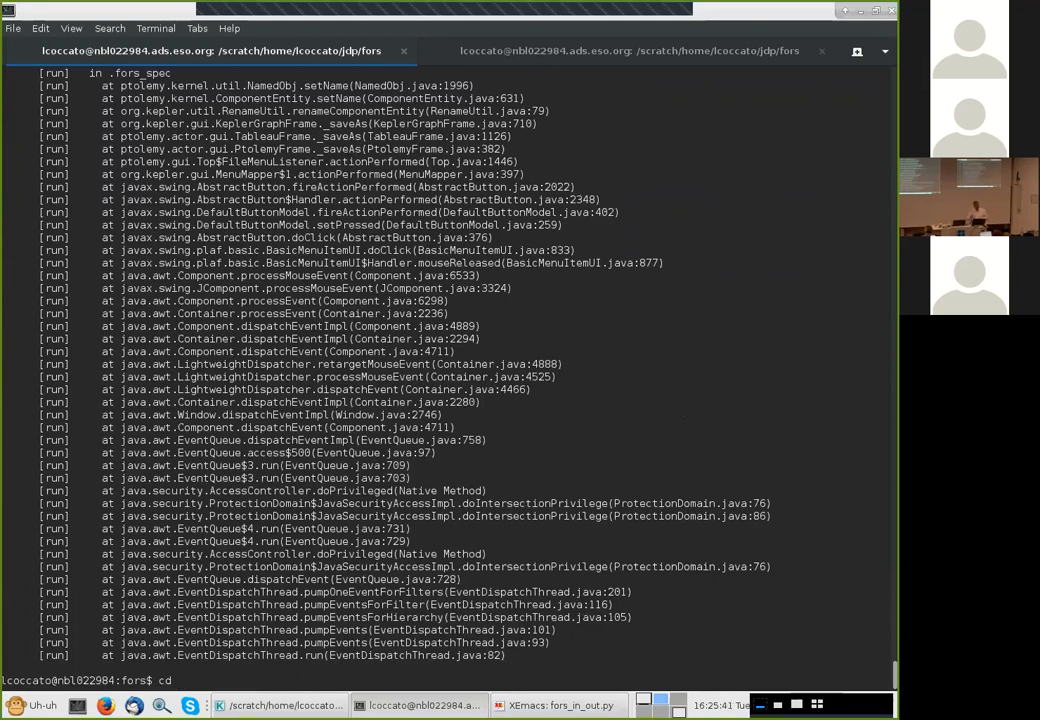
key(BackSpace)
key(BackSpace)
key(BackSpace)
Open a new terminal tab and change into the reflex_data/reflex_book_keeping/fors-spec/ directory
key(ctrl+shift+t)
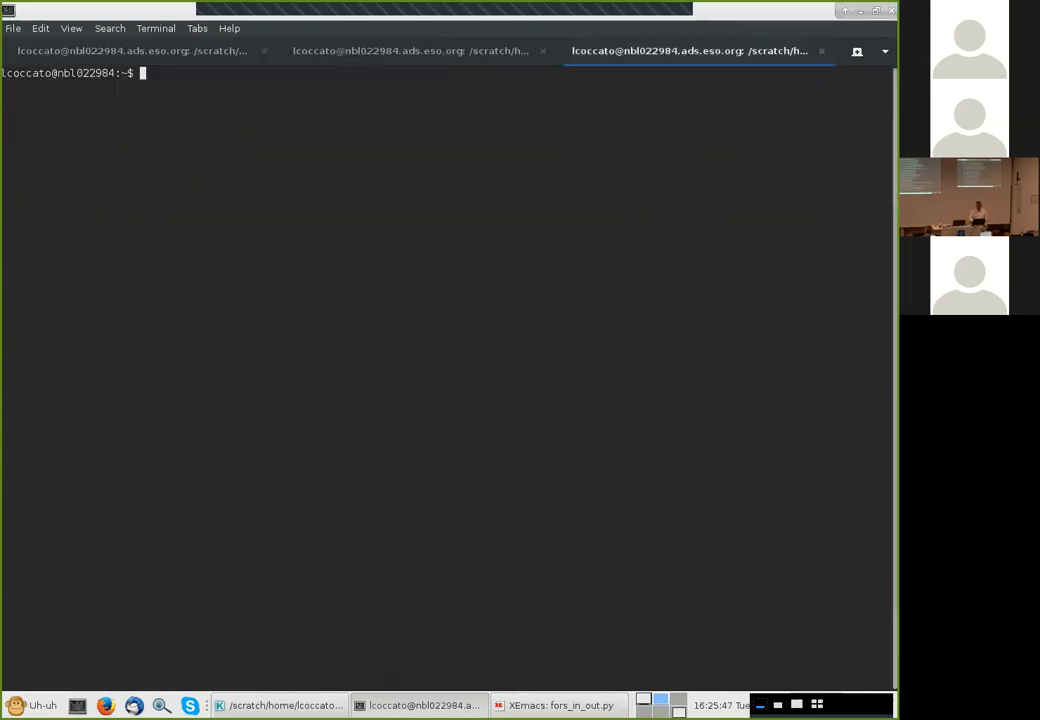
text(cd reflex)
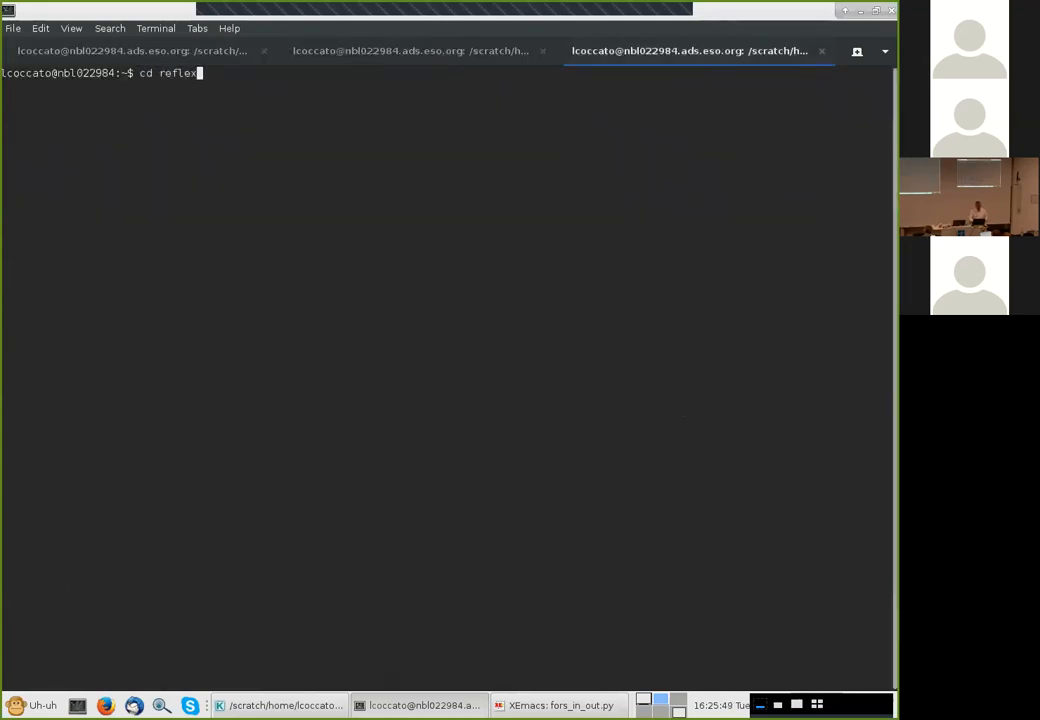
key(Tab)
text(r)
key(Tab)
text(b)
key(Tab)
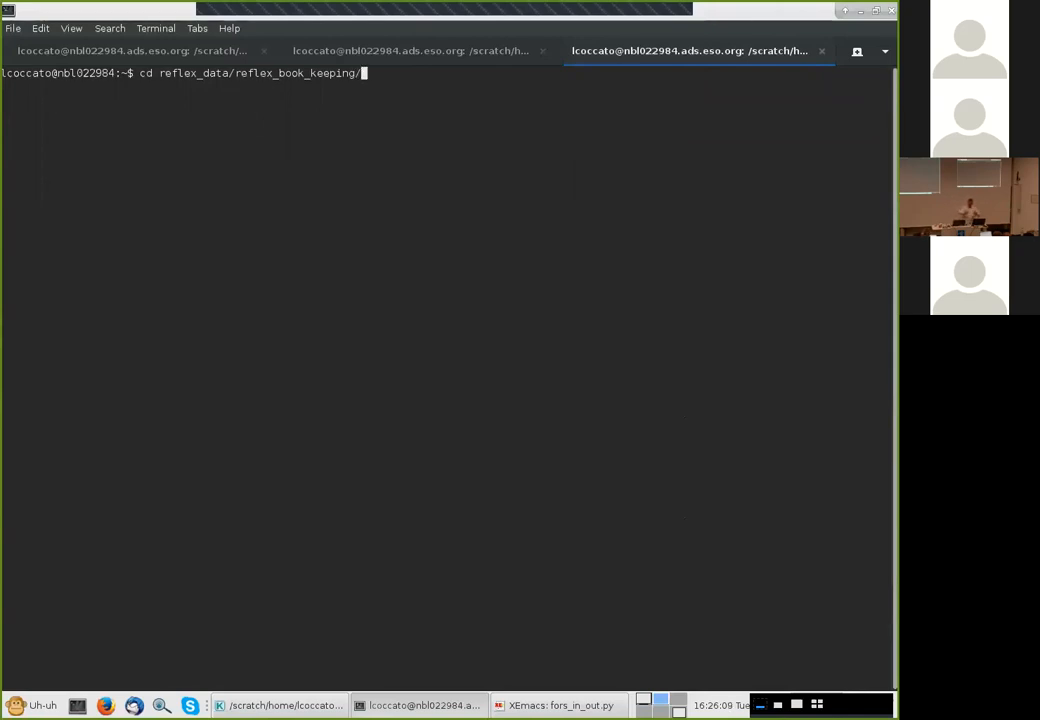
text(fors-spec/)
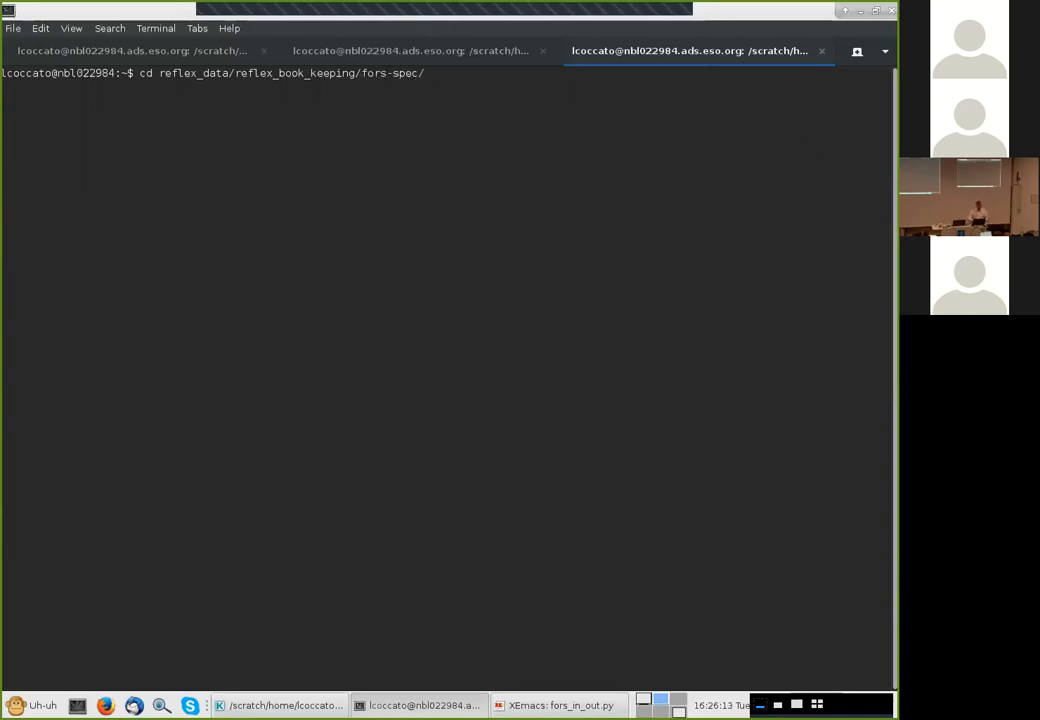
key(Tab)
key(Tab)
key(Tab)
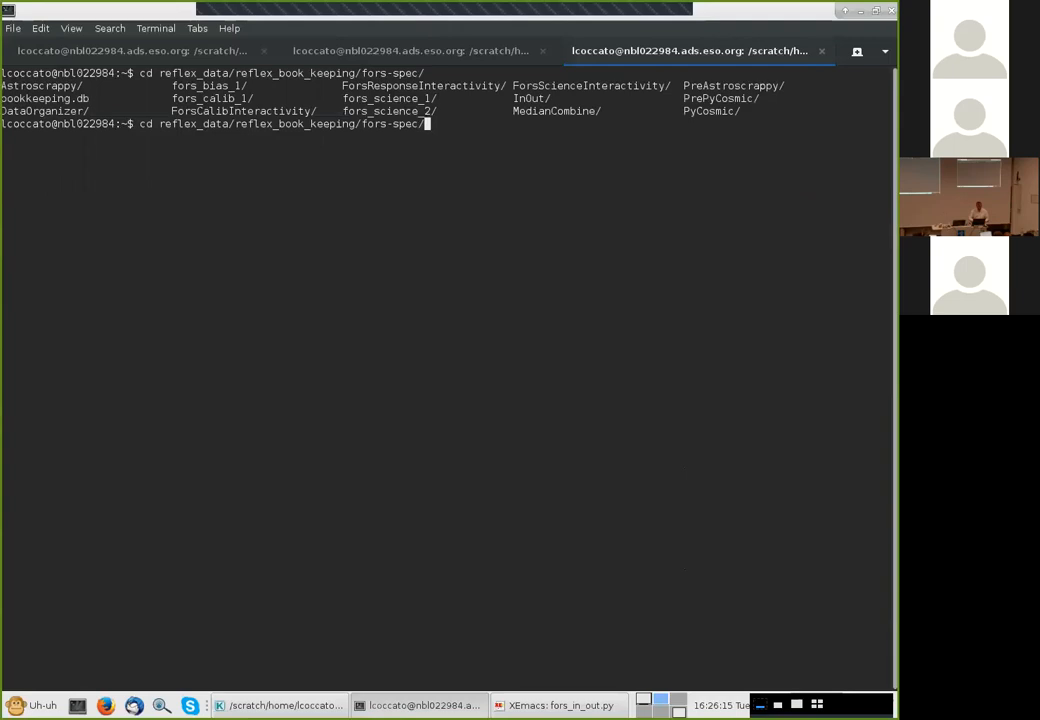
key(Return)
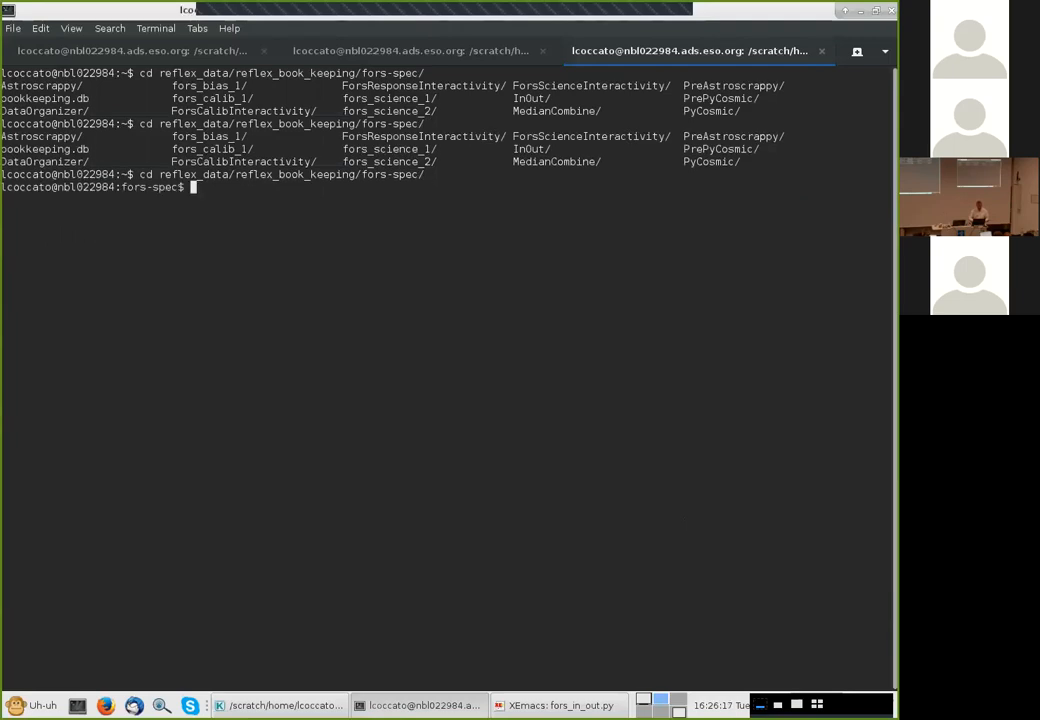
List the bookkeeping directory, then move into InOut and its latest run folder and list their contents
text(ls -al)
key(Return)
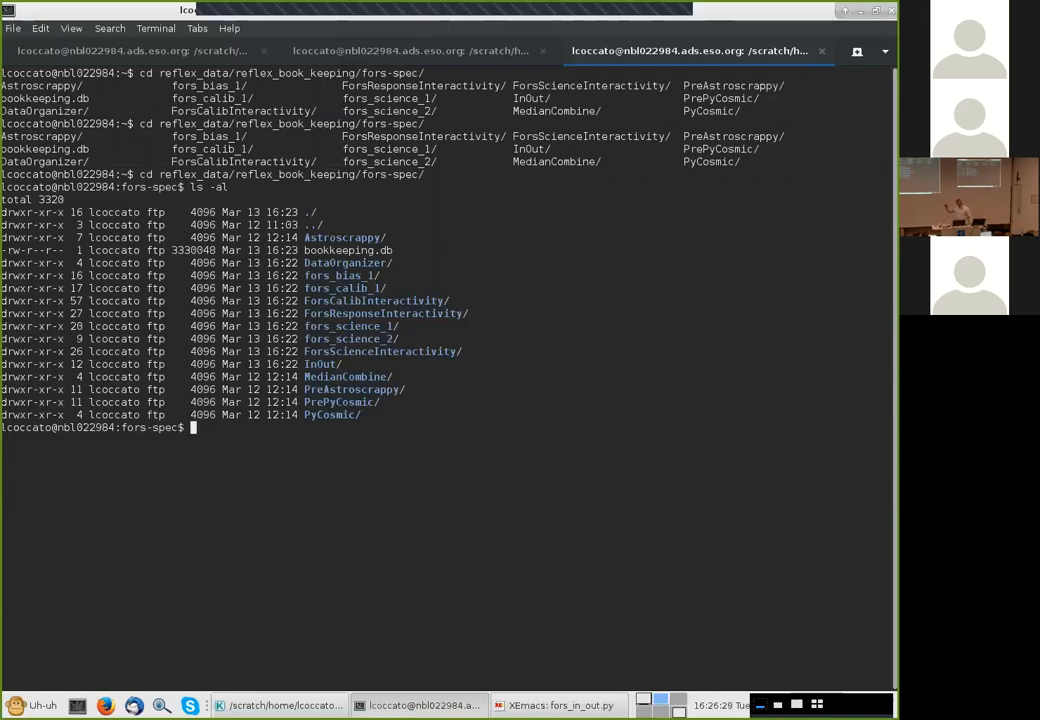
text(cd InOut/)
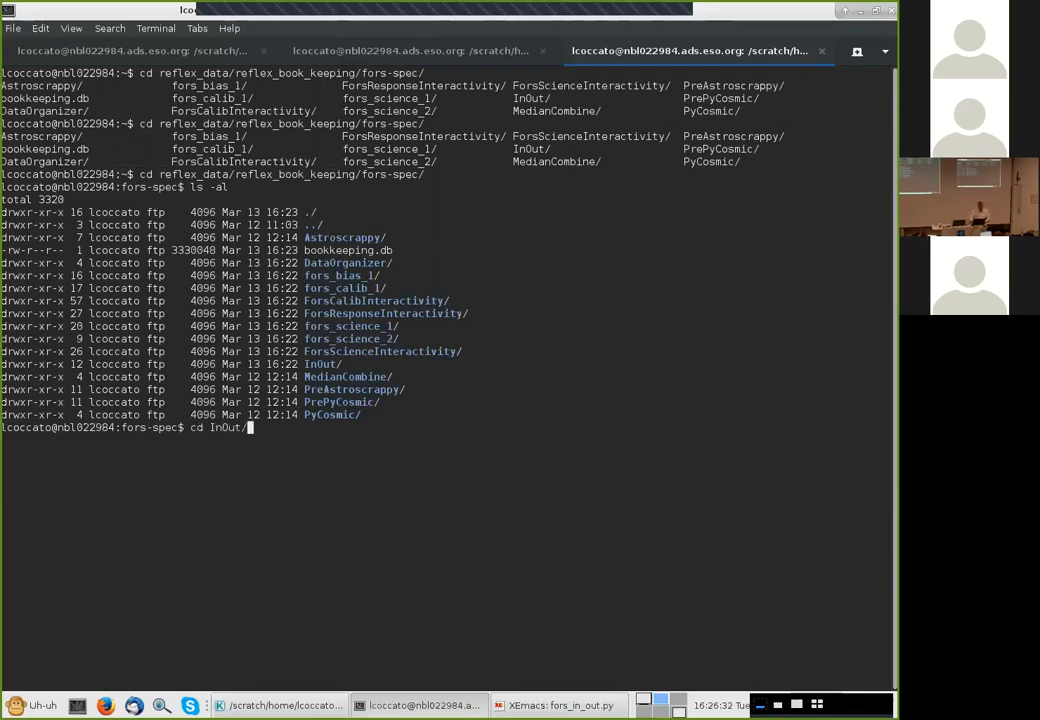
key(Return)
text(ls -)
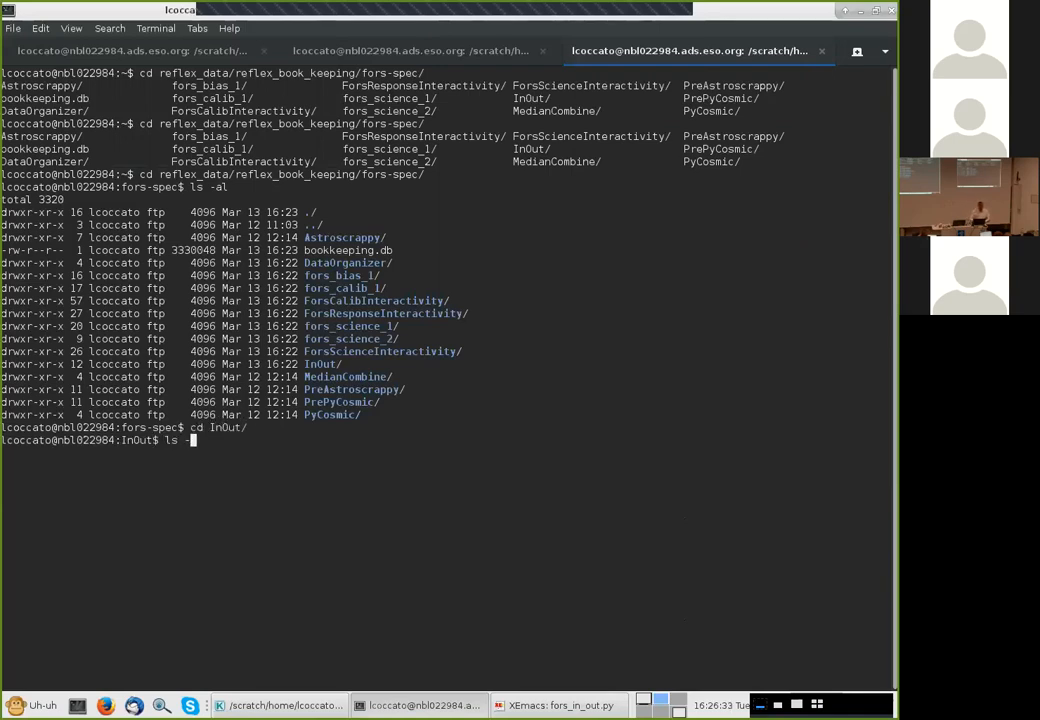
text(la)
key(Return)
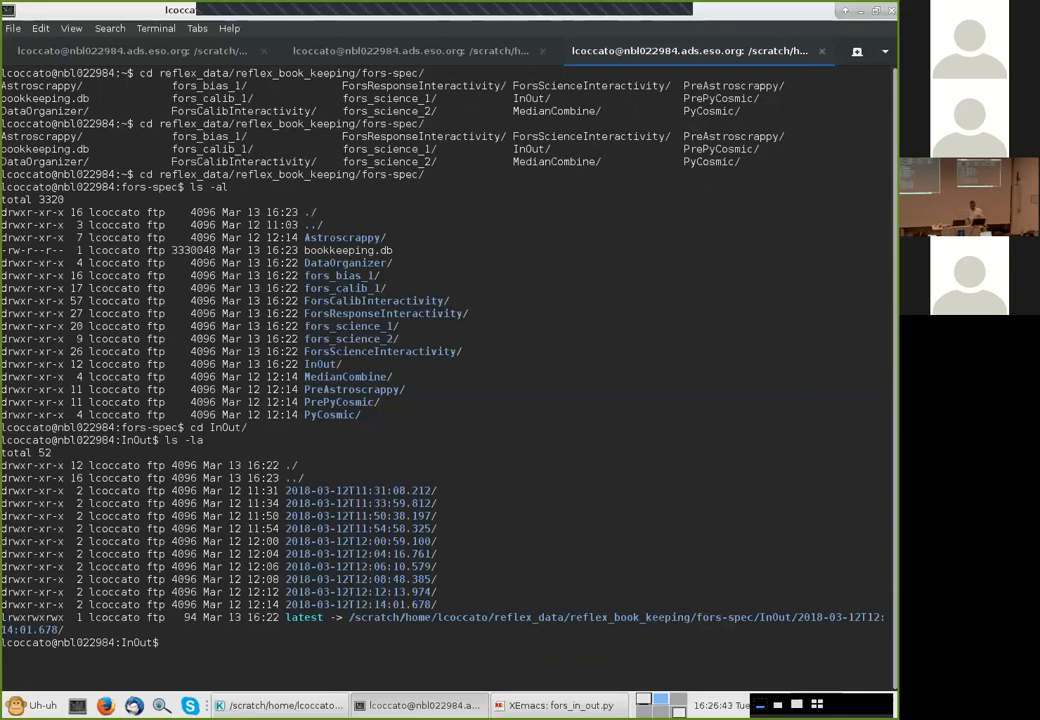
text(cd la)
key(Tab)
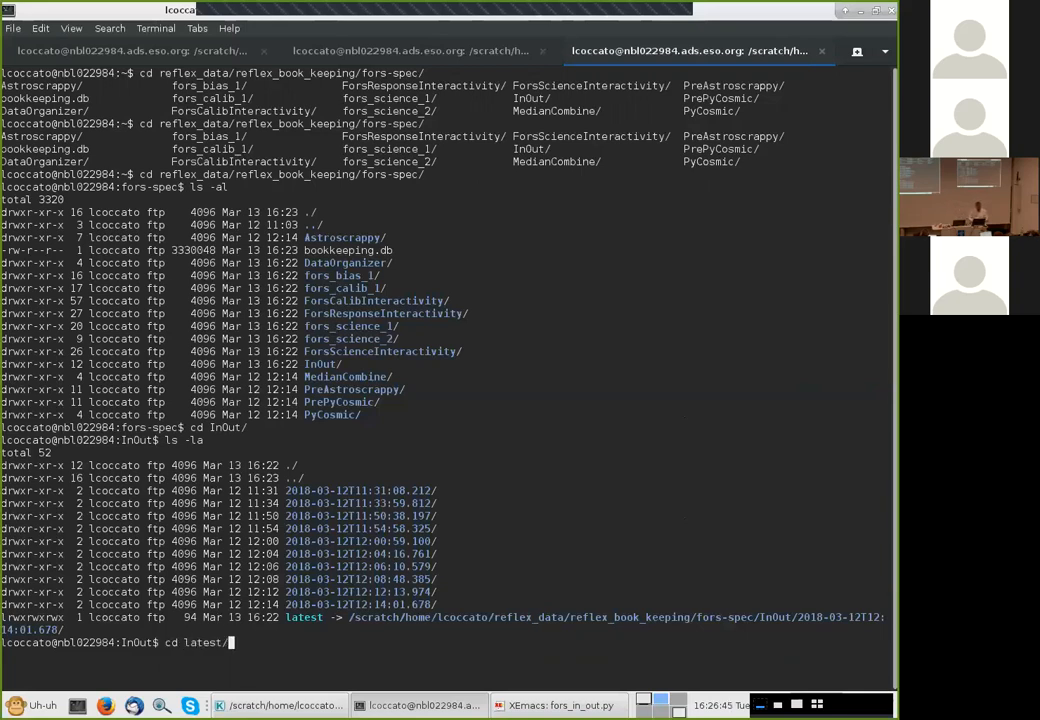
key(Return)
text(ls -al)
key(Return)
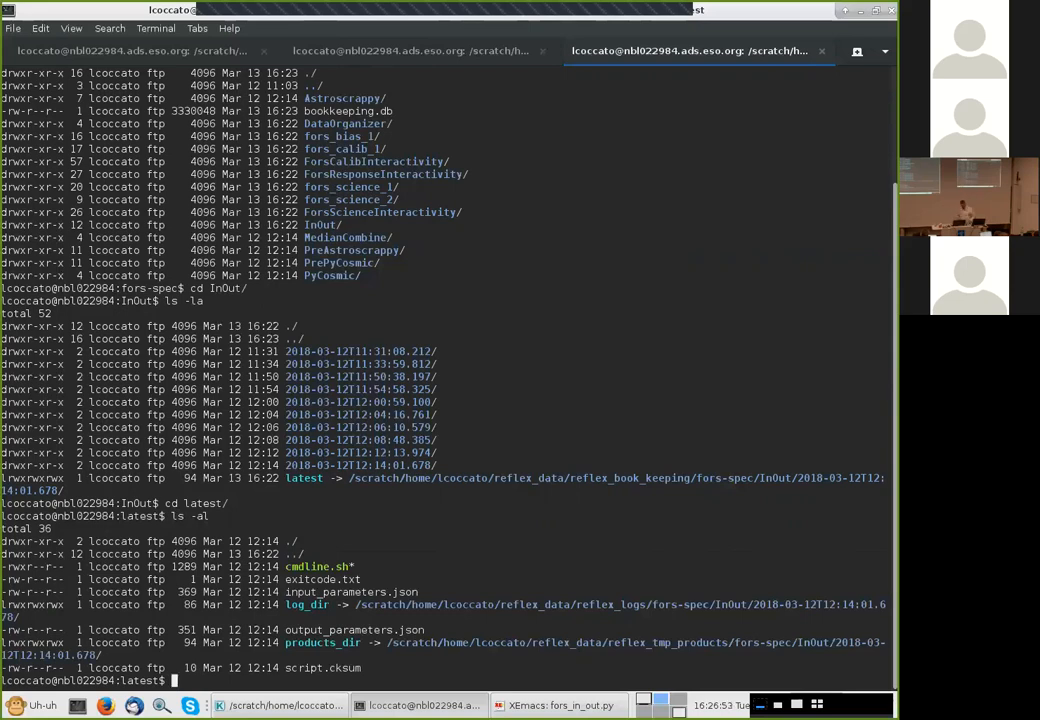
Display the latest InOut run's log_dir/stdout.txt file
text(cat log_dir/stdout.txt)
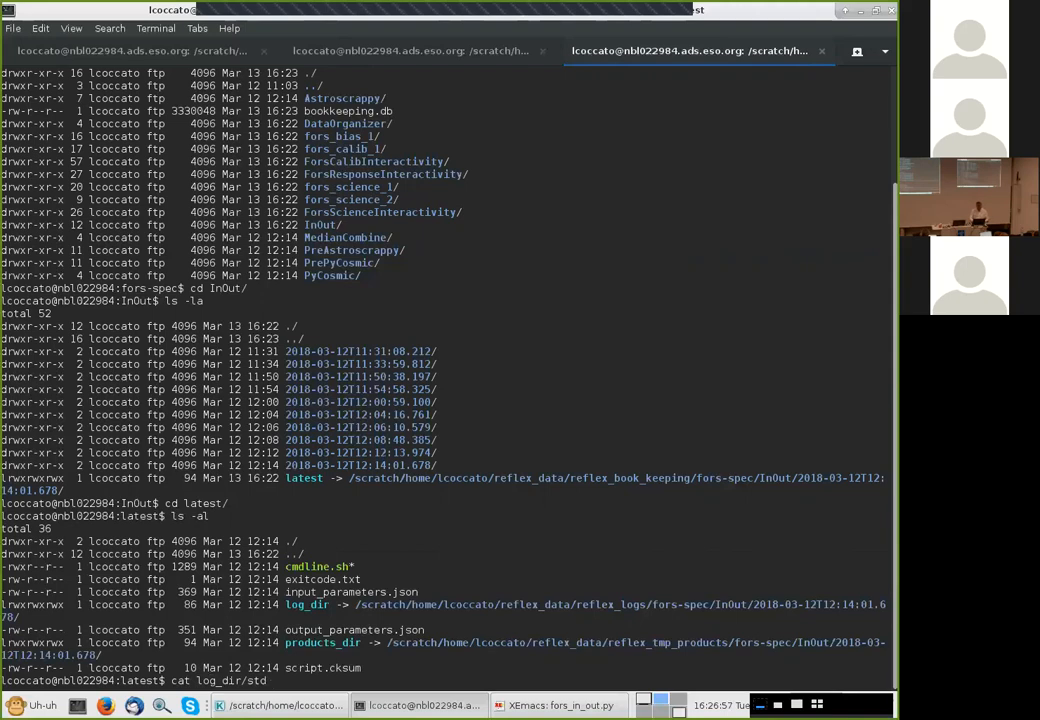
key(Return)
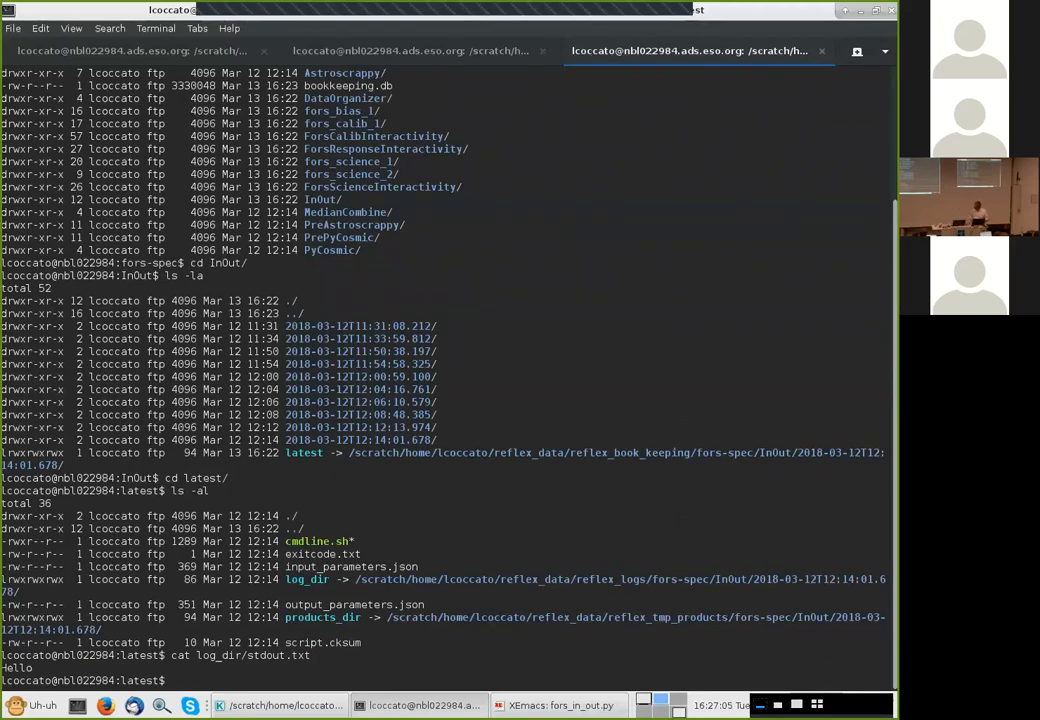
Display the latest InOut run's input_parameters.json file
text(ca)
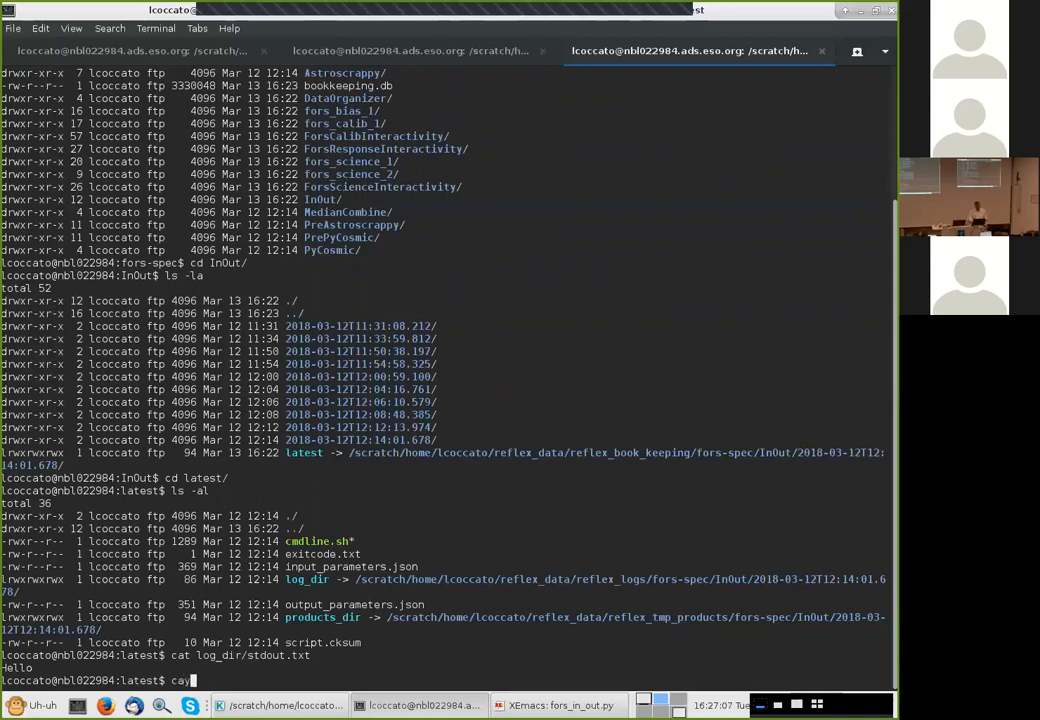
text(t )
text(i)
key(Tab)
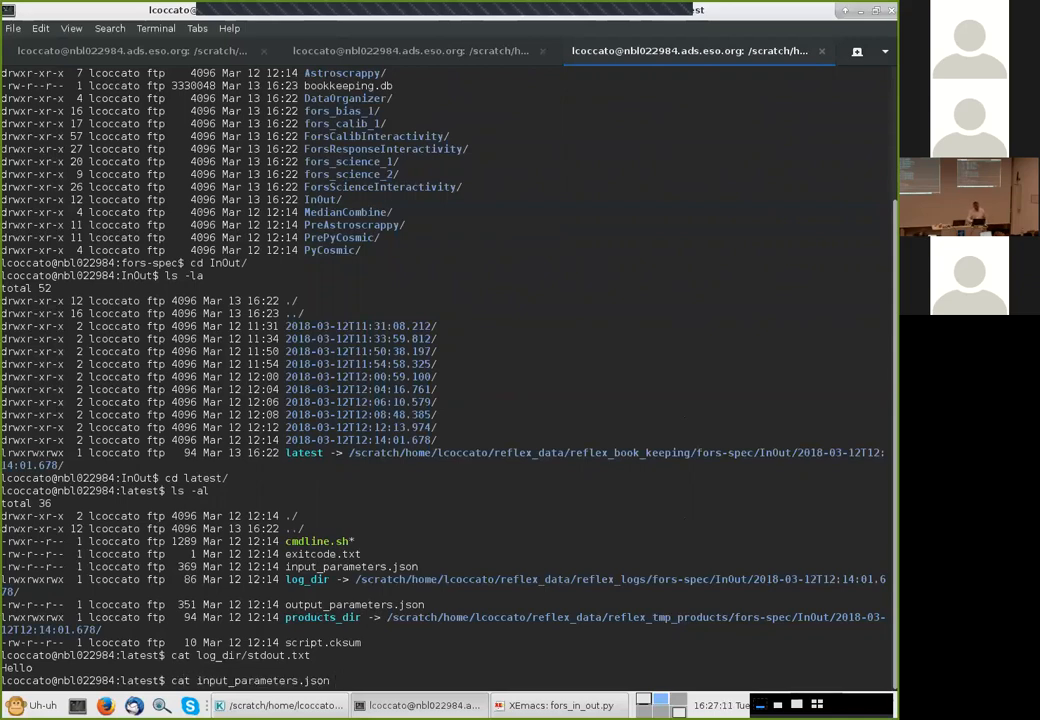
key(Return)
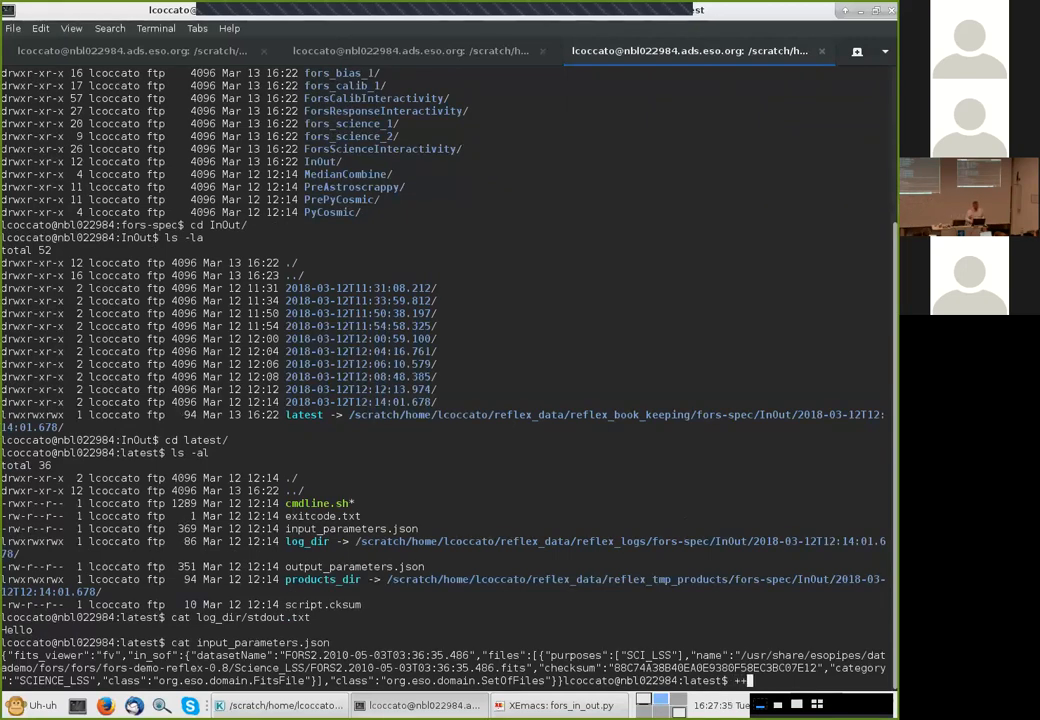
text(+++)
key(BackSpace)
key(BackSpace)
key(BackSpace)
key(Return)
key(Return)
key(Return)
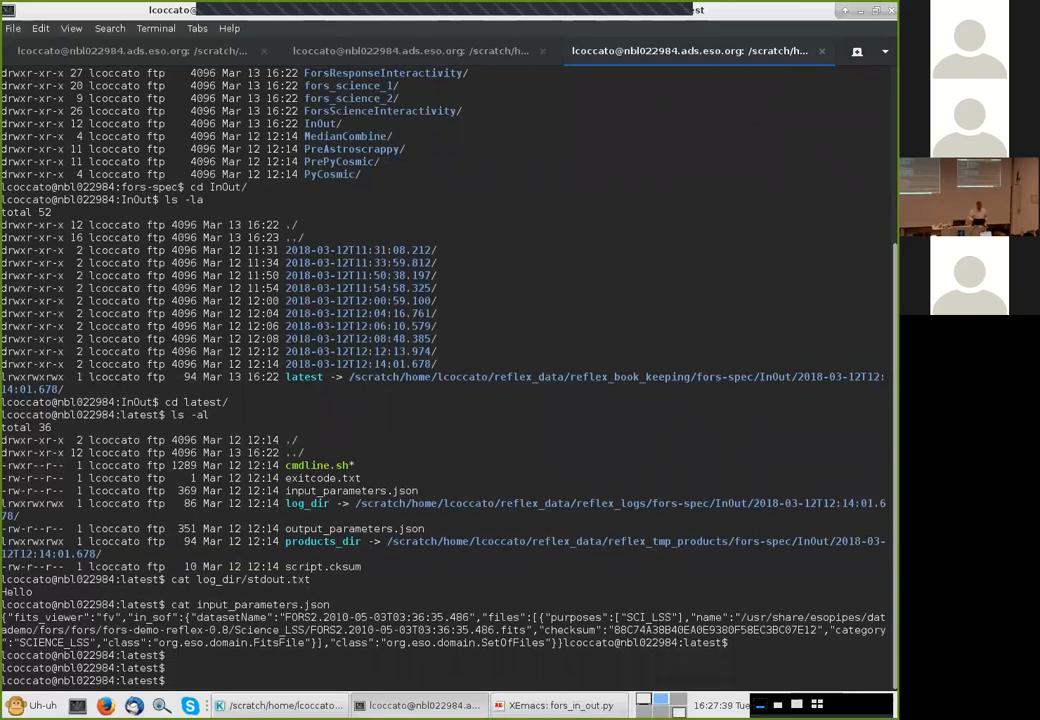
Switch back to the workflow and inspect the MasterBias actor's parameters and context menu
key(alt+Tab)
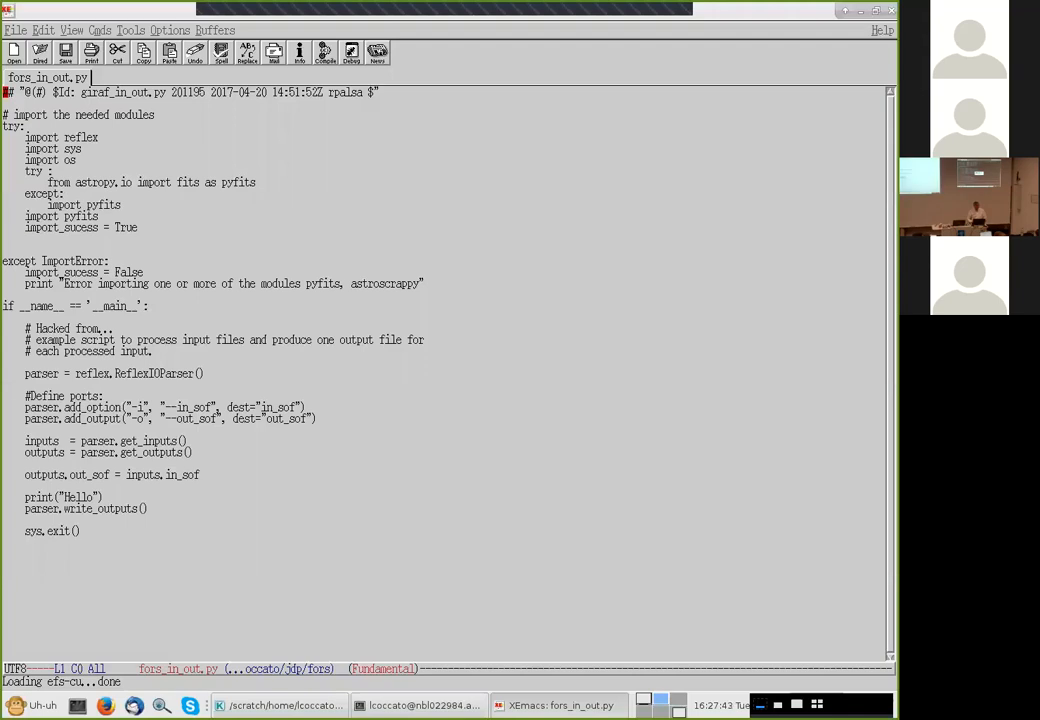
key(alt+Tab)
key(alt+Tab)
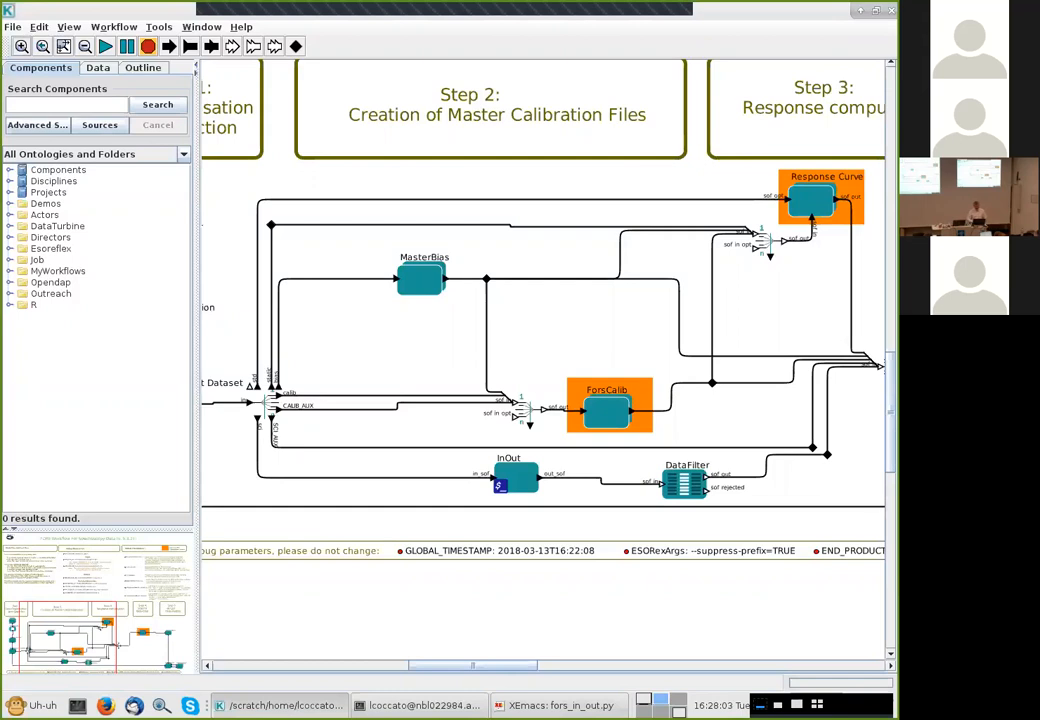
double_click(421, 280)
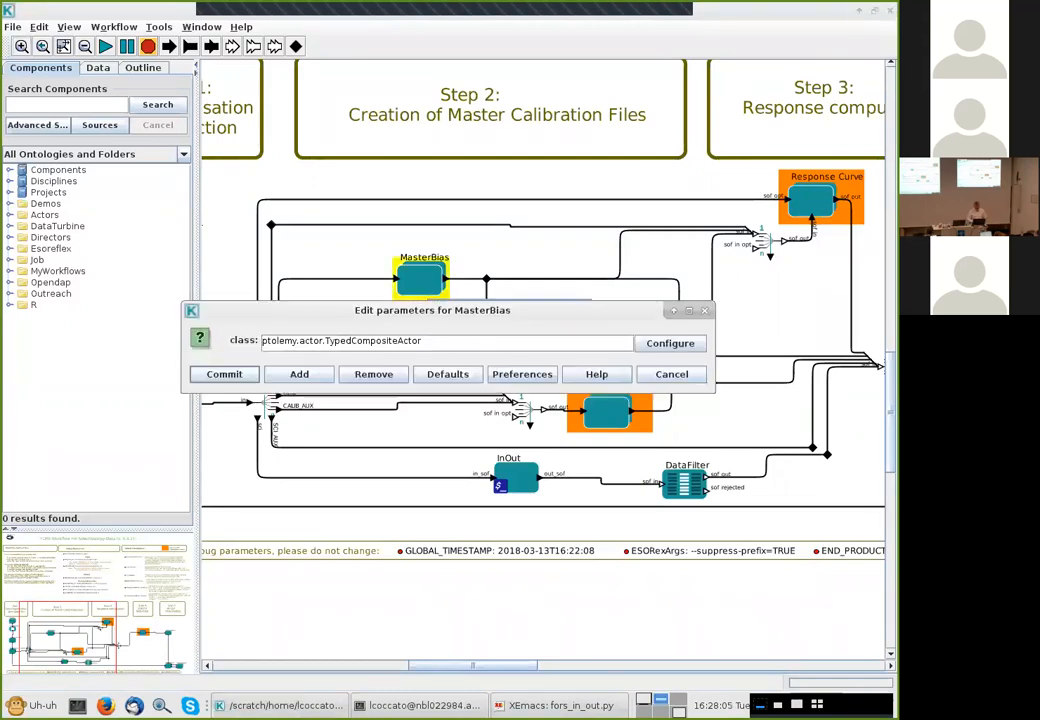
key(Escape)
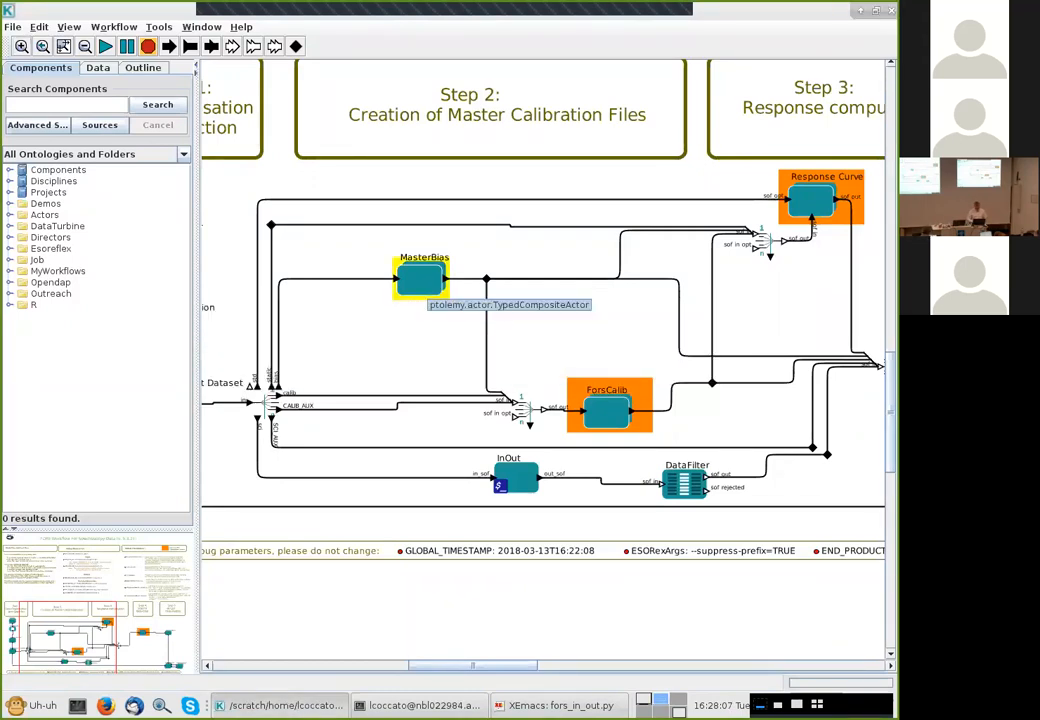
right_click(425, 282)
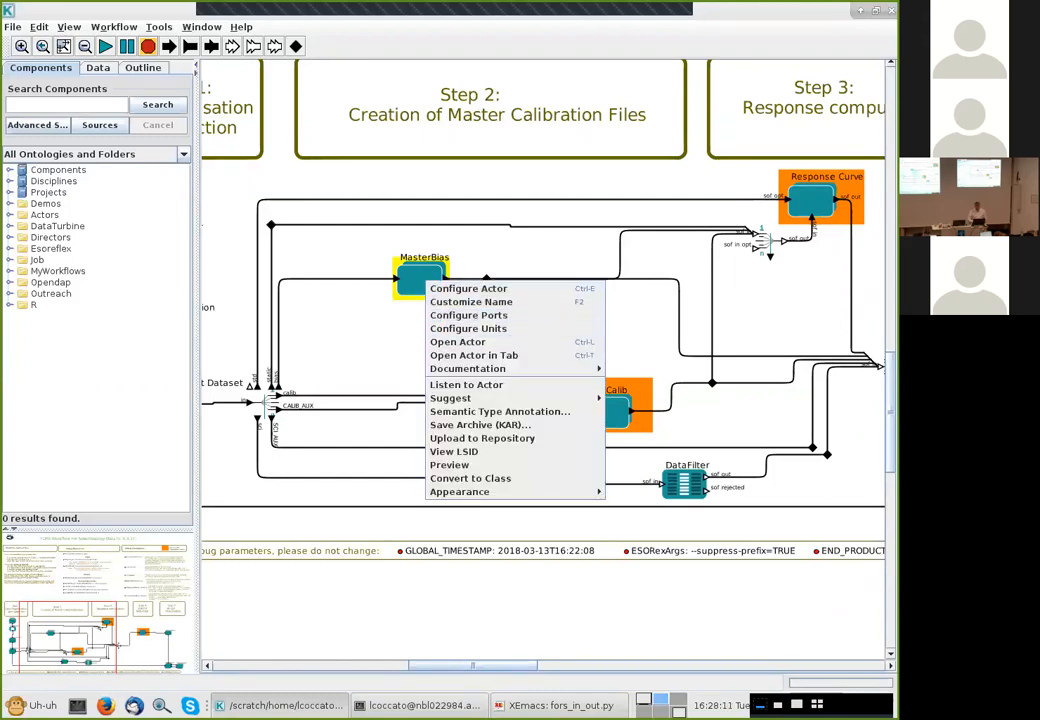
key(Escape)
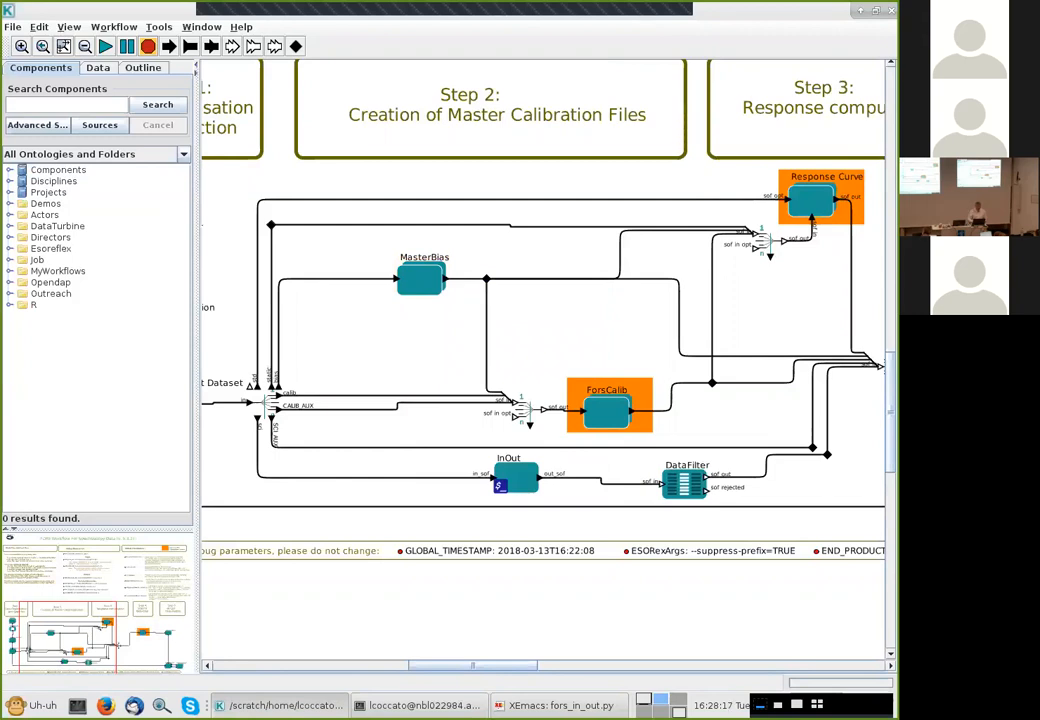
Select the MasterBias actor and search the component library for composite
click(426, 277)
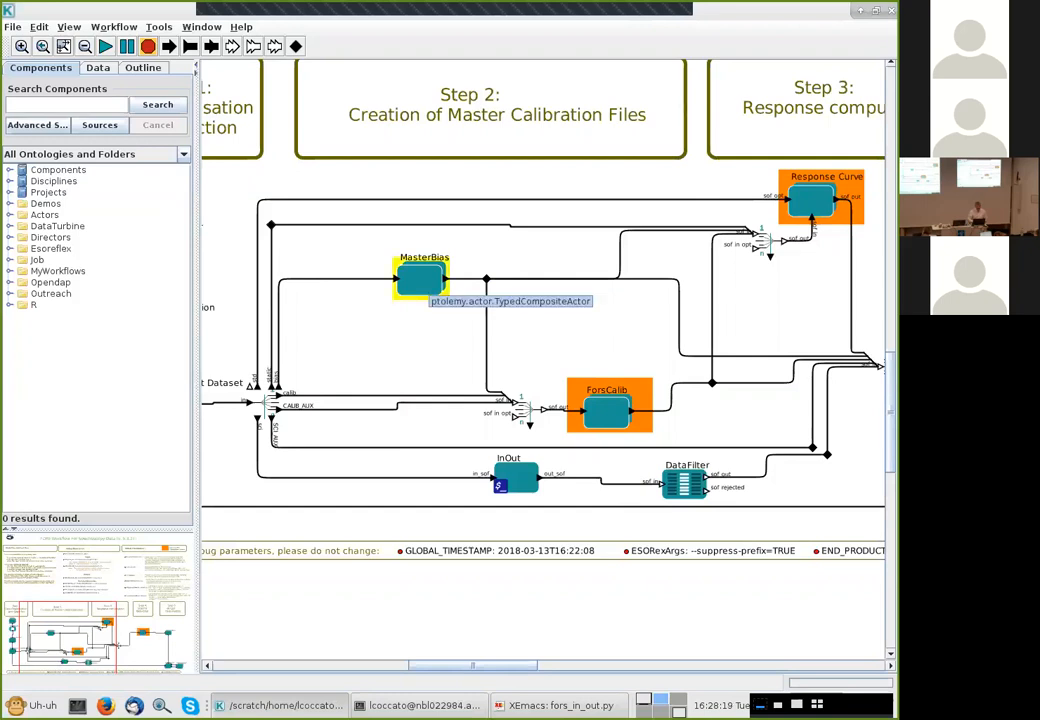
text(composite)
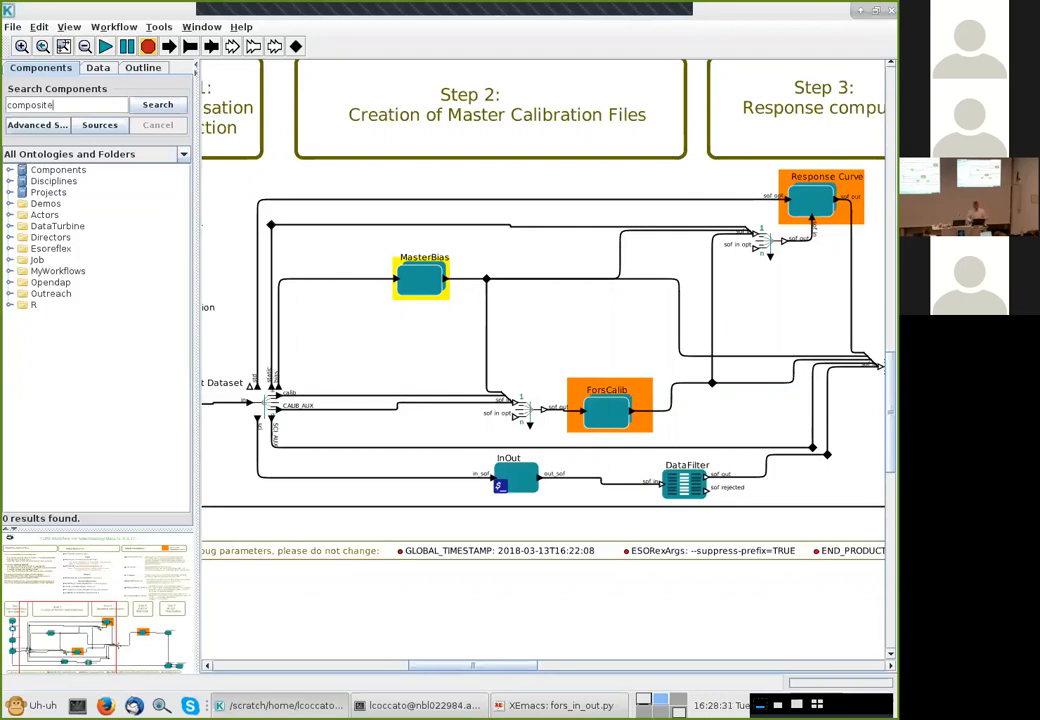
key(Return)
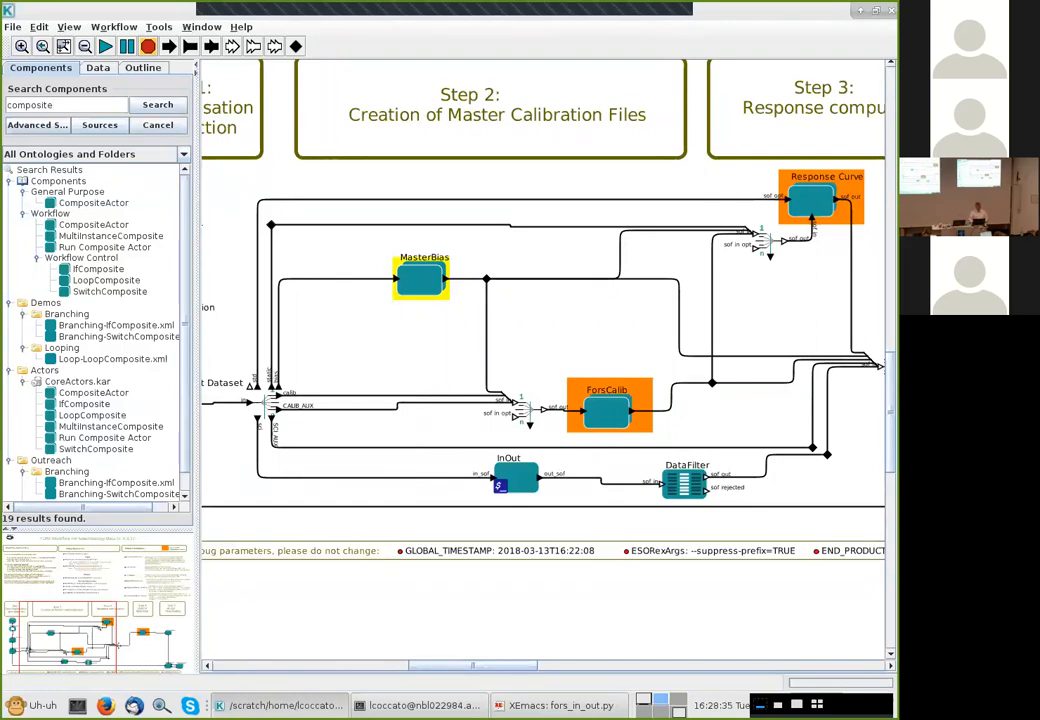
Add a CompositeActor from the component search results to the workflow canvas below the main workflow
scroll(95, 335, down, 1)
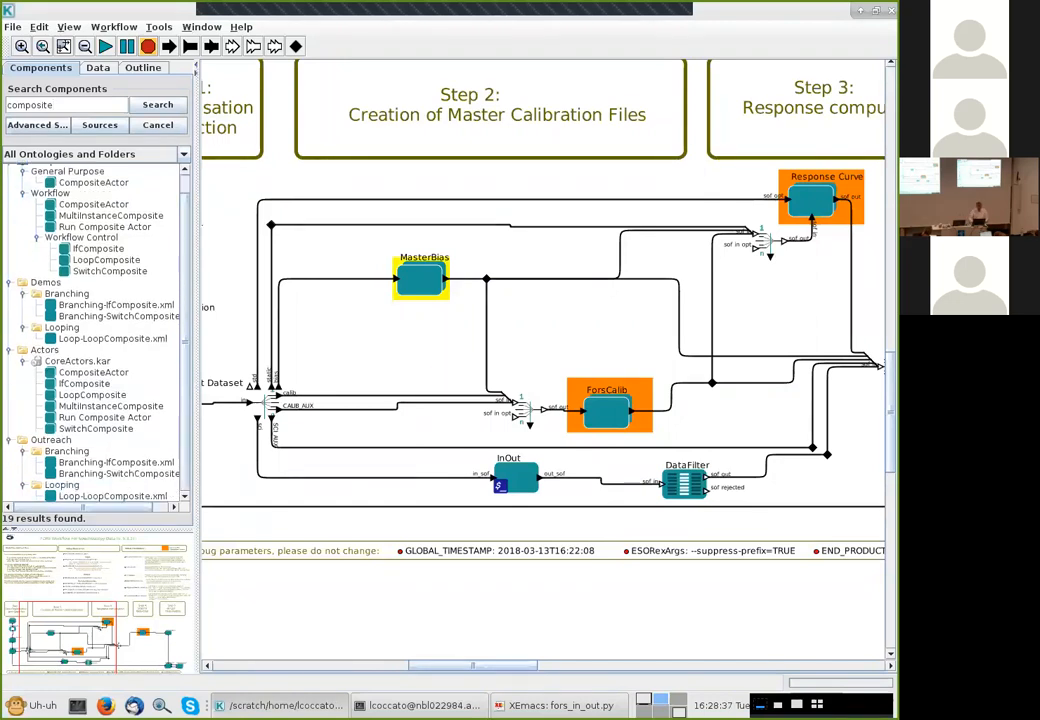
scroll(95, 335, up, 1)
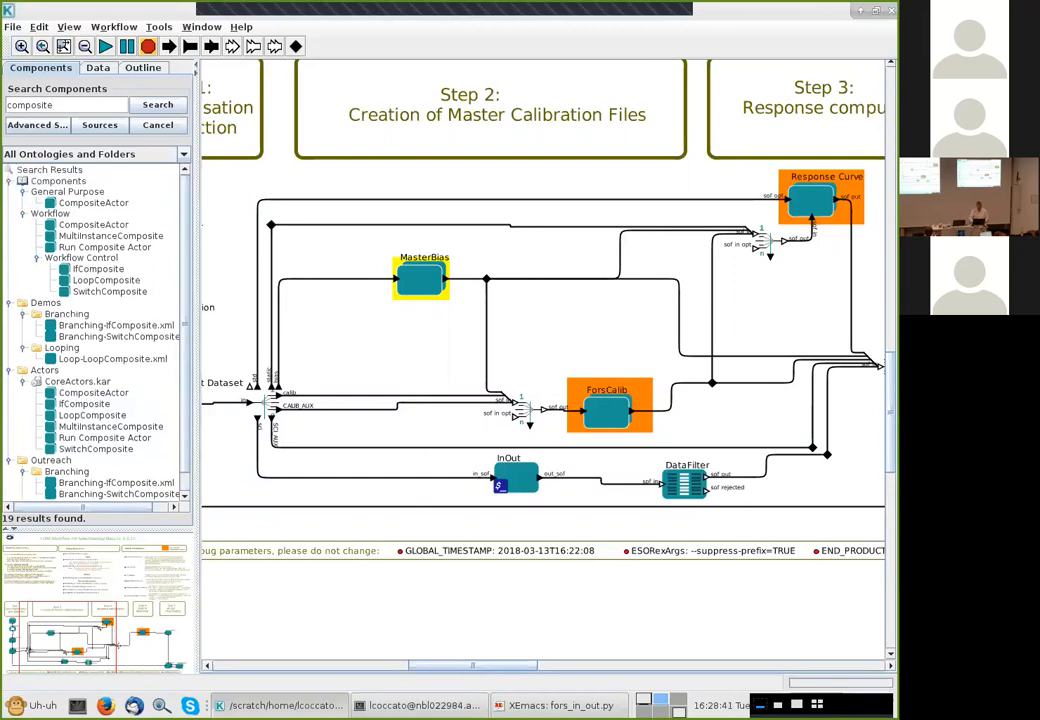
click(93, 203)
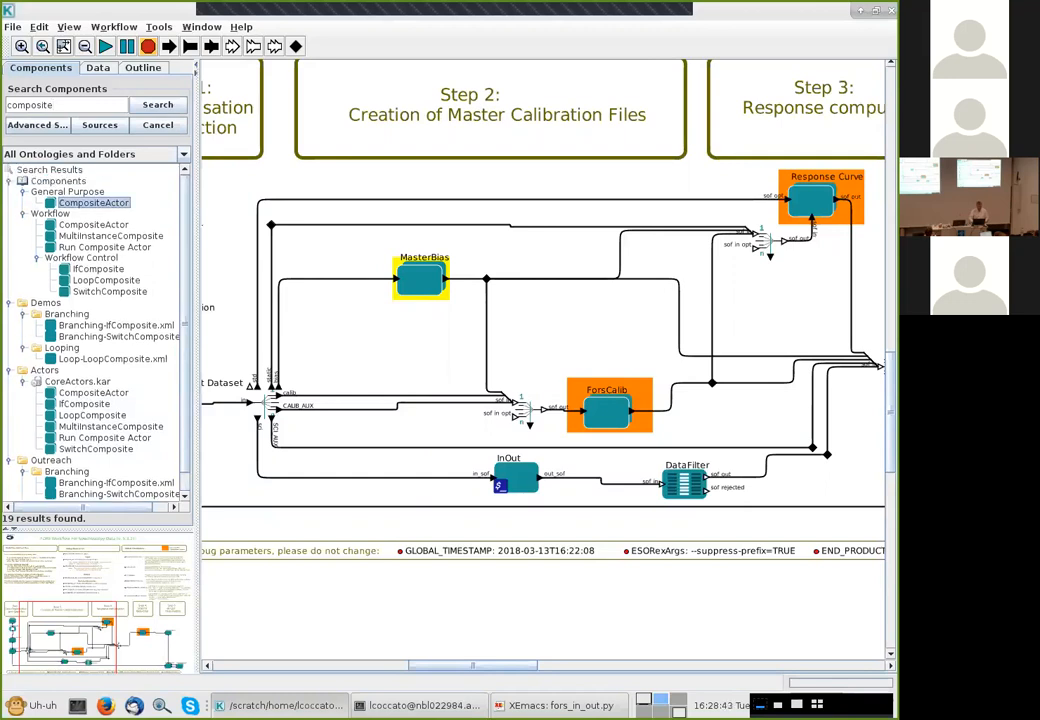
drag(93, 203, 460, 592)
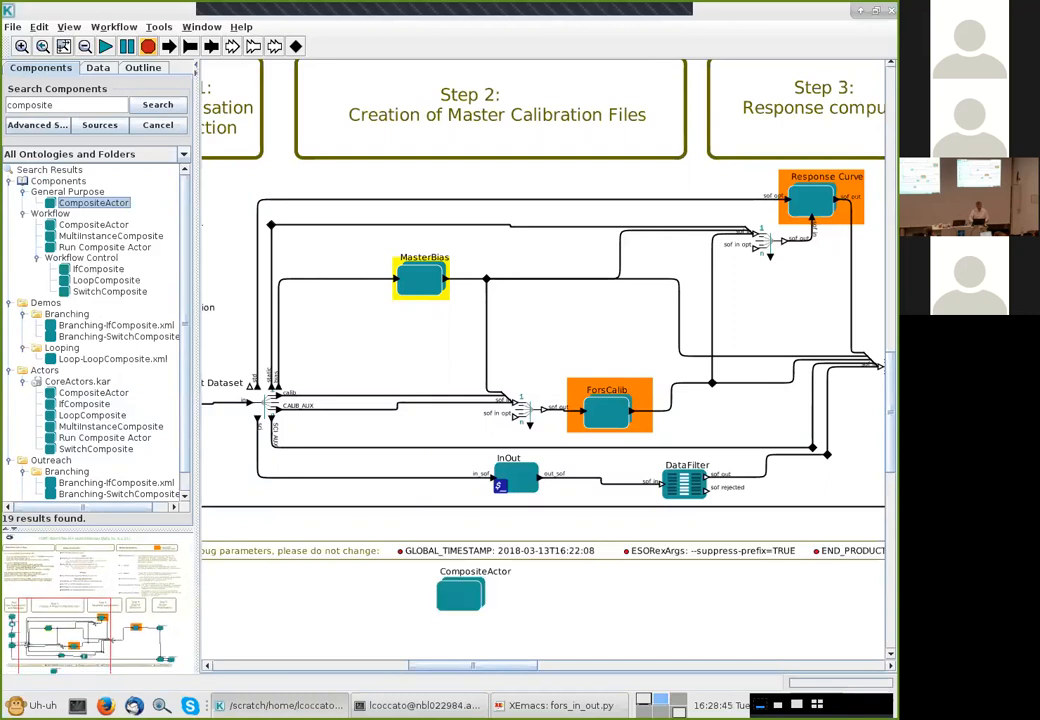
Open the new CompositeActor in its own window and add one input port and one output port
right_click(466, 594)
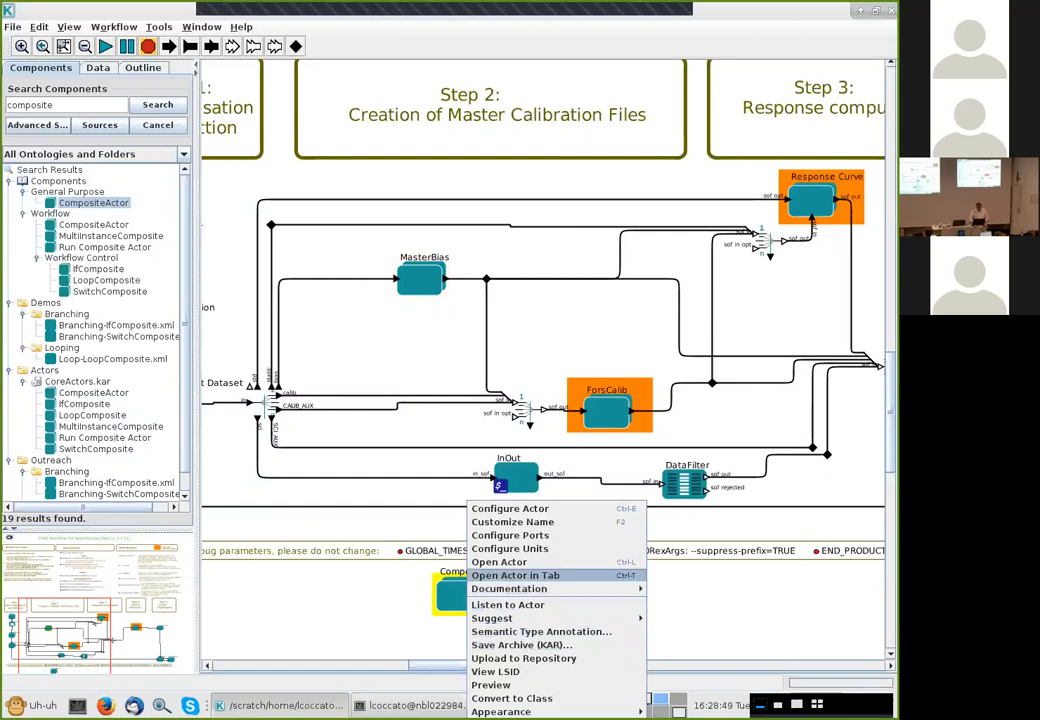
click(500, 562)
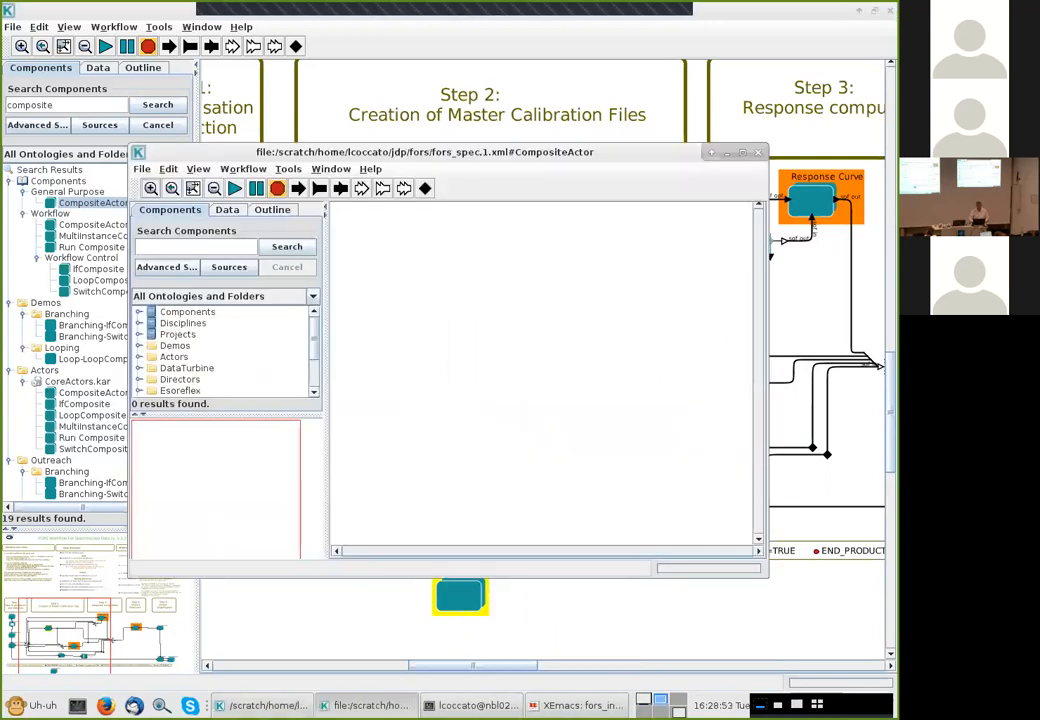
click(743, 153)
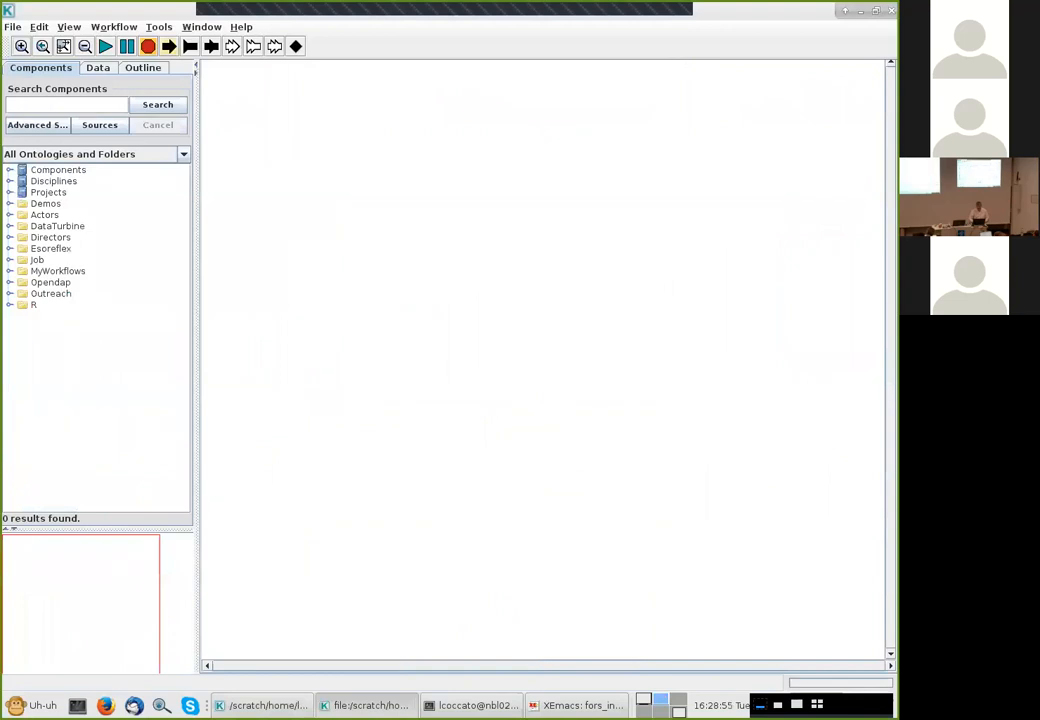
click(168, 46)
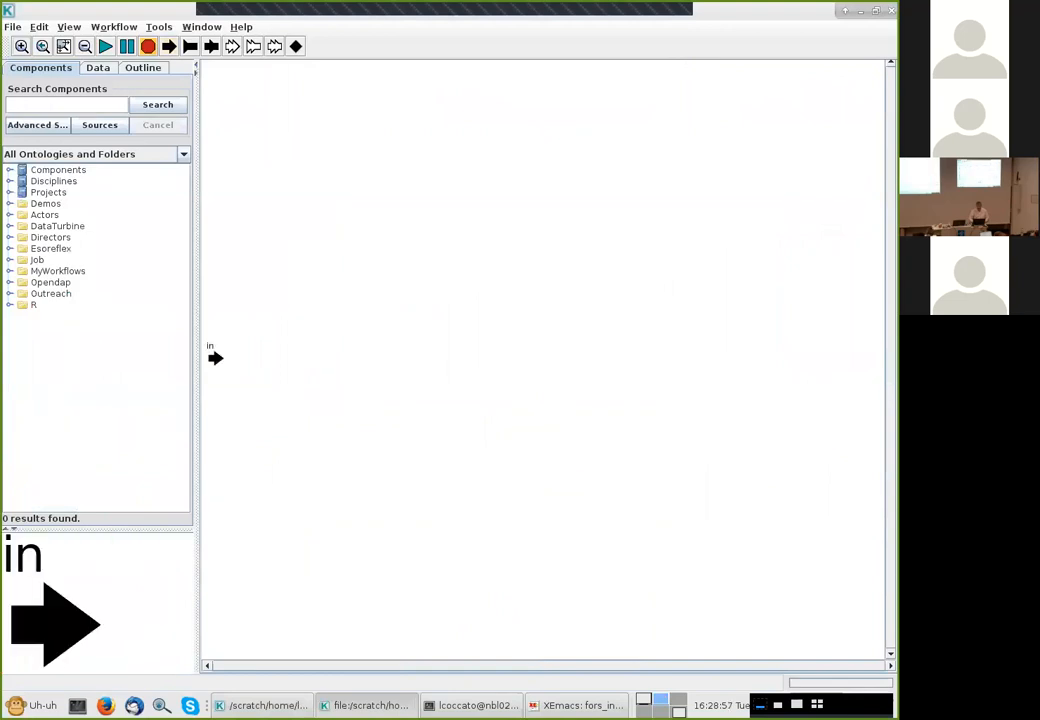
click(190, 46)
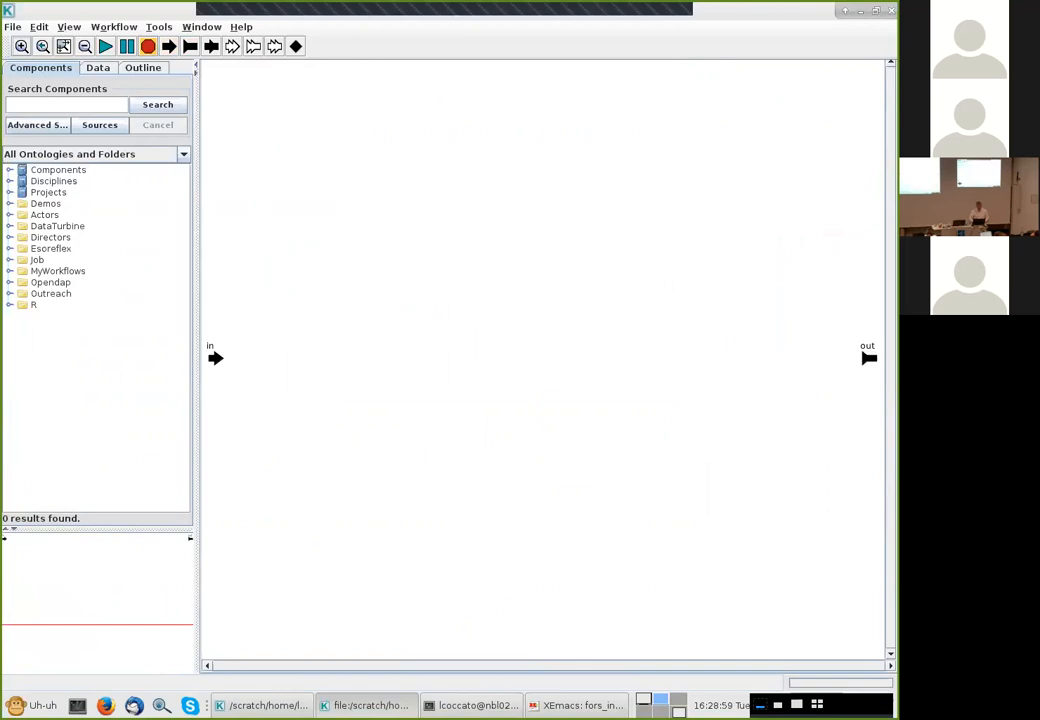
Try to instantiate the org.eso.RecipeExecutor component by its class name
click(159, 27)
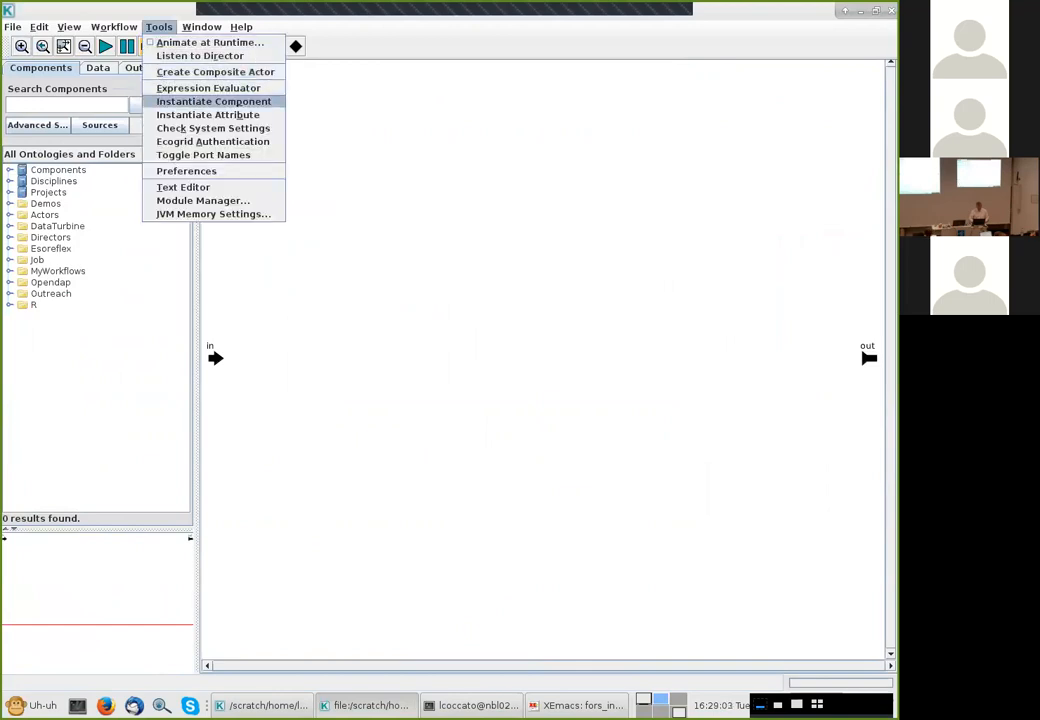
click(213, 101)
drag(368, 337, 265, 337)
text(or)
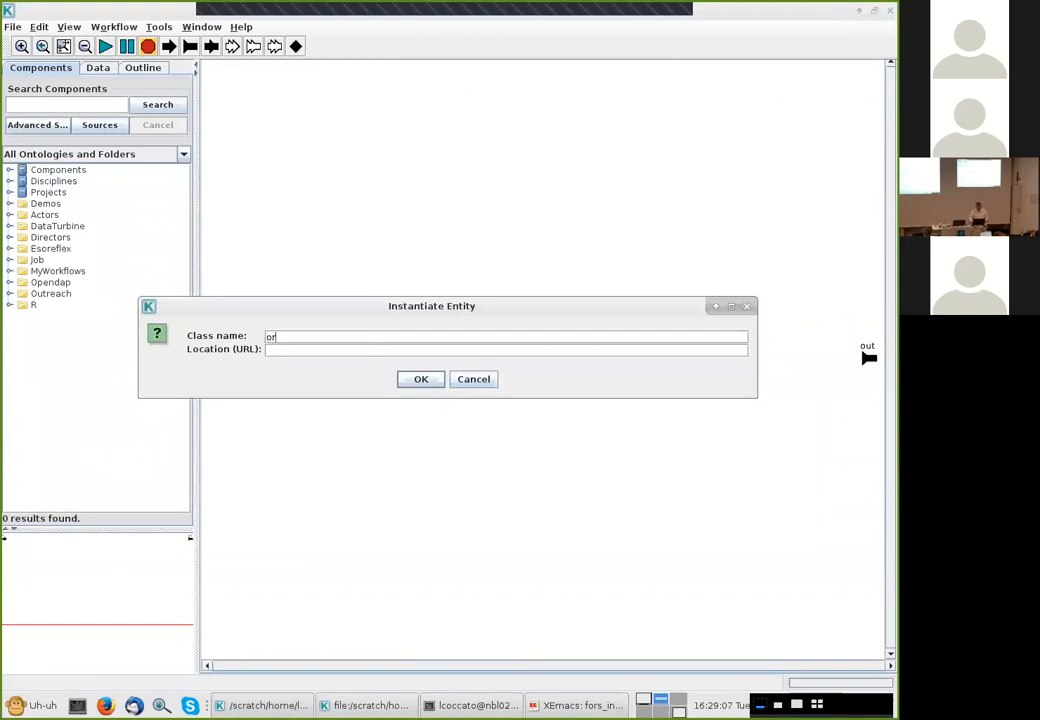
text(d.eso.RecipeExecut)
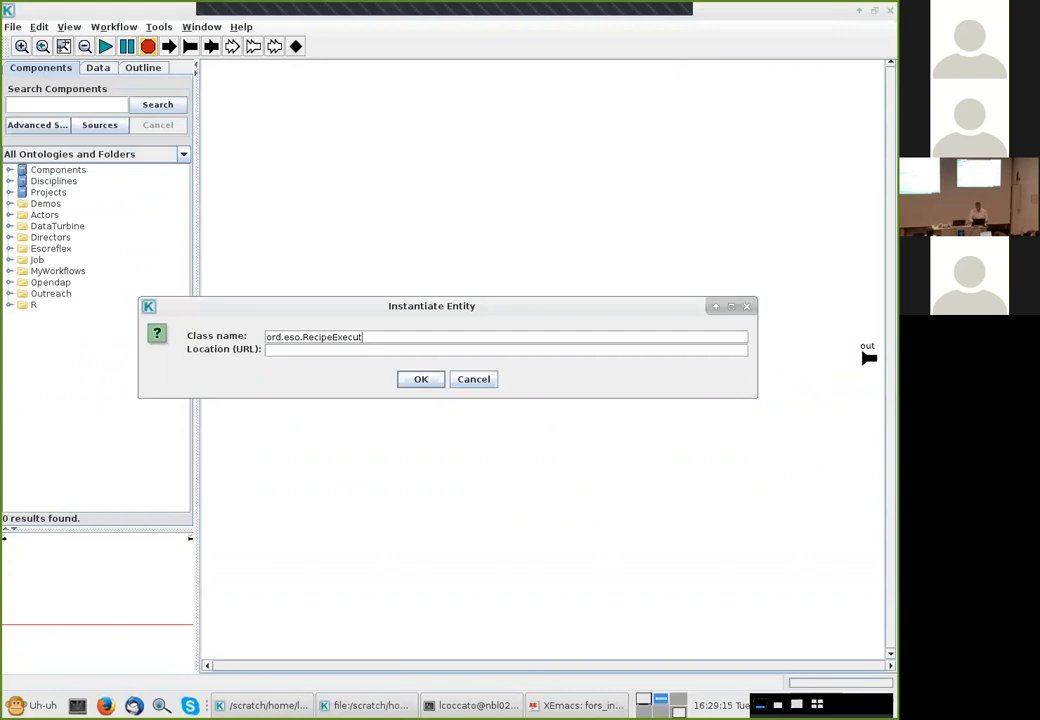
text(or)
key(BackSpace)
text(g)
key(Return)
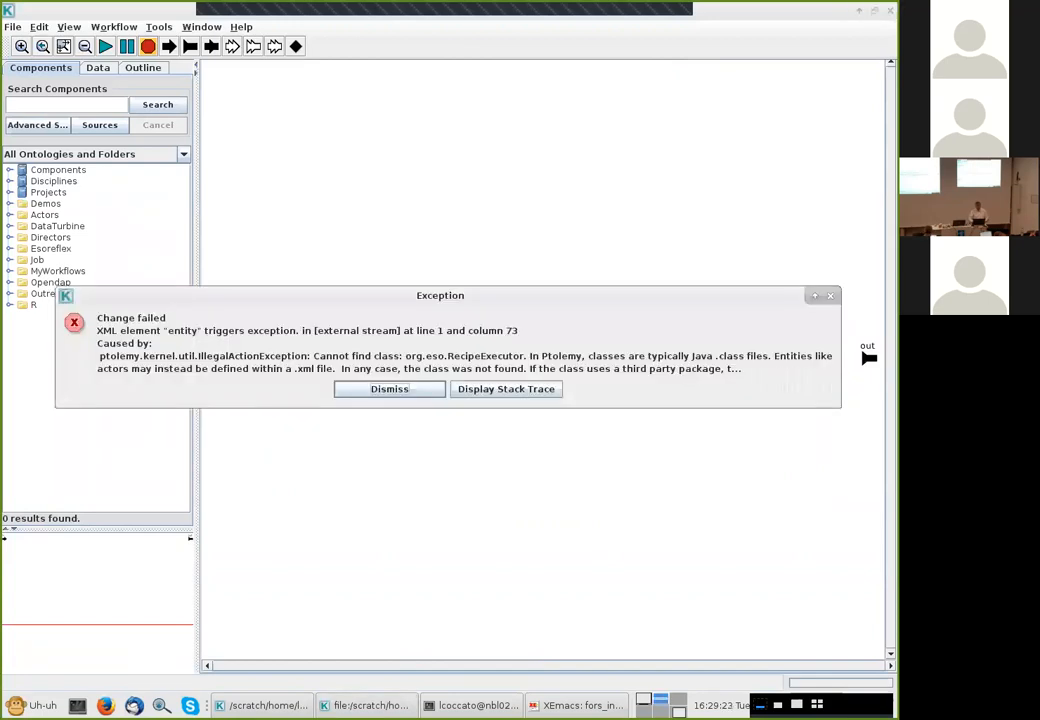
key(Return)
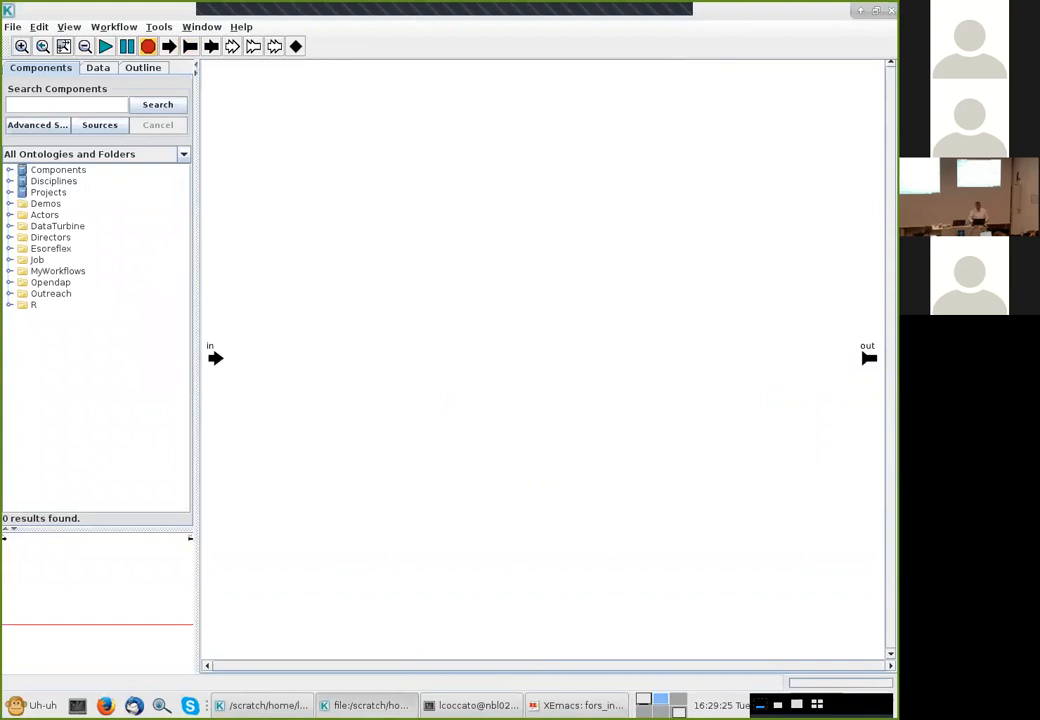
Instantiate the recipe executor component by its class name again and select the fors_bias recipe
click(159, 27)
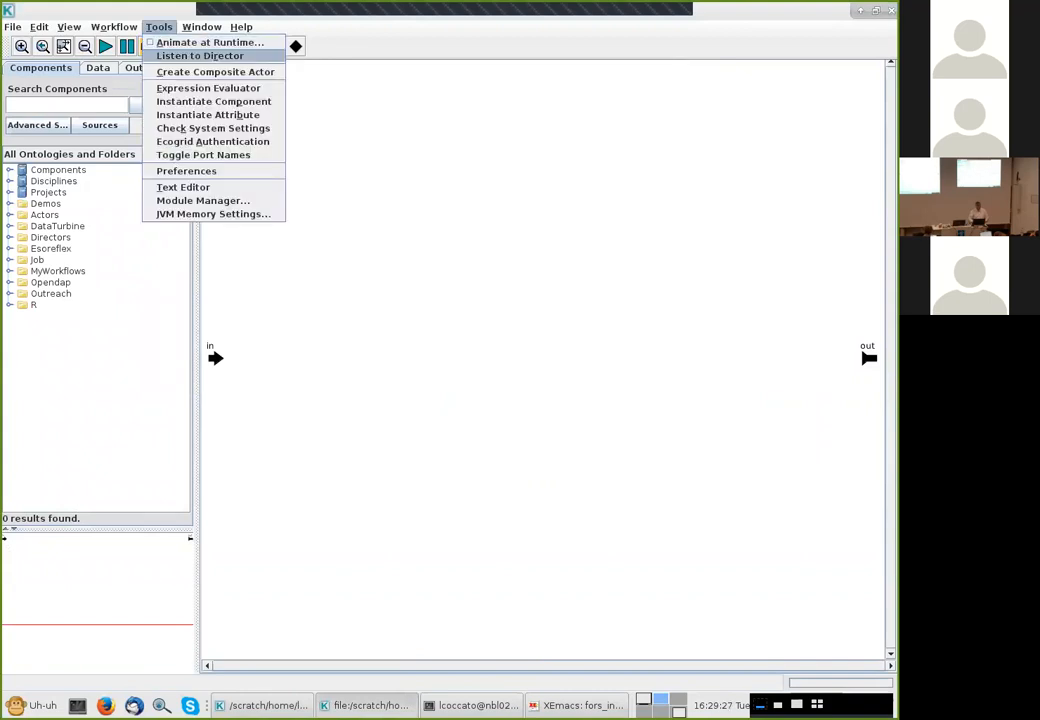
click(213, 102)
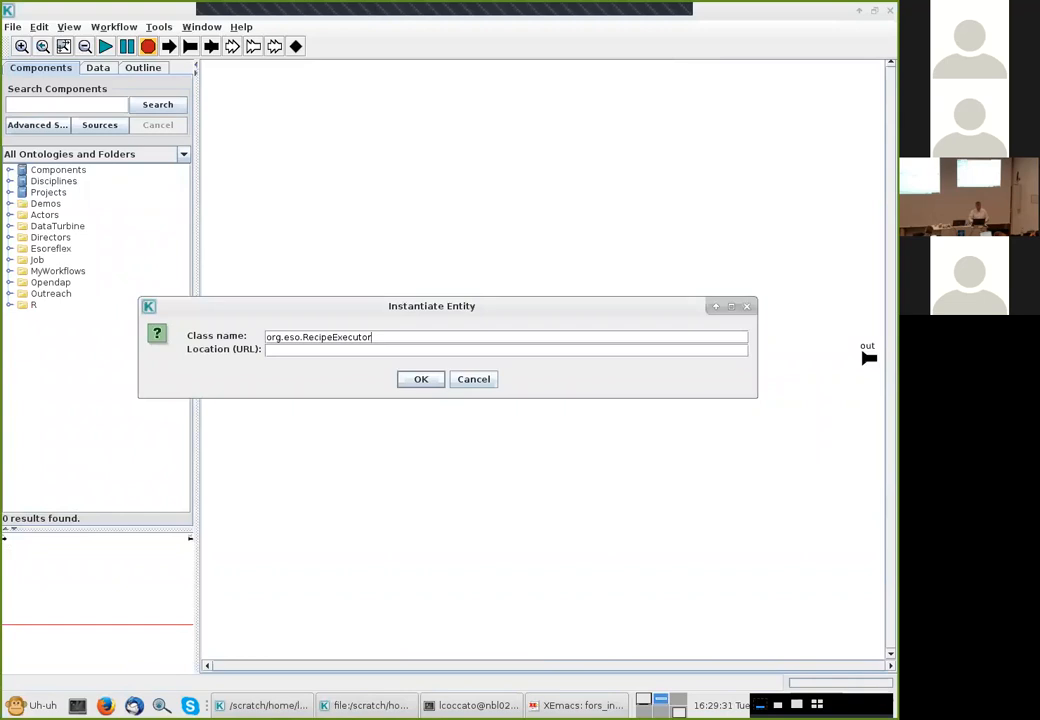
key(BackSpace)
key(BackSpace)
text(er)
key(Return)
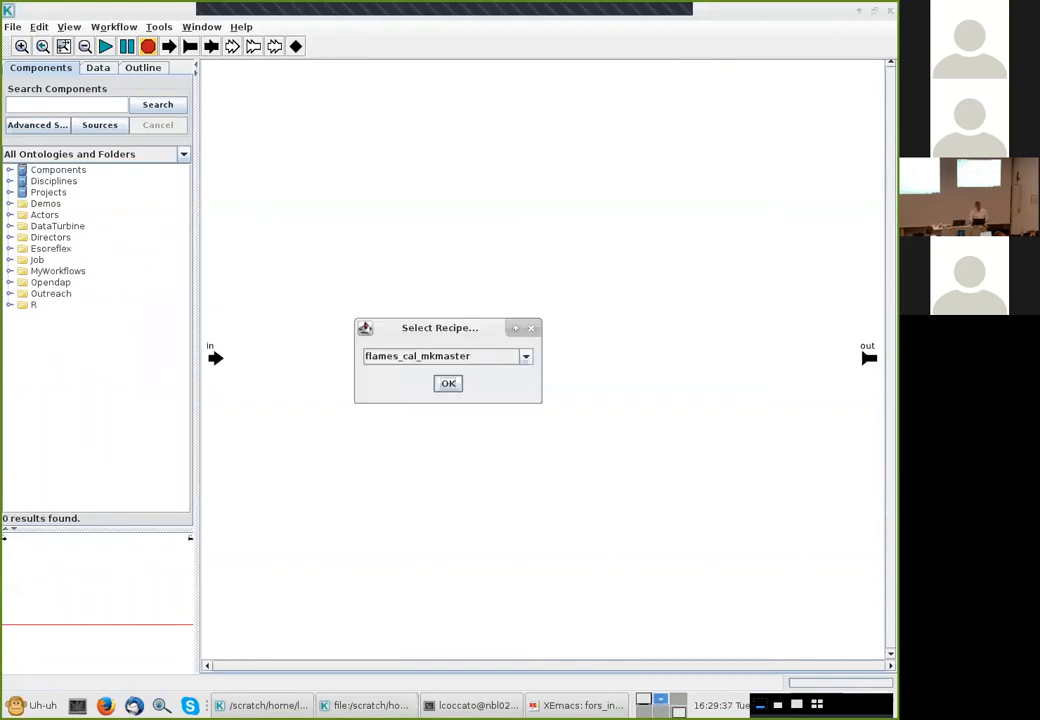
click(526, 356)
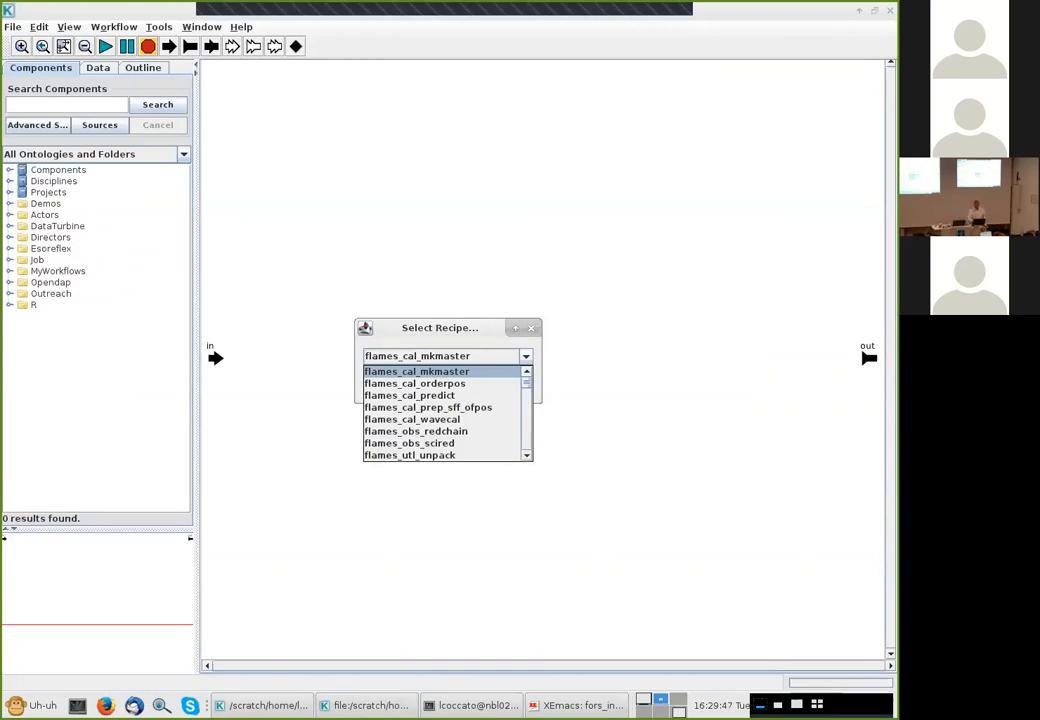
mouse_move(526, 383)
mouse_down()
mouse_move(526, 442)
mouse_move(526, 393)
mouse_up()
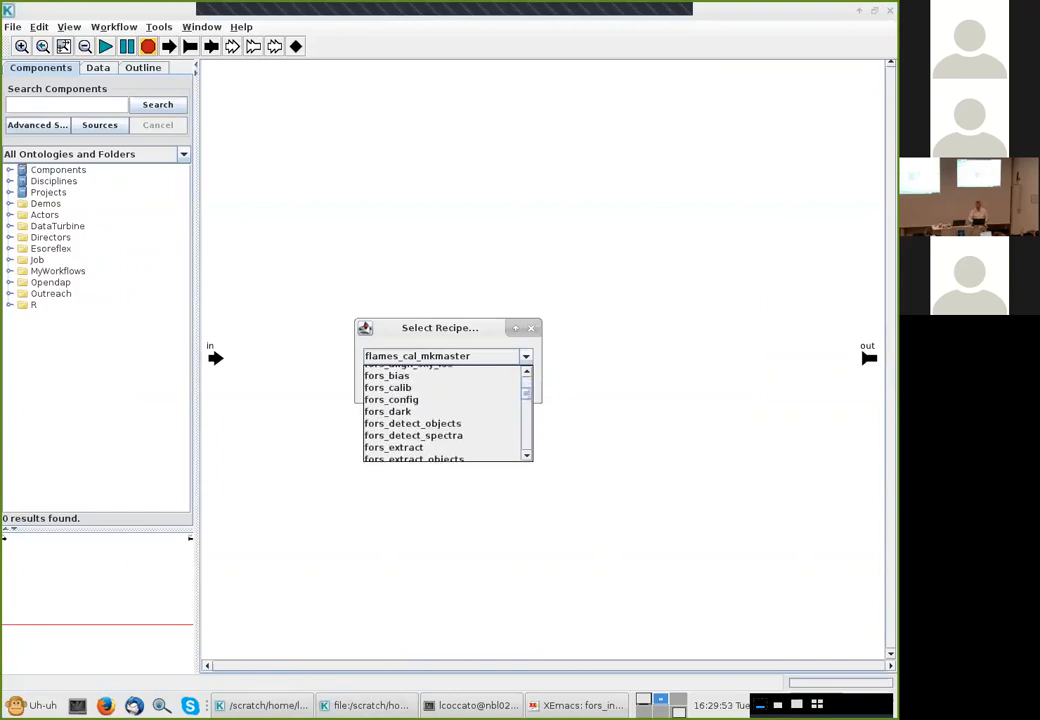
click(400, 375)
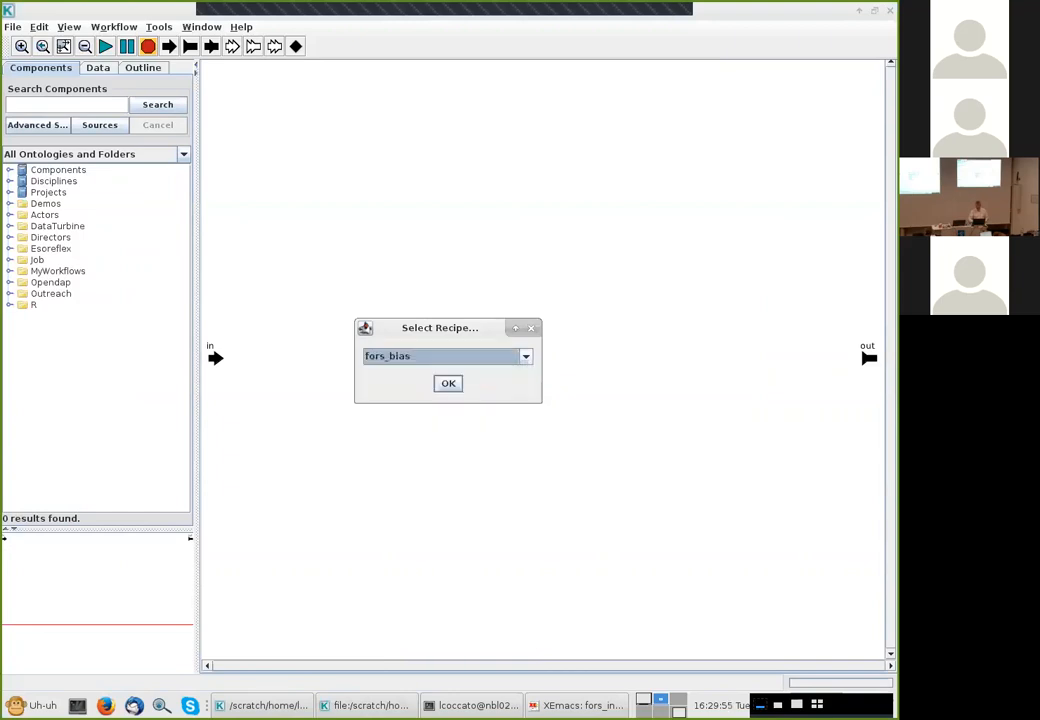
key(Return)
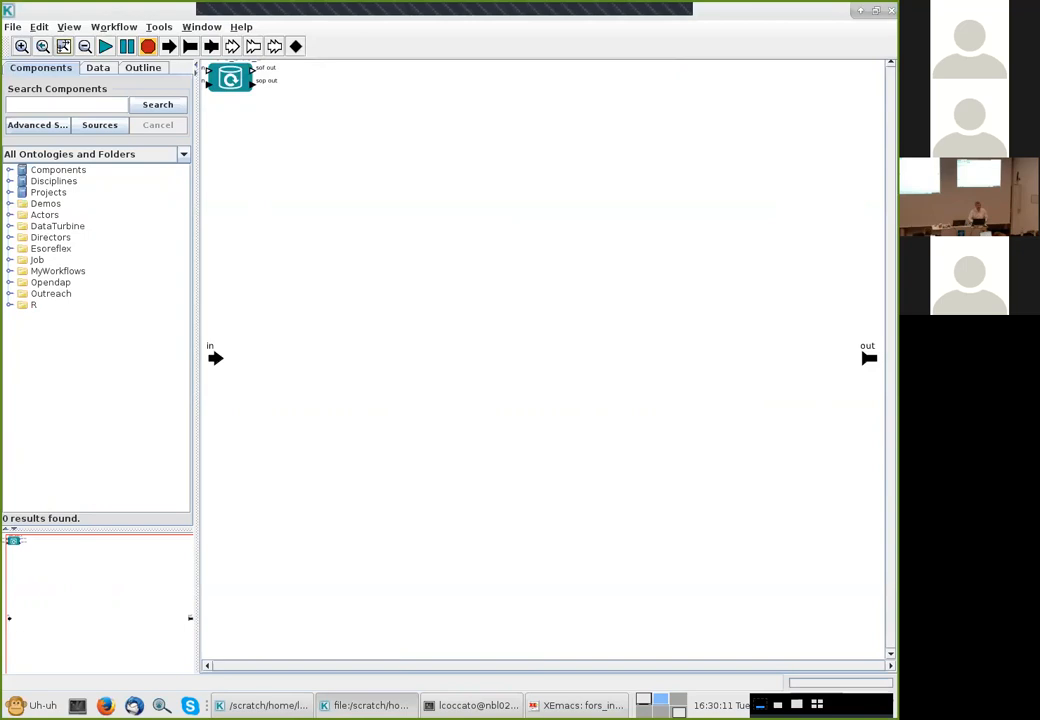
Move the fors_bias_1 actor to the middle of the canvas between the in and out ports
click(63, 46)
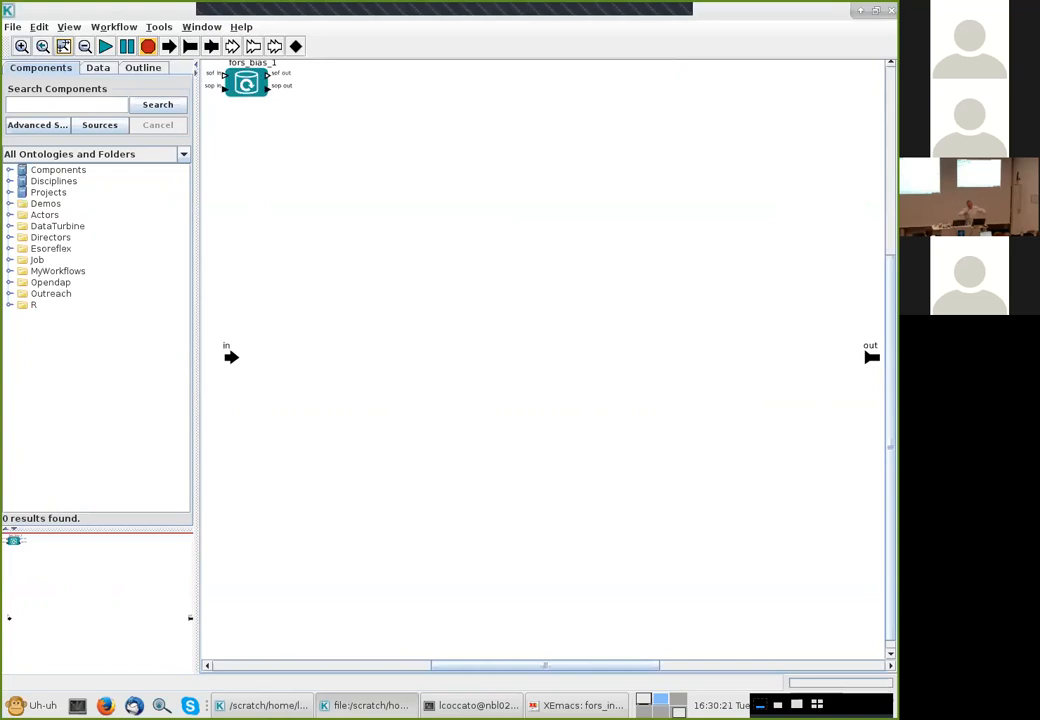
click(246, 83)
drag(246, 83, 542, 347)
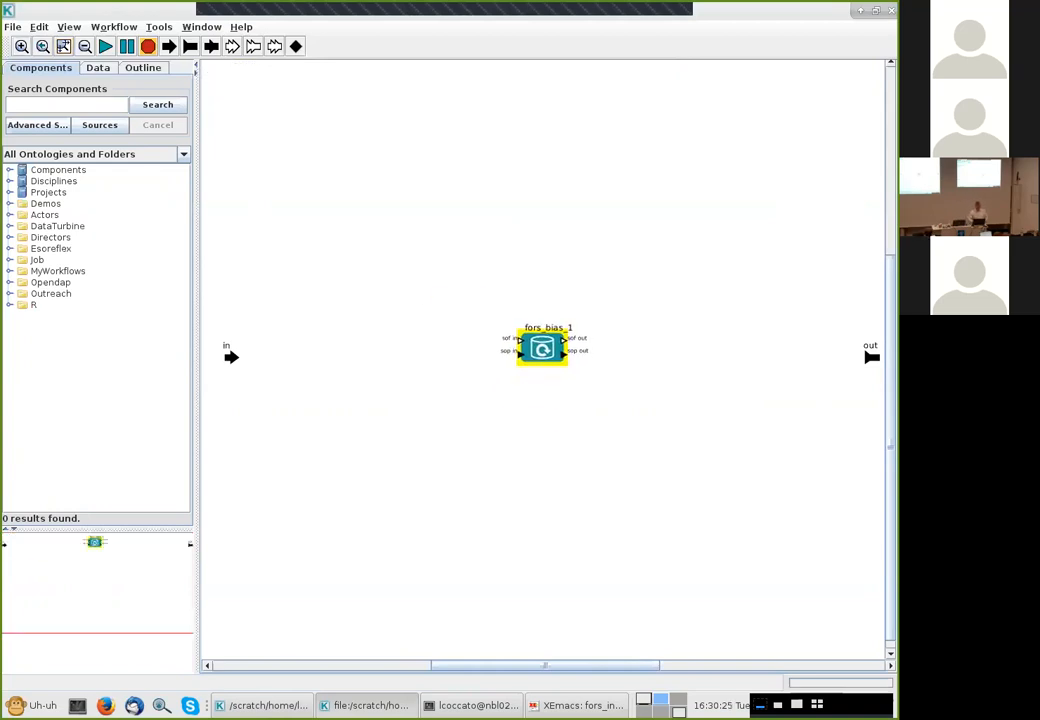
Search components for sof and place a SofSplitter before and a SofAccumulator after fors_bias_1
text(sof)
key(Return)
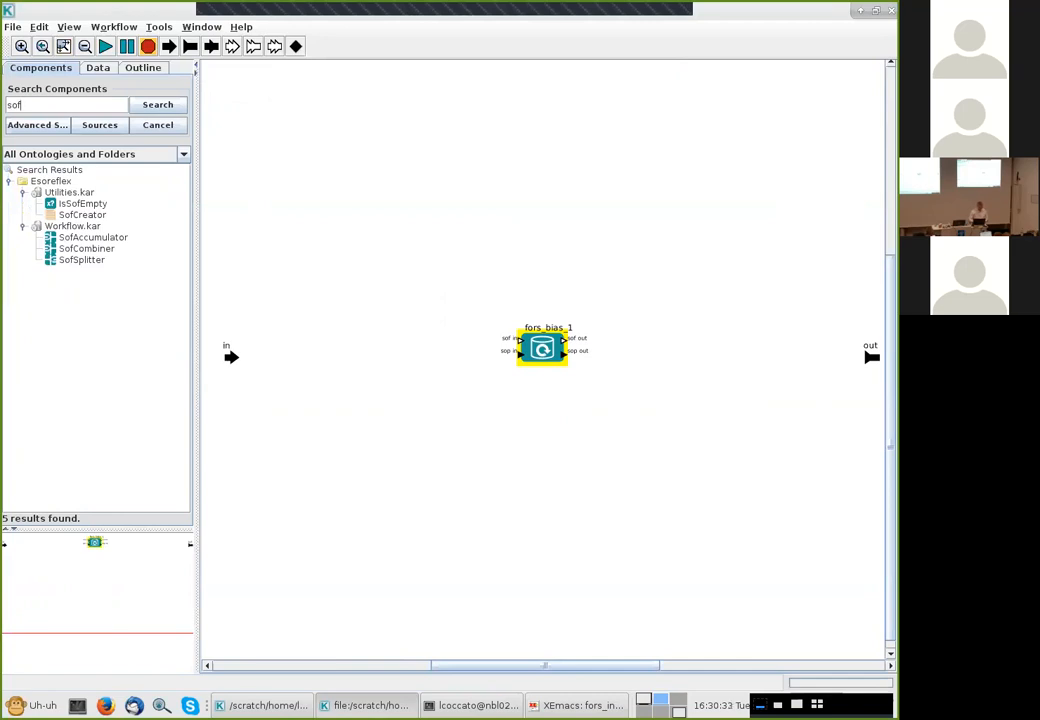
click(81, 259)
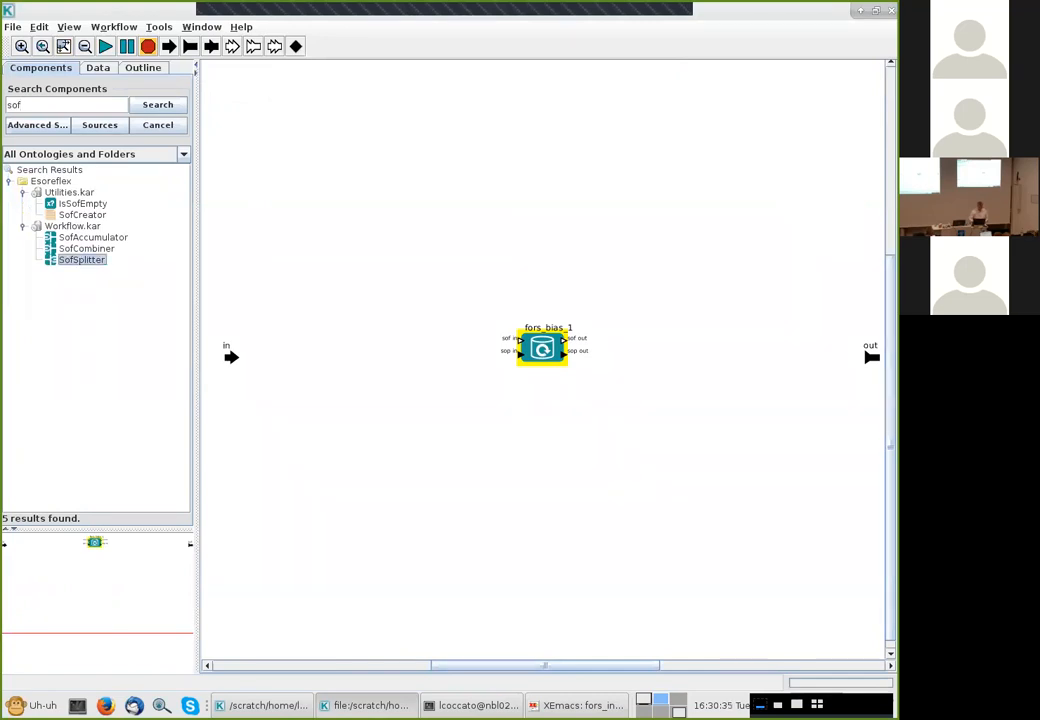
drag(81, 259, 380, 358)
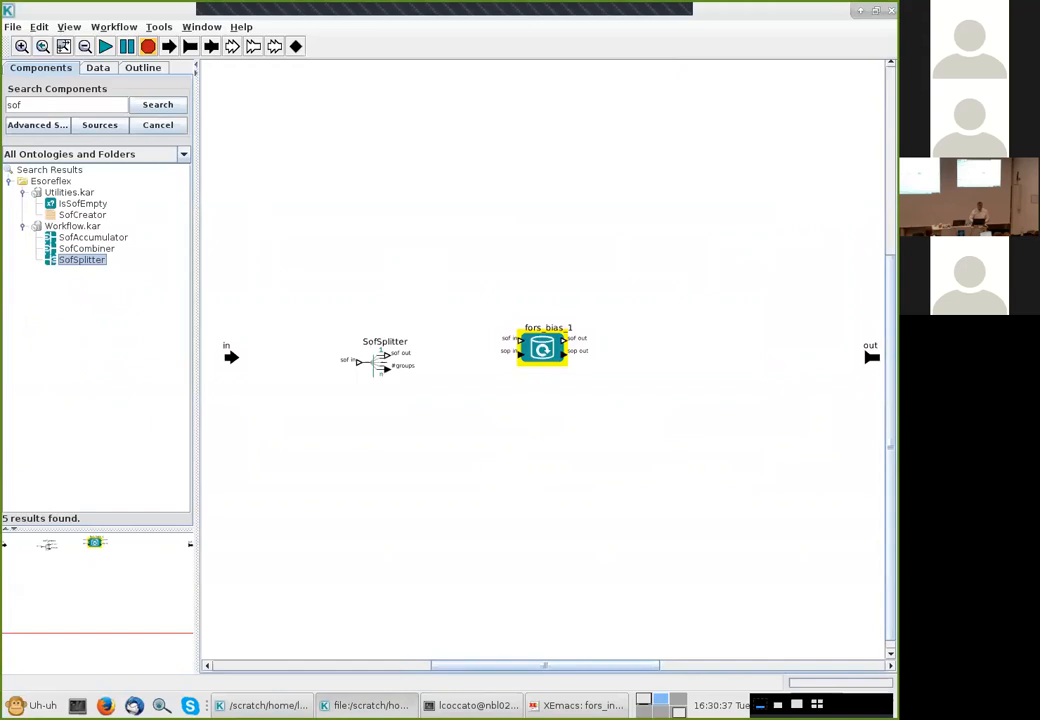
click(93, 237)
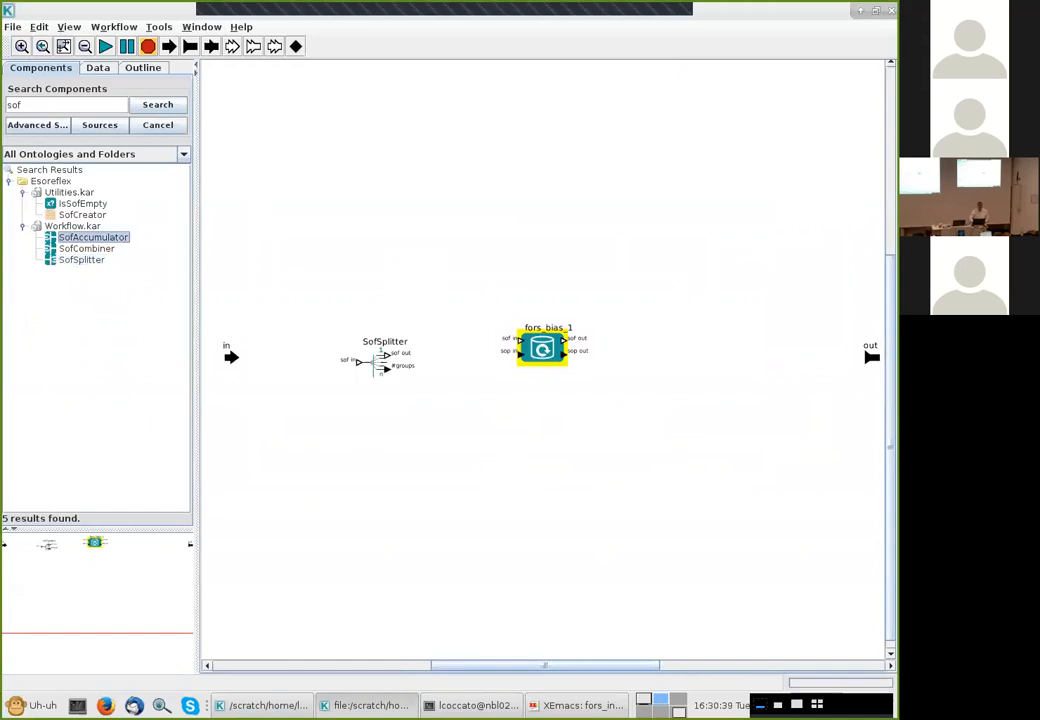
drag(93, 237, 725, 355)
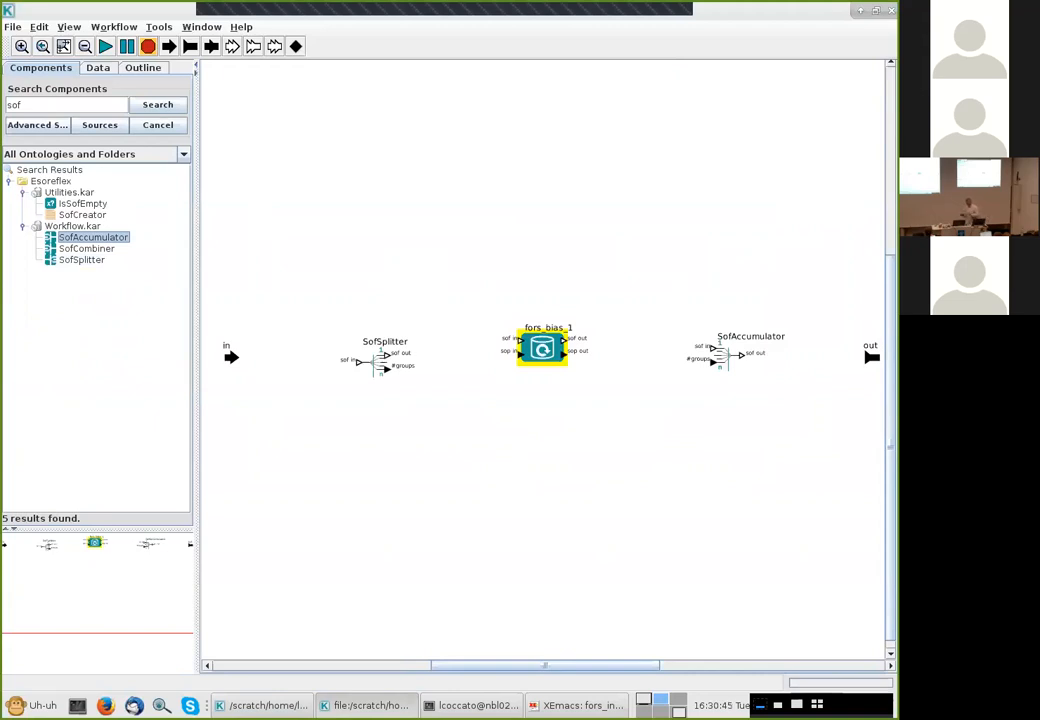
Reposition the SofSplitter and SofAccumulator actors slightly lower on the canvas
drag(377, 362, 377, 387)
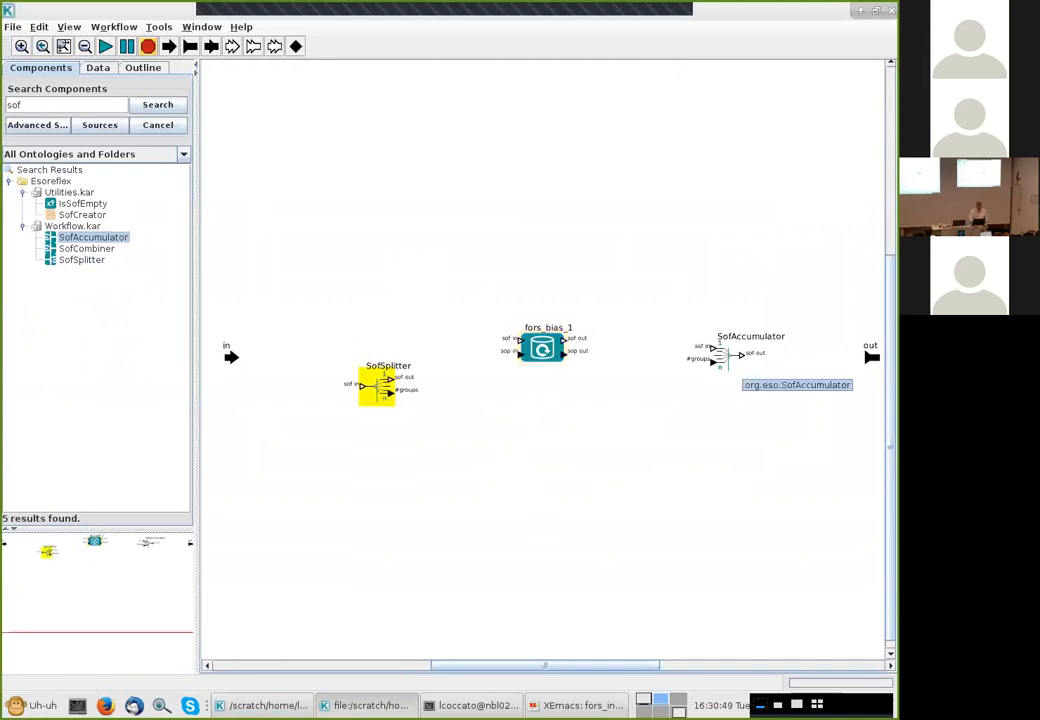
drag(718, 357, 722, 388)
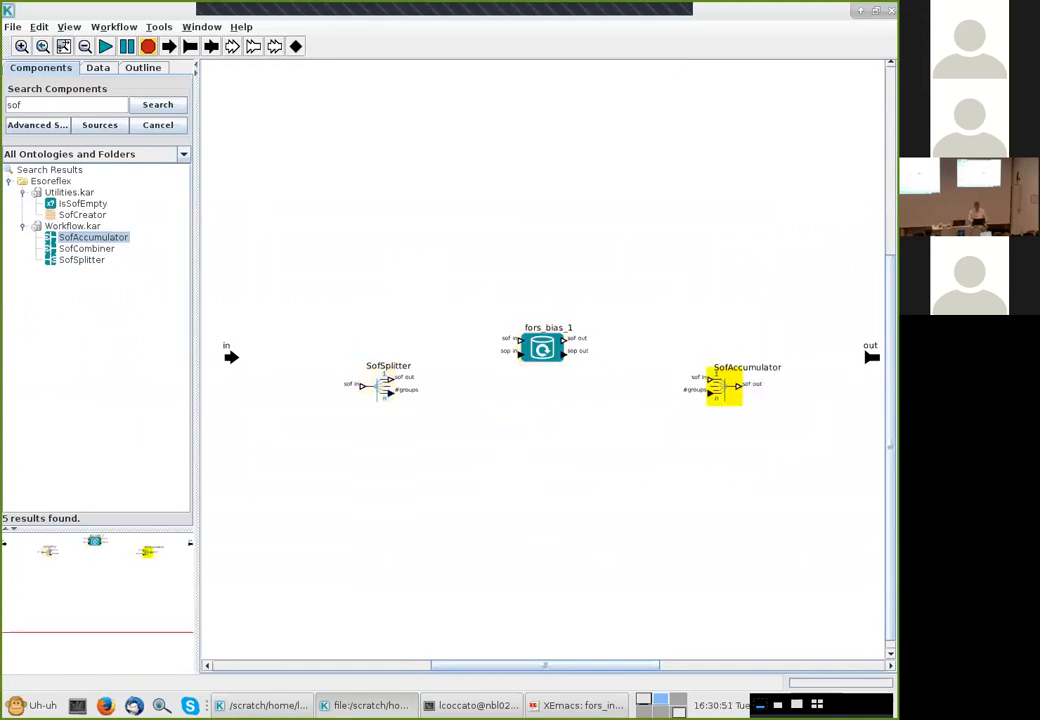
mouse_move(383, 387)
mouse_down()
mouse_move(316, 383)
mouse_move(400, 383)
mouse_up()
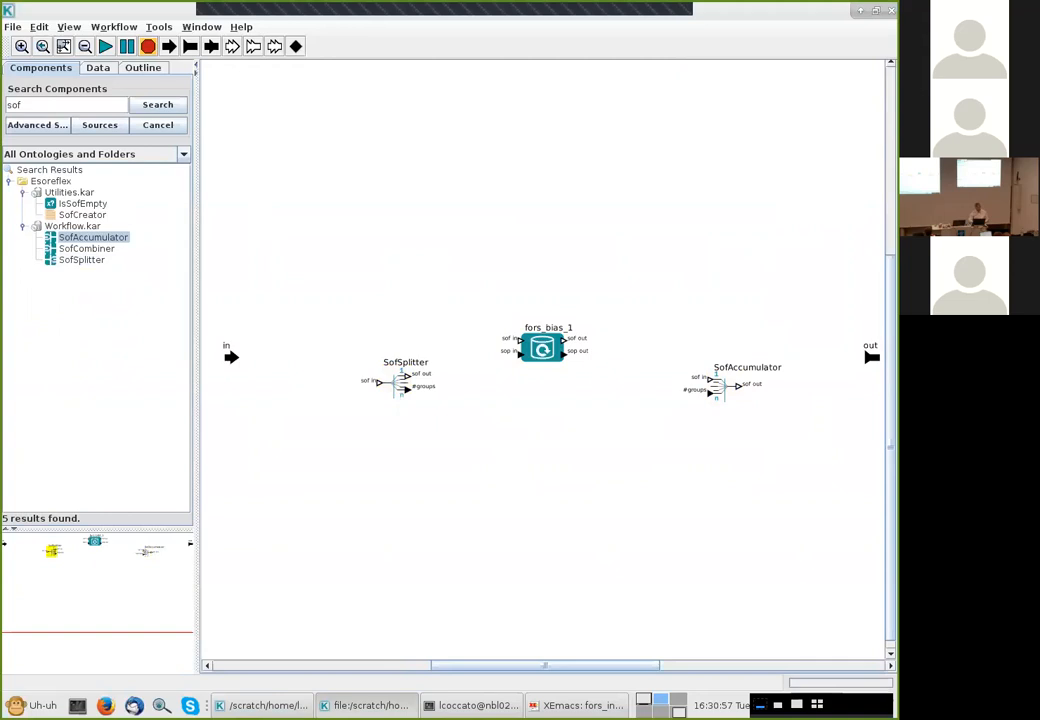
Wire in through SofSplitter, fors_bias_1 and SofAccumulator to out, and link the two #groups ports
mouse_move(233, 357)
mouse_down()
mouse_move(376, 382)
mouse_move(517, 340)
mouse_up()
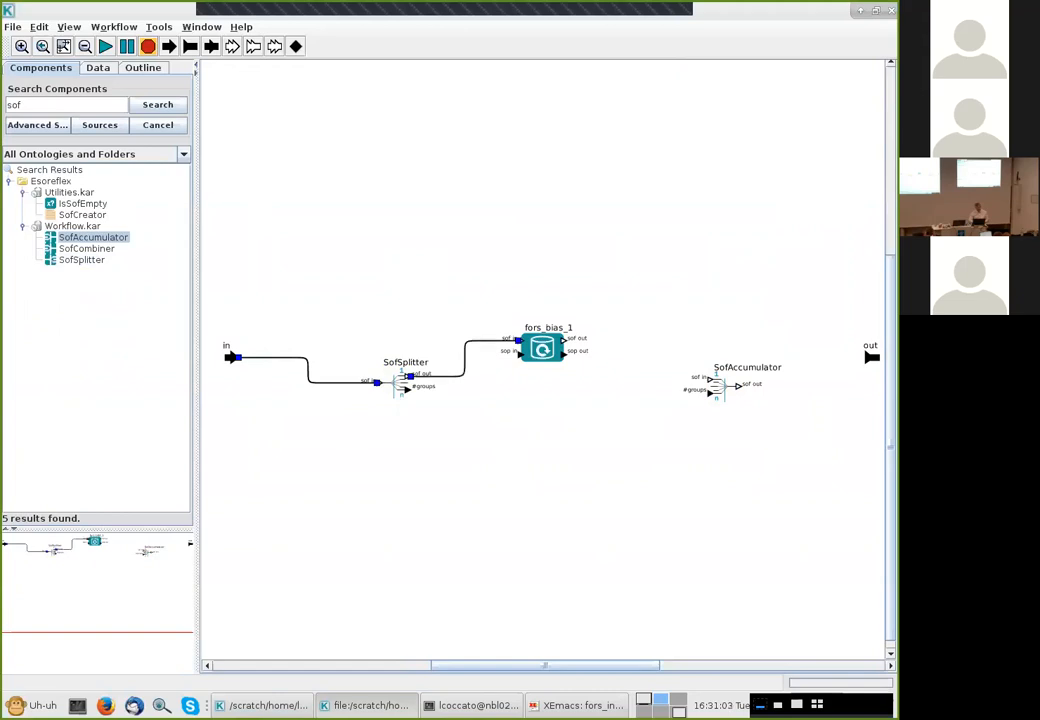
mouse_move(567, 340)
mouse_down()
mouse_move(687, 360)
mouse_move(708, 378)
mouse_up()
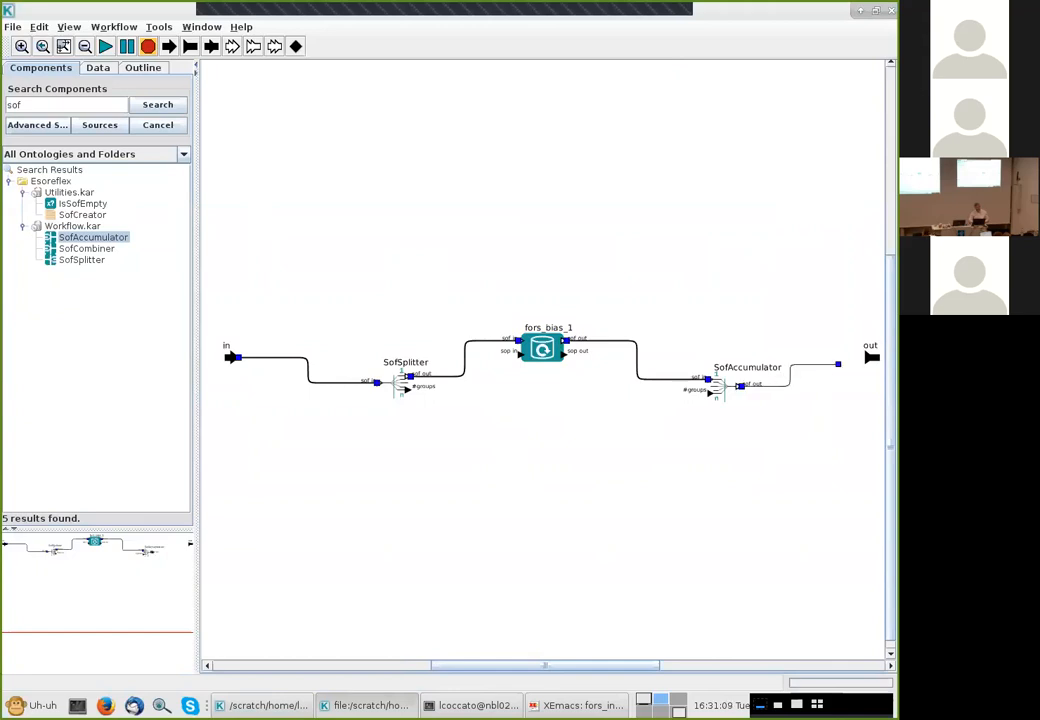
drag(740, 385, 870, 357)
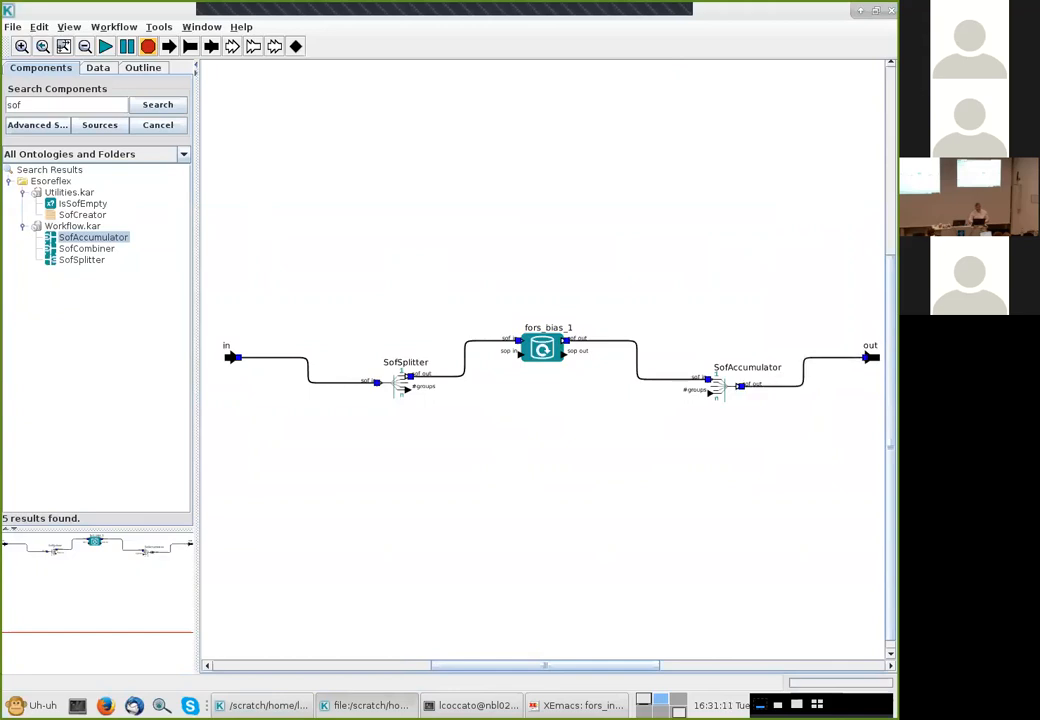
drag(408, 389, 708, 391)
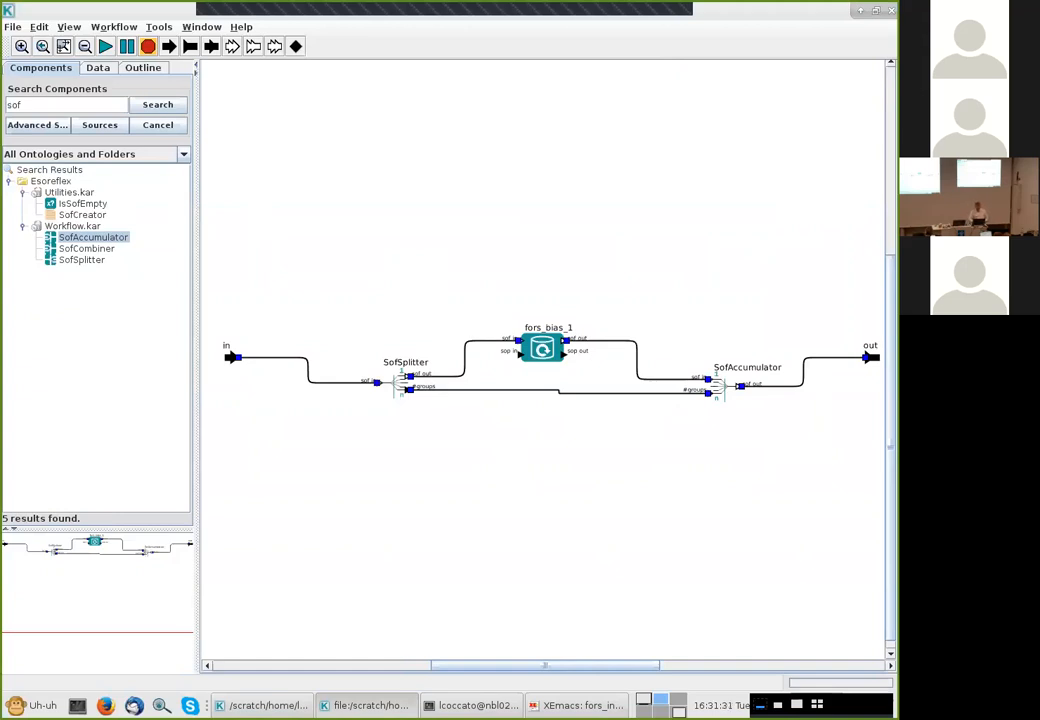
Move the in and out ports closer to the actors and zoom the composite's canvas to fit
drag(870, 357, 810, 357)
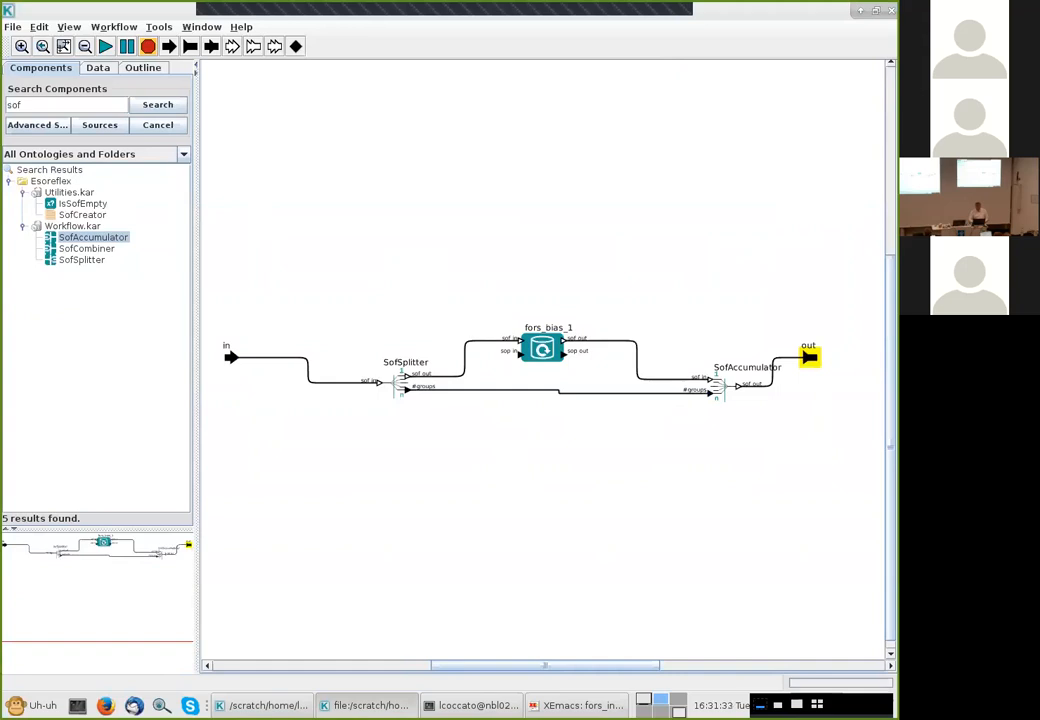
drag(231, 357, 307, 357)
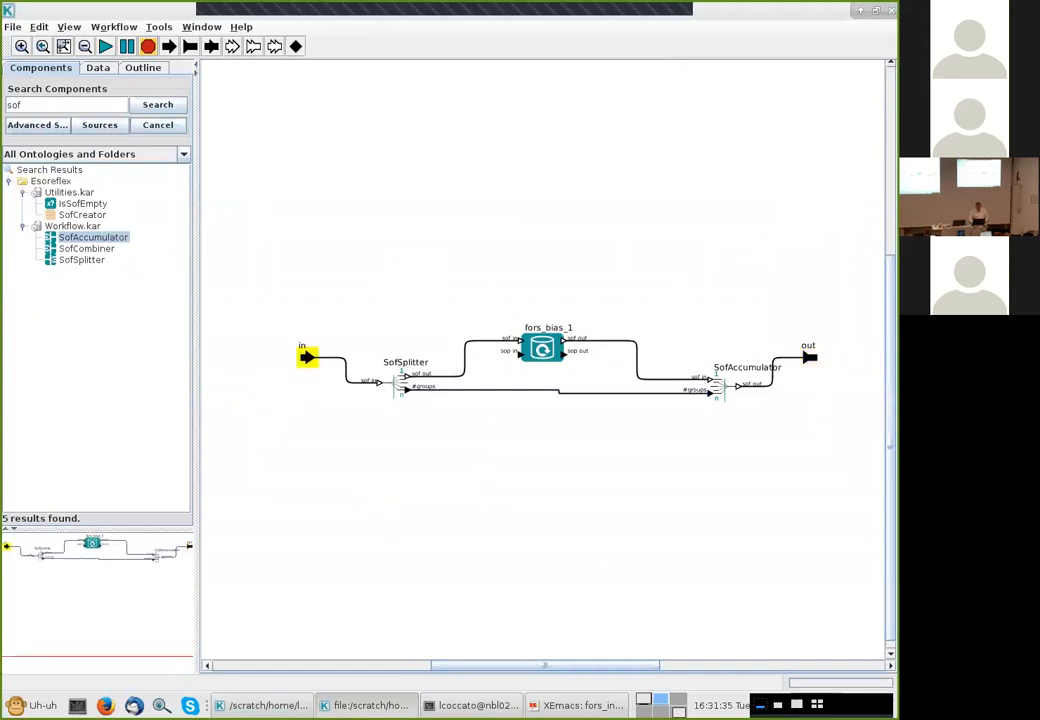
click(63, 46)
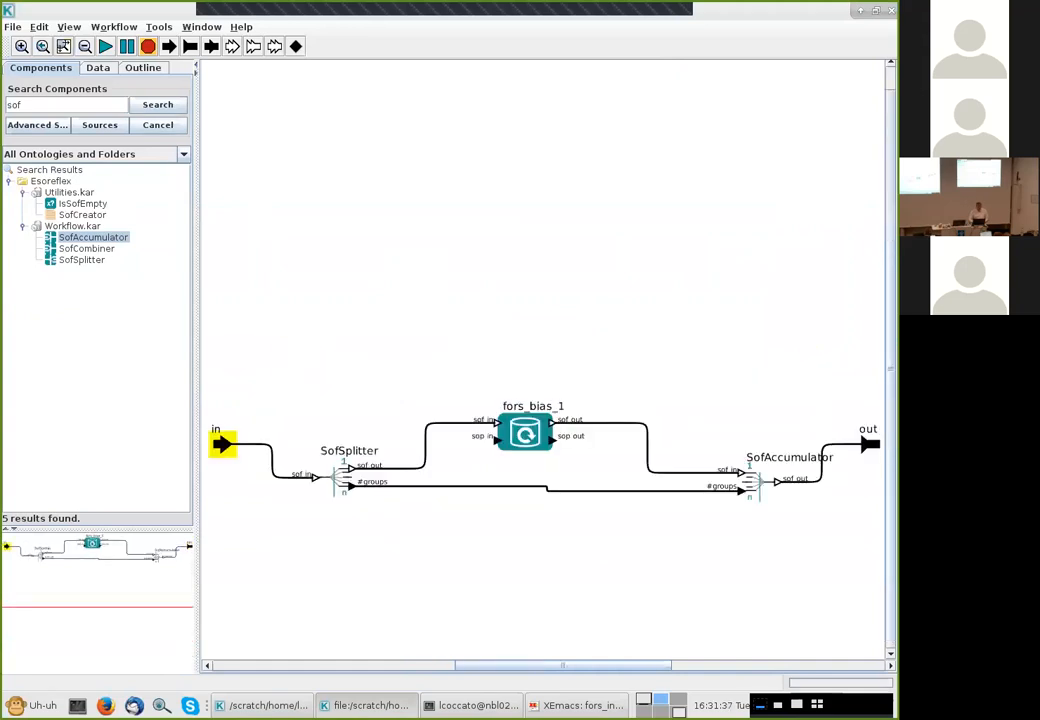
Open the existing MasterBias composite actor in its own window to compare it with the new composite
key(super+Down)
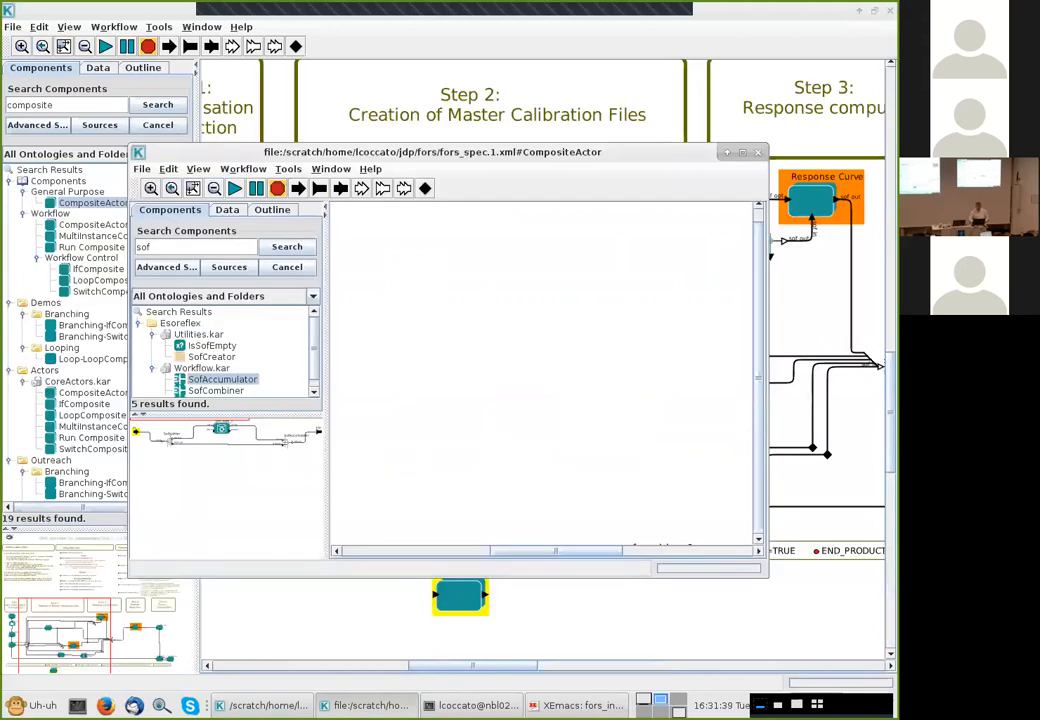
drag(450, 151, 552, 225)
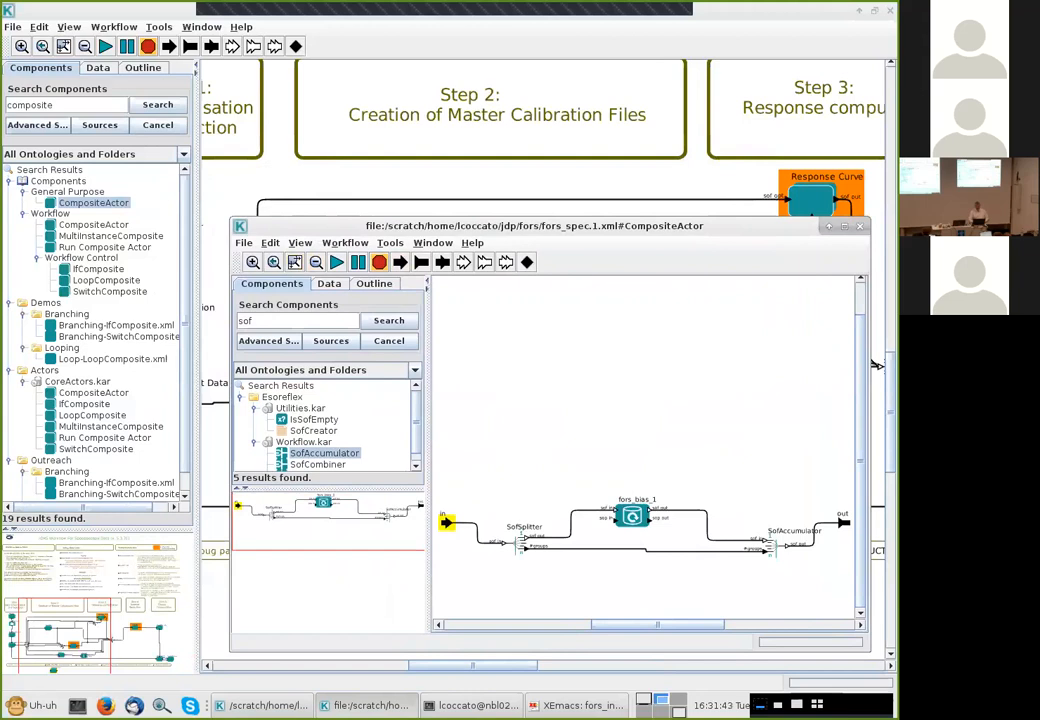
click(876, 365)
click(420, 280)
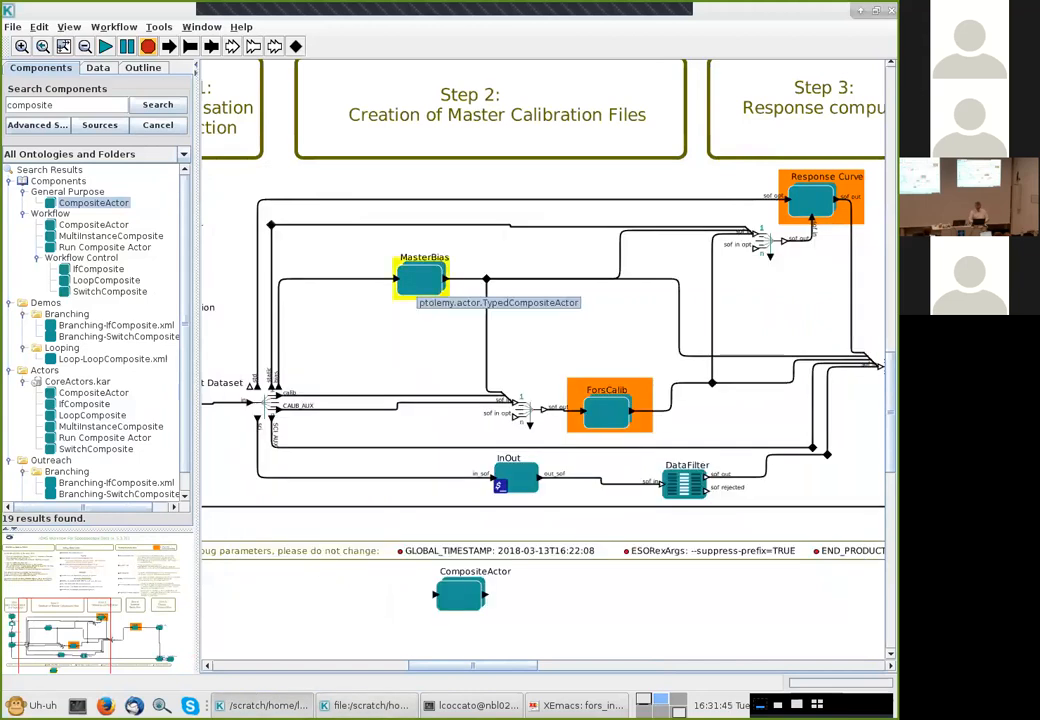
right_click(420, 283)
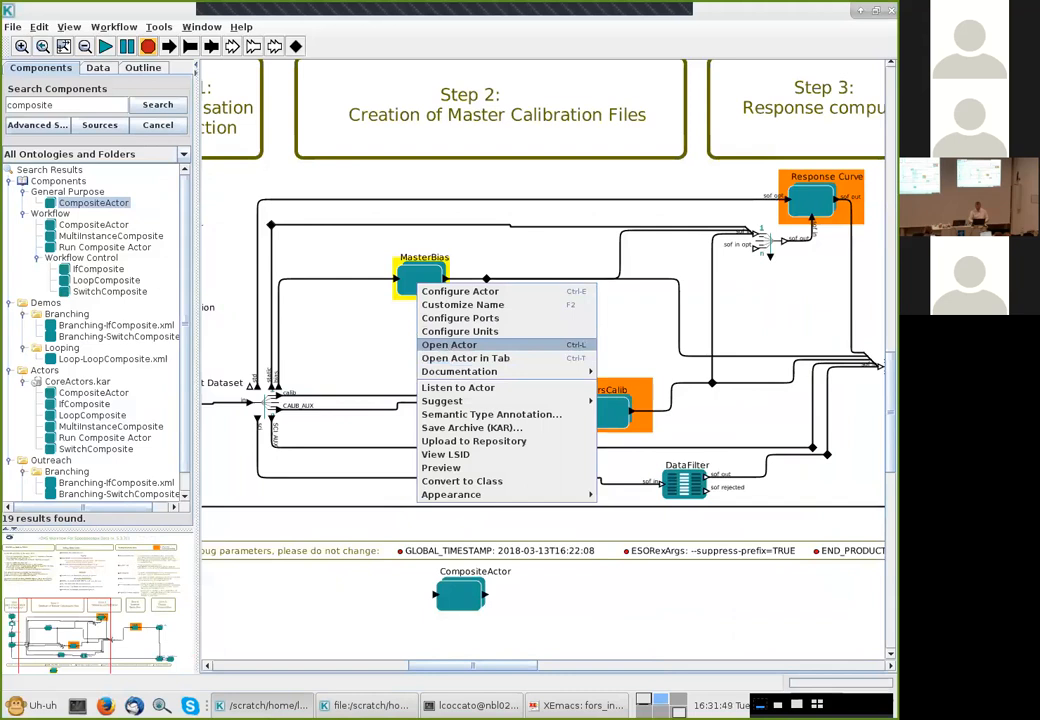
click(449, 344)
drag(440, 152, 346, 79)
drag(664, 330, 664, 305)
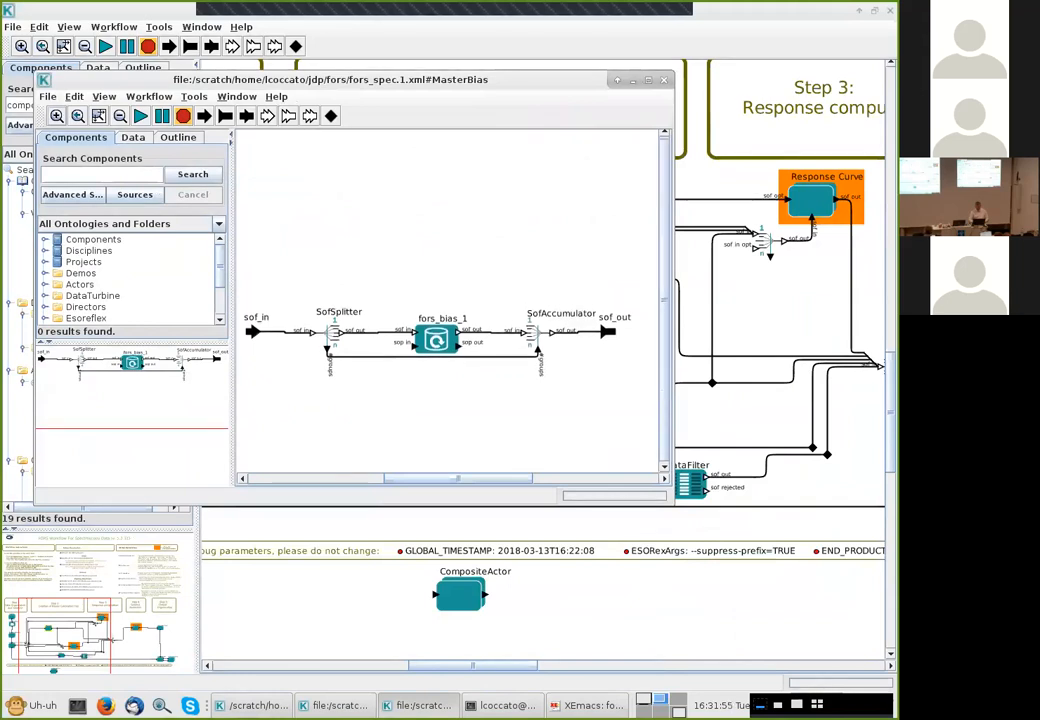
Compare the MasterBias contents with the new composite side by side and close the MasterBias window
key(alt+Tab)
key(alt+Tab)
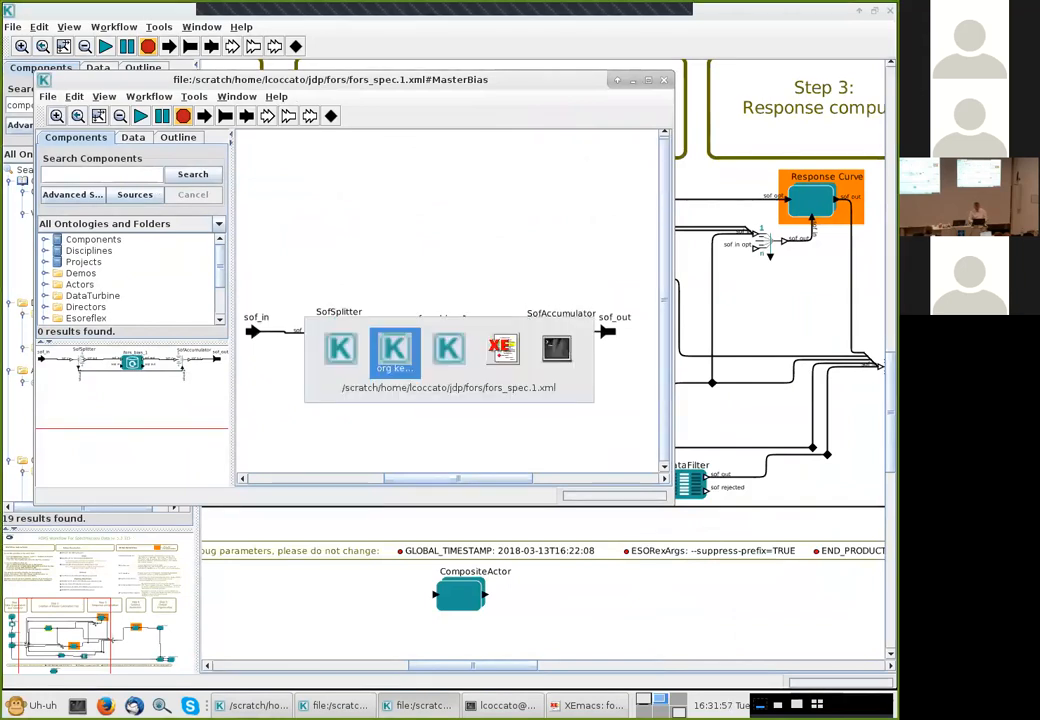
key(alt+Tab)
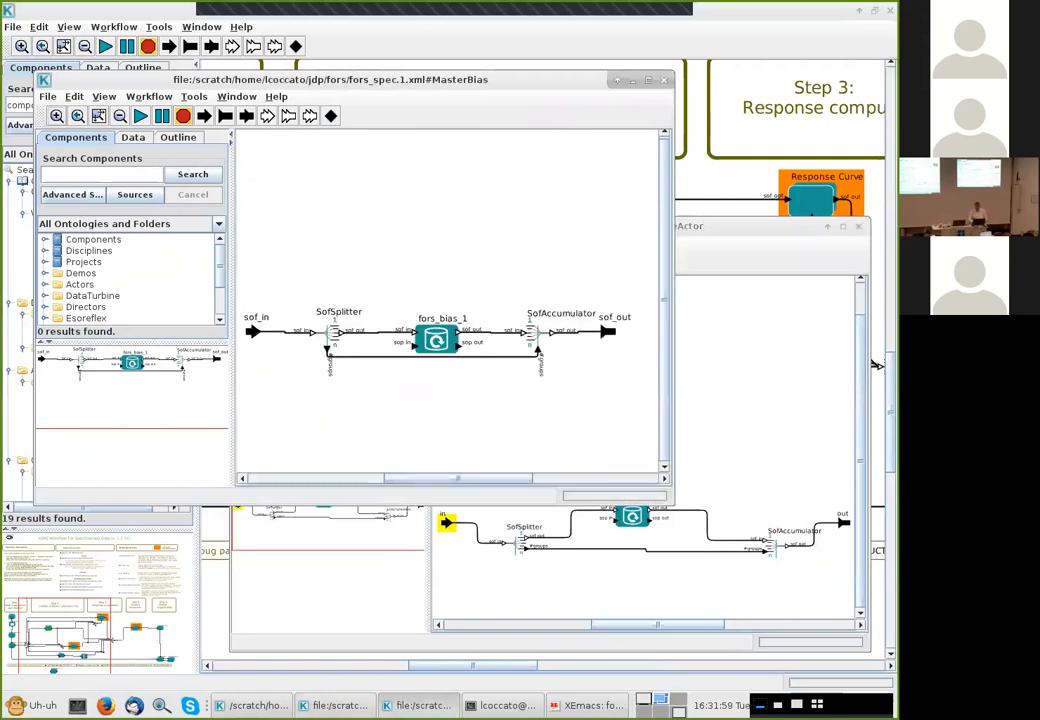
drag(330, 79, 335, 35)
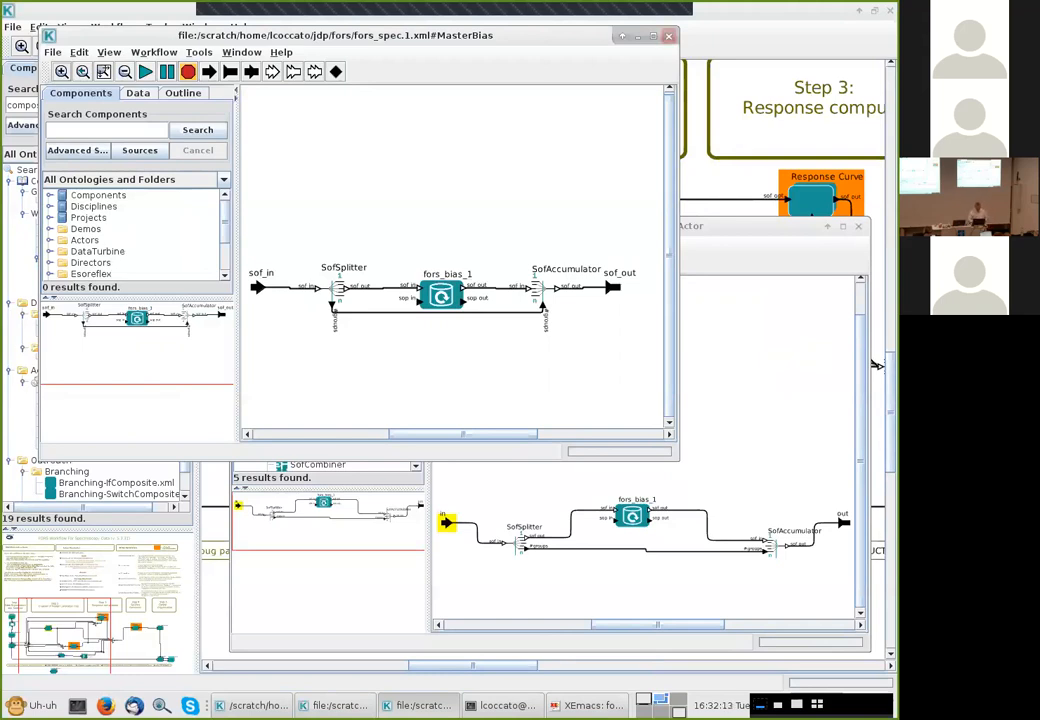
click(669, 36)
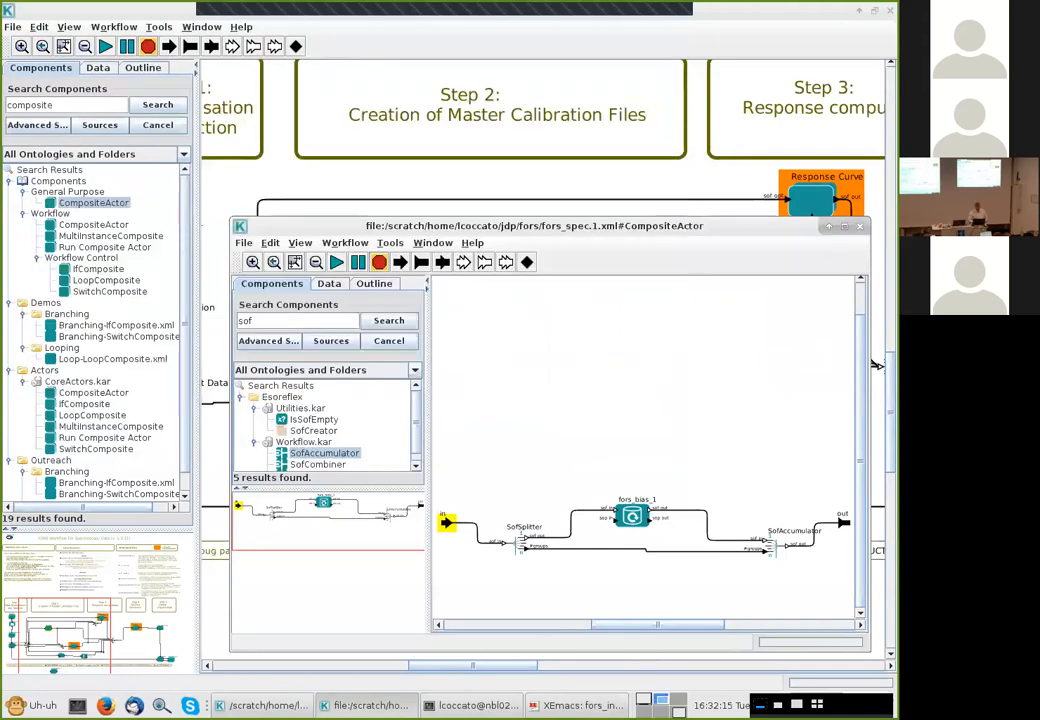
Close the new composite's window and delete the MasterBias actor from the workflow
click(859, 227)
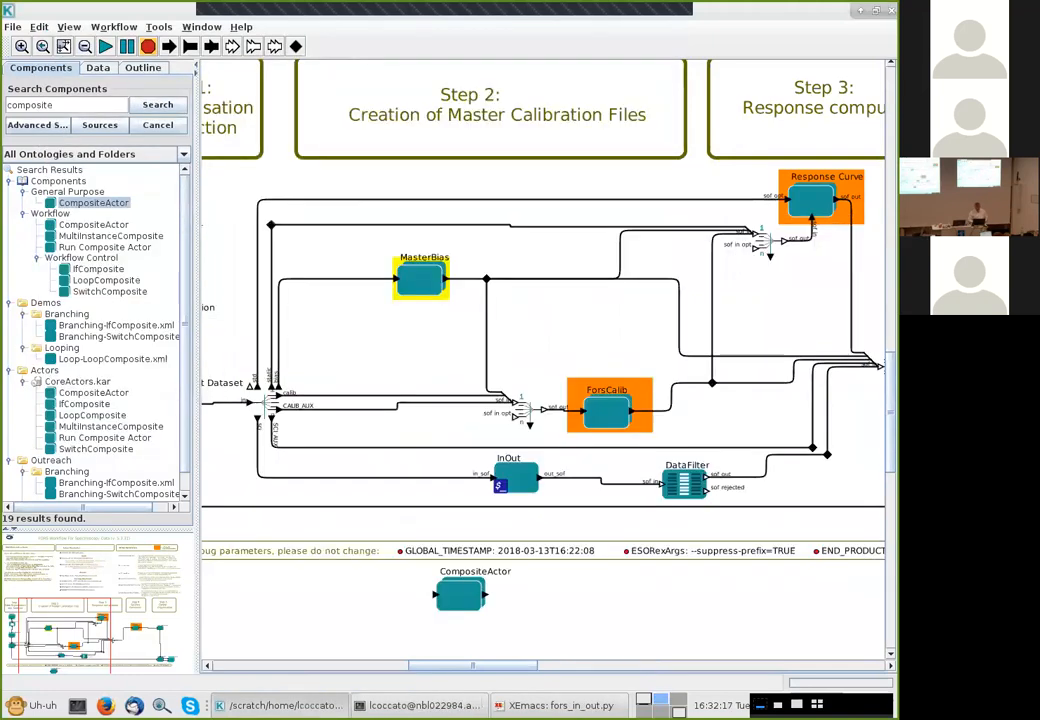
key(Delete)
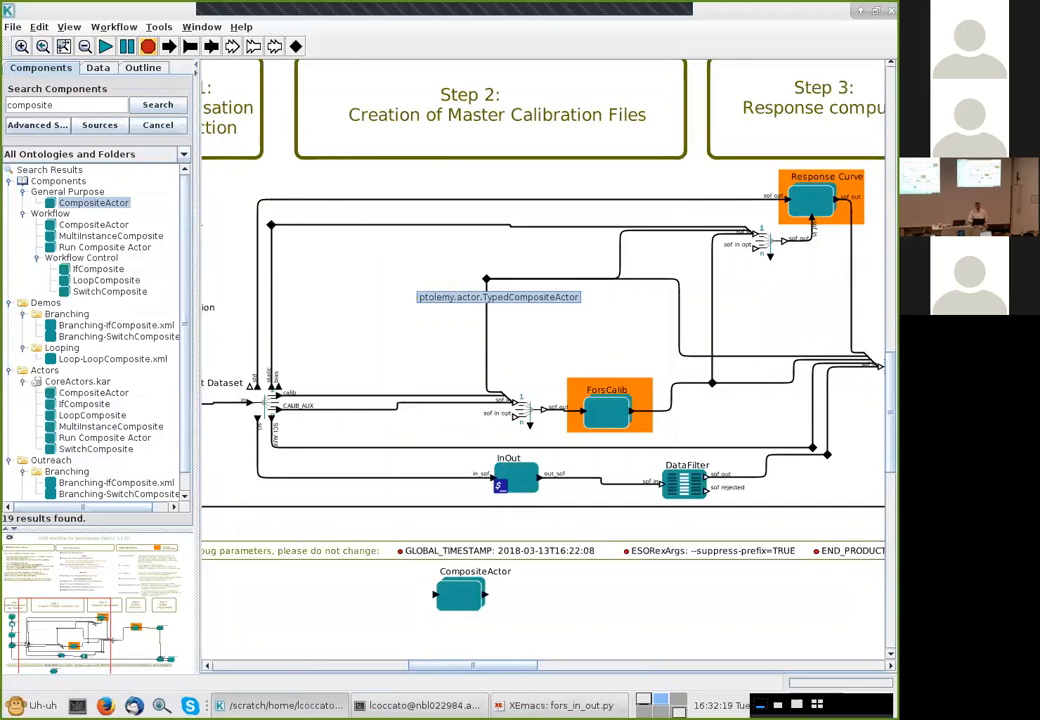
Rename the new CompositeActor to my_bias
click(455, 594)
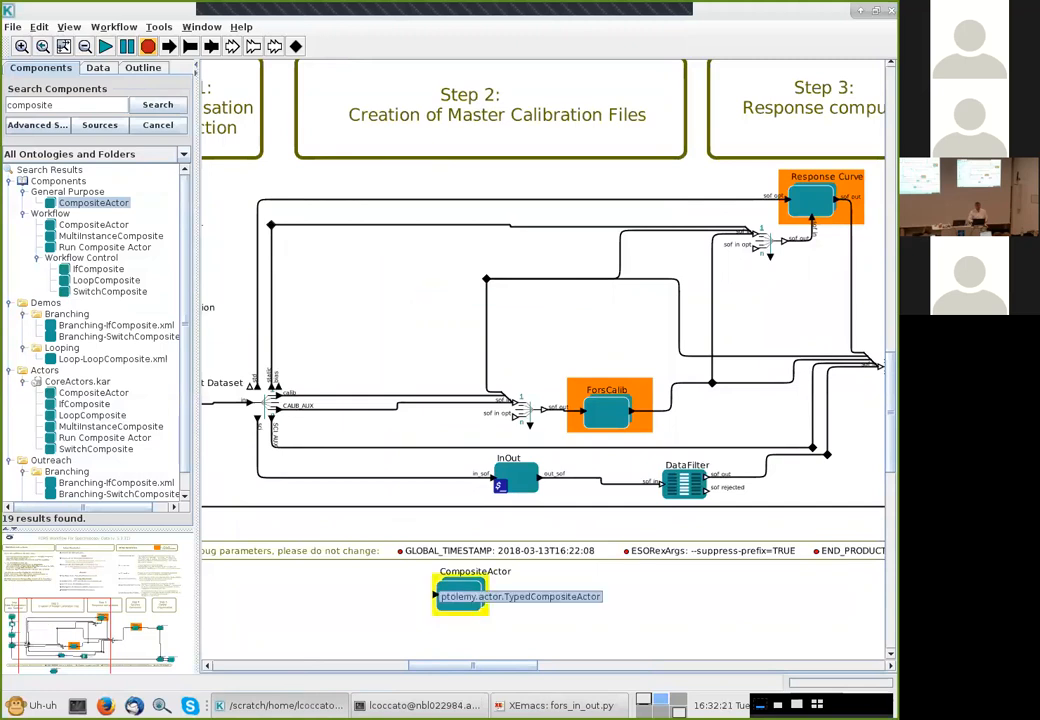
right_click(455, 594)
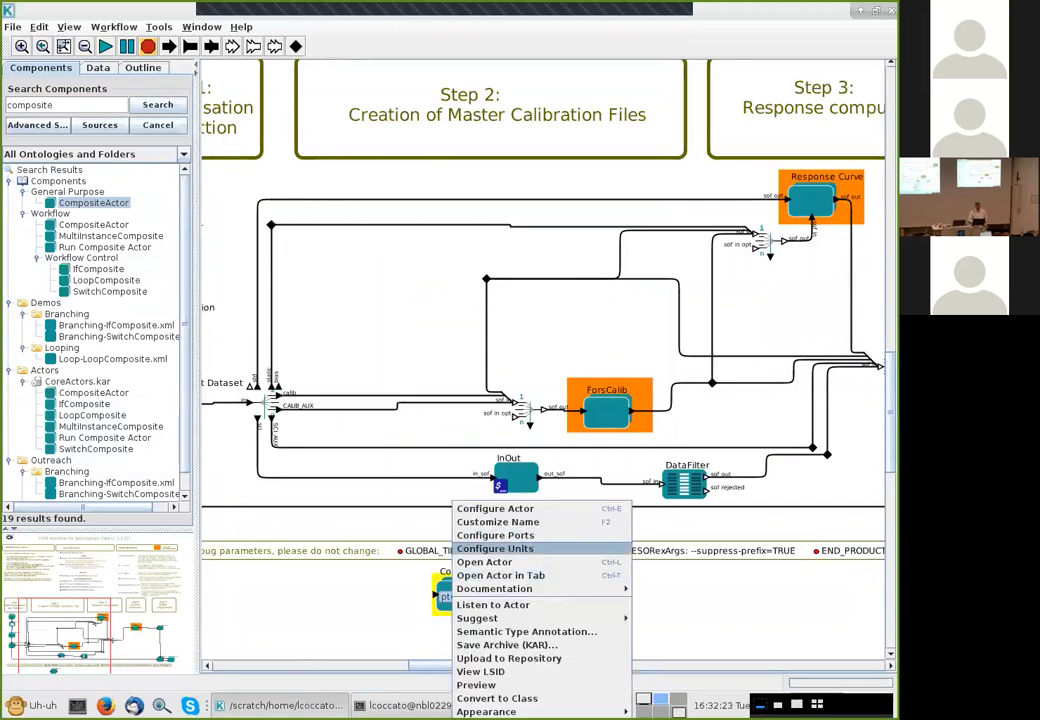
click(497, 522)
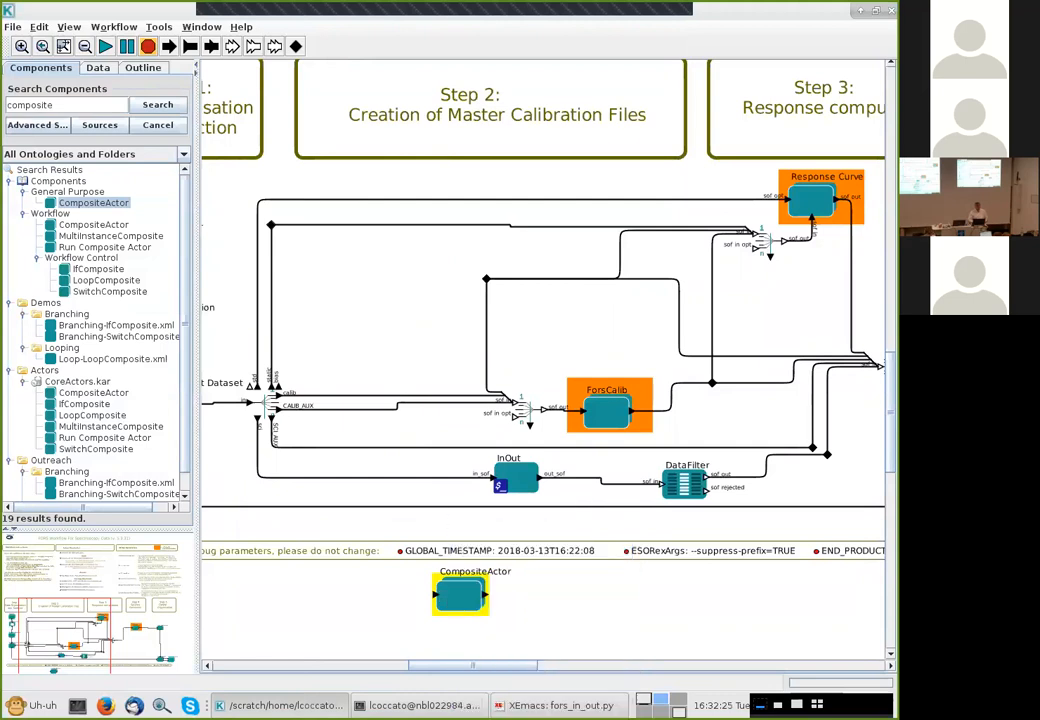
key(BackSpace)
key(BackSpace)
key(BackSpace)
key(BackSpace)
key(BackSpace)
key(BackSpace)
key(BackSpace)
key(BackSpace)
key(BackSpace)
key(BackSpace)
key(BackSpace)
key(BackSpace)
key(BackSpace)
key(BackSpace)
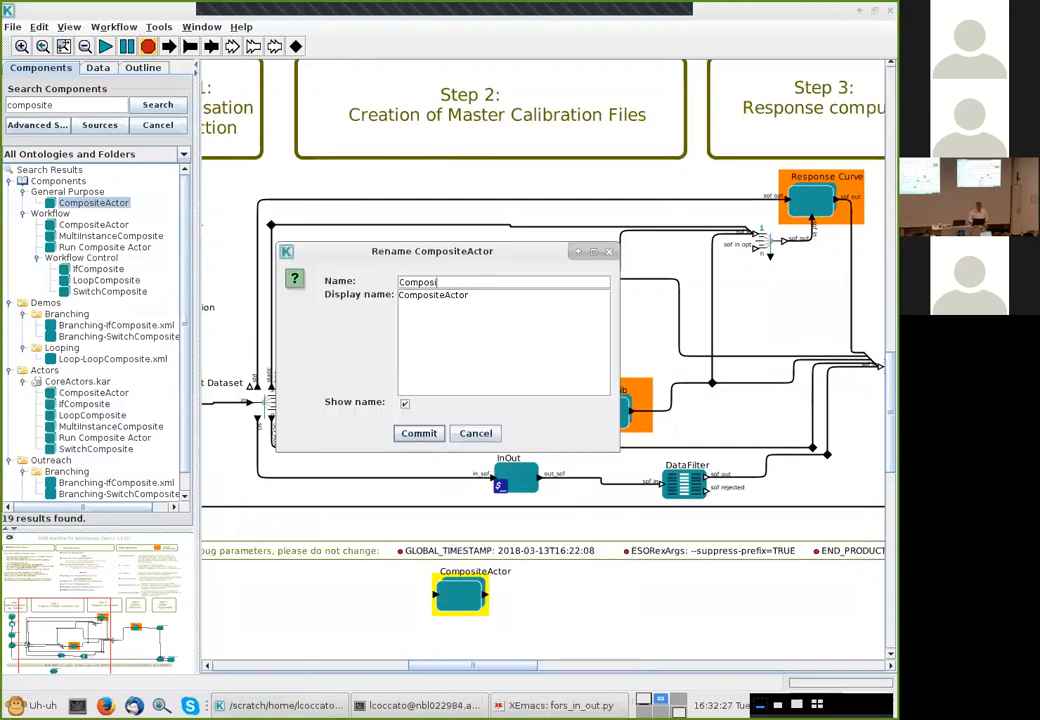
text(my_bias)
key(Return)
Move my_bias into MasterBias's former spot and wire it between the bias port and the downstream link
drag(460, 594, 403, 281)
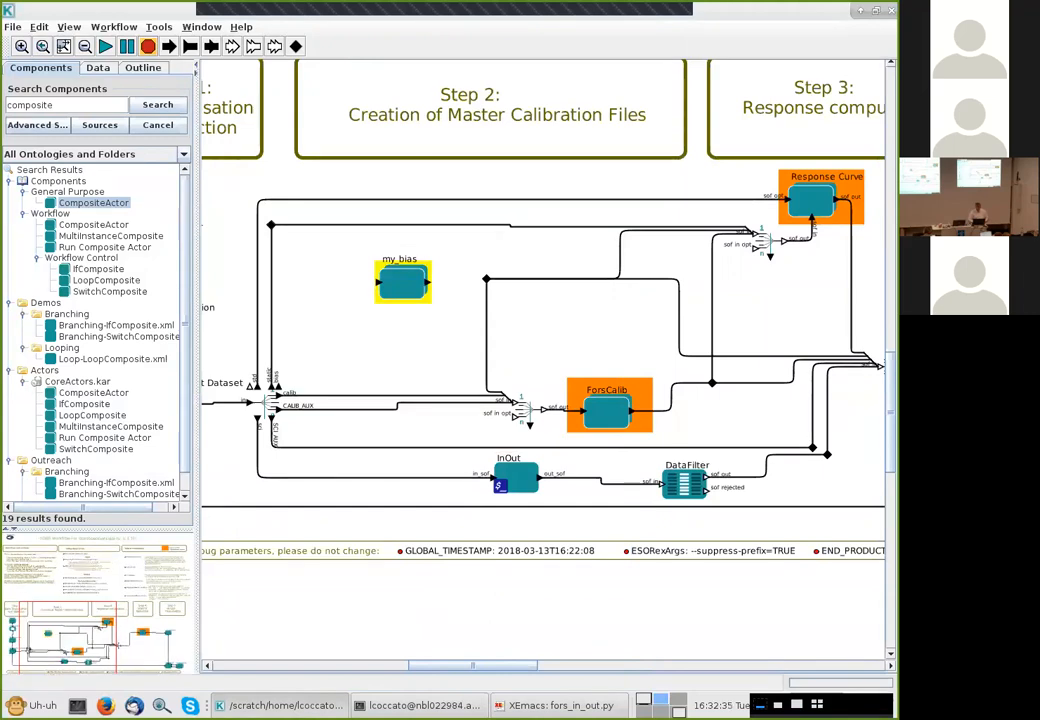
drag(278, 386, 484, 279)
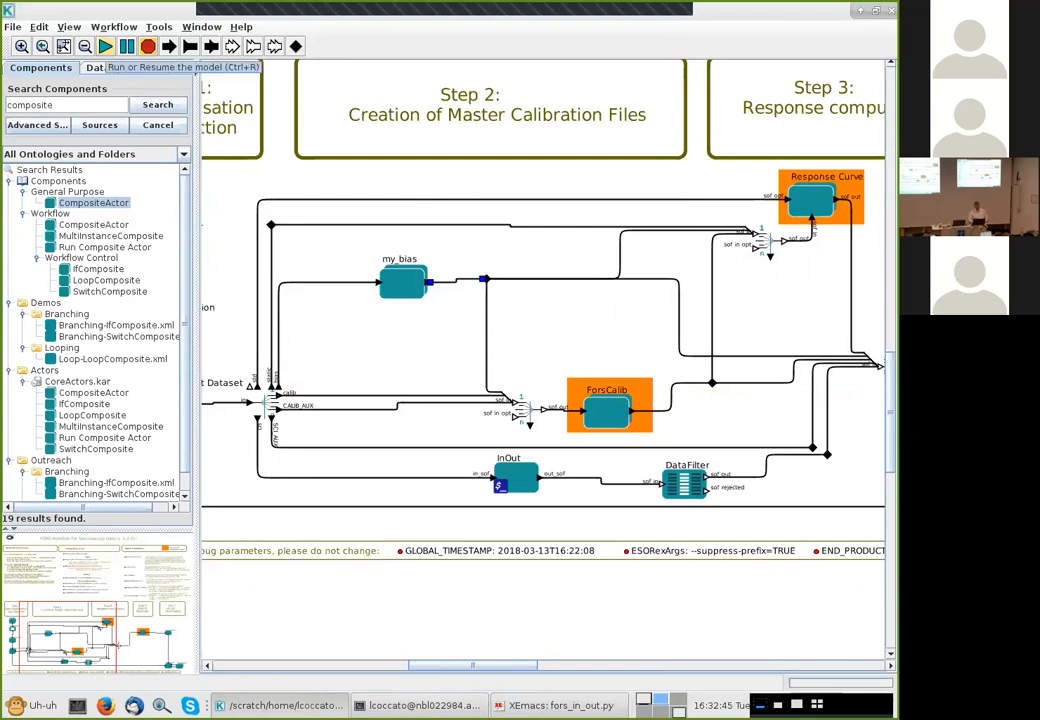
Run the workflow on the FORS2.2010-05-03T03:36:35.486 dataset, continuing through the frame, interactive and product windows
click(105, 46)
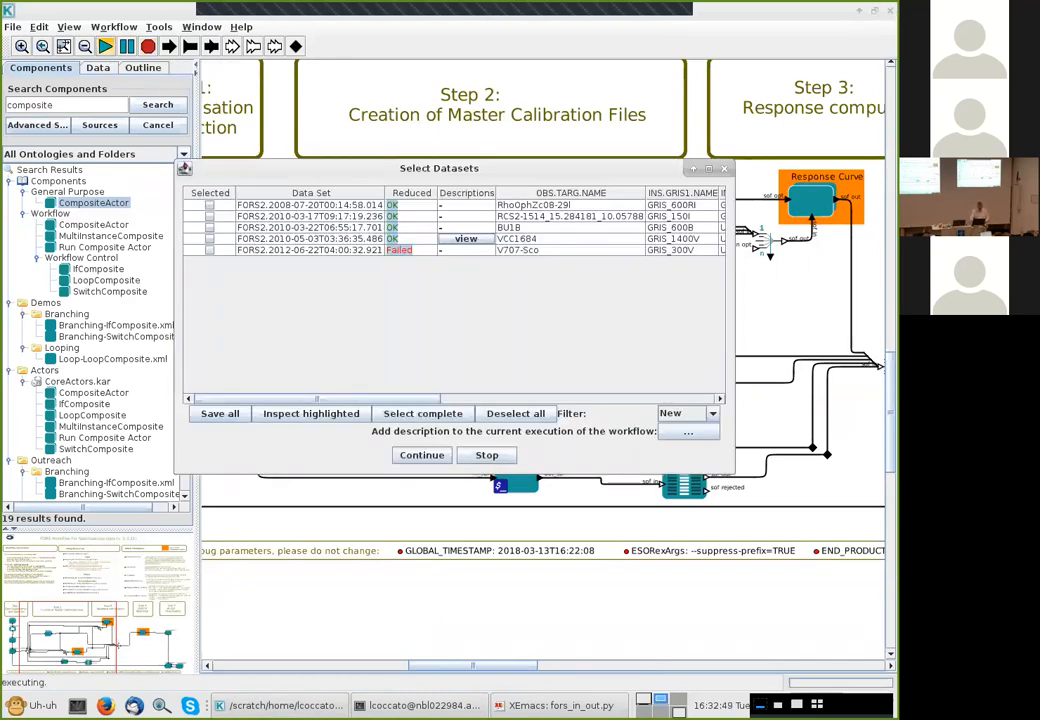
click(210, 239)
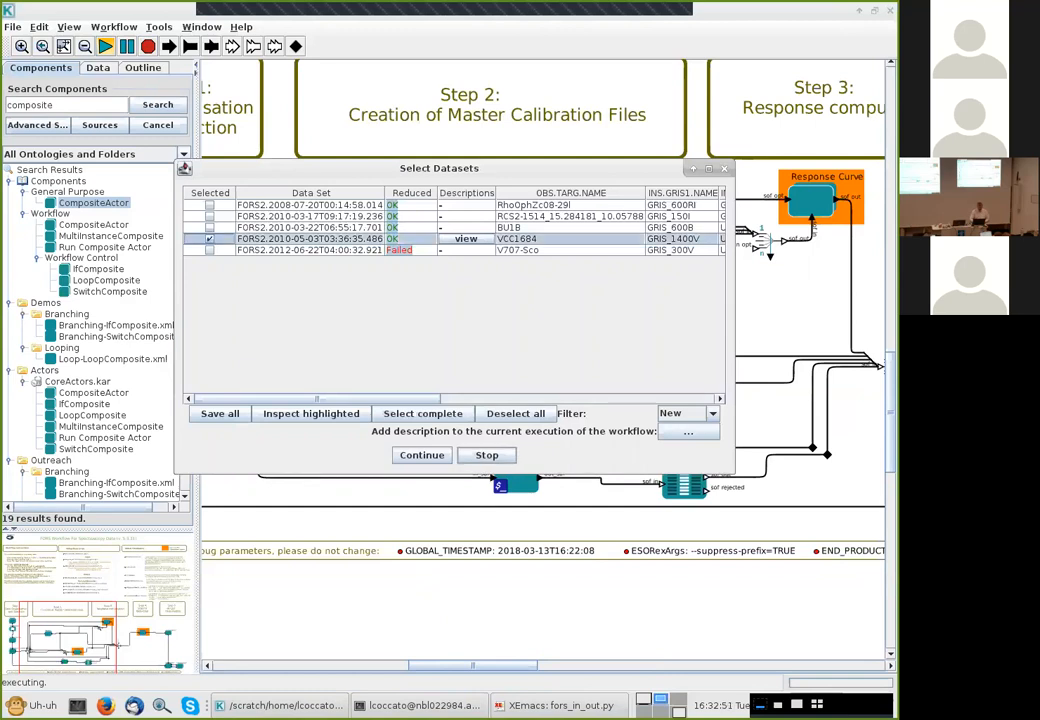
click(422, 455)
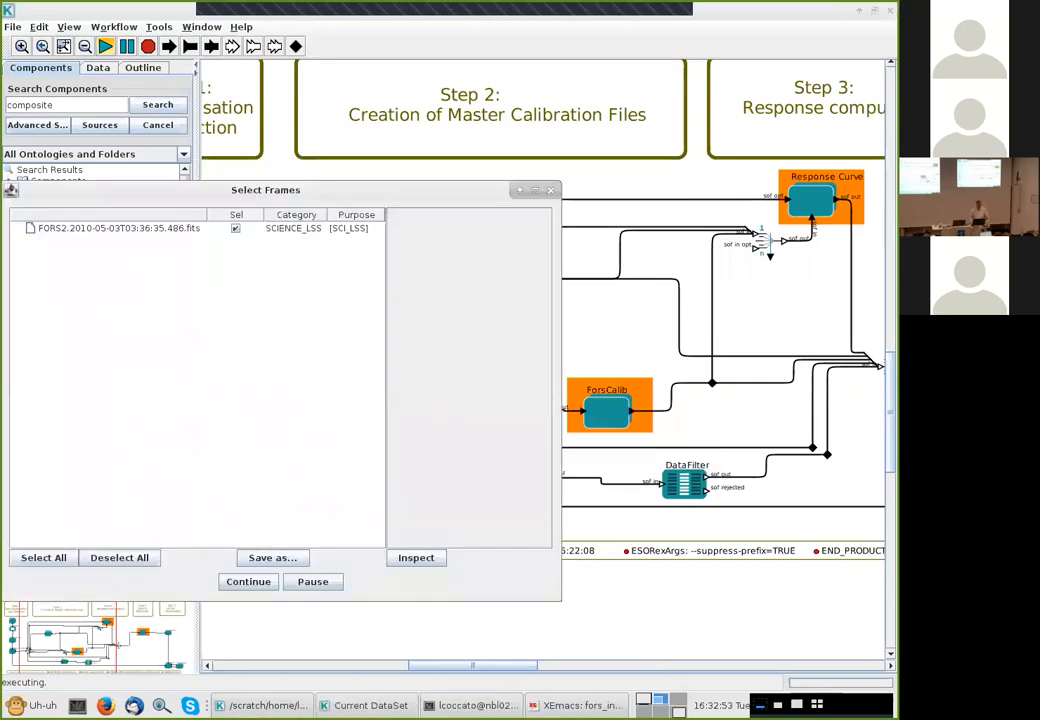
click(248, 582)
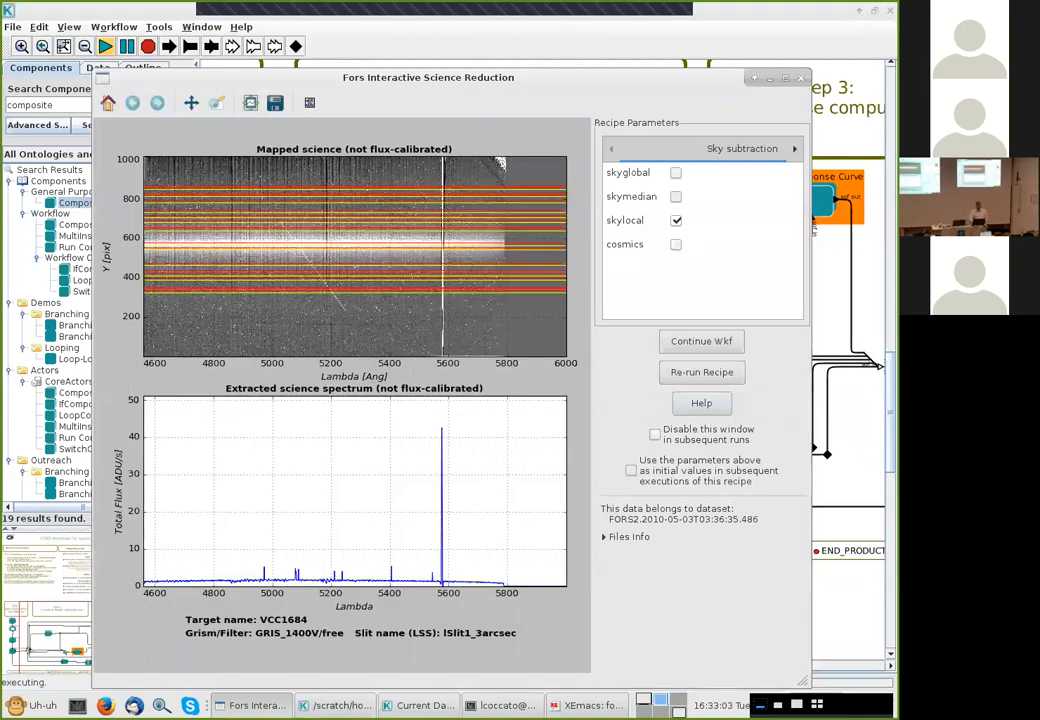
click(701, 341)
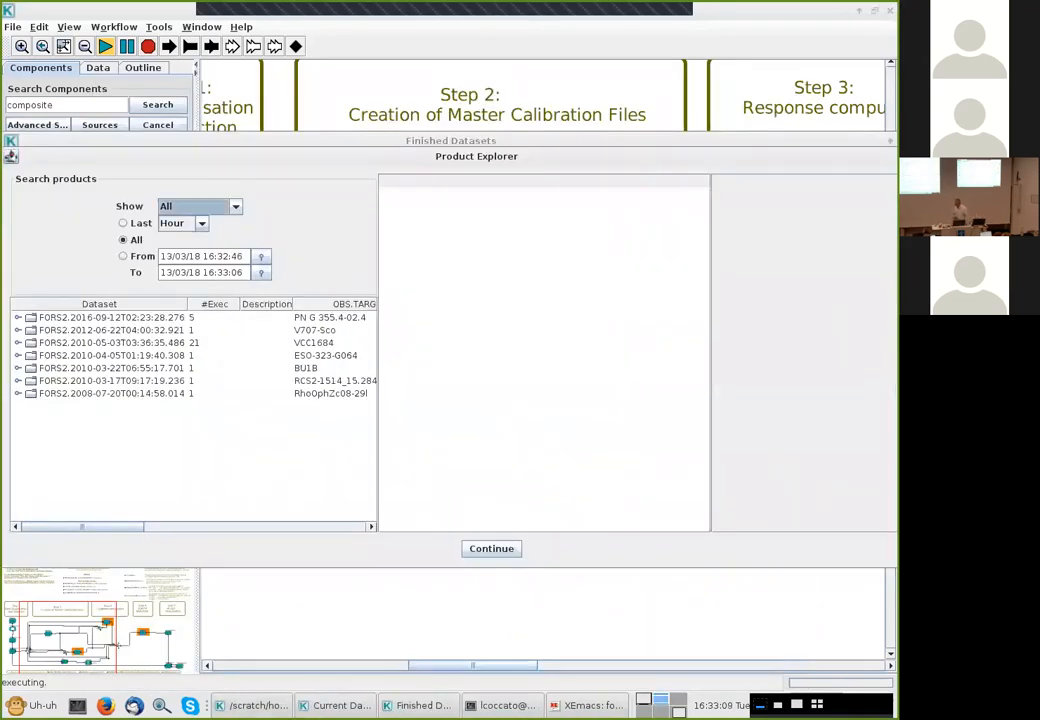
click(491, 549)
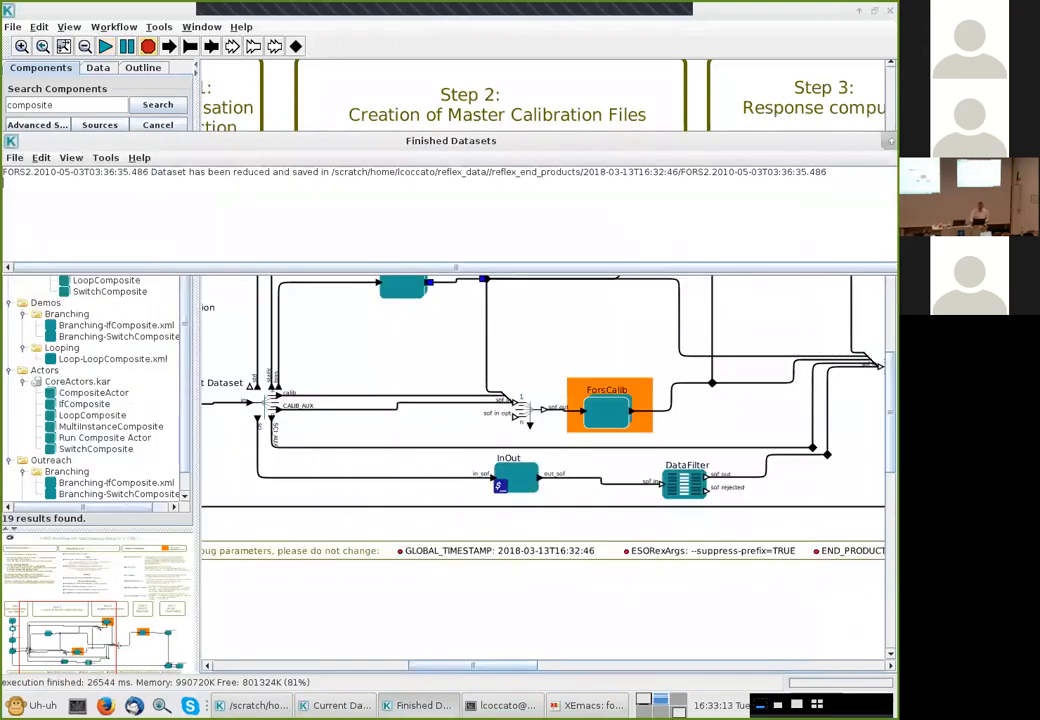
Open the ForsScience composite actor to inspect its internal workflow, then close it
drag(890, 412, 890, 394)
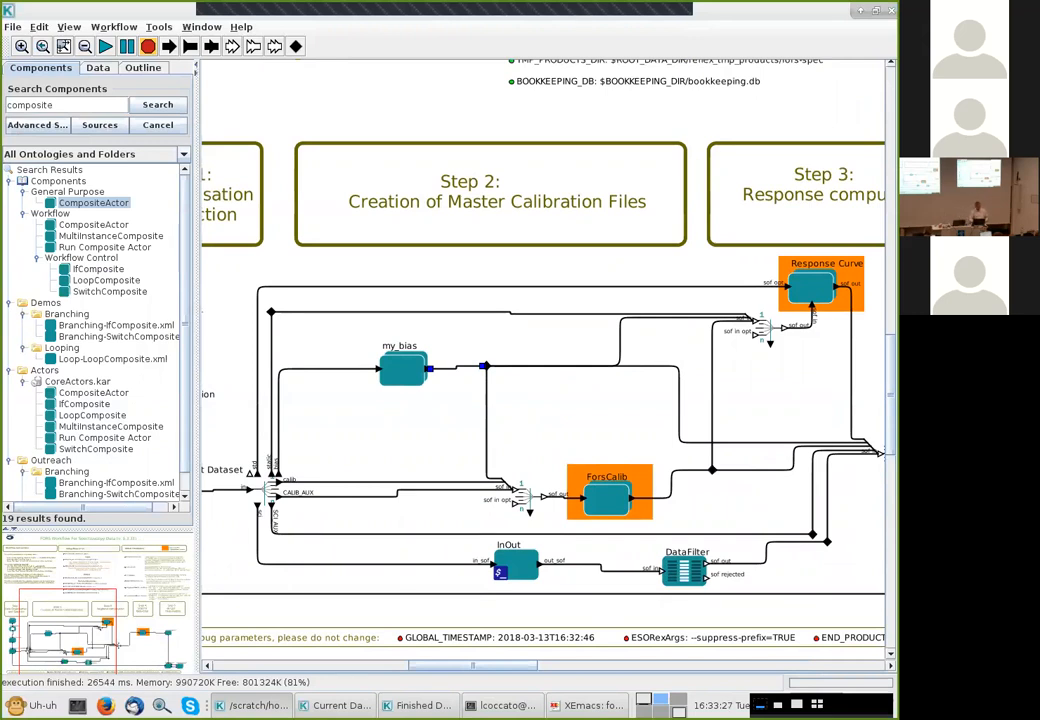
scroll(543, 420, right, 3)
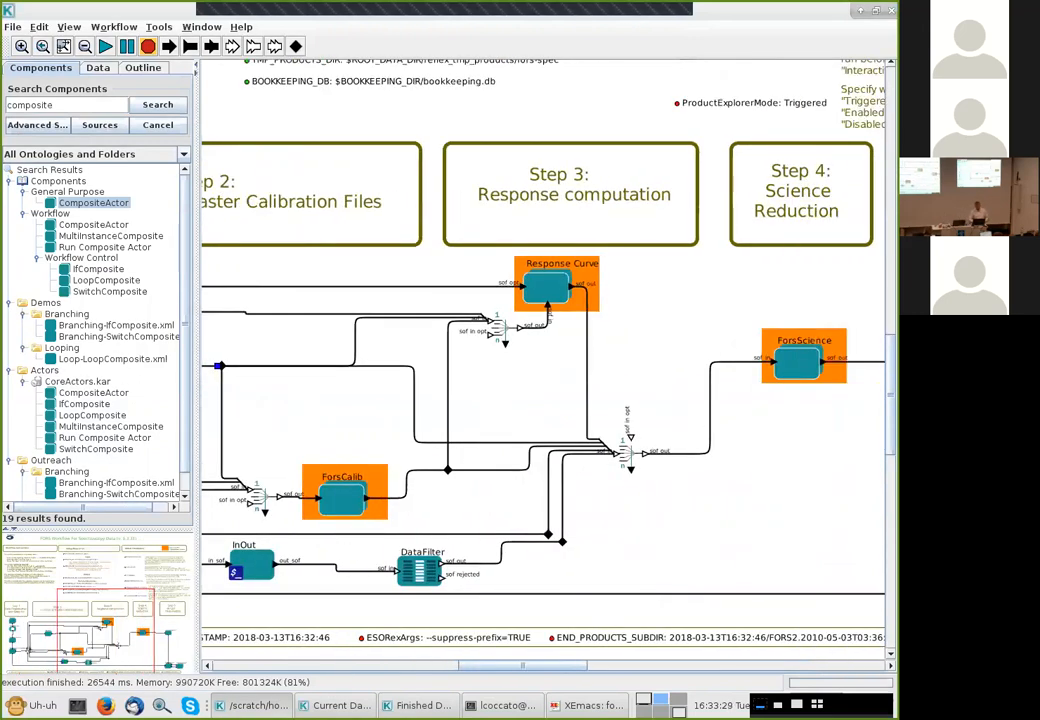
click(804, 362)
right_click(804, 376)
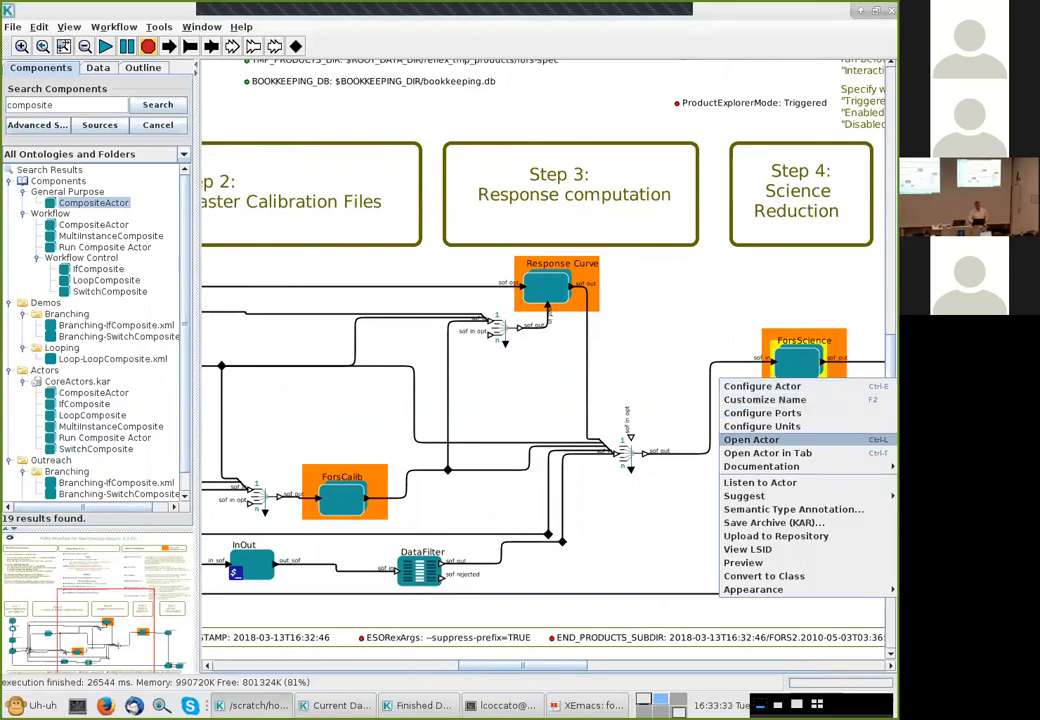
click(751, 440)
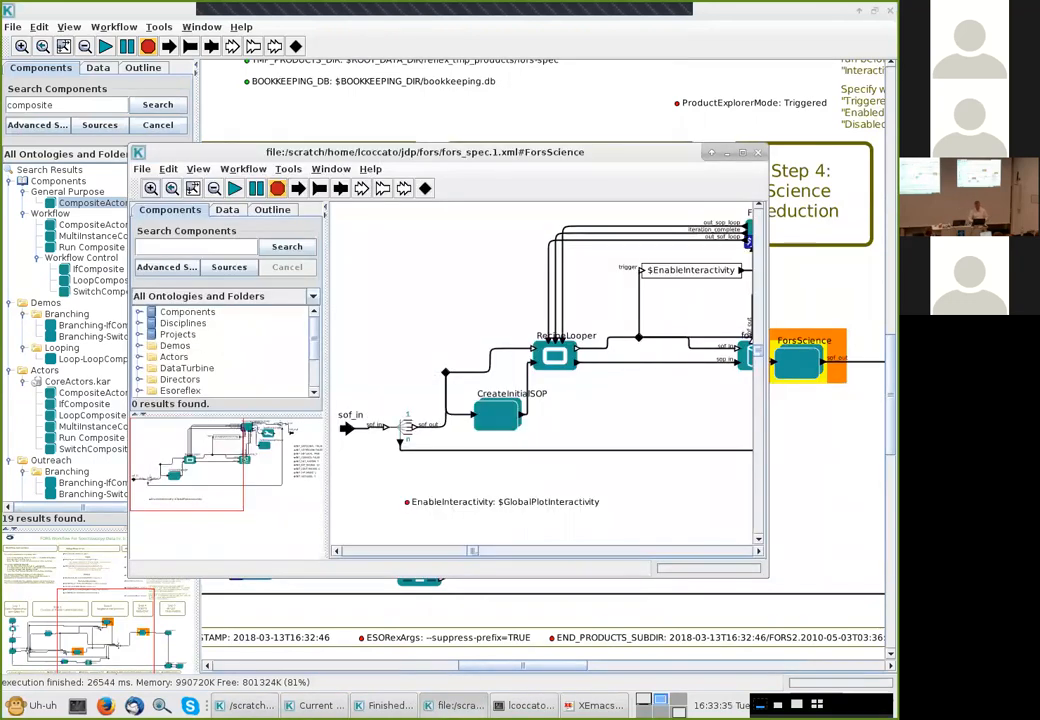
click(742, 152)
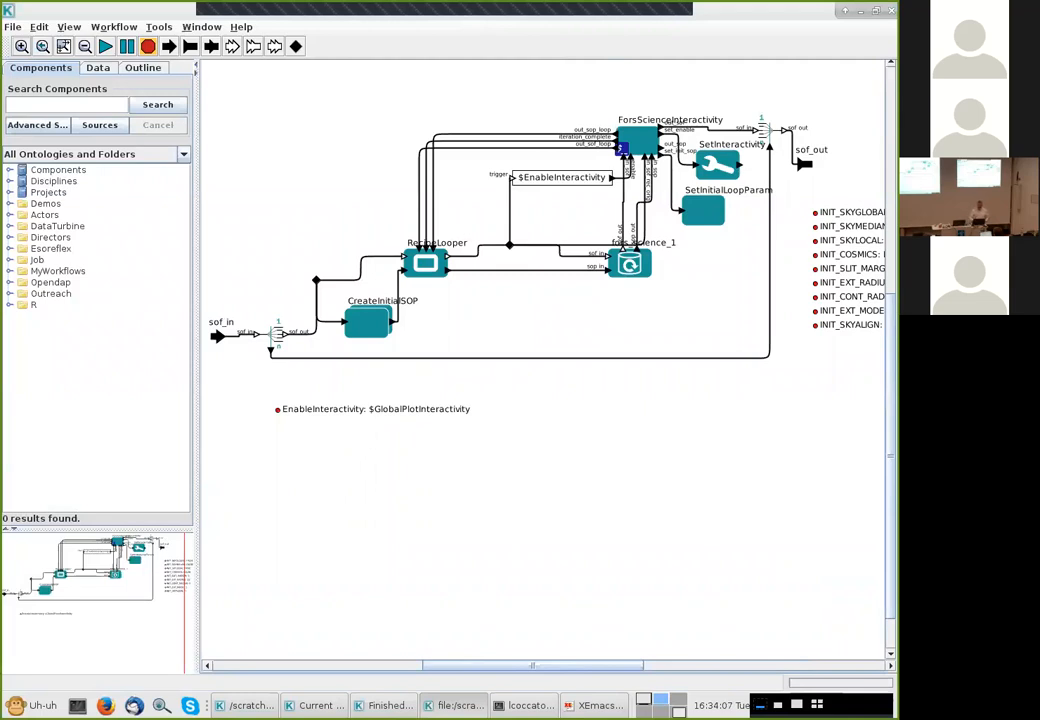
key(ctrl+w)
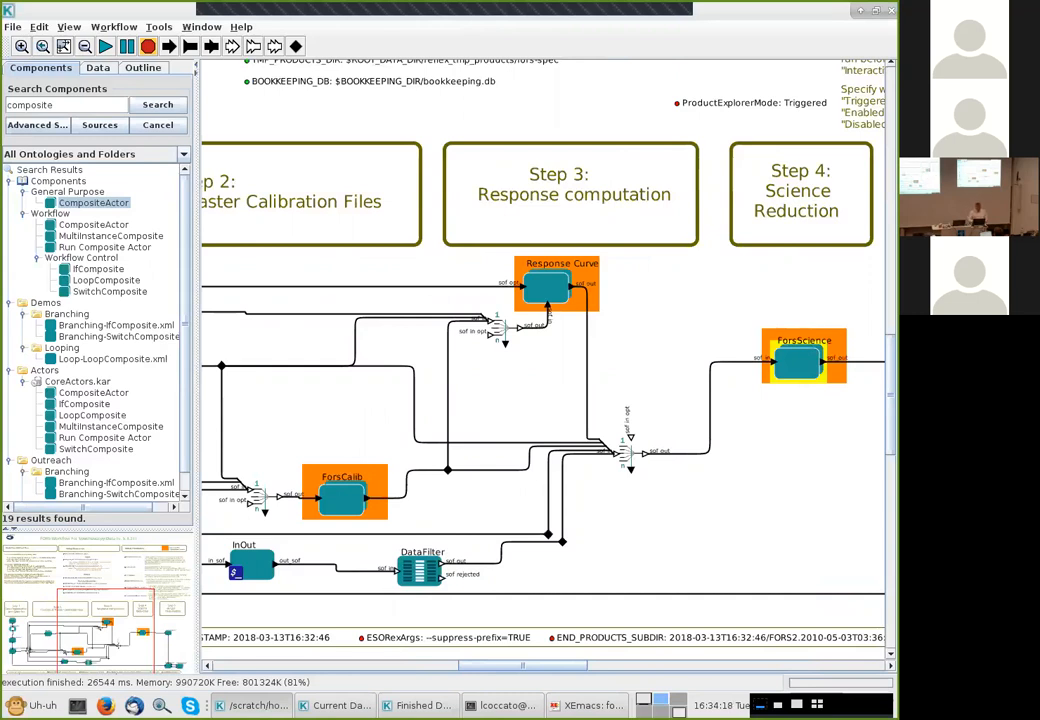
scroll(543, 420, left, 3)
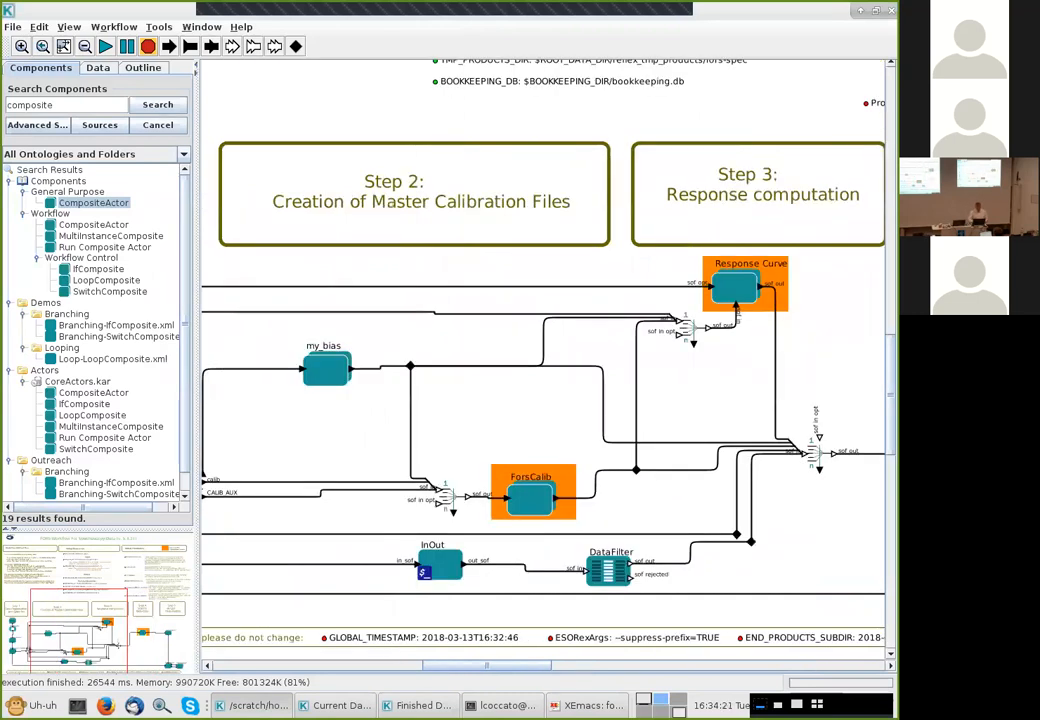
scroll(543, 360, down, 3)
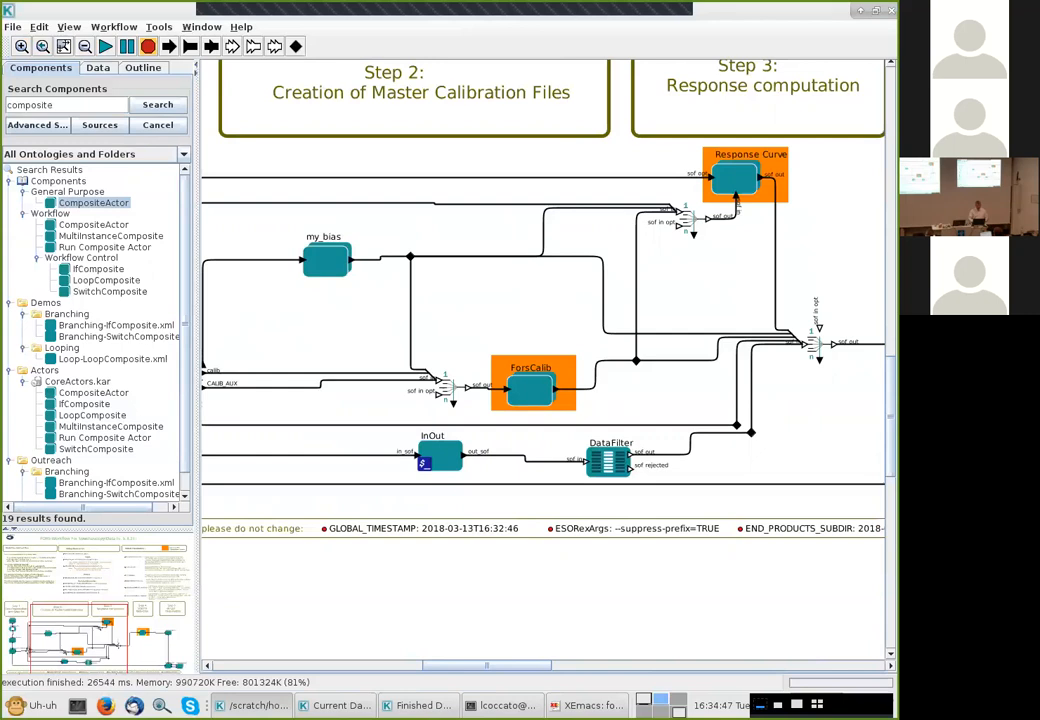
click(13, 26)
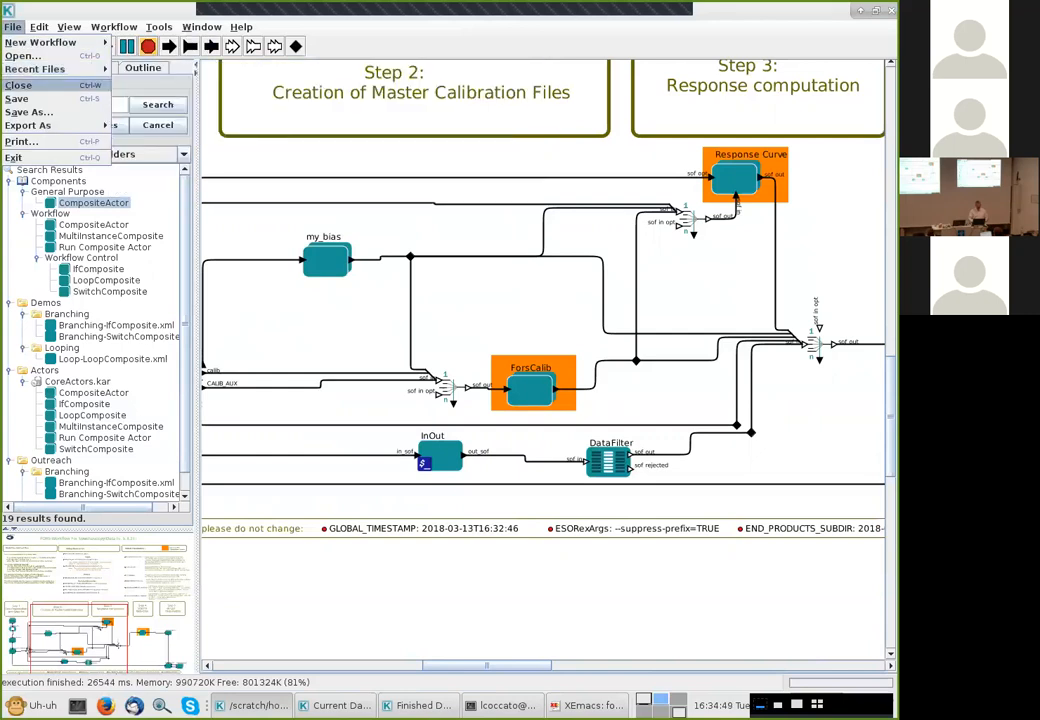
click(22, 56)
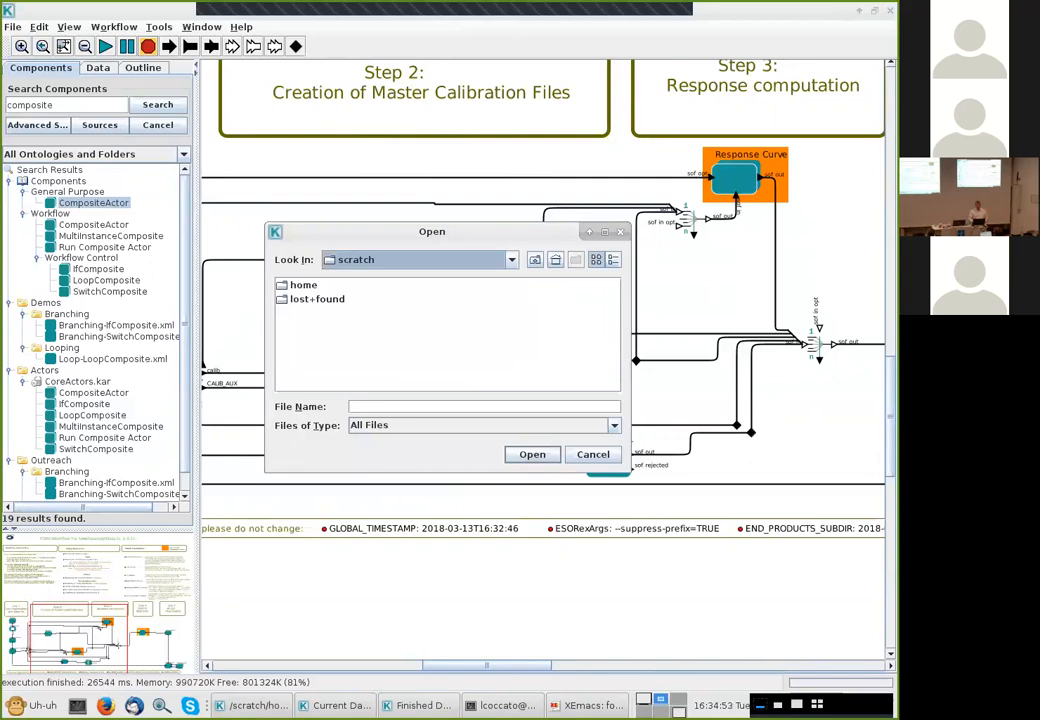
key(Escape)
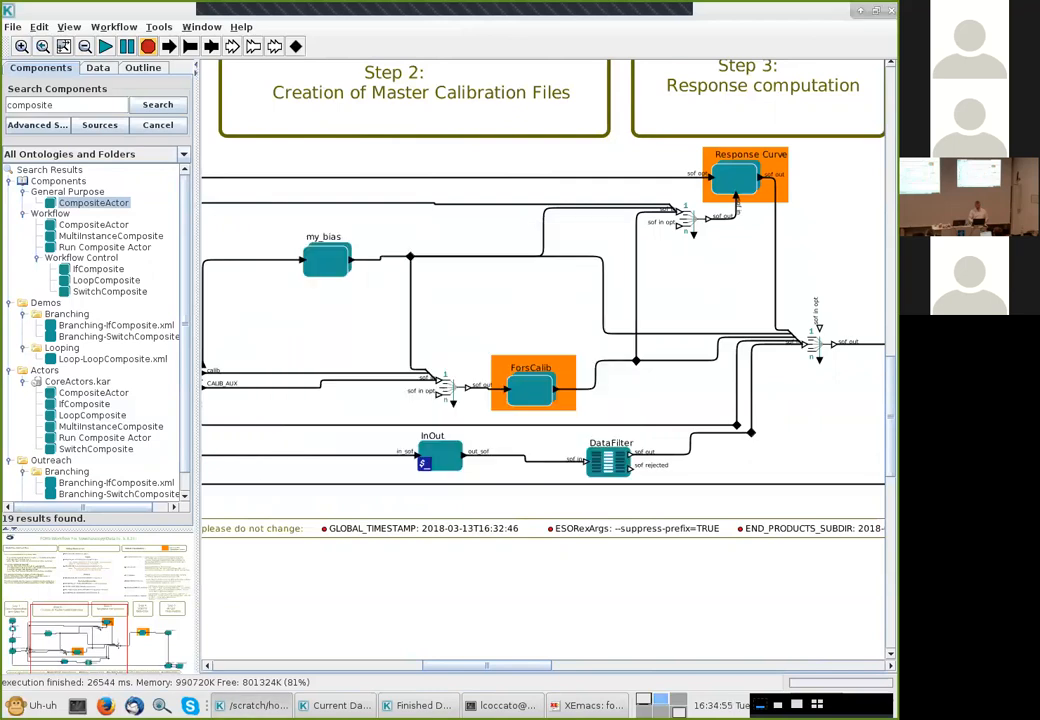
Switch to the terminal and launch esoreflex with the giraf workflow from the home directory
key(alt+Tab)
key(alt+Tab)
key(alt+Tab)
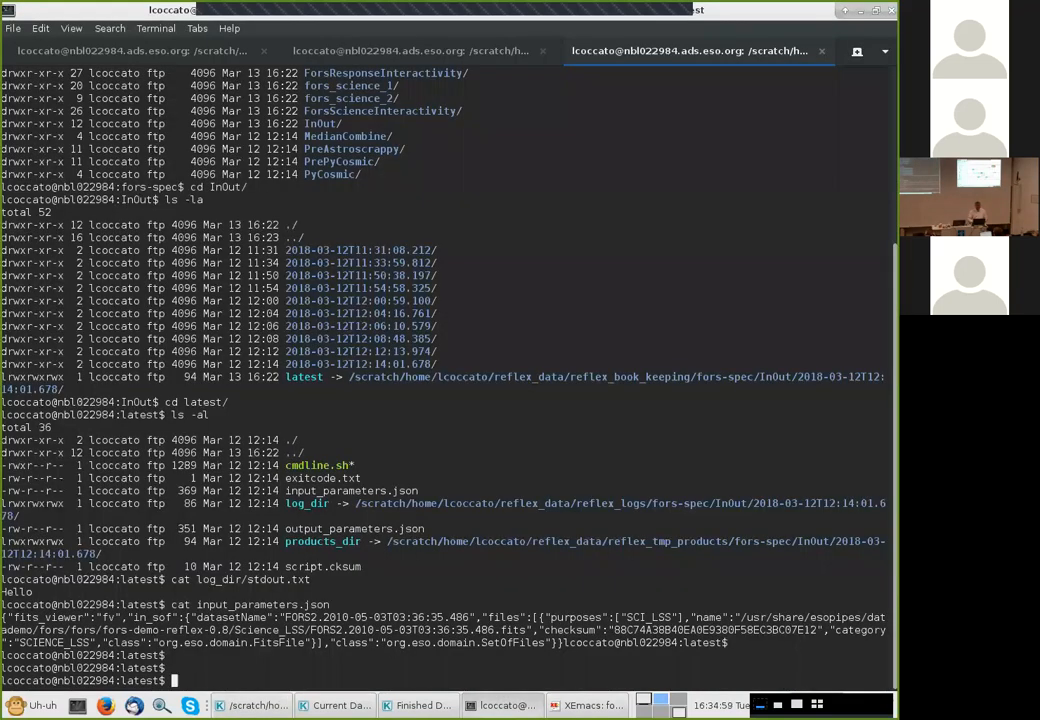
text(cd)
key(Return)
text(esoreflex g)
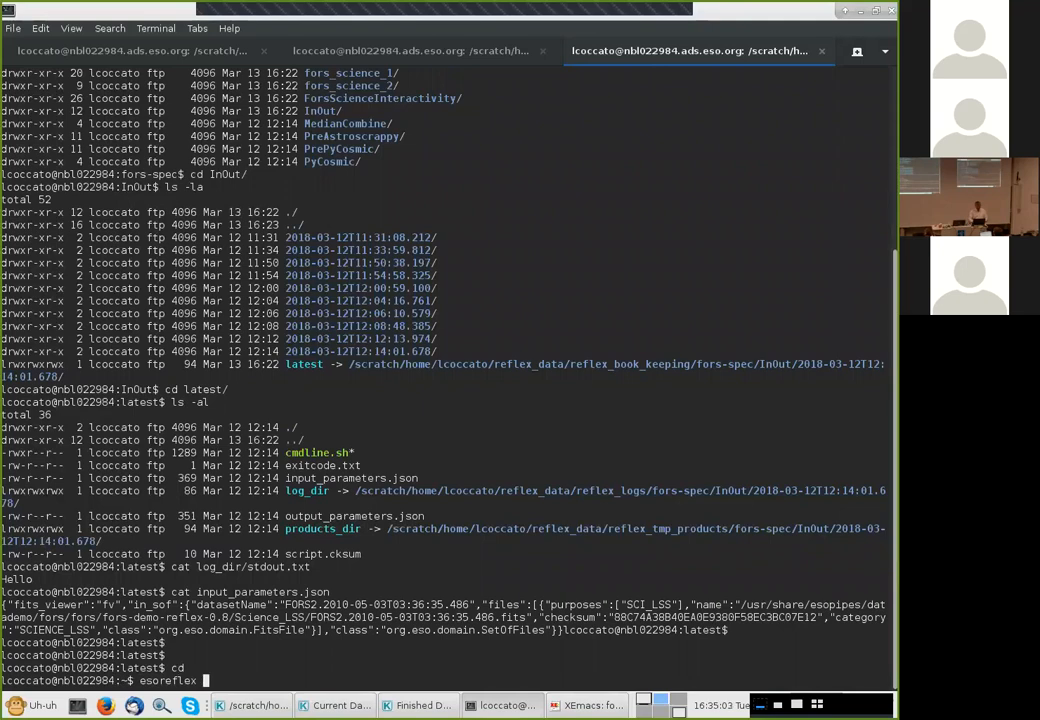
text(irag)
key(BackSpace)
text(f)
key(Return)
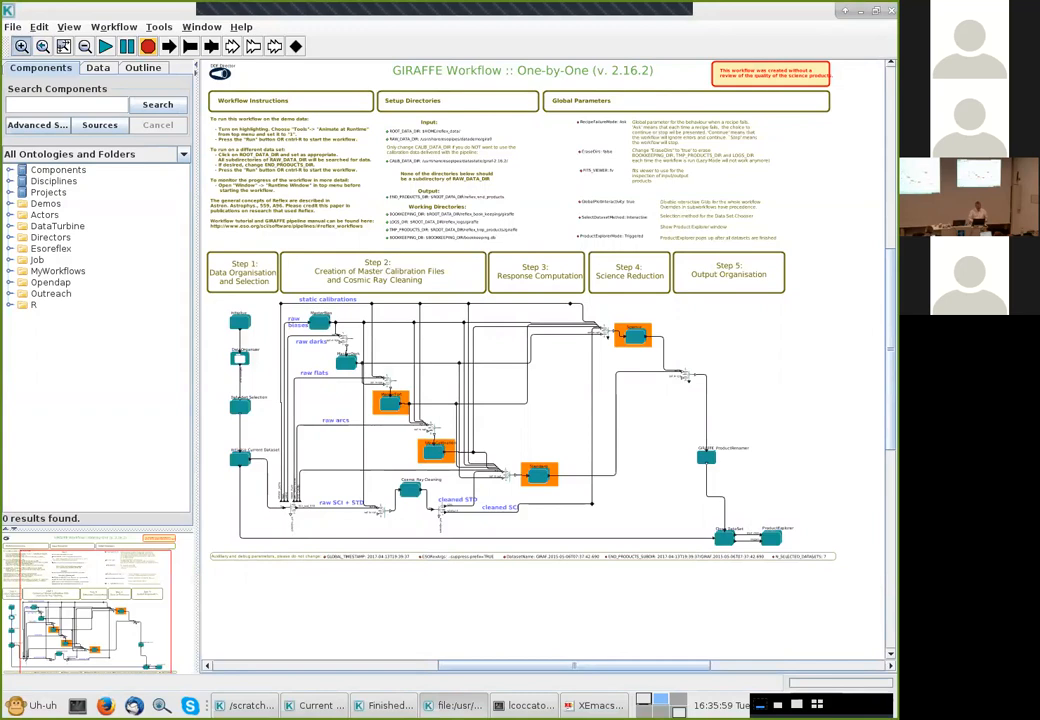
Copy the Cosmic Ray Cleaning actor together with its two neighbouring SOF splitter actors in the GIRAFFE workflow
click(21, 46)
click(21, 46)
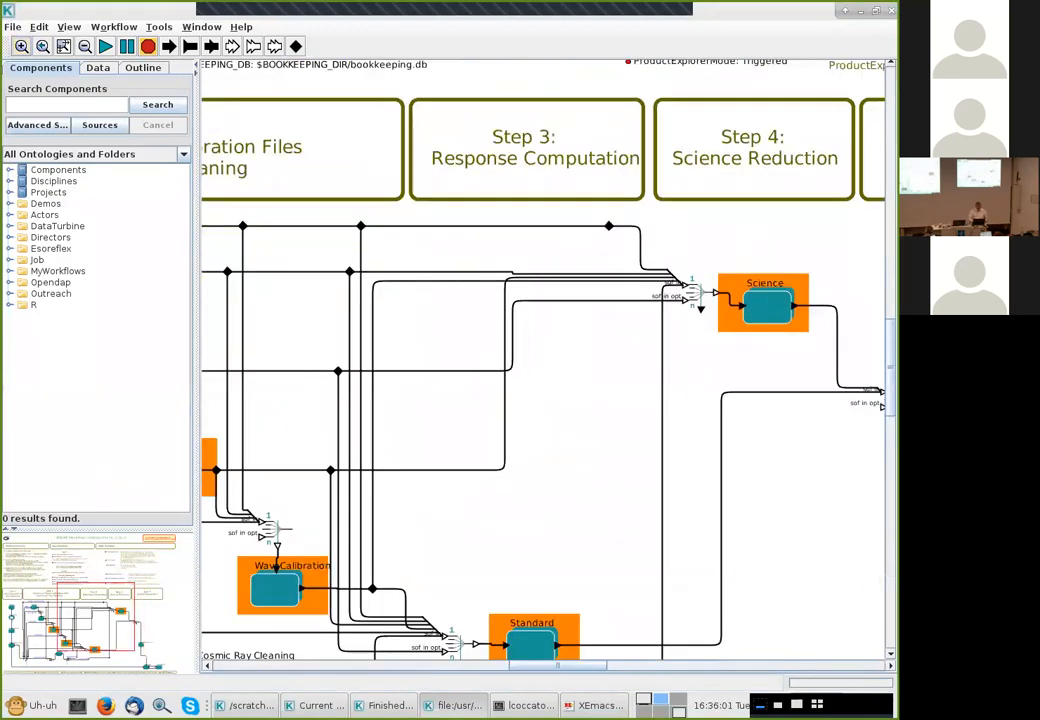
drag(95, 617, 63, 643)
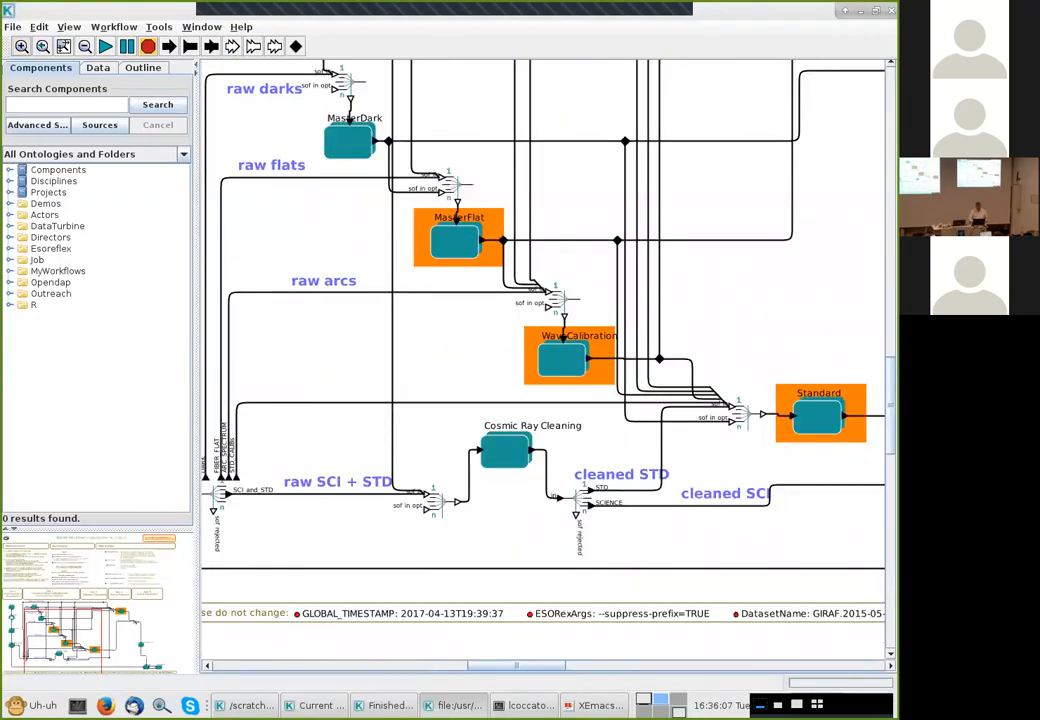
drag(434, 421, 569, 544)
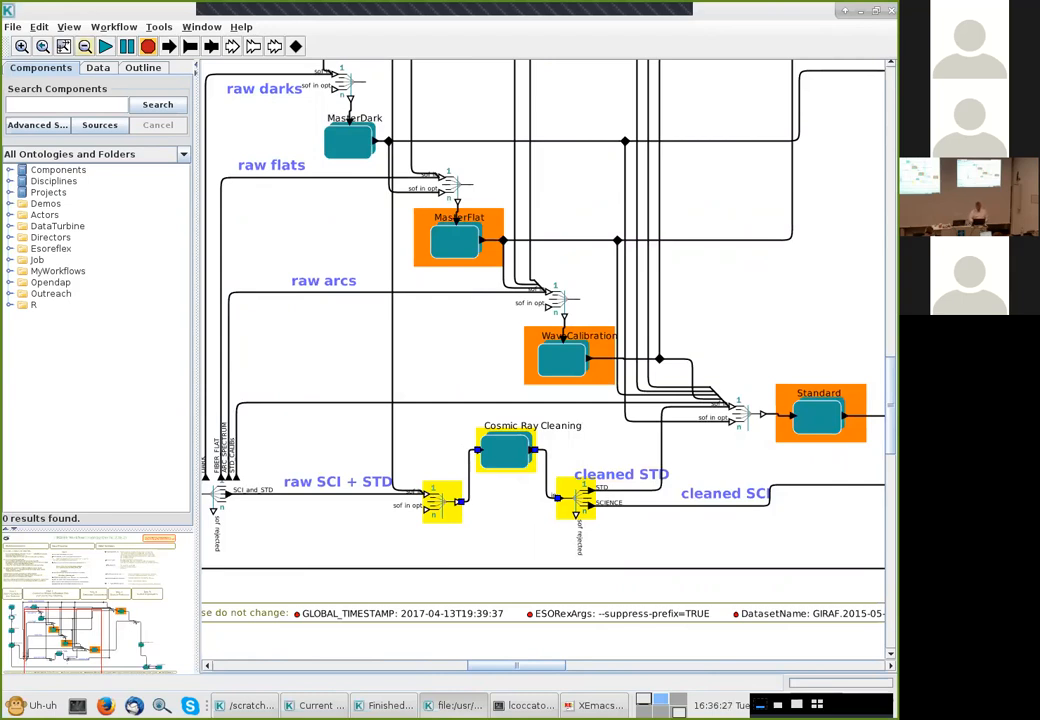
click(39, 26)
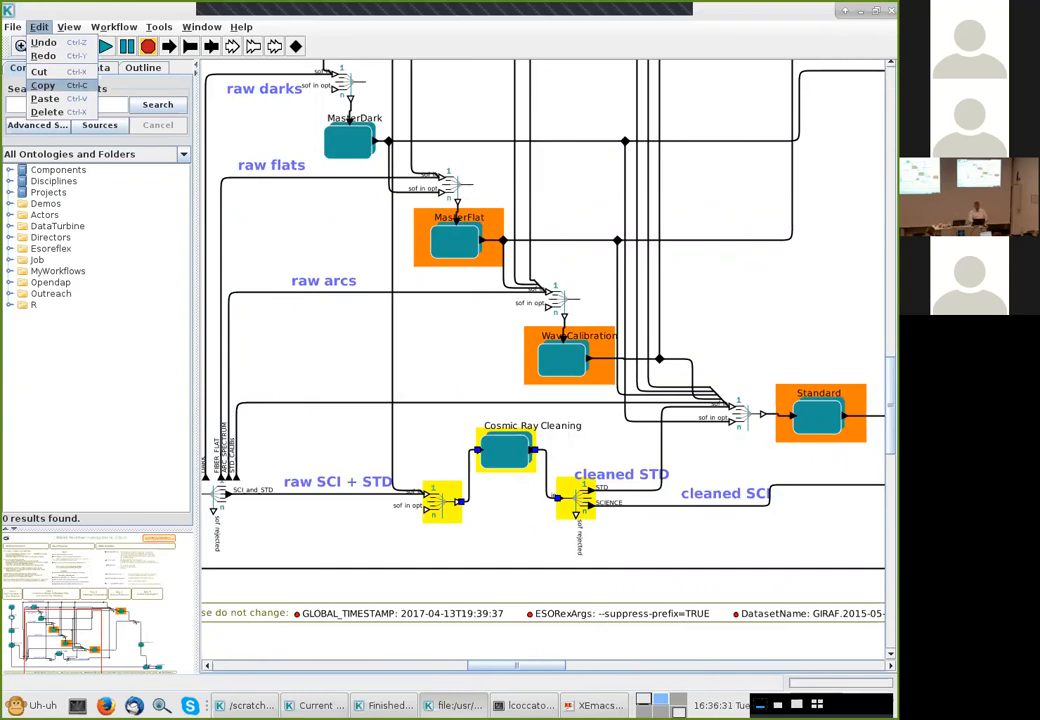
click(43, 85)
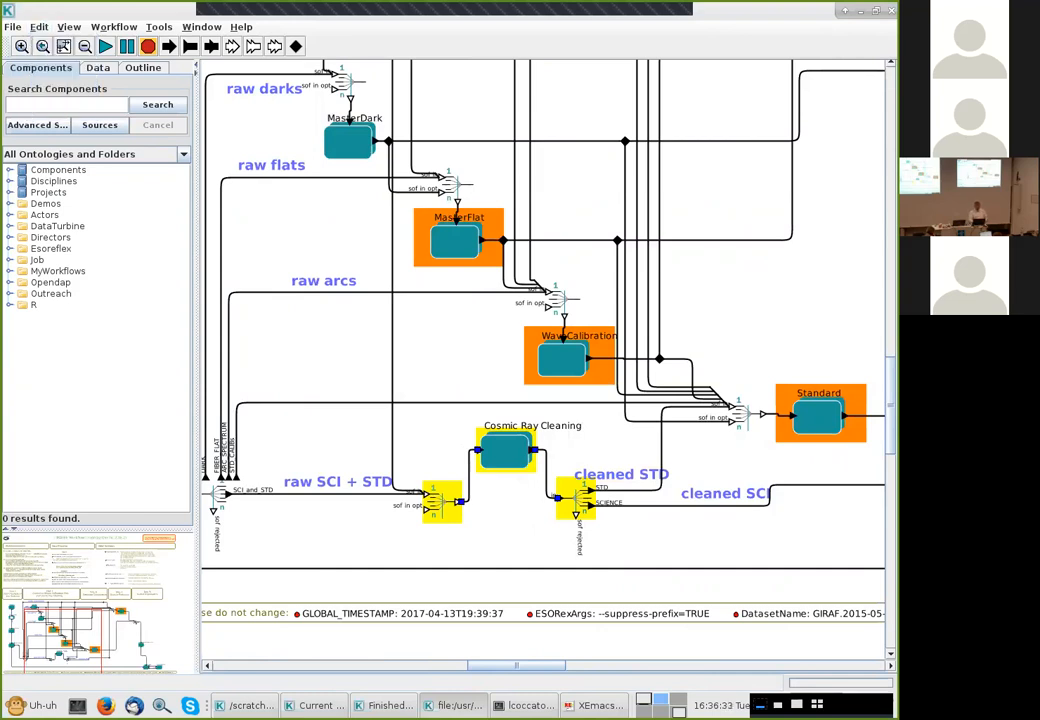
Paste the copied actors into the FORS workflow and move them beside my_bias
key(alt+Tab)
key(alt+Tab)
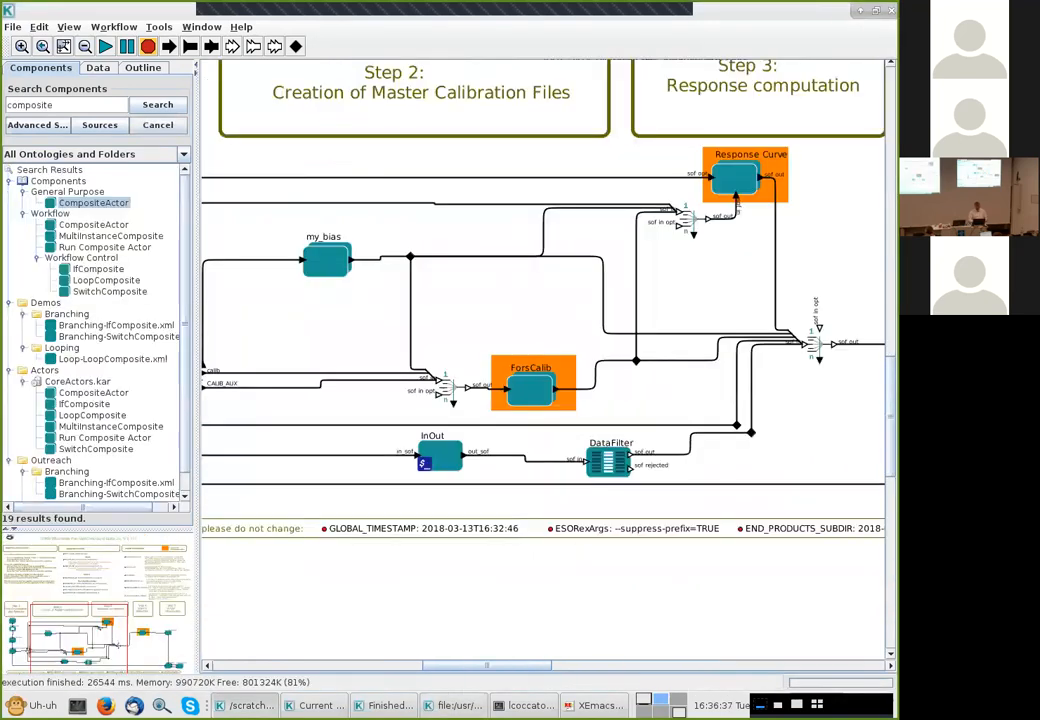
click(69, 27)
mouse_move(39, 27)
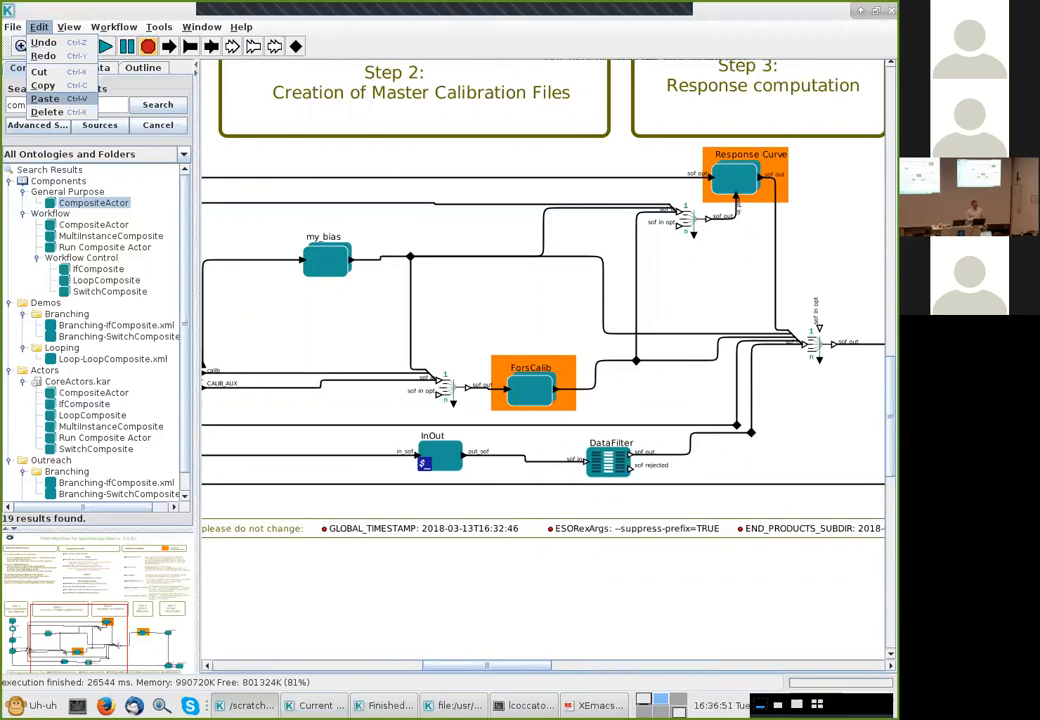
click(205, 160)
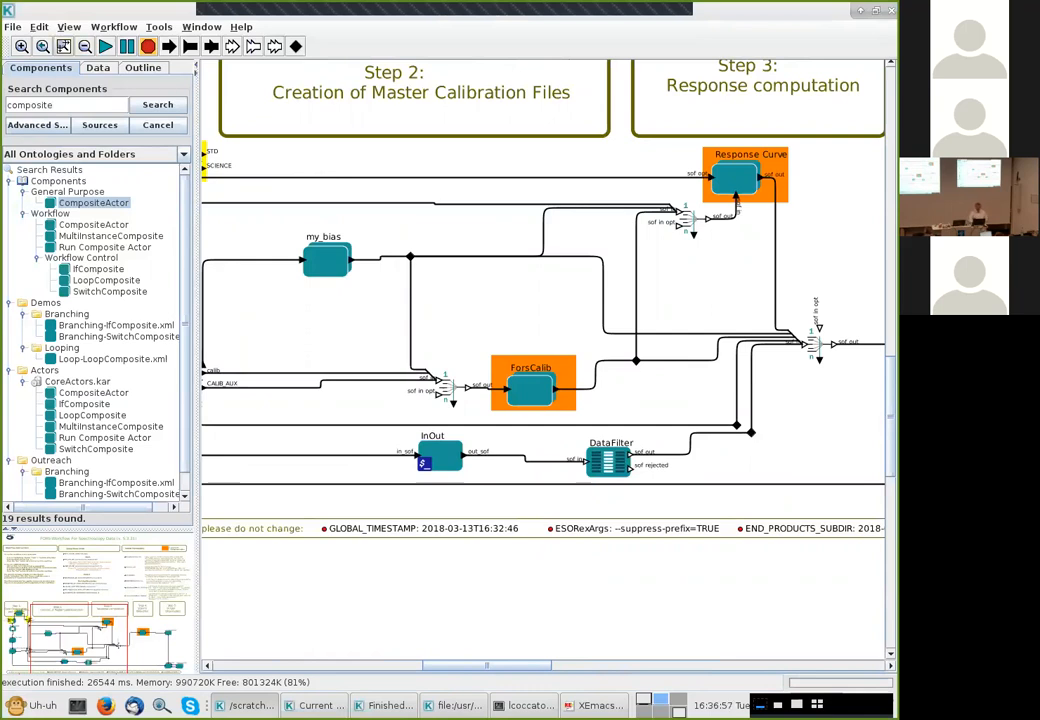
click(64, 47)
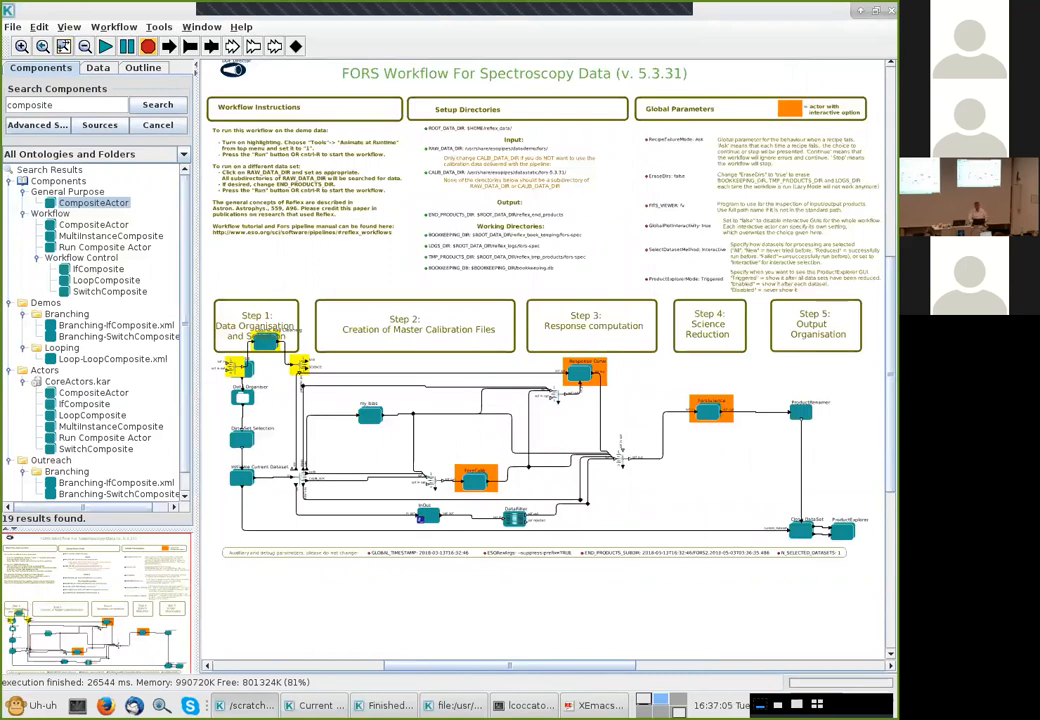
drag(265, 344, 367, 465)
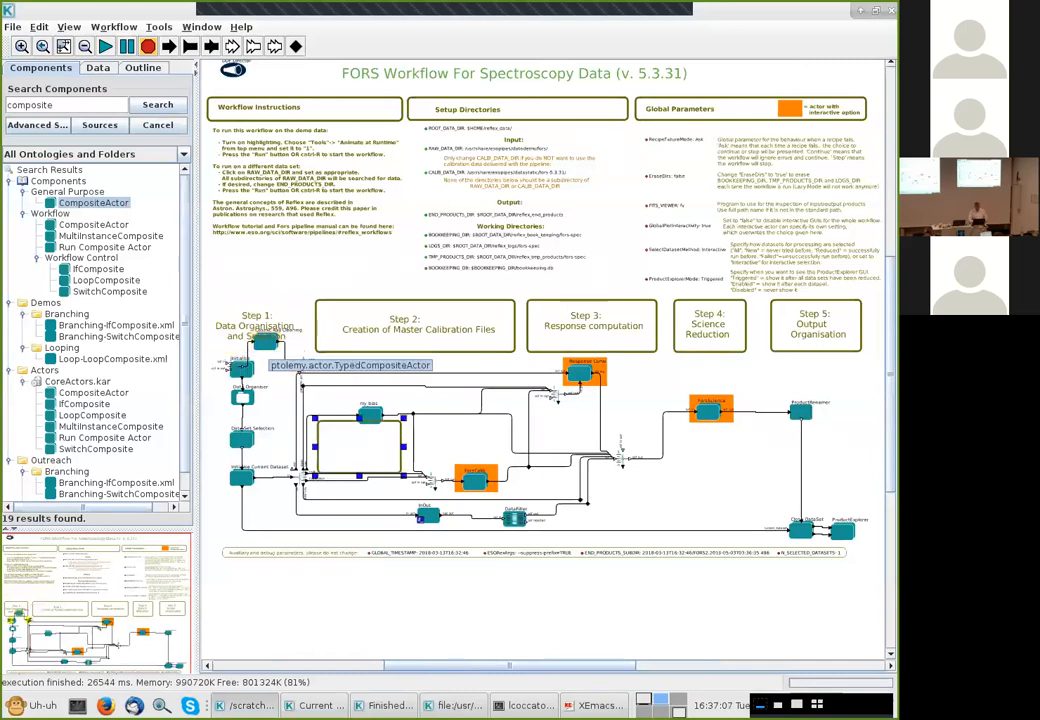
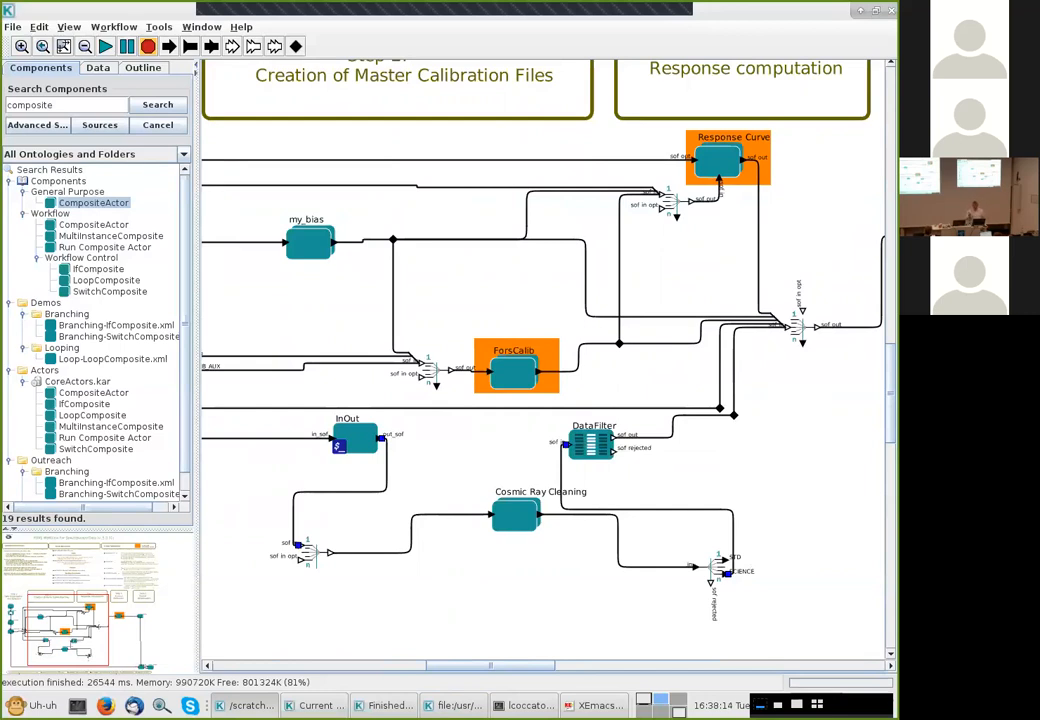
Move the InOut actor left and the copied SOF splitter beside it, then link the splitter's input to my_bias's output relation
drag(357, 438, 247, 452)
drag(305, 550, 406, 543)
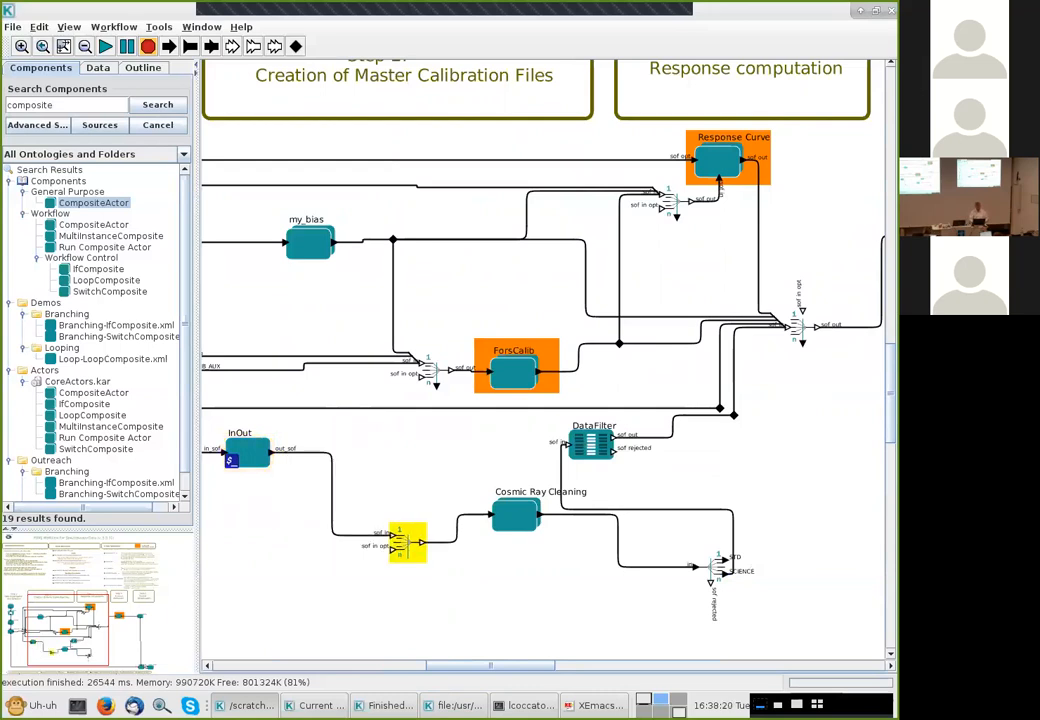
mouse_move(391, 535)
mouse_down()
mouse_move(383, 493)
mouse_move(401, 492)
mouse_move(372, 478)
mouse_move(415, 471)
mouse_move(390, 455)
mouse_move(369, 473)
mouse_move(362, 410)
mouse_move(371, 478)
mouse_move(395, 464)
mouse_move(343, 190)
mouse_move(366, 262)
mouse_move(393, 242)
mouse_up()
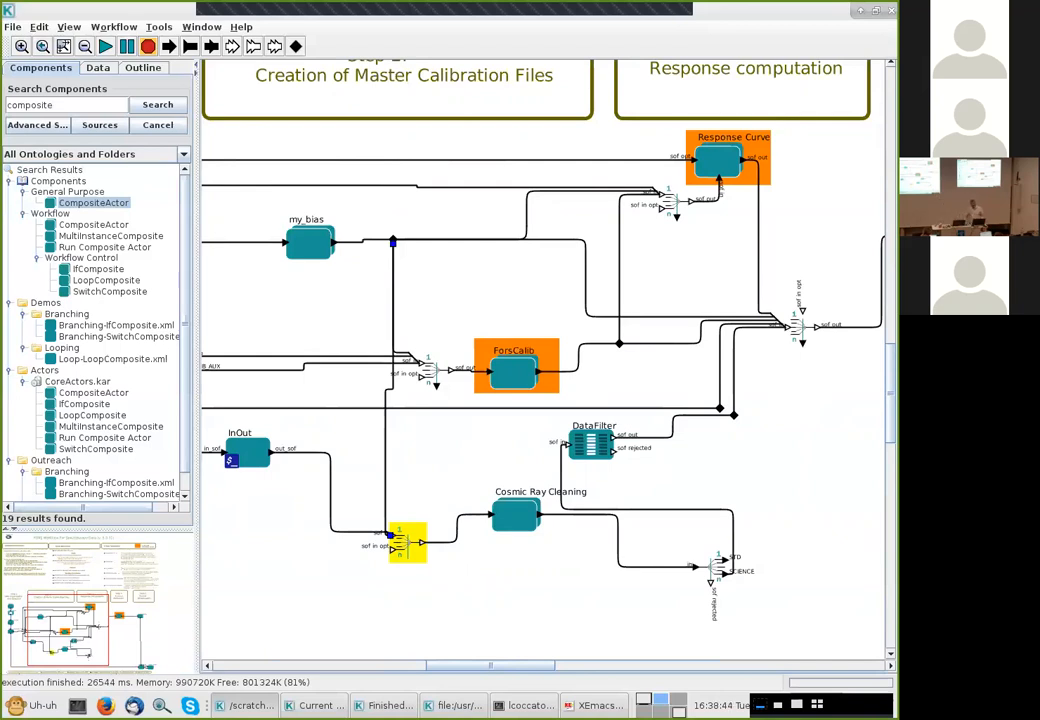
Move the DataFilter actor right and reroute the splitter's input link away from the my_bias relation
drag(592, 445, 692, 453)
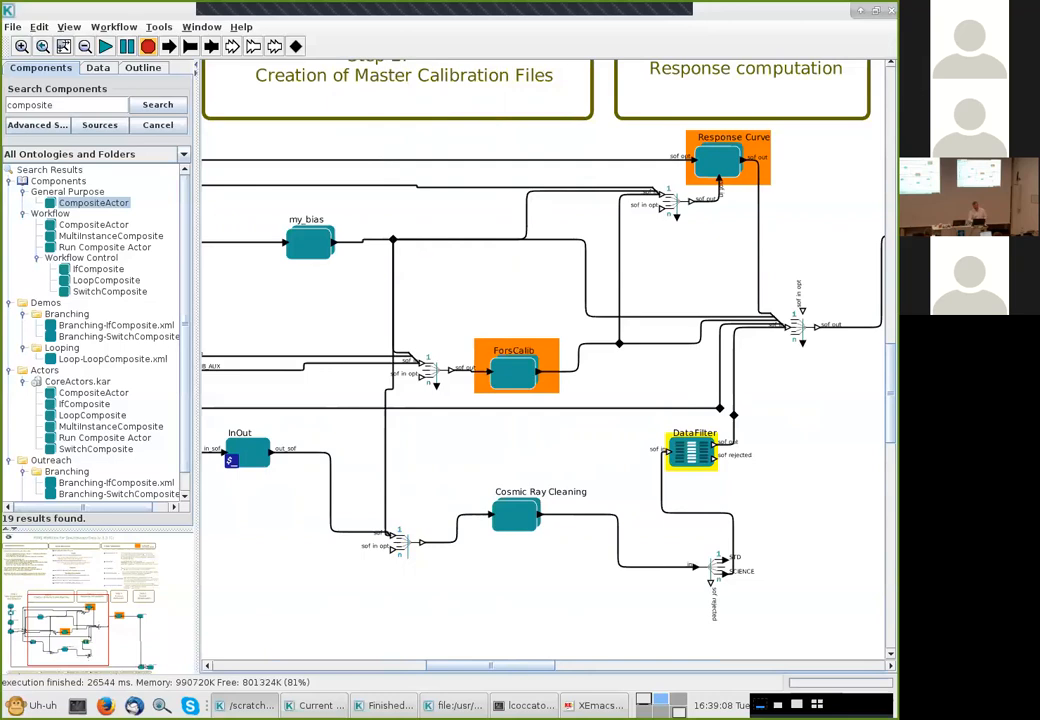
click(393, 241)
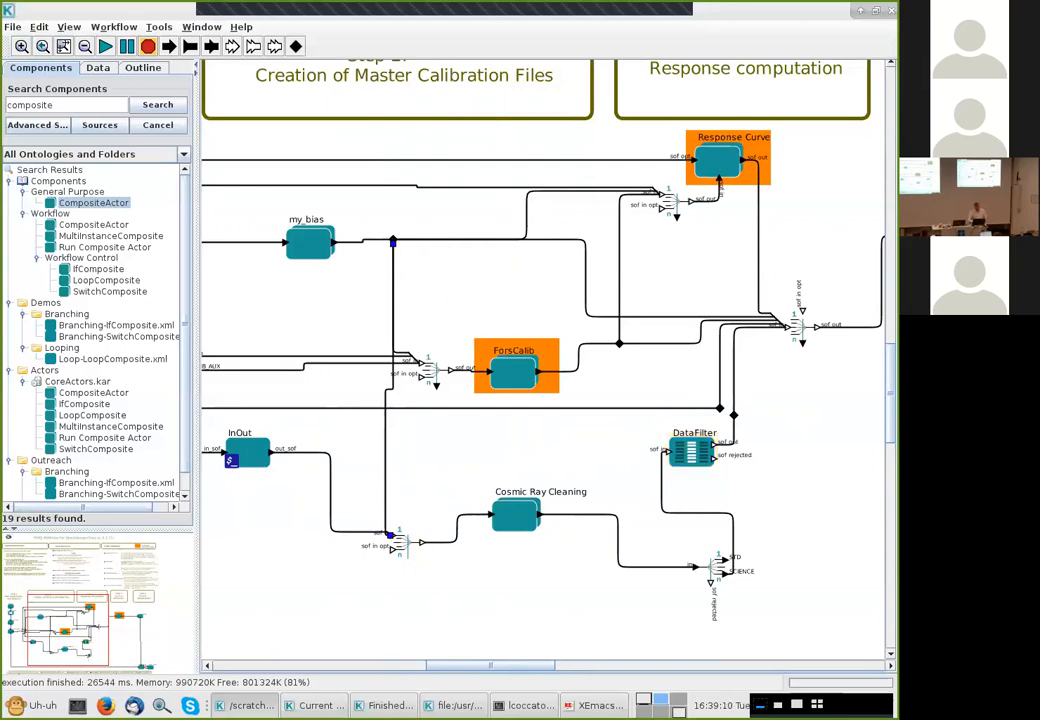
click(400, 300)
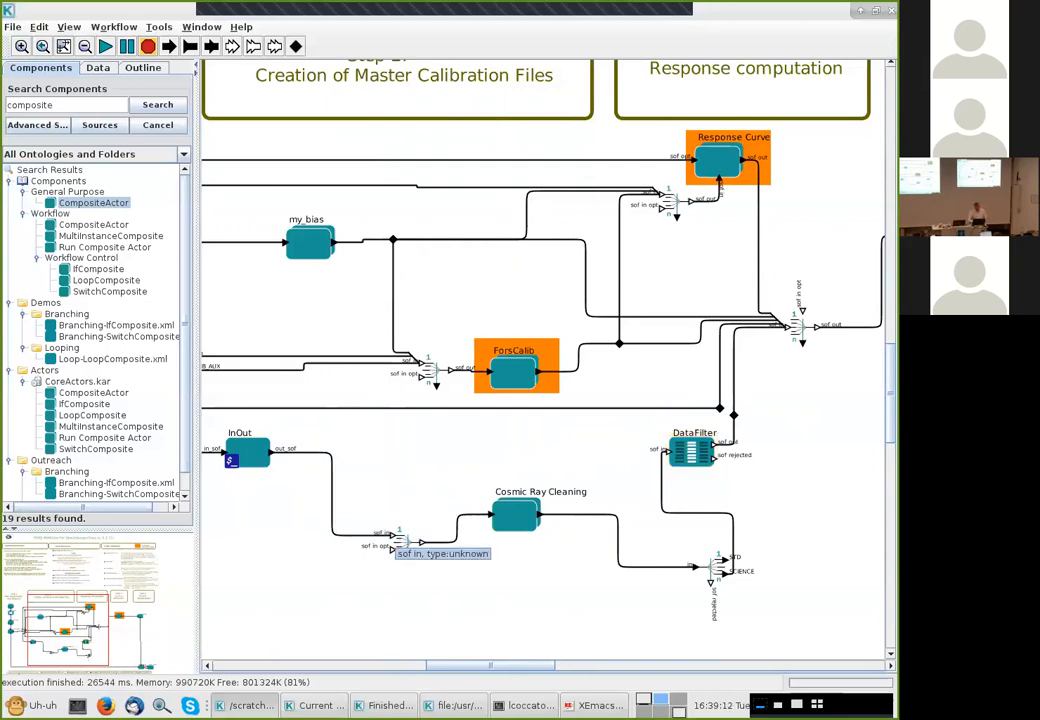
drag(393, 537, 385, 408)
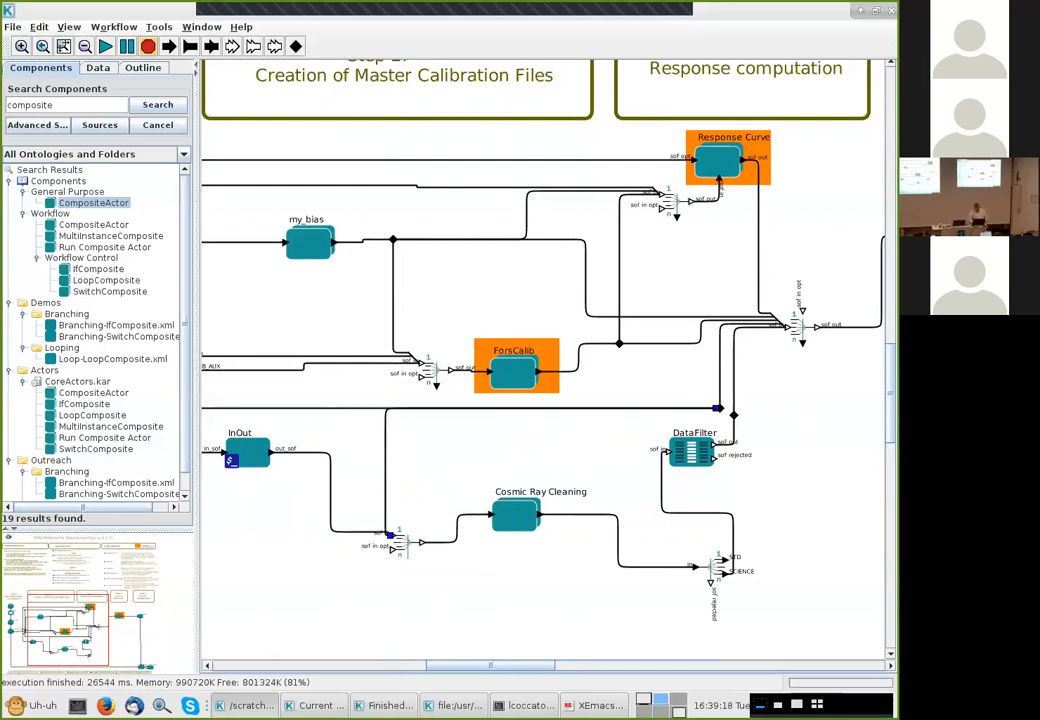
drag(716, 408, 352, 431)
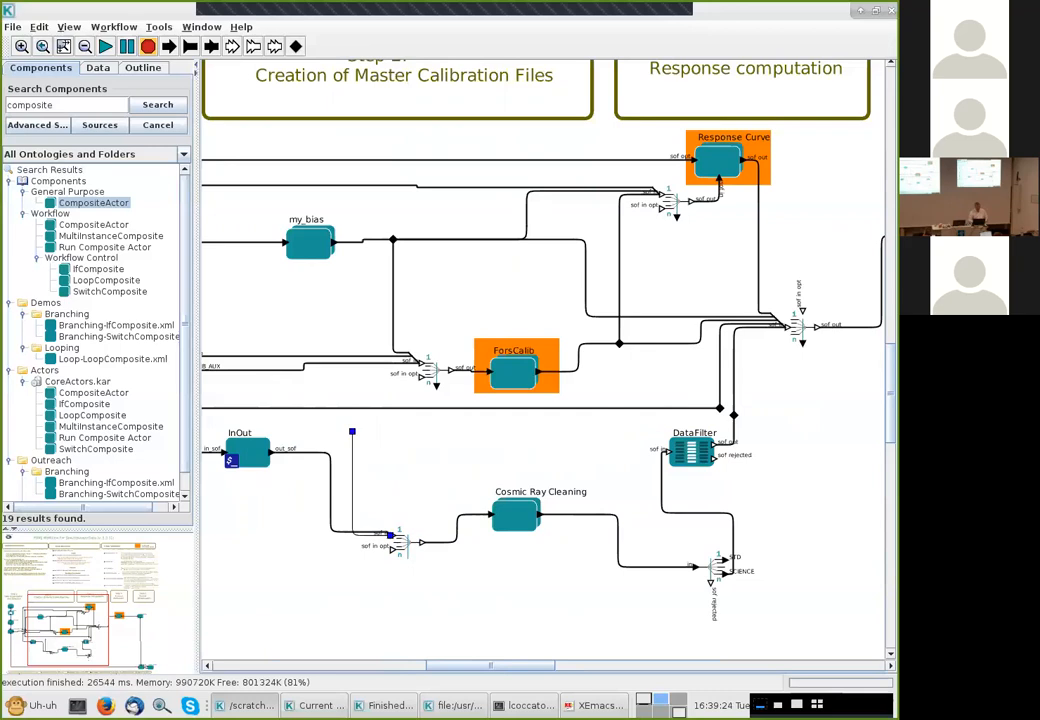
Reconnect the splitter's dangling input link to the relation on my_bias's output
scroll(545, 360, up, 5)
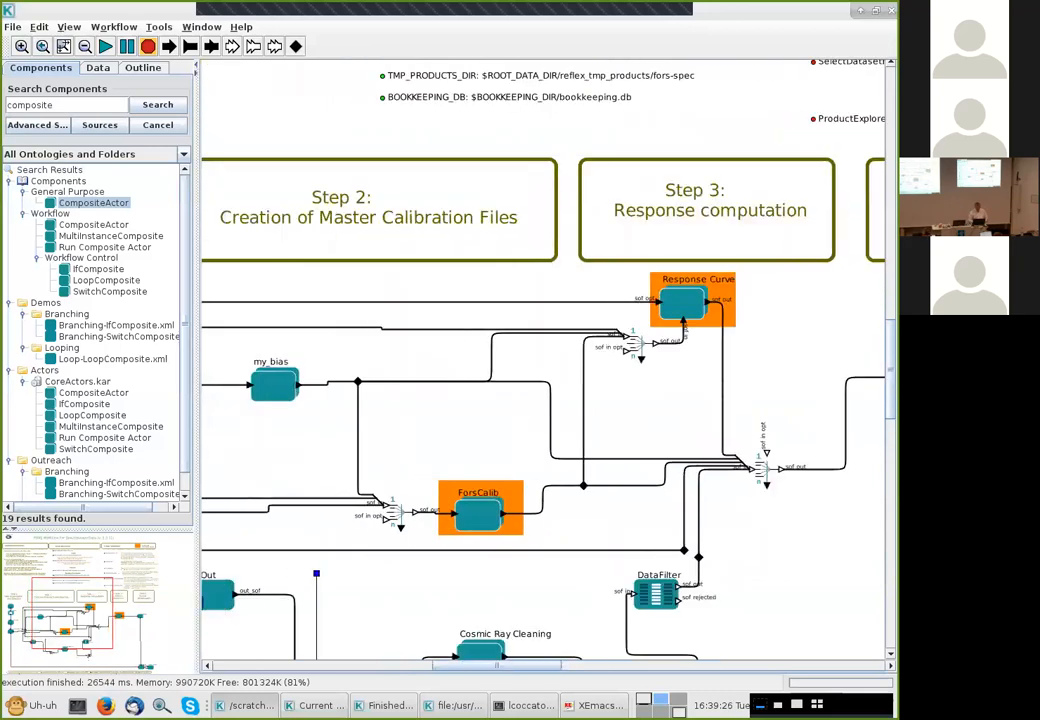
scroll(545, 360, down, 3)
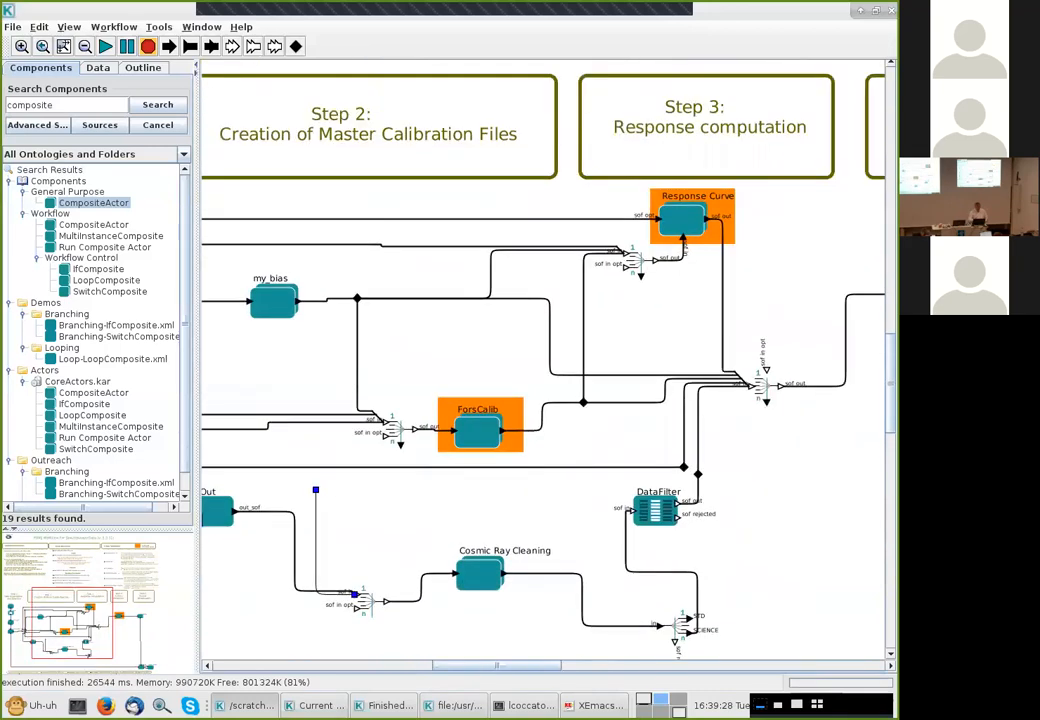
scroll(545, 360, left, 3)
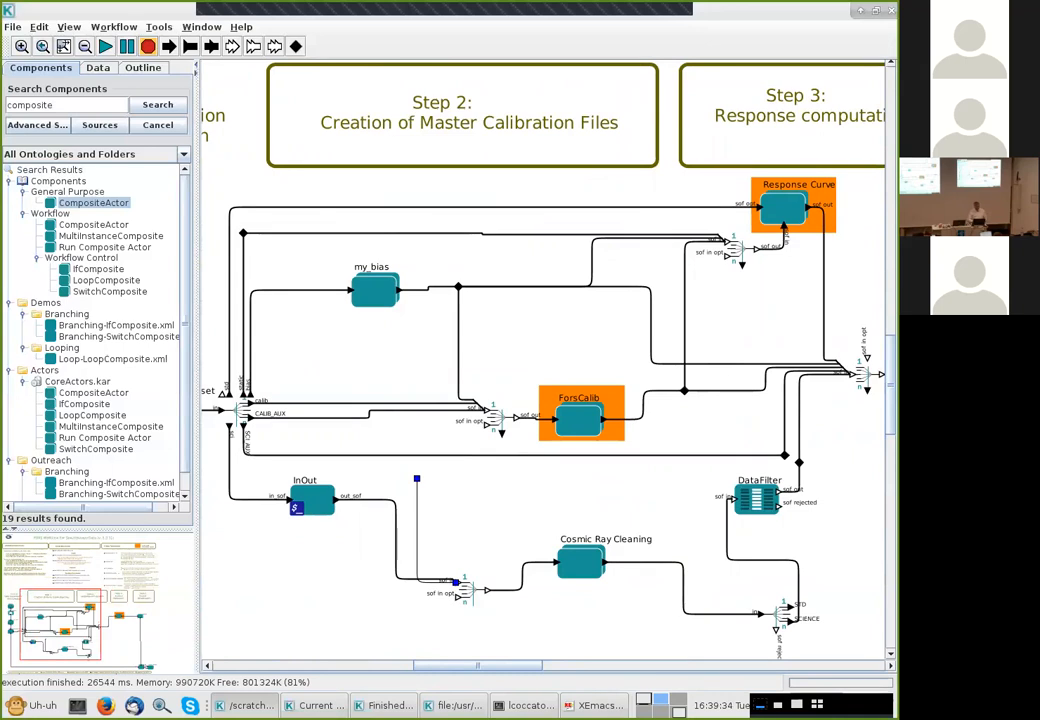
drag(416, 479, 354, 401)
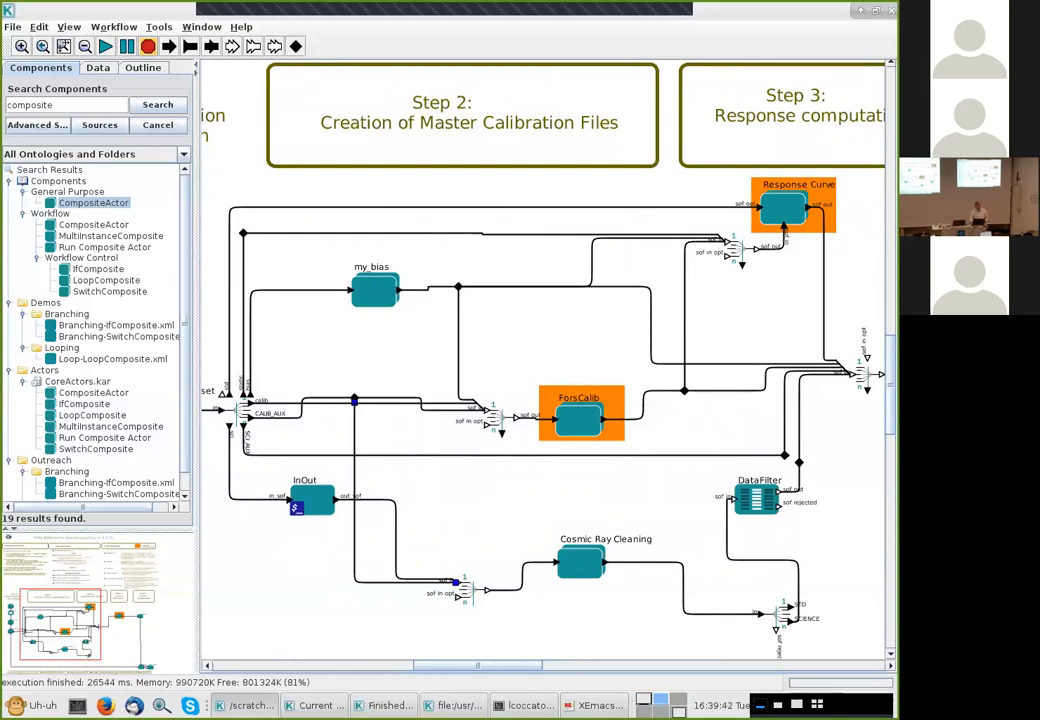
drag(354, 401, 458, 288)
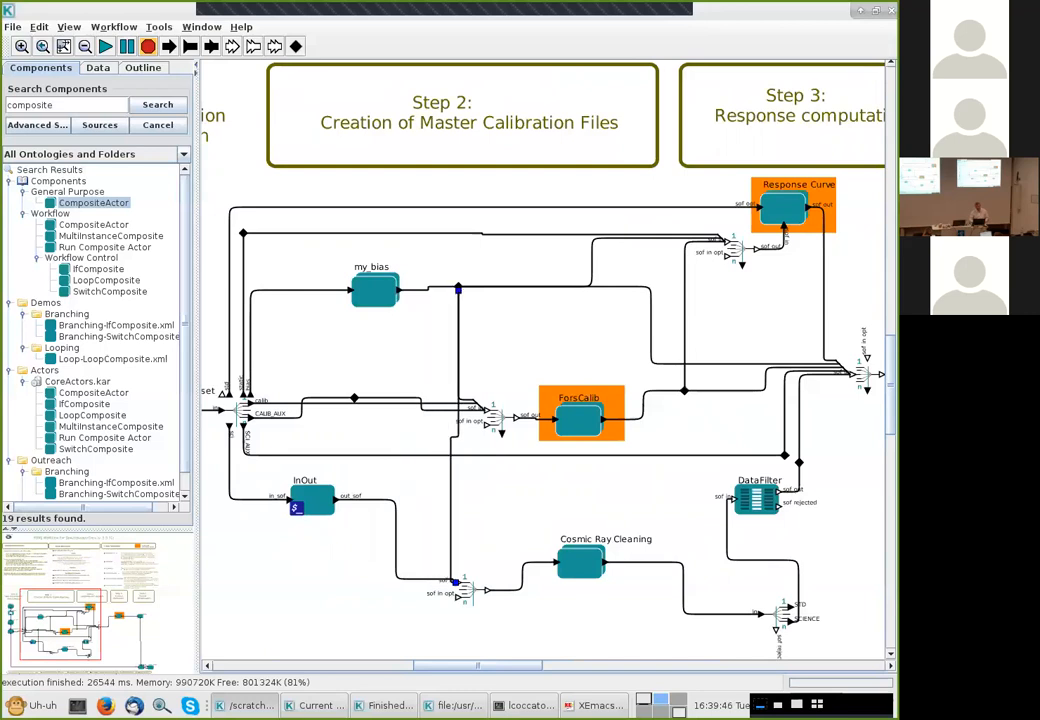
Delete the stray relation and connect the router's CALIB_AUX output to the sof in opt port of the splitter before ForsCalib
drag(354, 398, 357, 427)
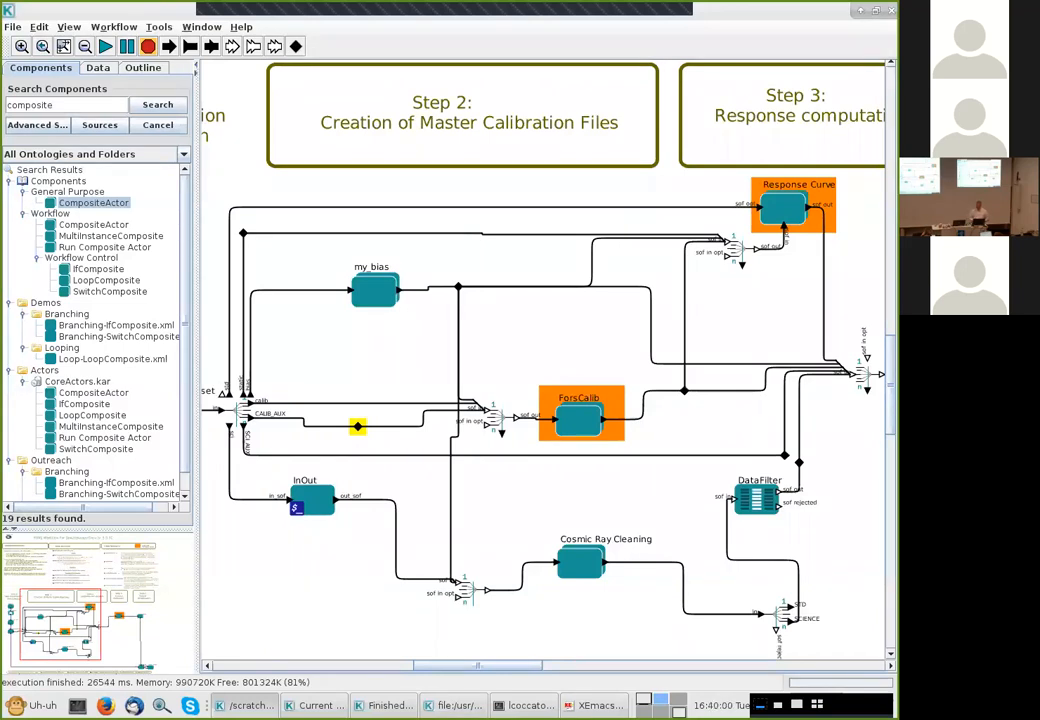
key(Delete)
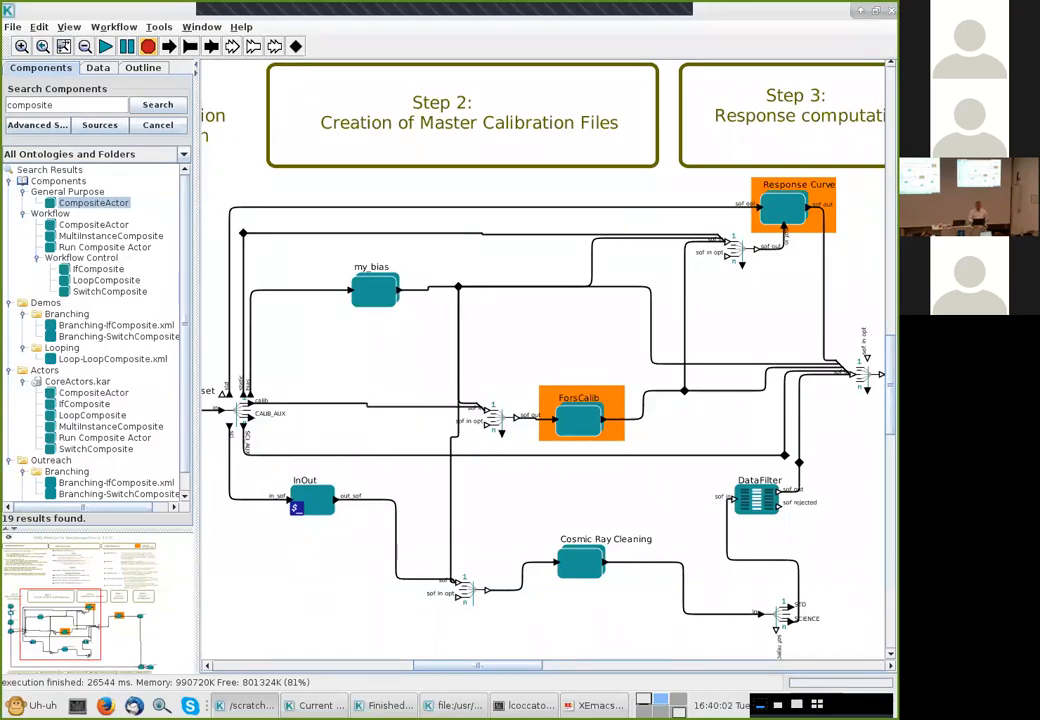
drag(487, 425, 252, 417)
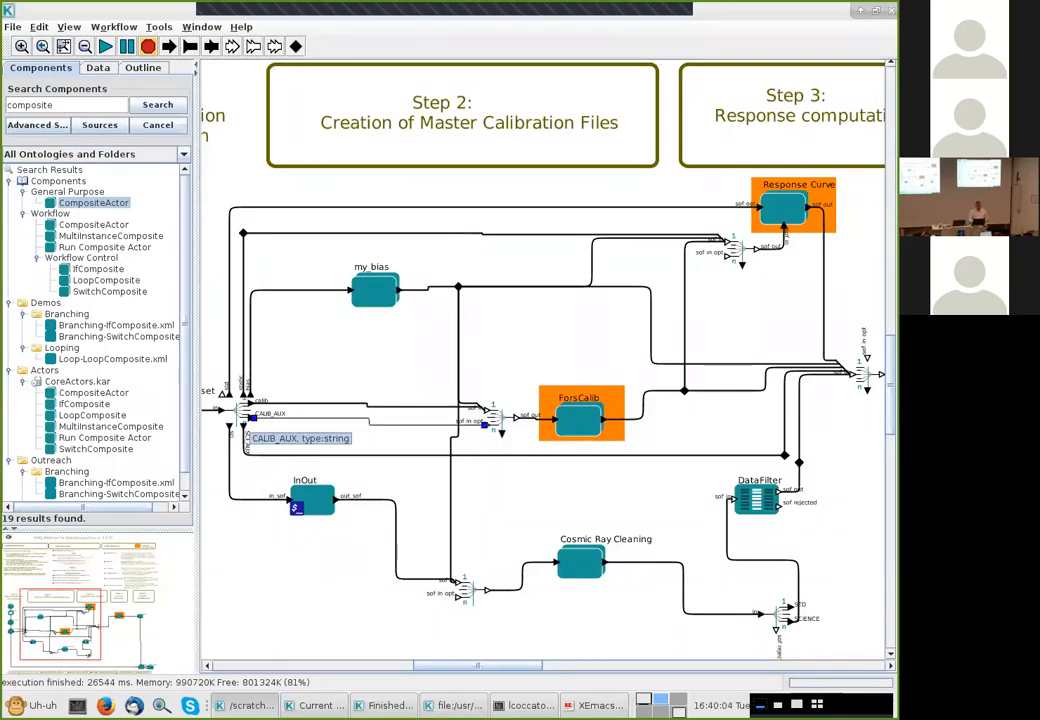
click(394, 345)
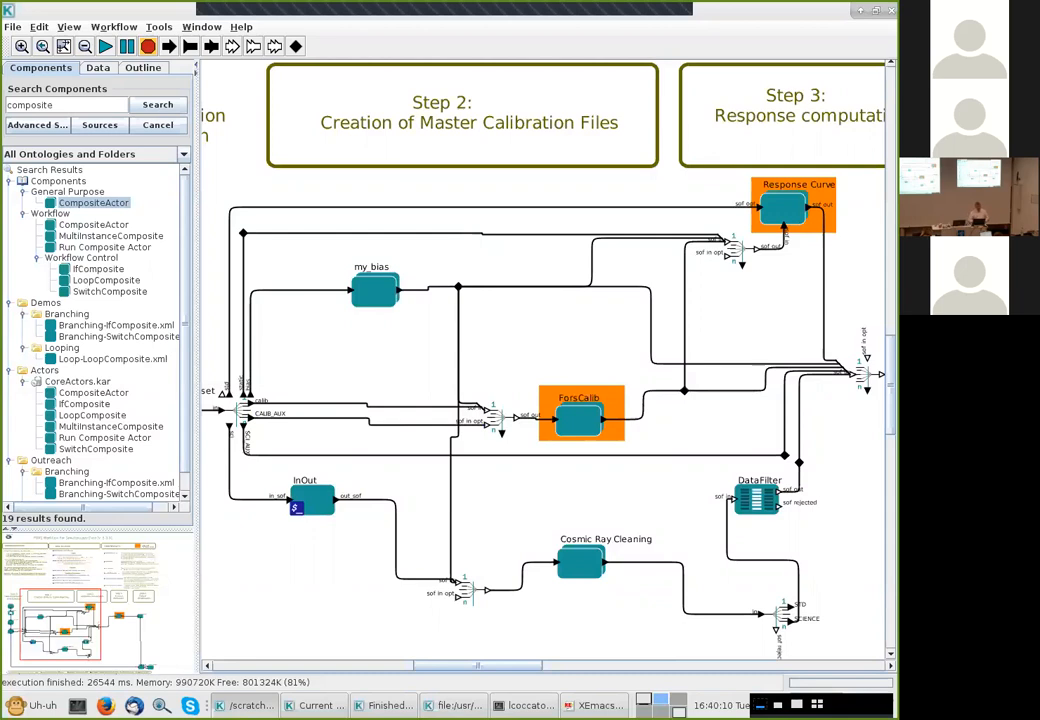
Run the workflow on the FORS2.2010-05-03T03:36:35.486 dataset, continue past frame selection, and close the Current DataSet window
click(105, 46)
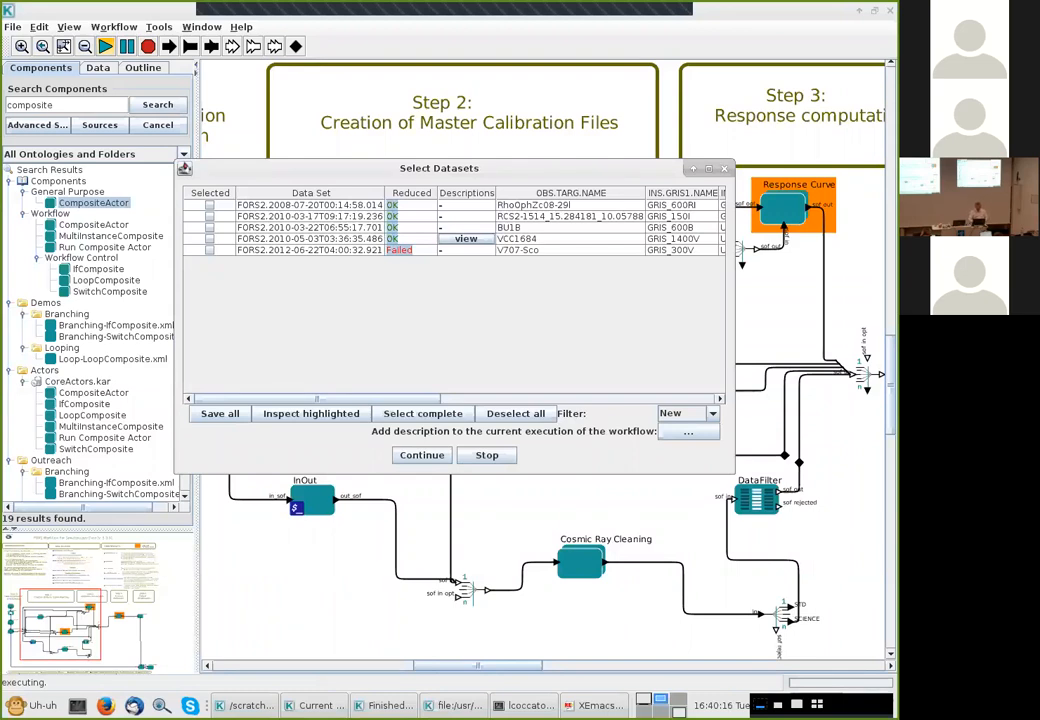
click(210, 239)
click(422, 455)
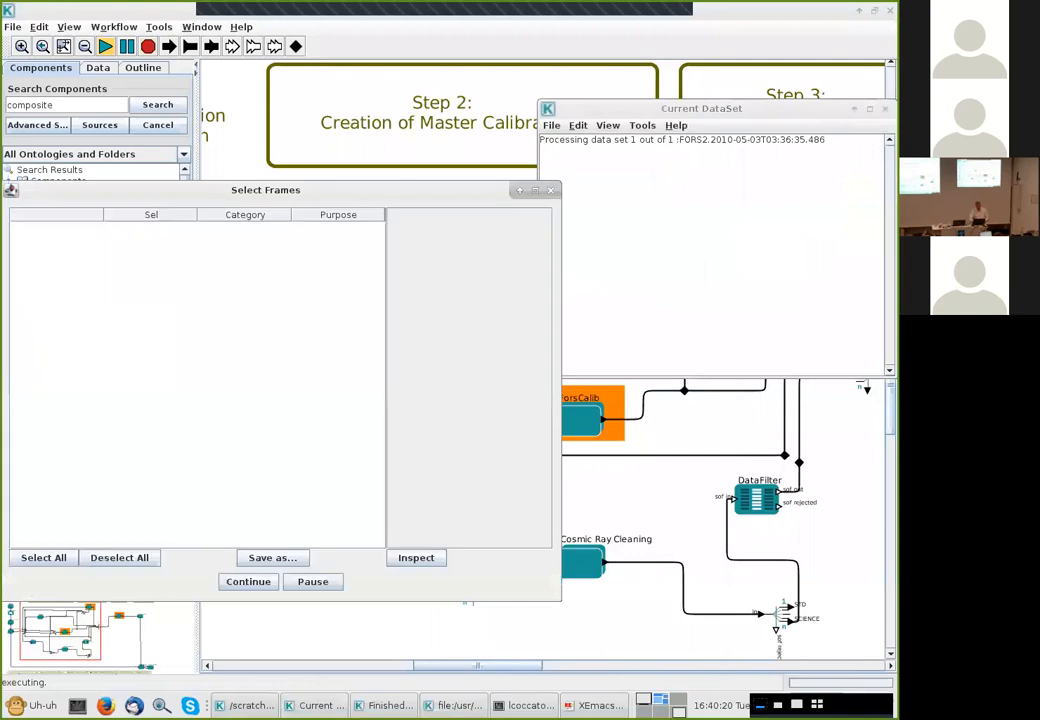
drag(612, 108, 896, 4)
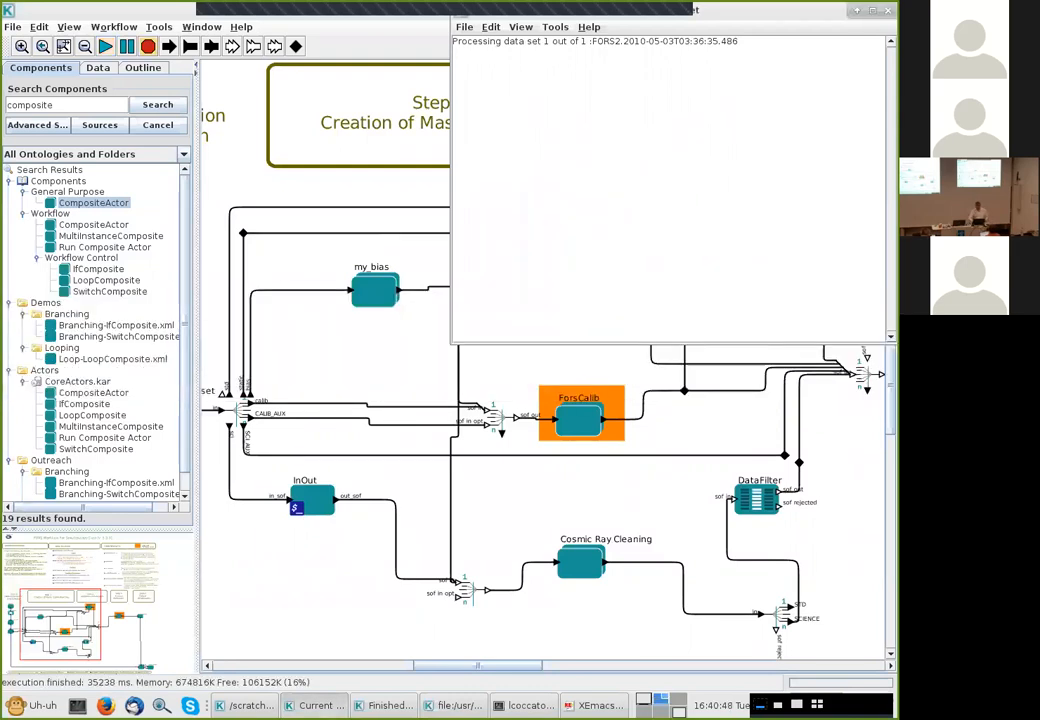
click(521, 27)
click(560, 42)
click(368, 41)
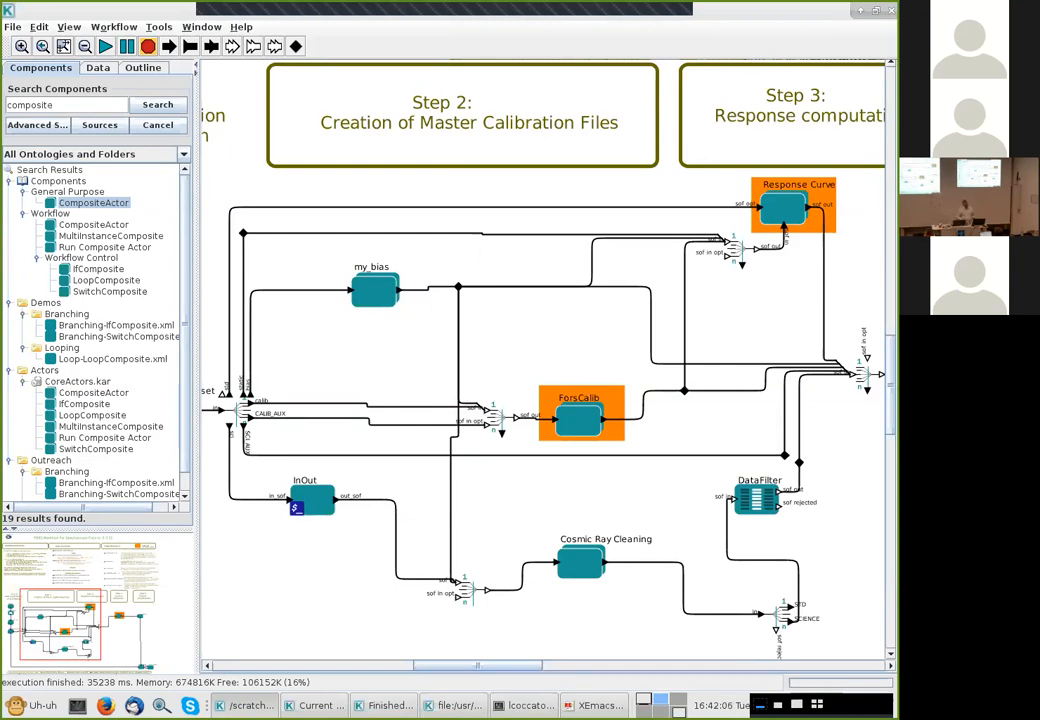
Open the FitsRouter parameters and copy the sci_config value
double_click(240, 410)
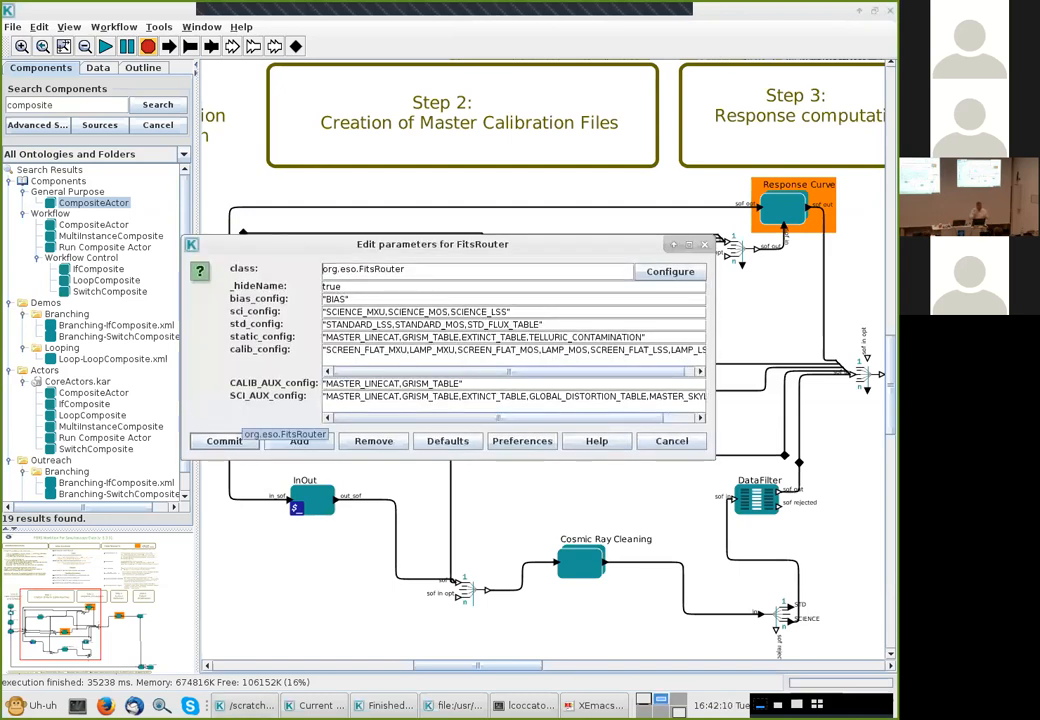
drag(400, 244, 481, 138)
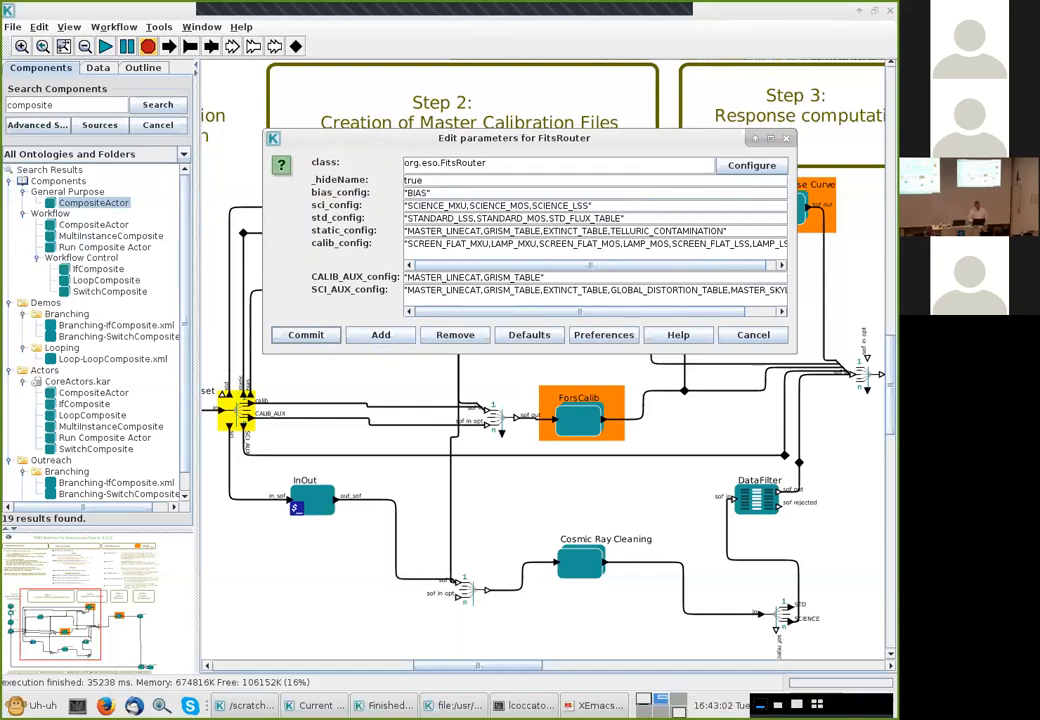
click(497, 205)
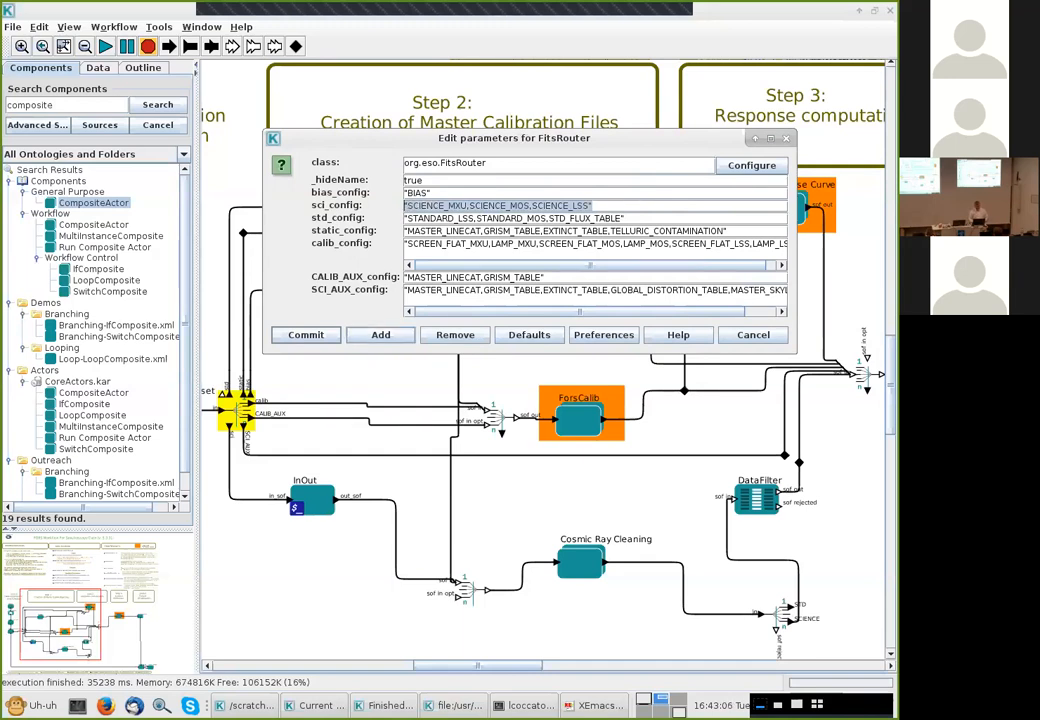
key(Return)
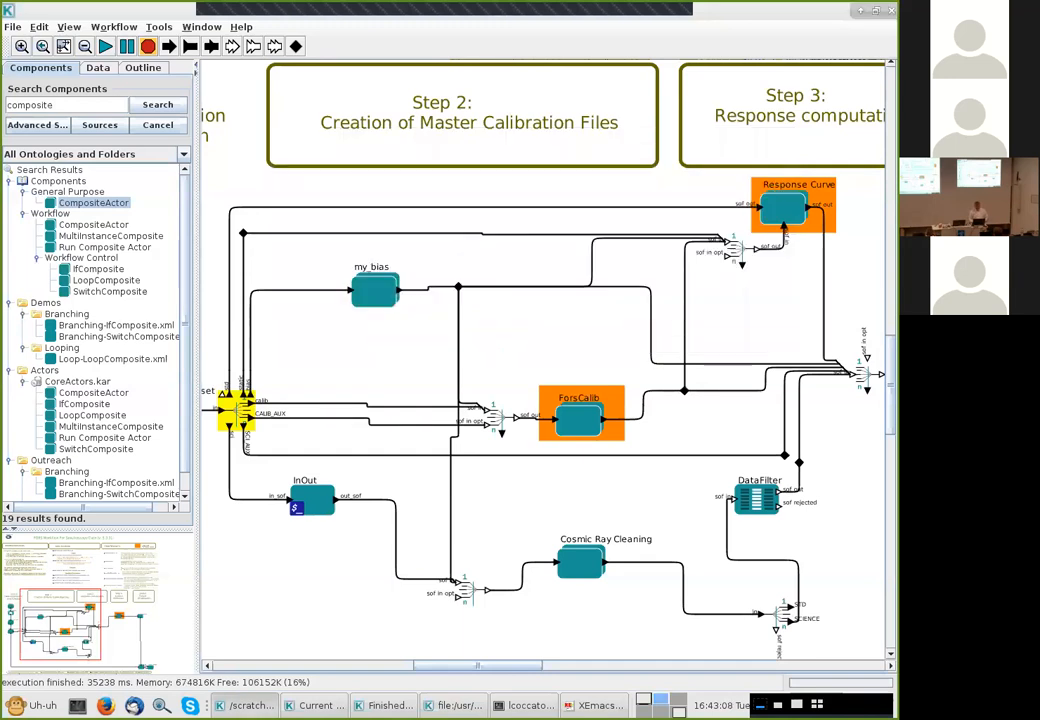
Switch to the terminal and examine the workflow's error log in the terminal tabs
key(alt+Tab)
key(alt+Tab)
key(alt+Tab)
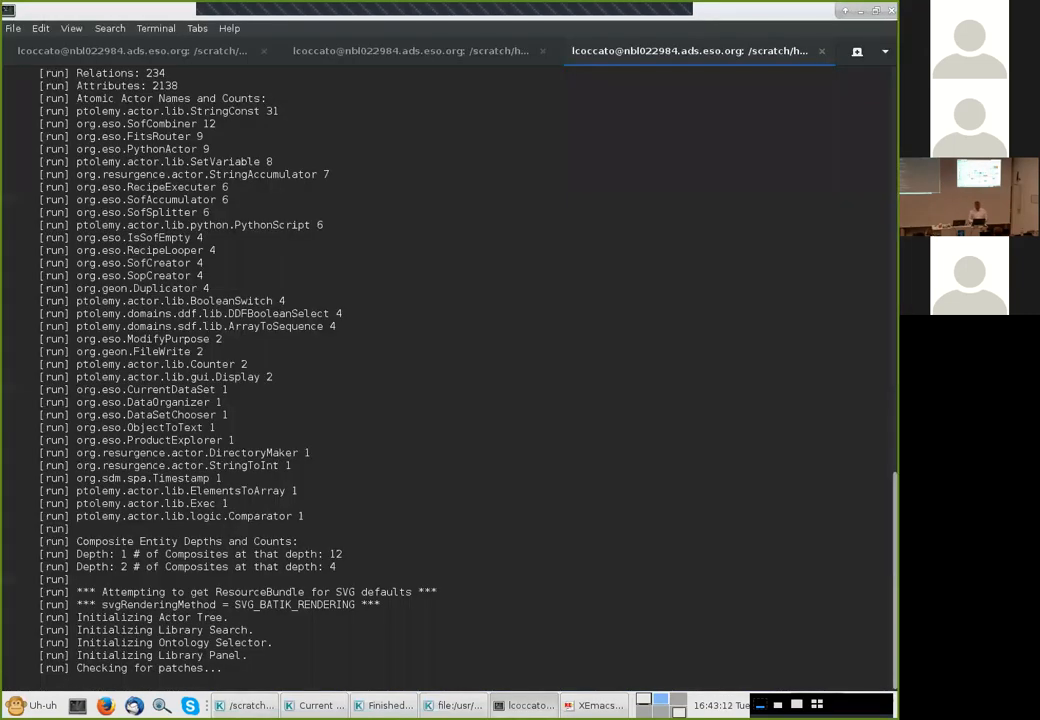
key(ctrl+Page_Up)
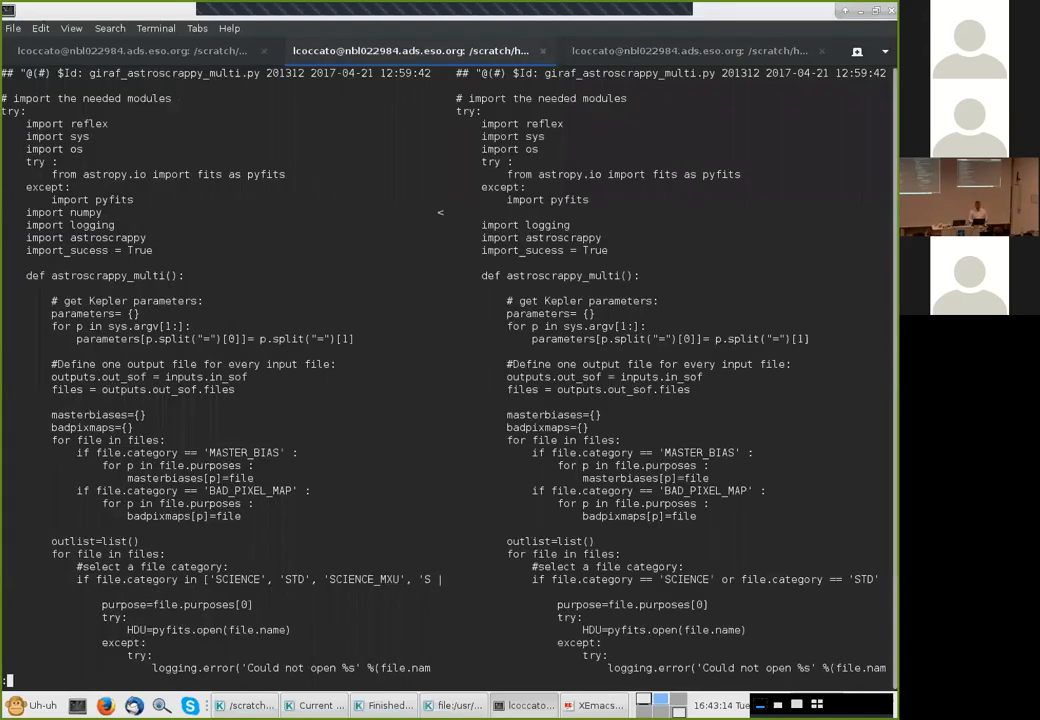
key(ctrl+Page_Up)
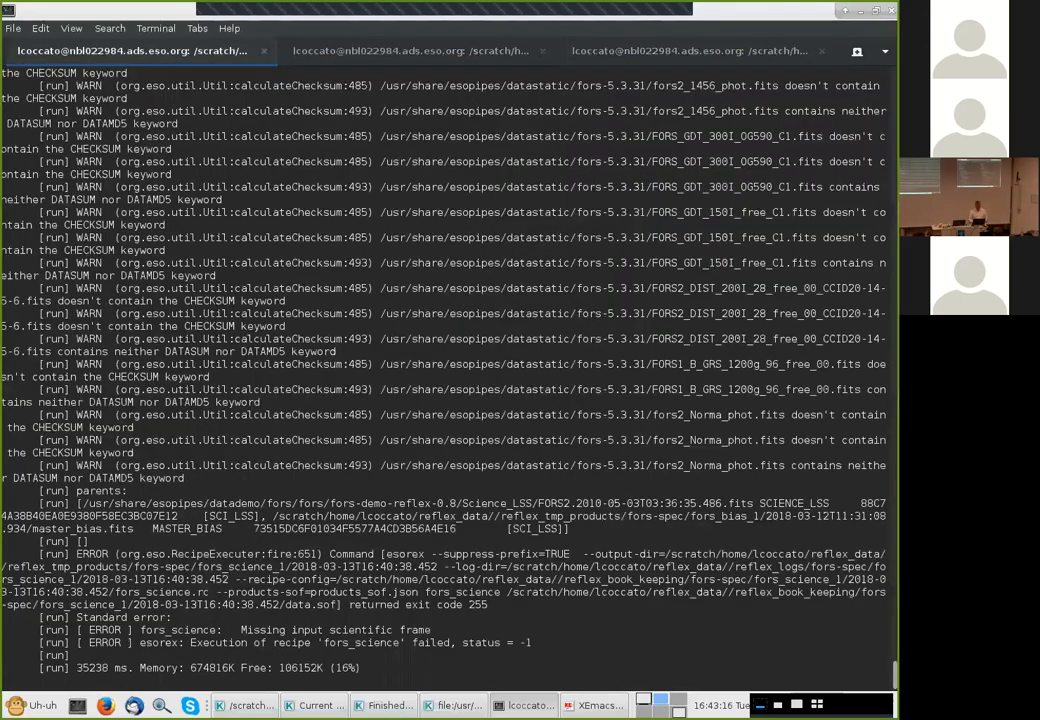
key(Return)
key(Return)
key(Return)
key(Return)
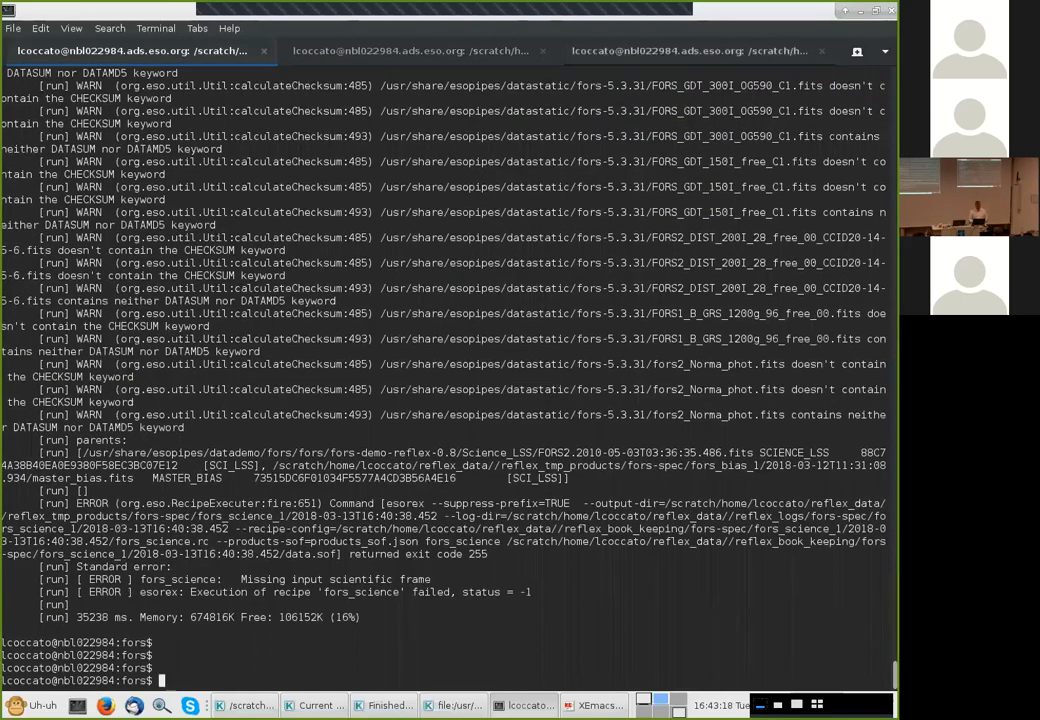
Paste the copied SCIENCE_MXU,SCIENCE_MOS,SCIENCE_LSS value at the esoreflex terminal prompt
key(ctrl+Page_Up)
key(ctrl+c)
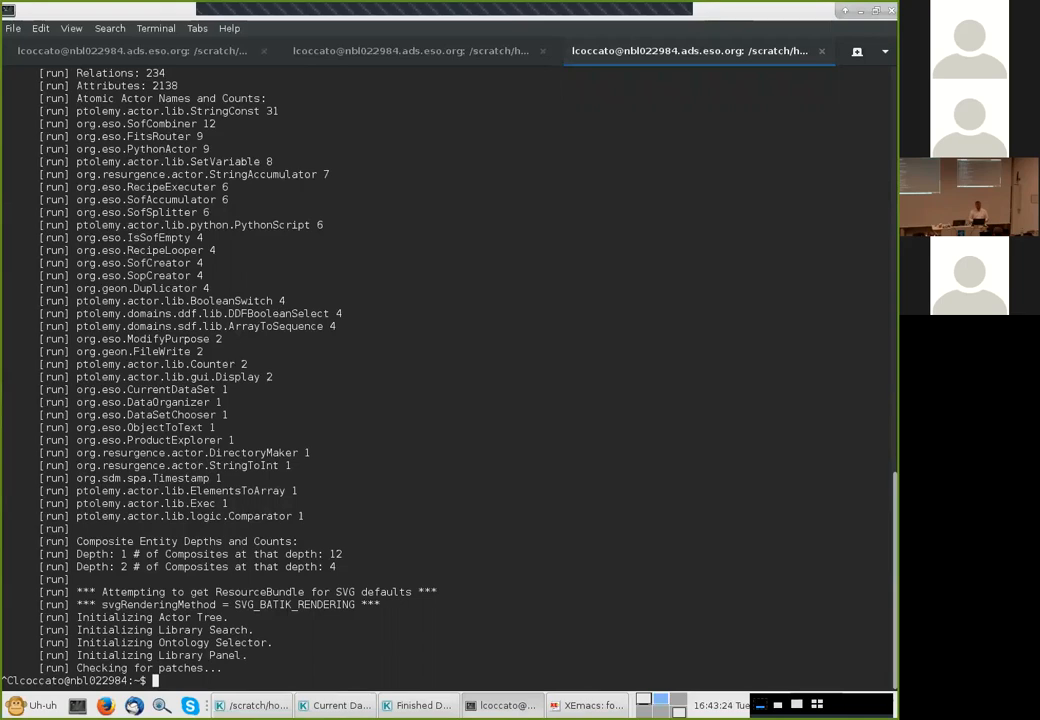
key(ctrl+shift+v)
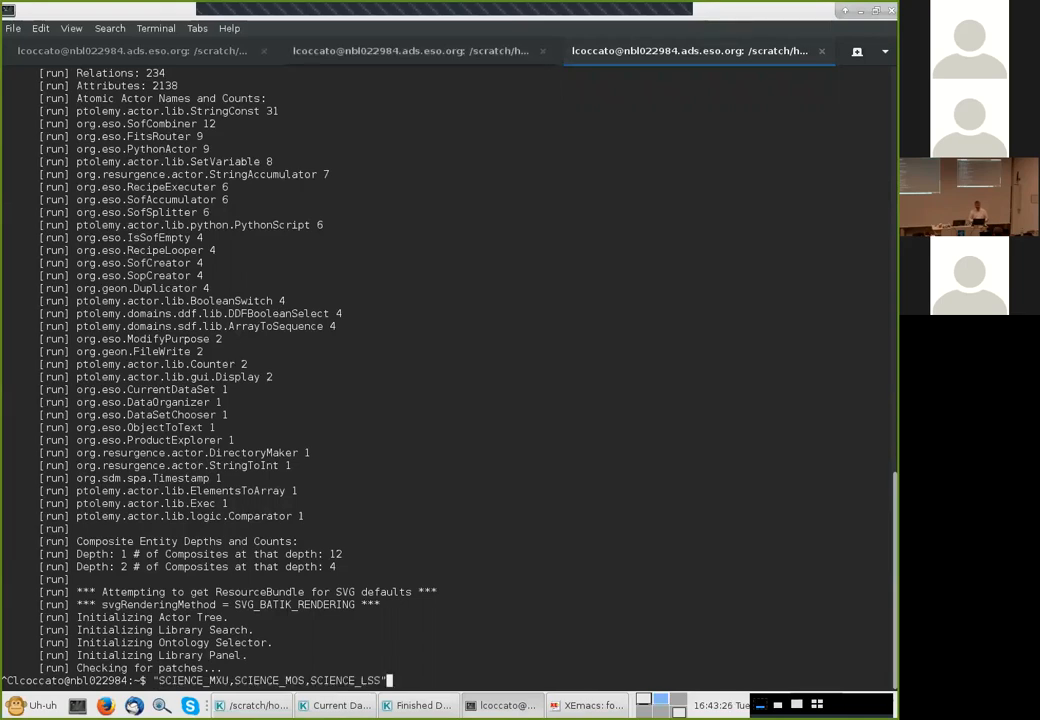
key(alt+Tab)
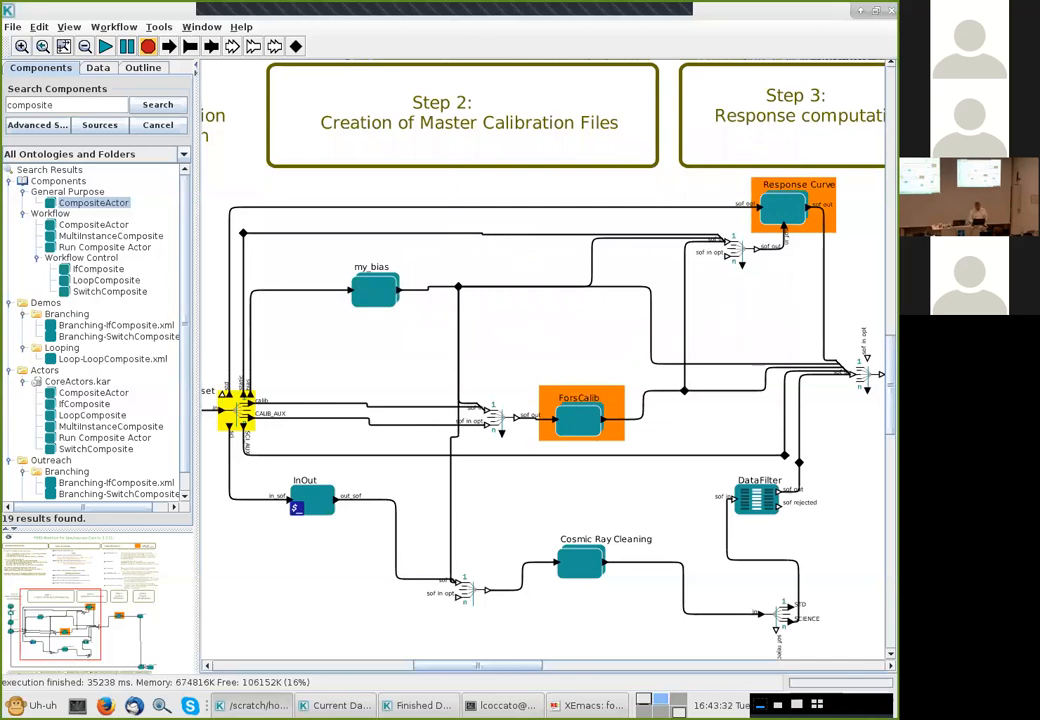
double_click(778, 612)
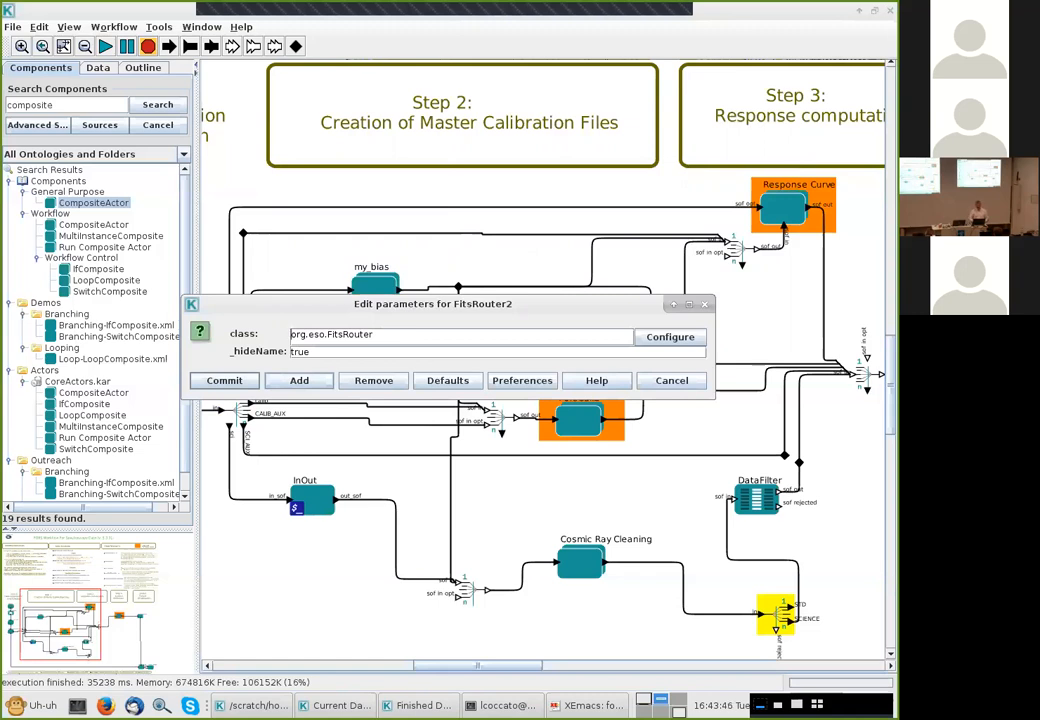
click(299, 381)
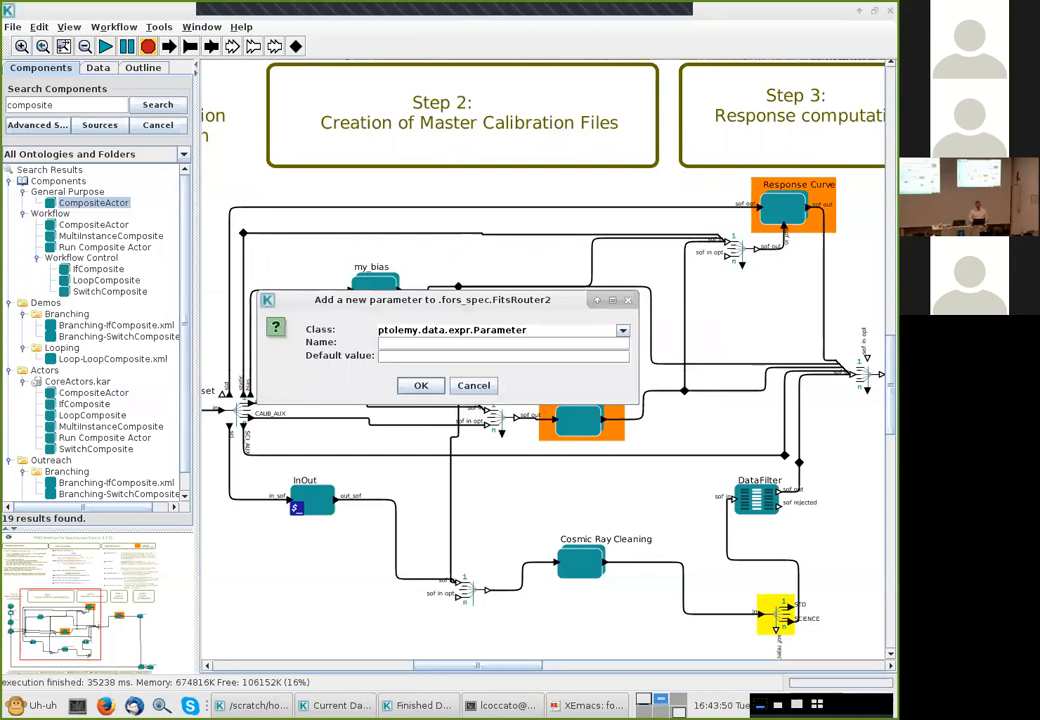
click(474, 386)
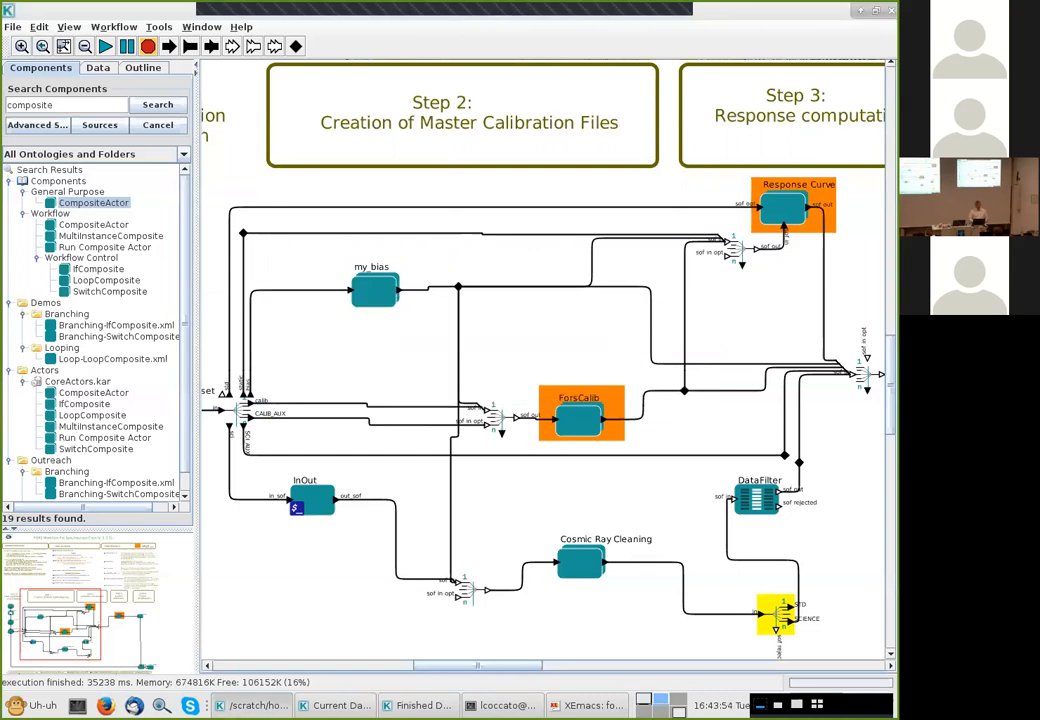
Add a SCIENCE_config parameter with value "SCIENCE_MXU,SCIENCE_MOS,SCIENCE_LSS" to the FitsRouter2 actor and commit
double_click(777, 615)
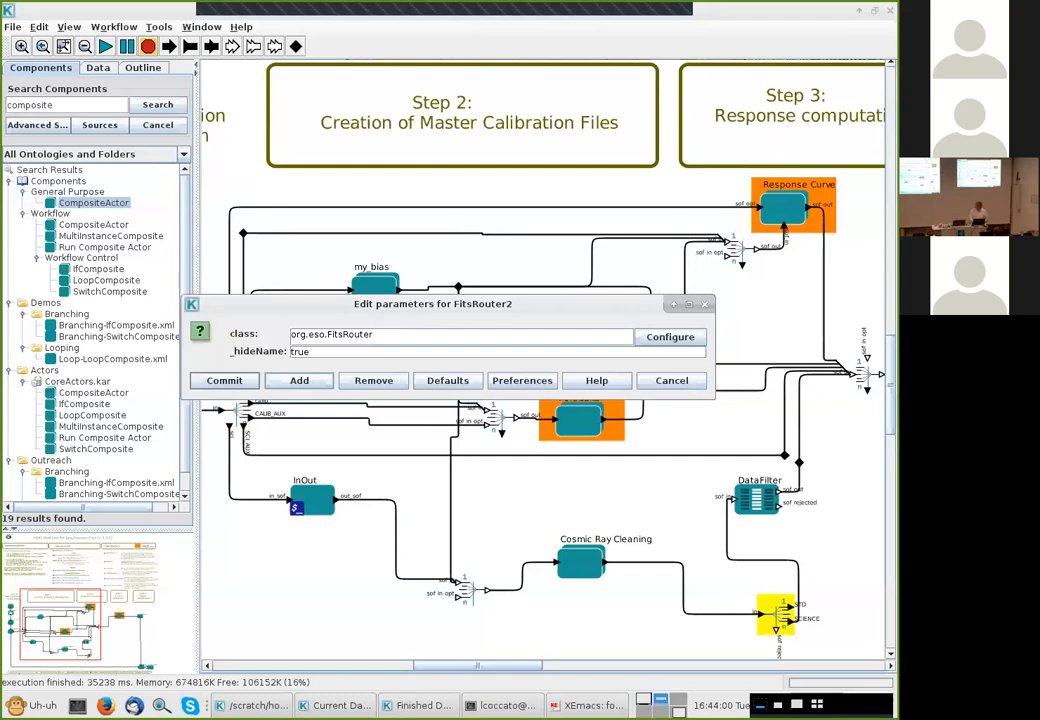
click(299, 381)
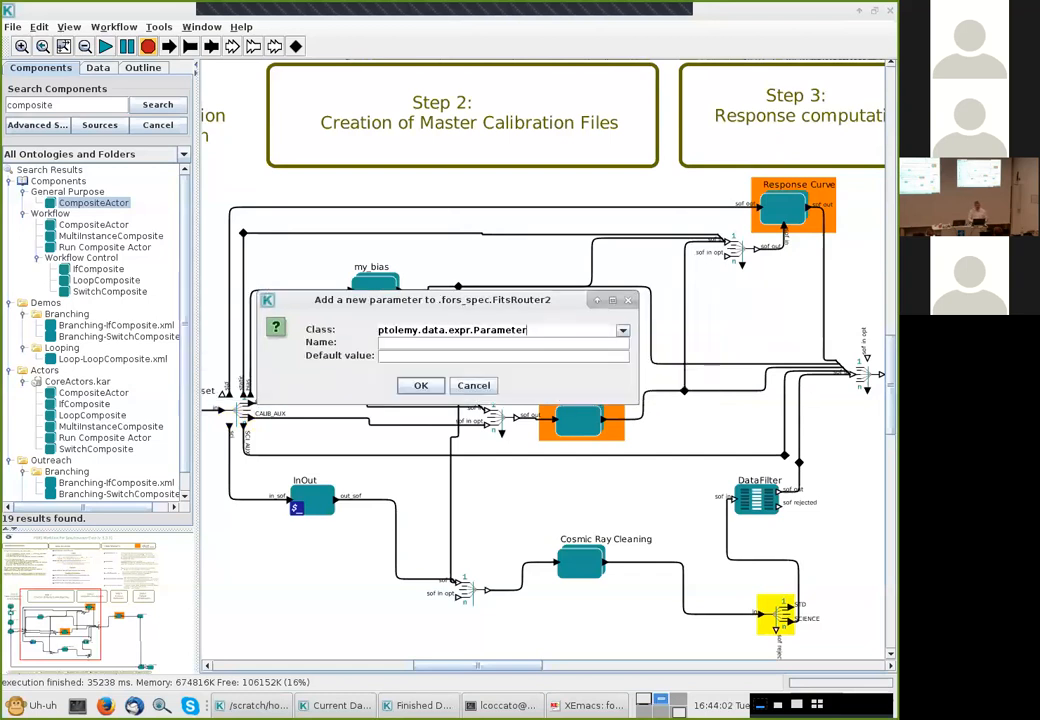
click(420, 343)
text(SCIEB)
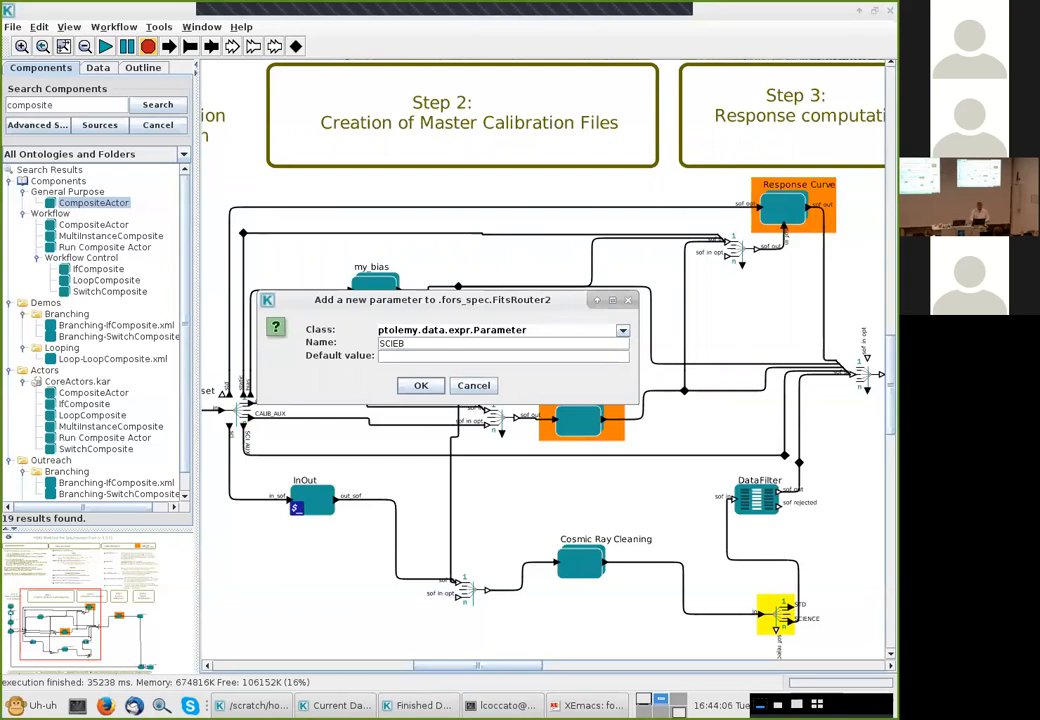
key(BackSpace)
text(NCE_config)
key(Tab)
key(ctrl+v)
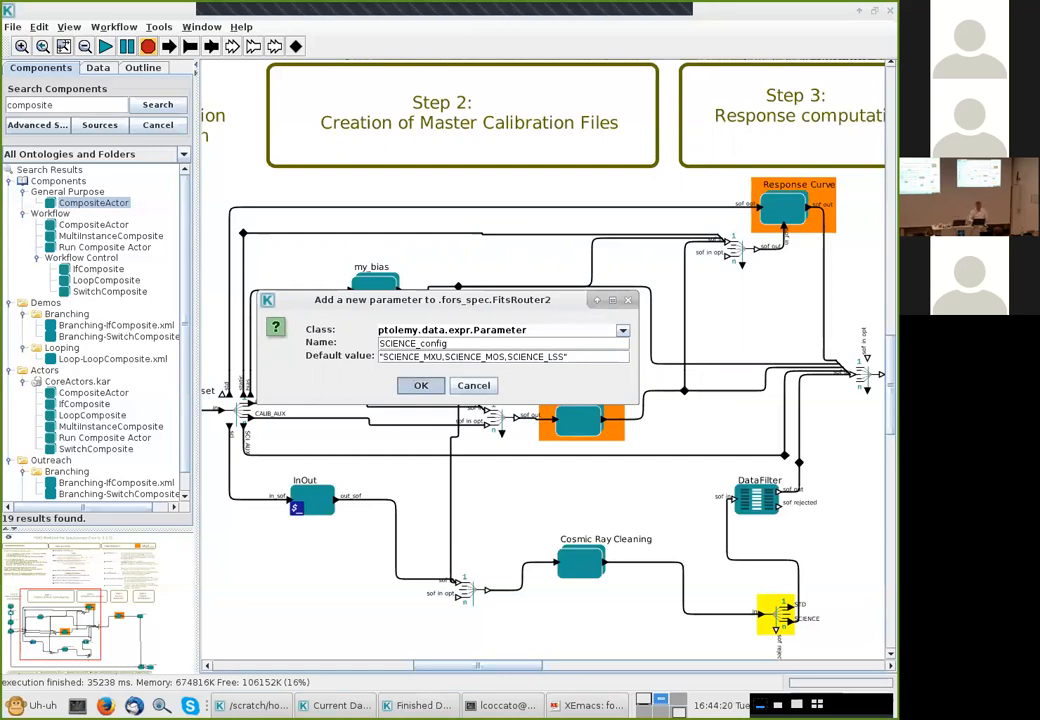
key(Return)
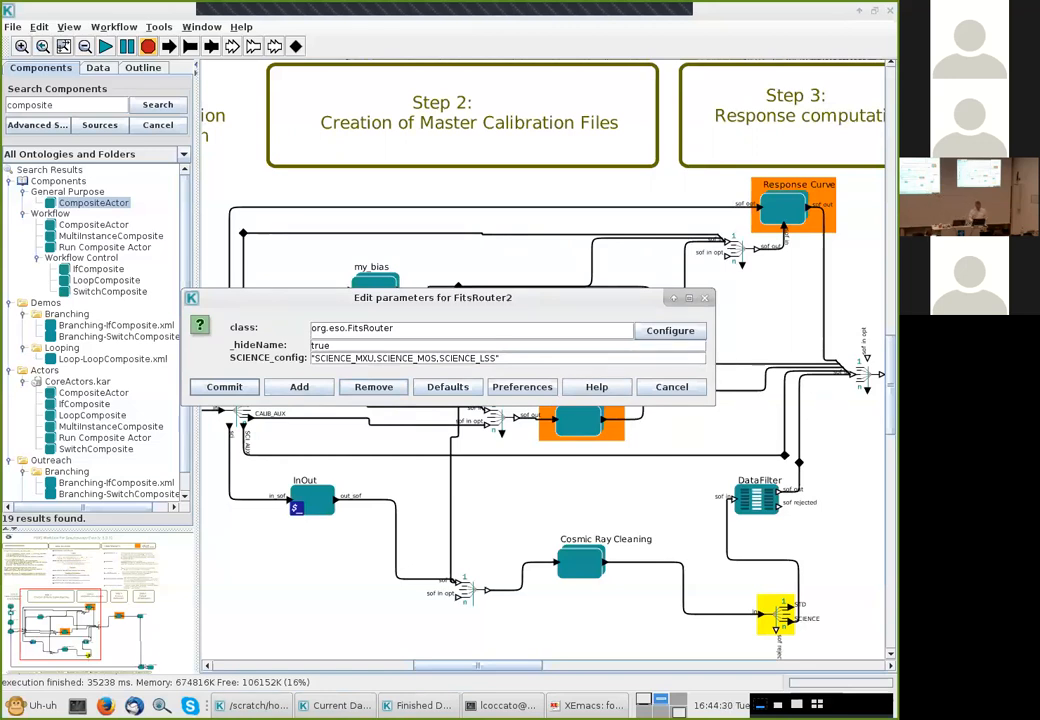
click(224, 386)
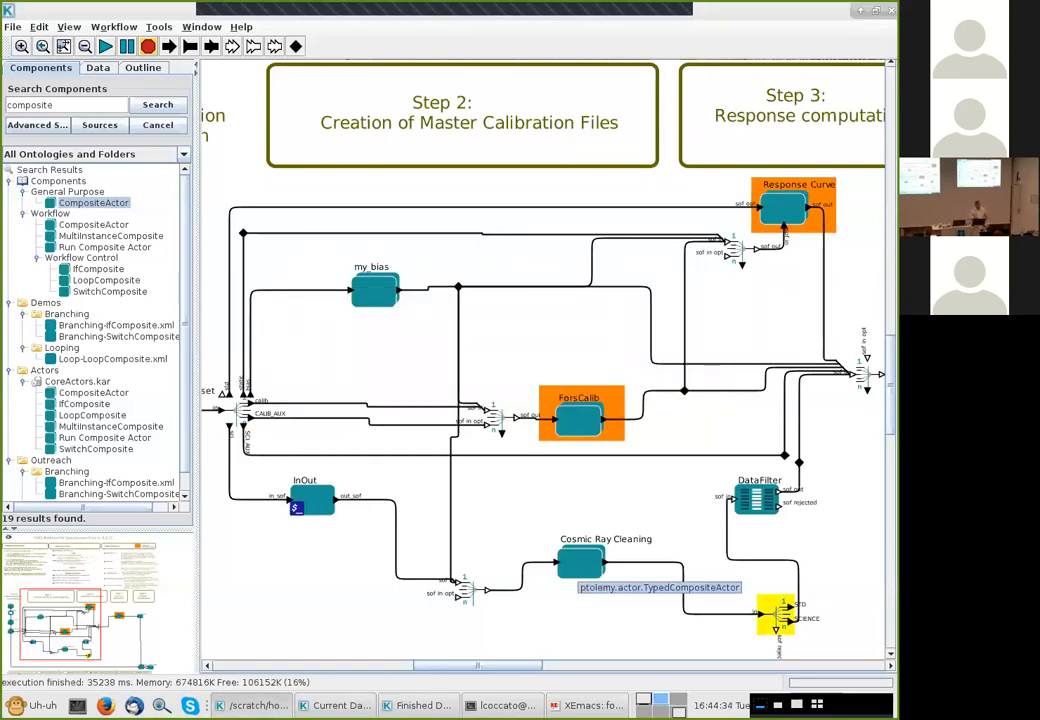
Open the Cosmic Ray Cleaning composite in its own tab and open the Astroscrappy actor's configuration
right_click(578, 566)
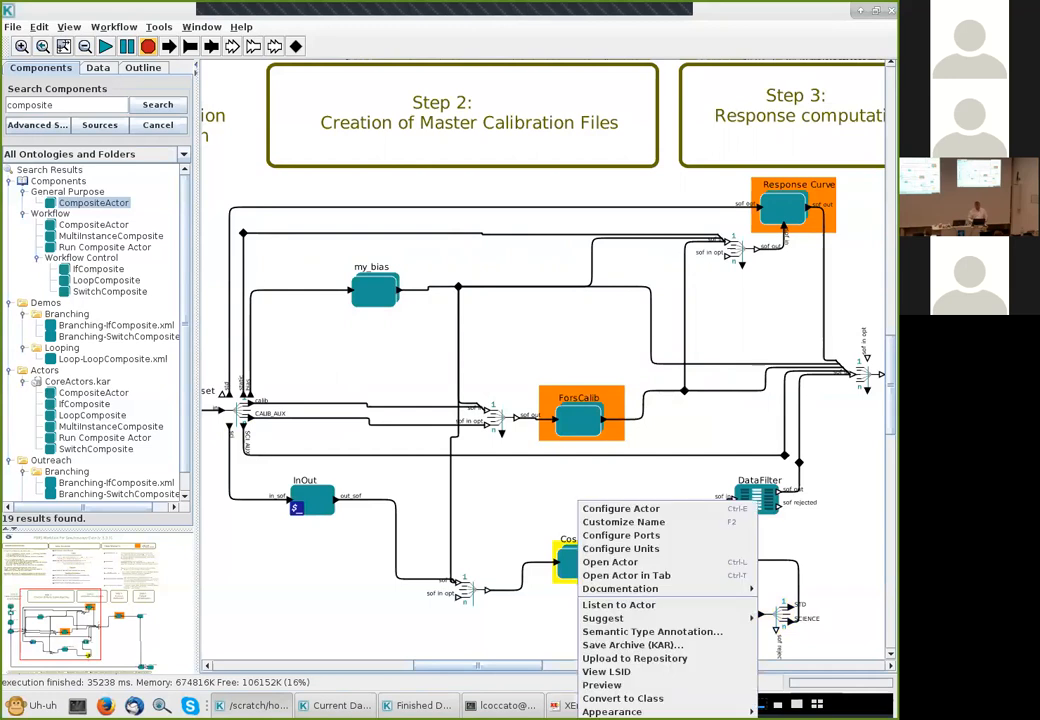
click(626, 575)
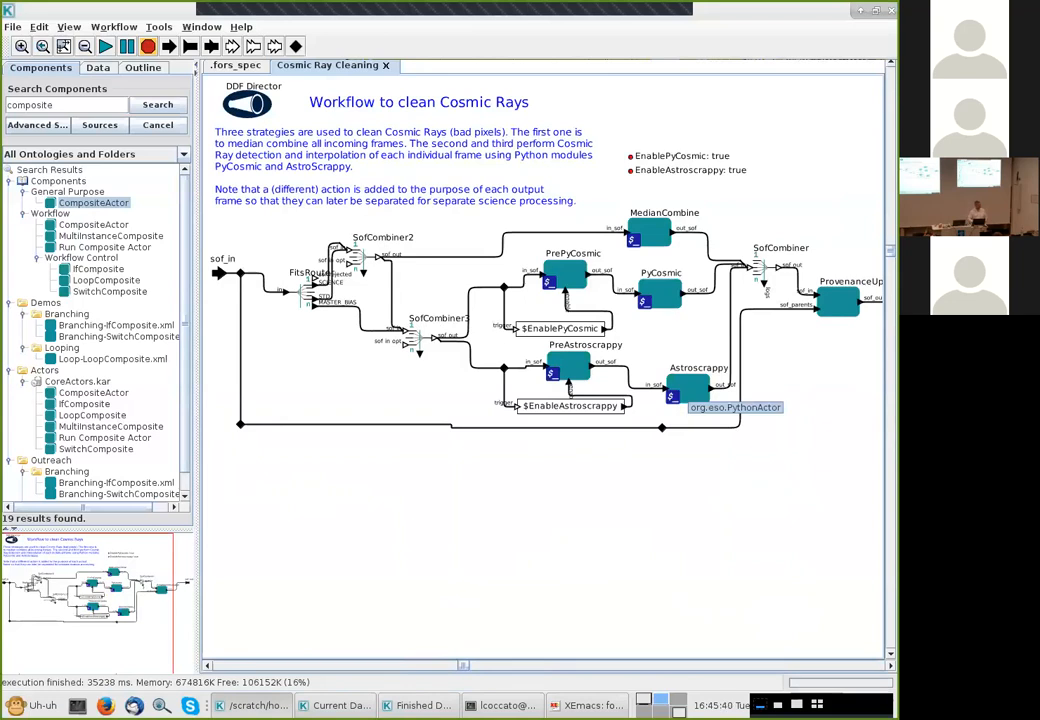
click(688, 390)
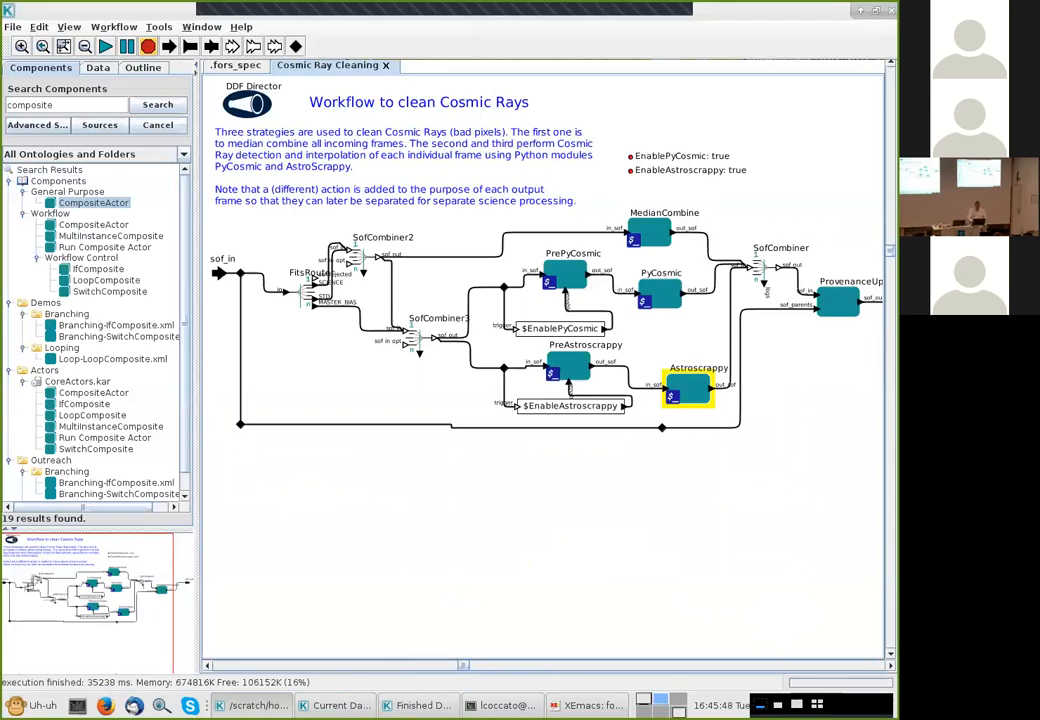
right_click(688, 390)
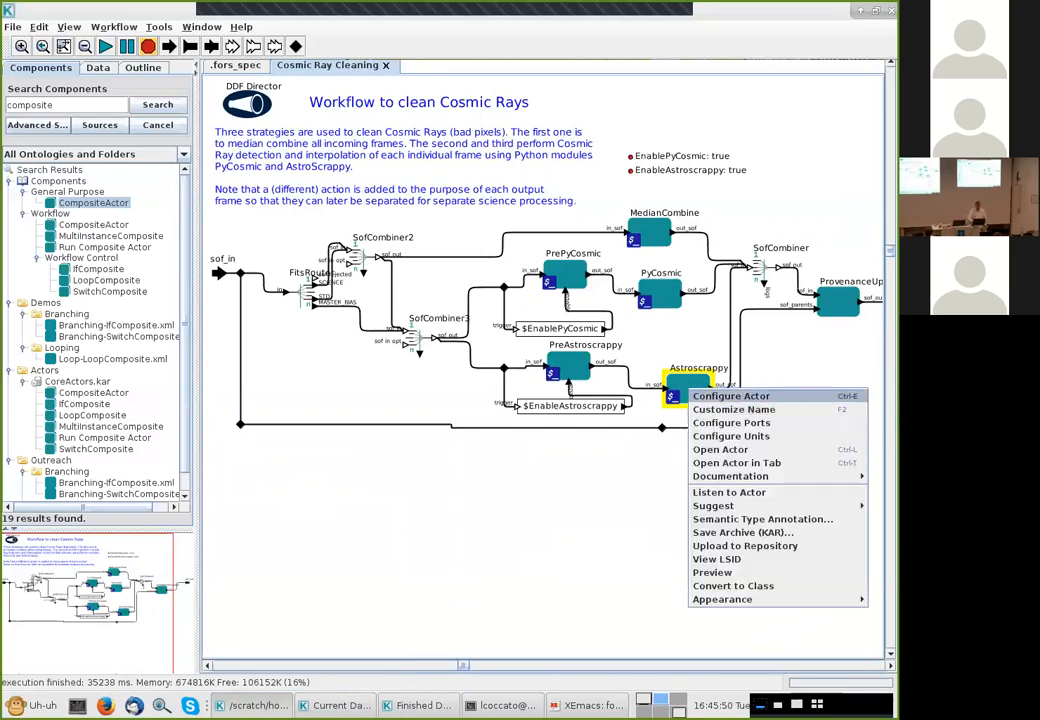
click(730, 396)
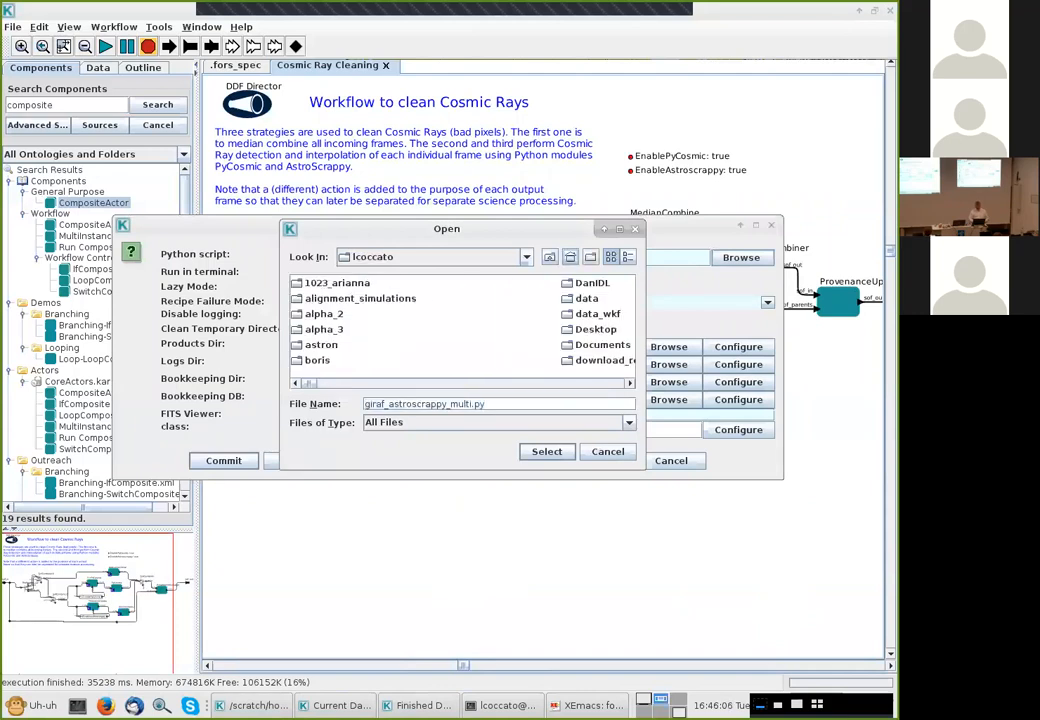
Browse into the jdp/fors folder and select fors_astroscrappy_multi.py as the Astroscrappy Python script
scroll(462, 321, right, 10)
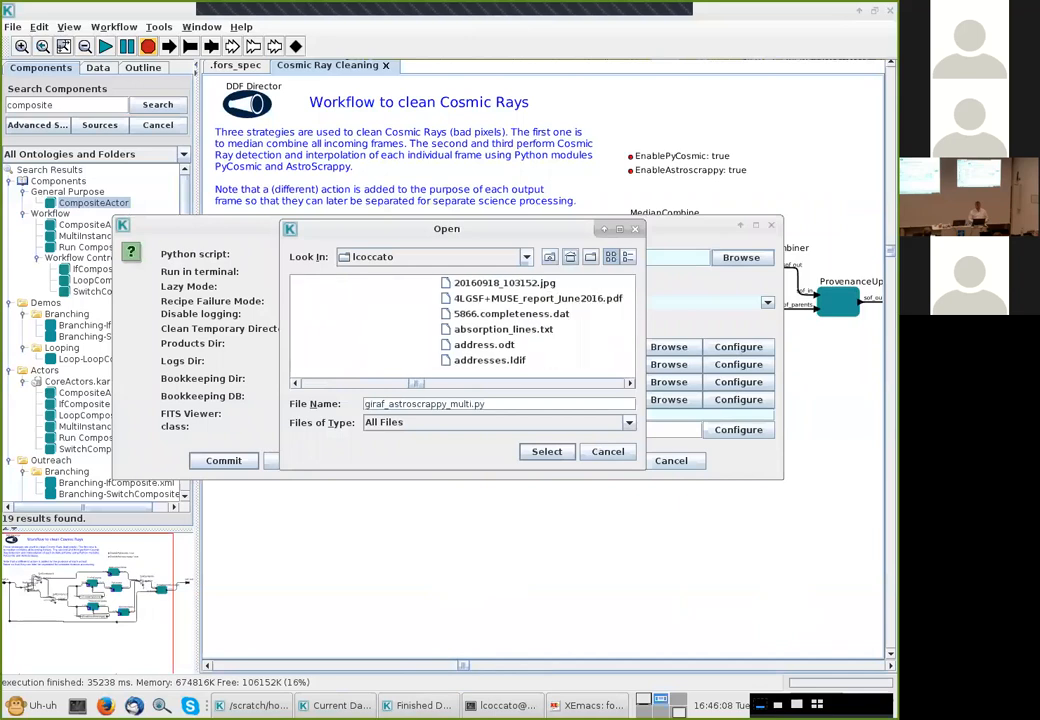
scroll(462, 321, right, 8)
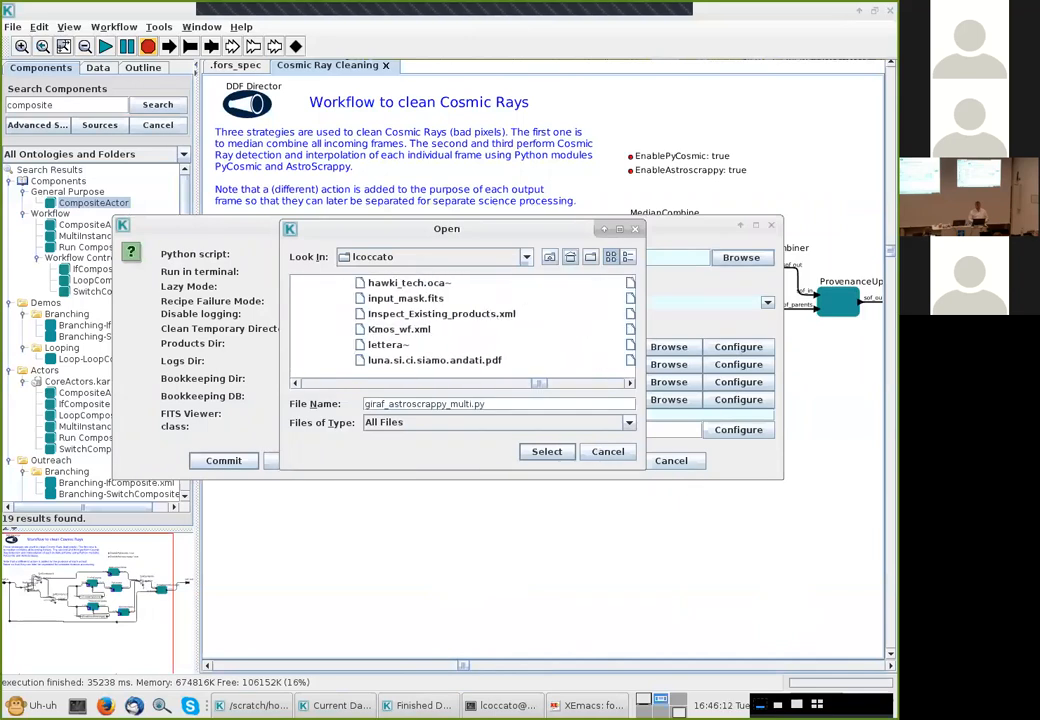
scroll(462, 321, left, 15)
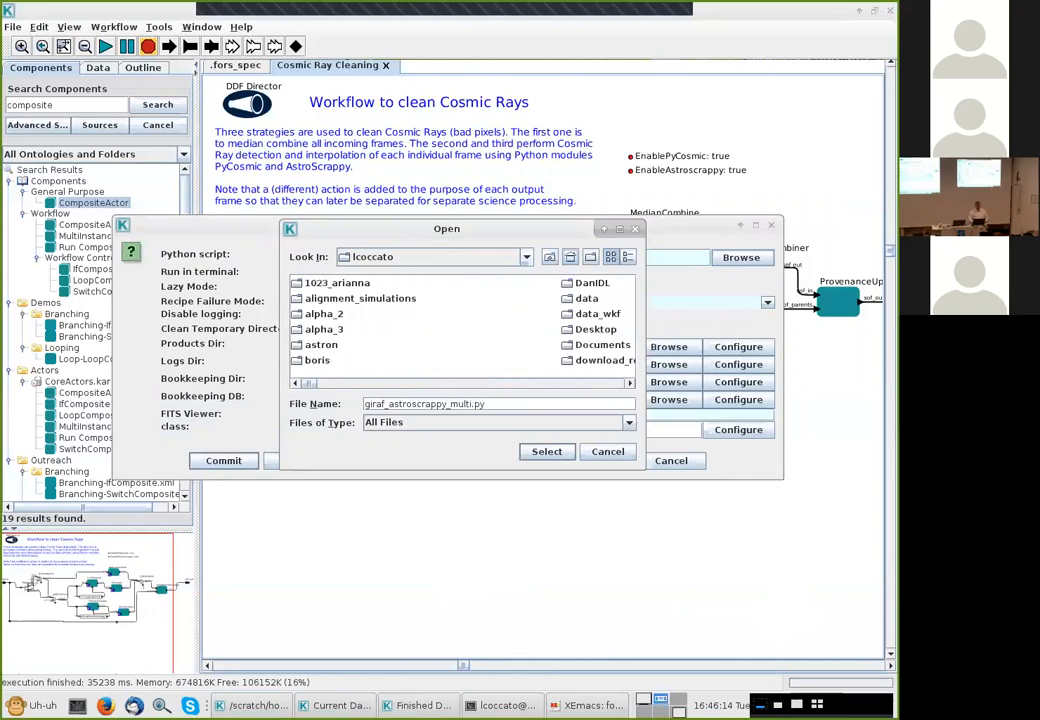
scroll(462, 321, right, 8)
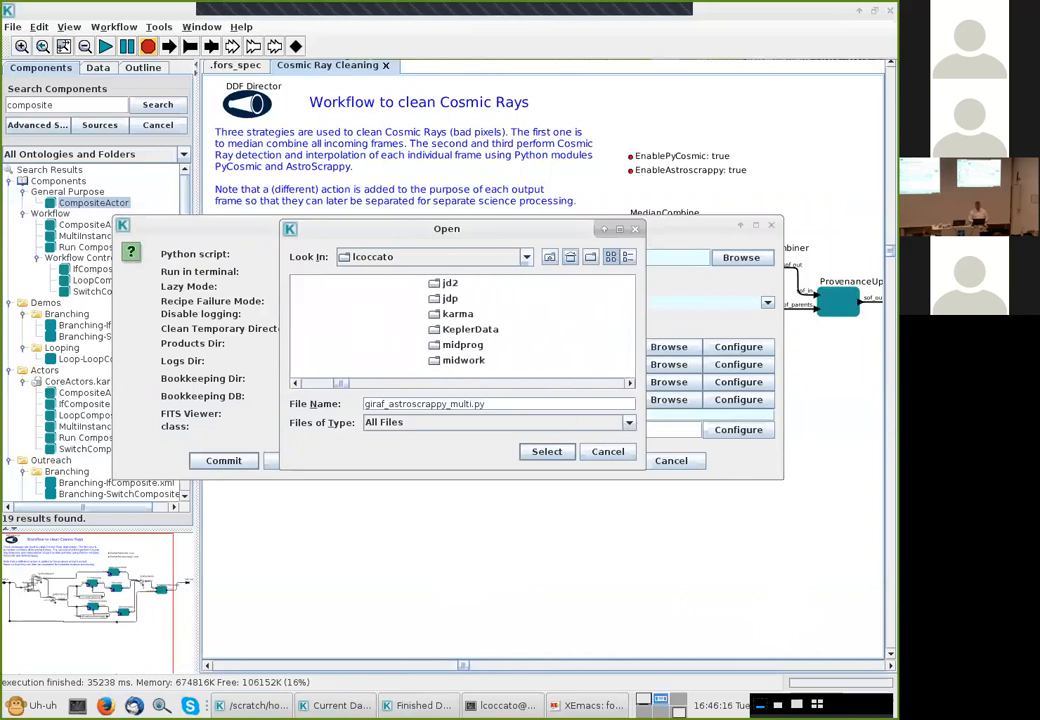
double_click(450, 298)
double_click(310, 282)
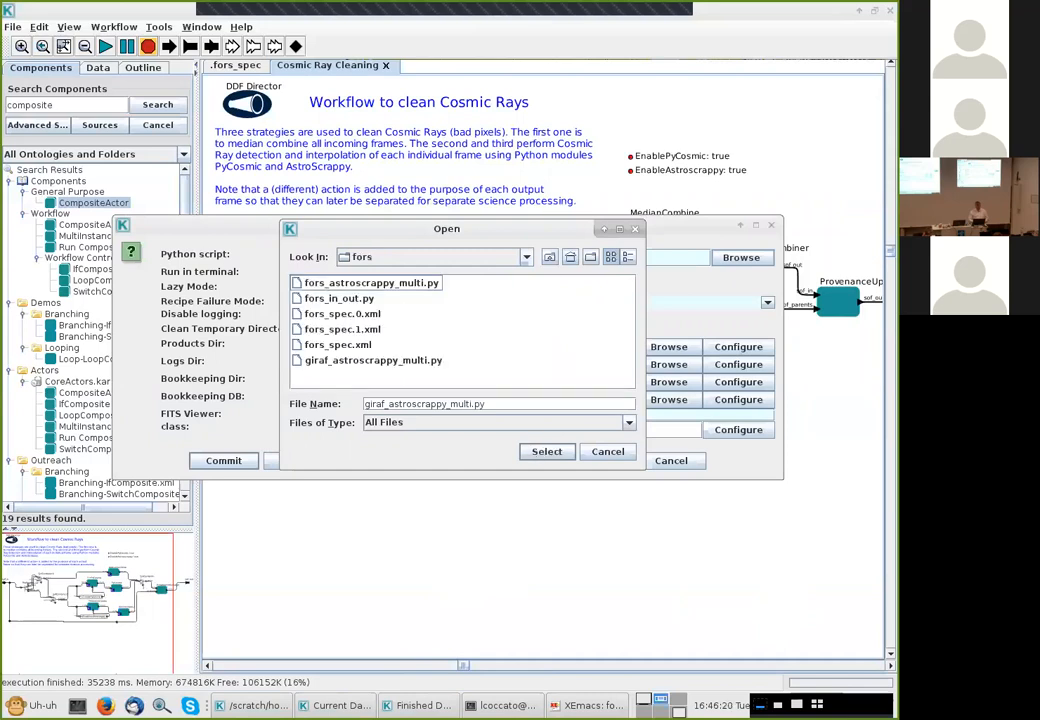
click(340, 283)
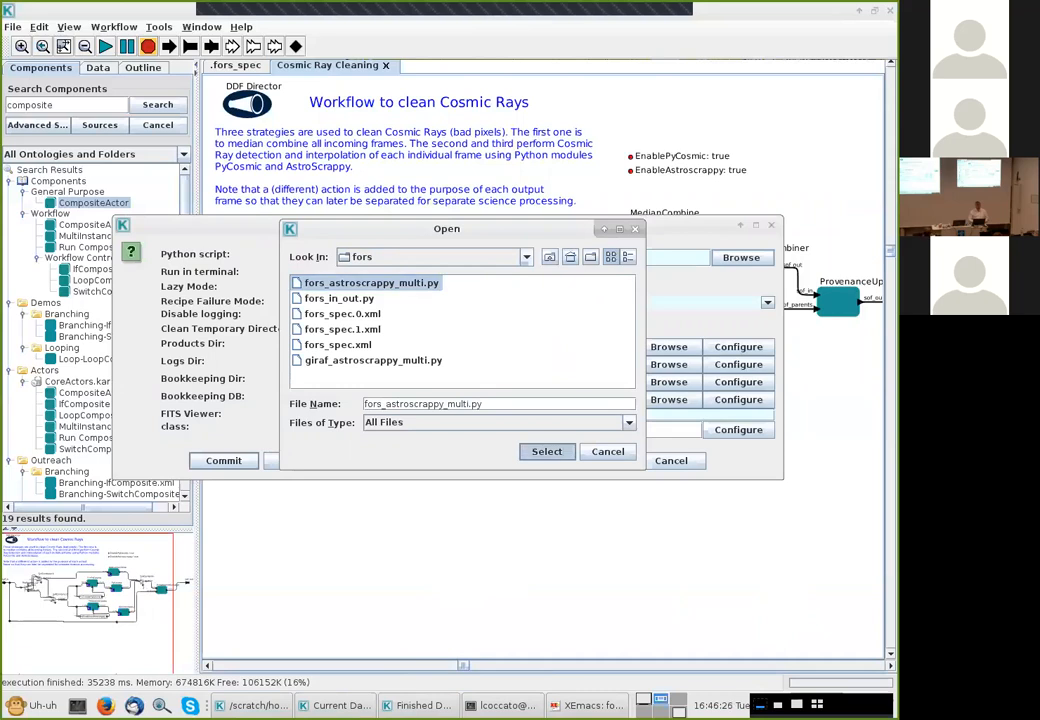
click(546, 451)
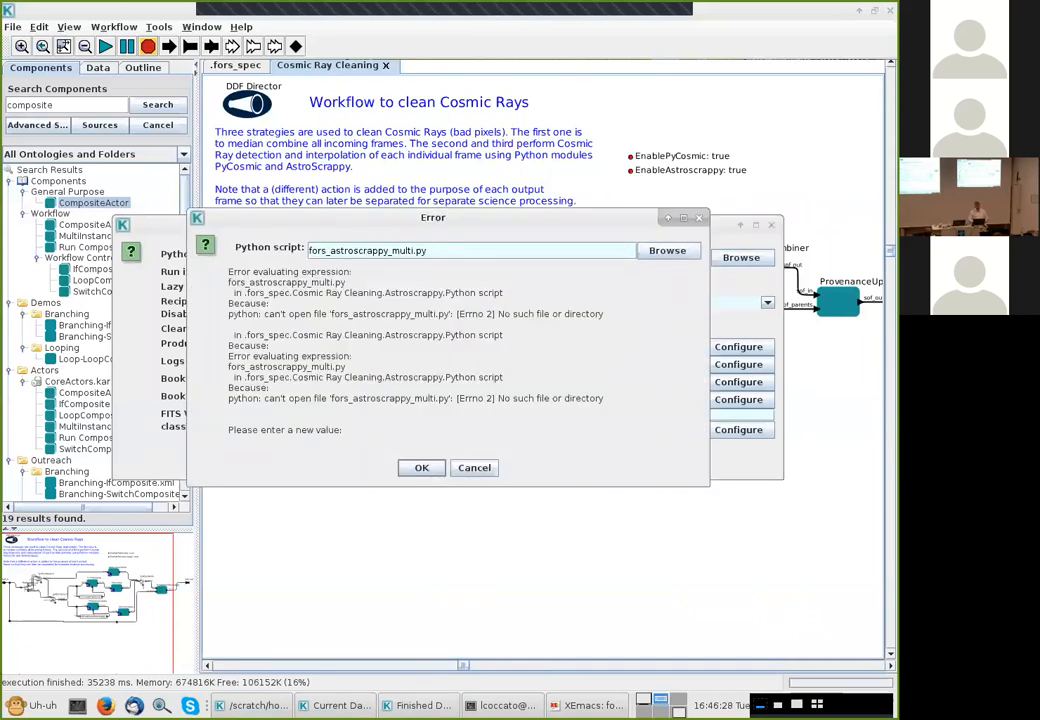
In the terminal, print the current fors directory with pwd and select its full path
key(alt+Tab)
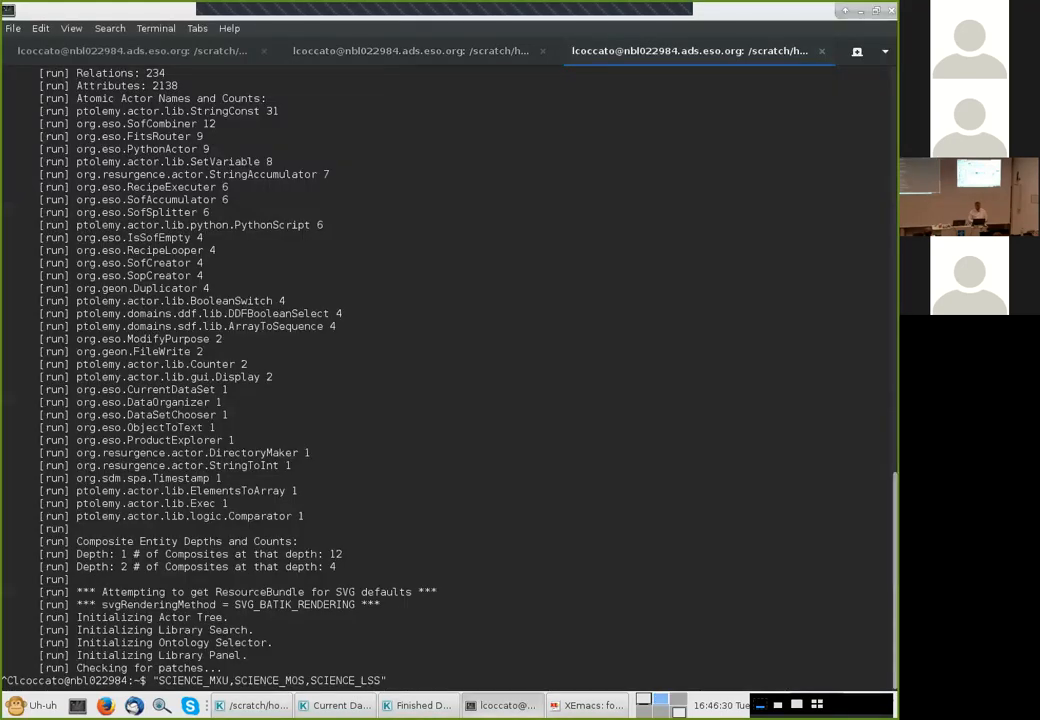
text(D)
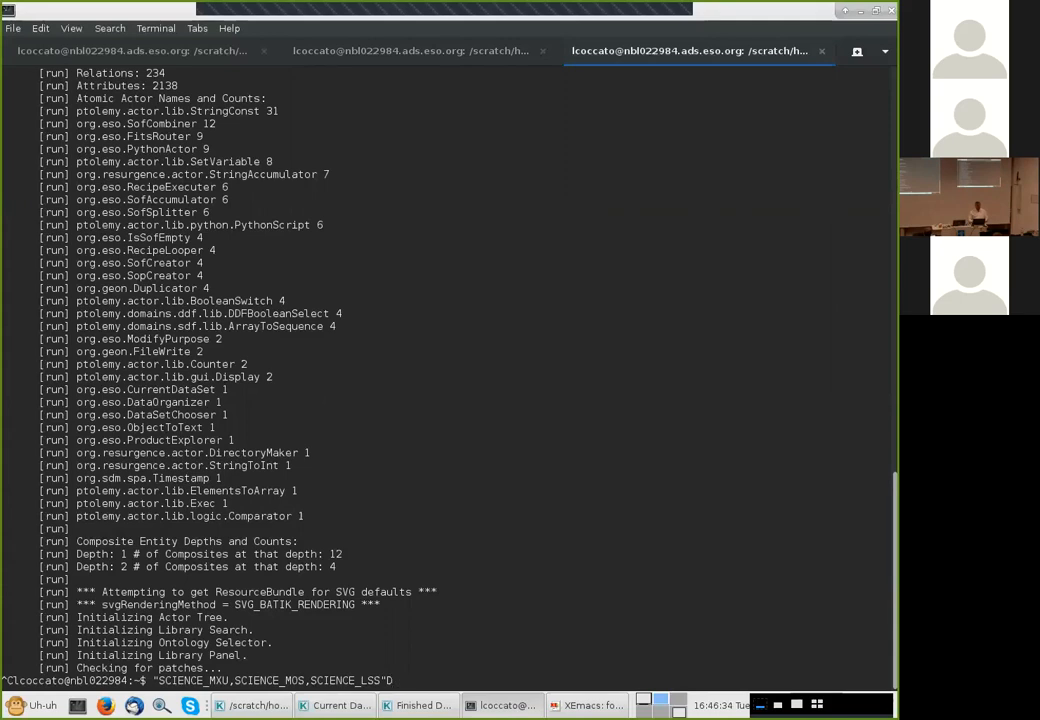
key(ctrl+Page_Up)
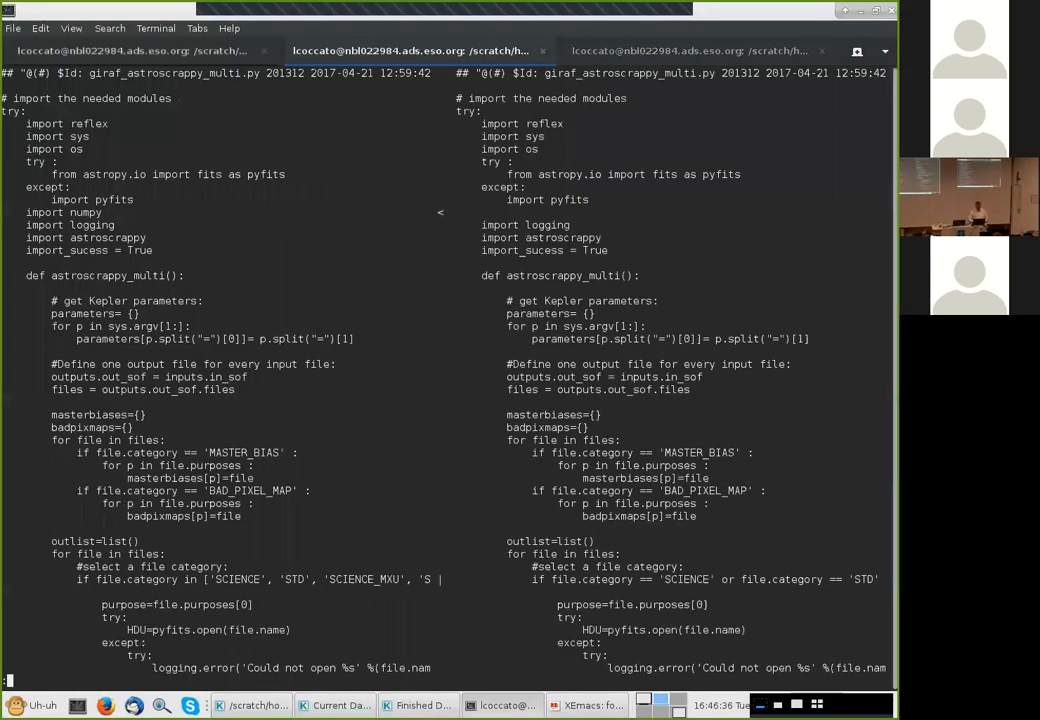
key(ctrl+Page_Up)
text(pwd)
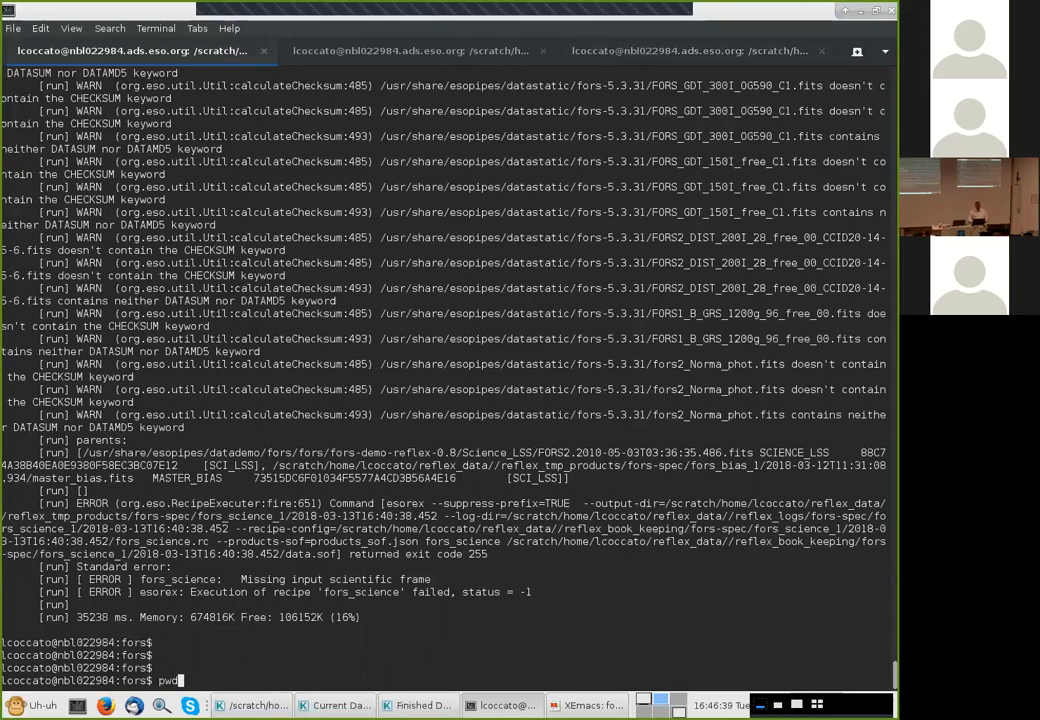
key(Return)
drag(202, 668, 70, 668)
mouse_move(4, 668)
mouse_down()
mouse_move(197, 668)
mouse_move(2, 668)
mouse_up()
key(ctrl+c)
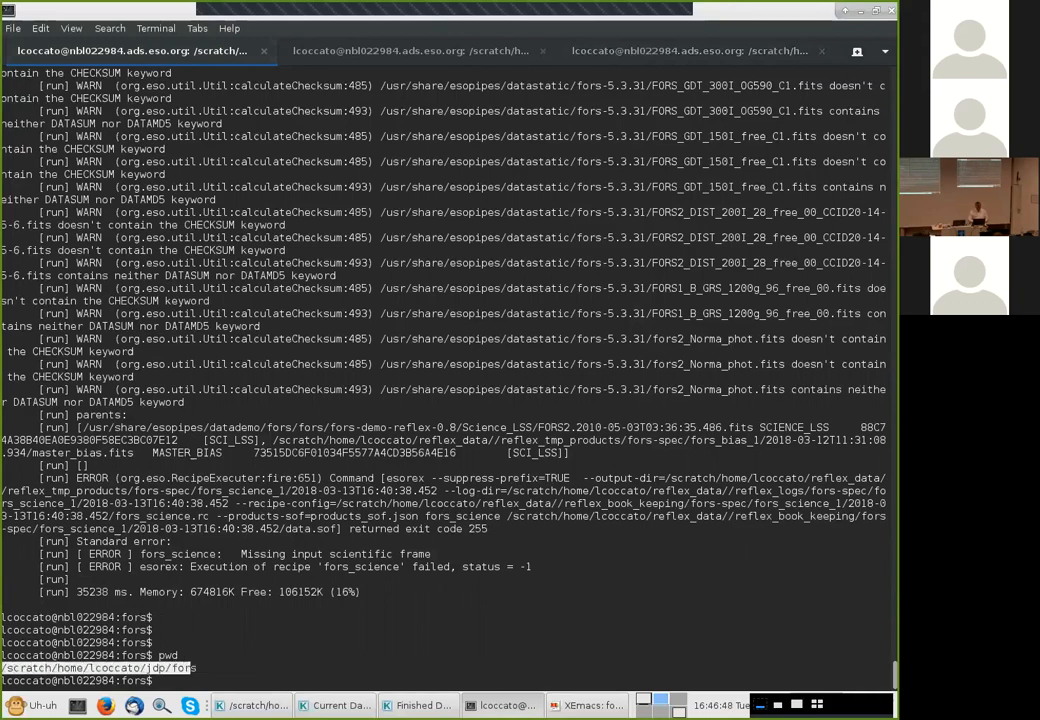
Prefix the Python script name with the copied fors directory path, confirm, and close the Astroscrappy parameters
key(alt+Tab)
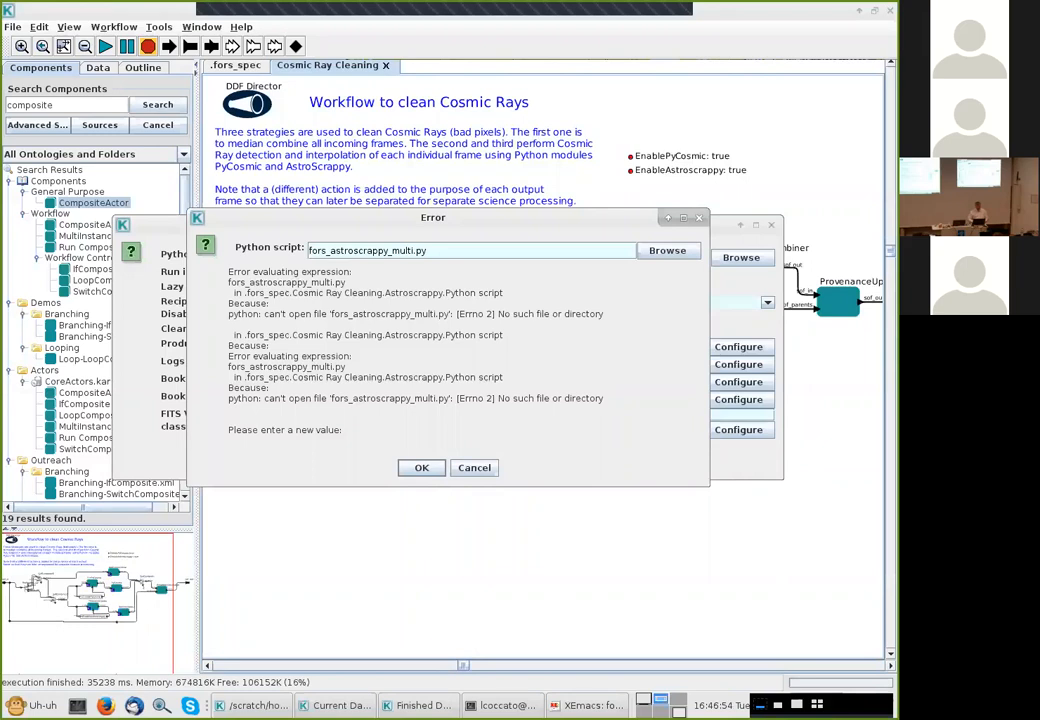
middle_click(309, 251)
text(/)
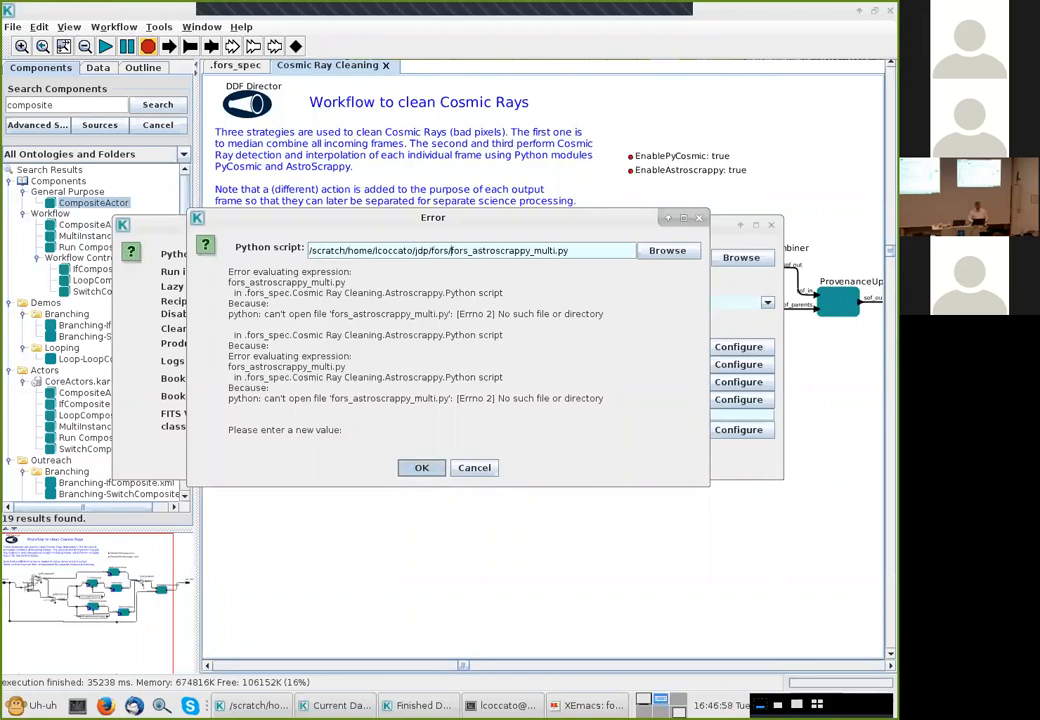
click(421, 468)
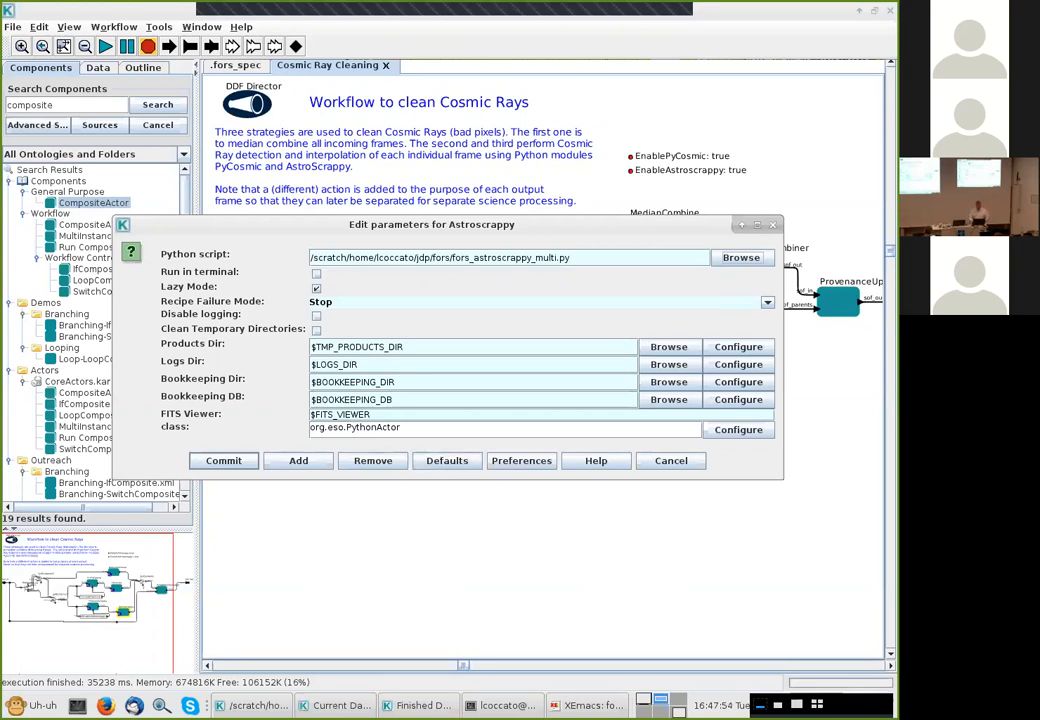
key(Escape)
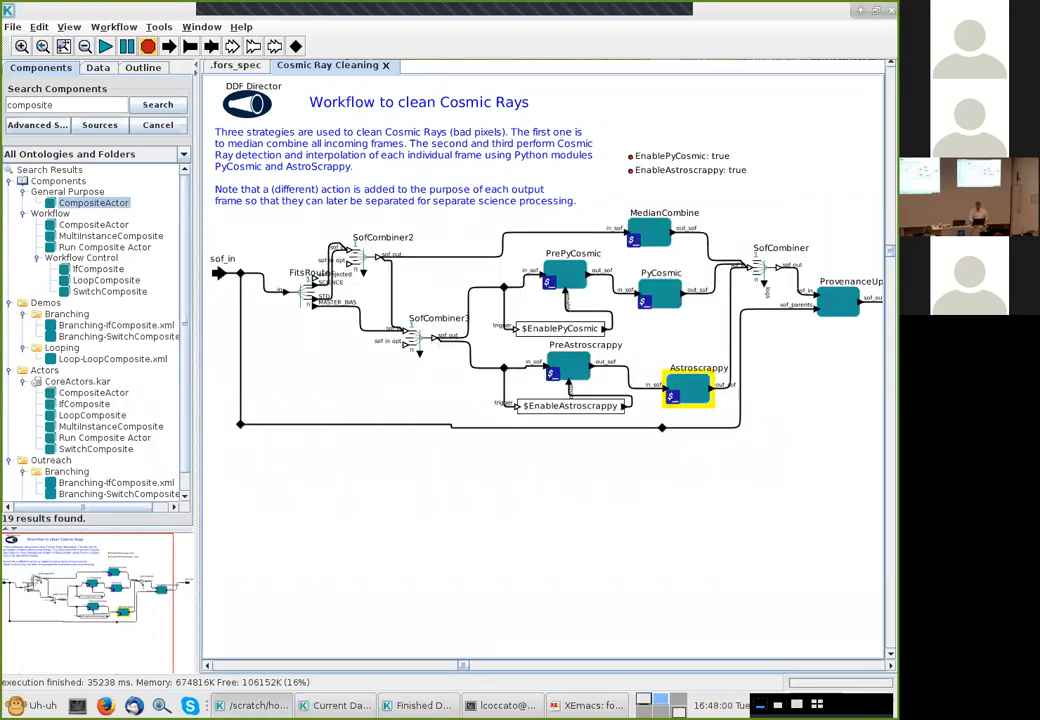
Open the Cosmic Ray Cleaning FitsRouter's parameters and start adding a parameter named SCIENCE_config
click(300, 292)
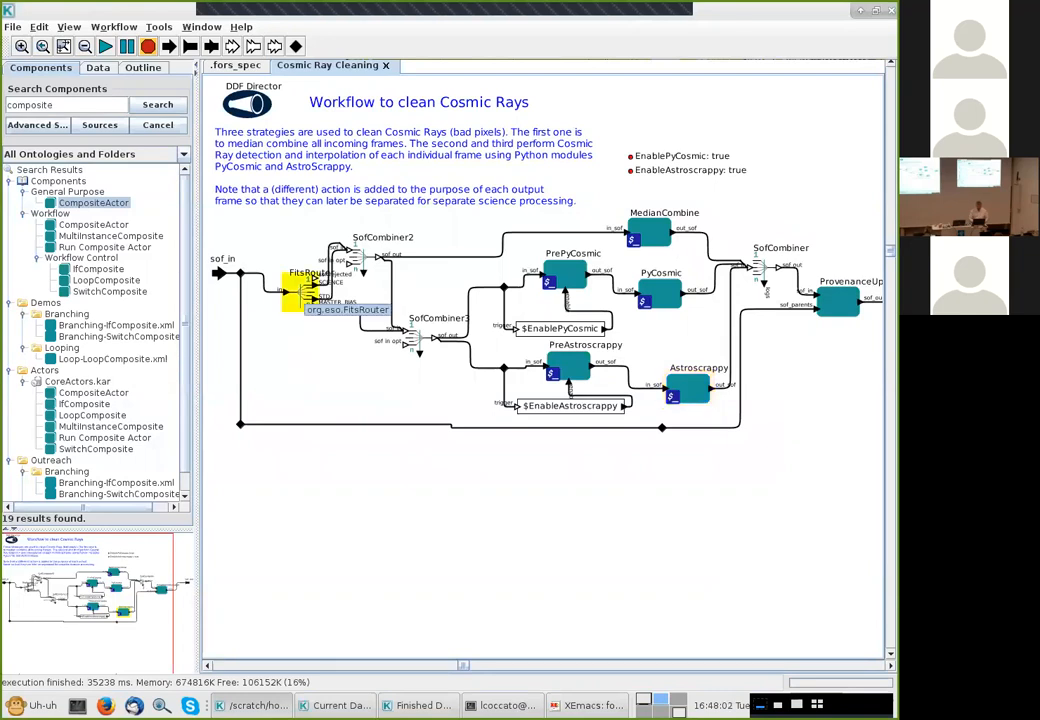
double_click(300, 292)
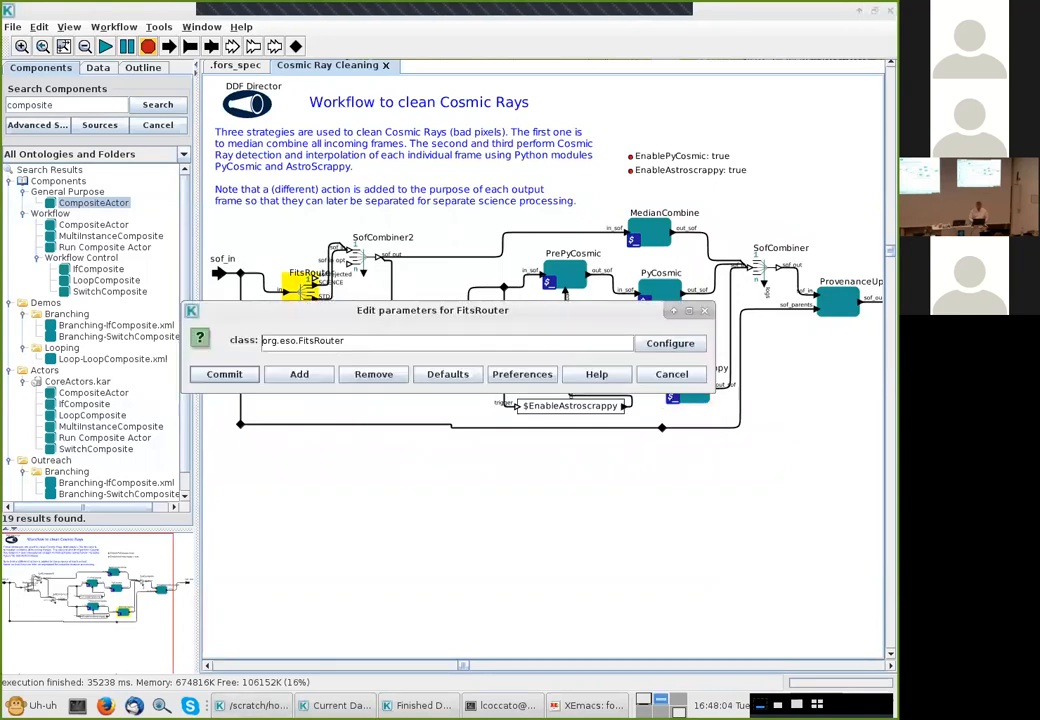
click(299, 374)
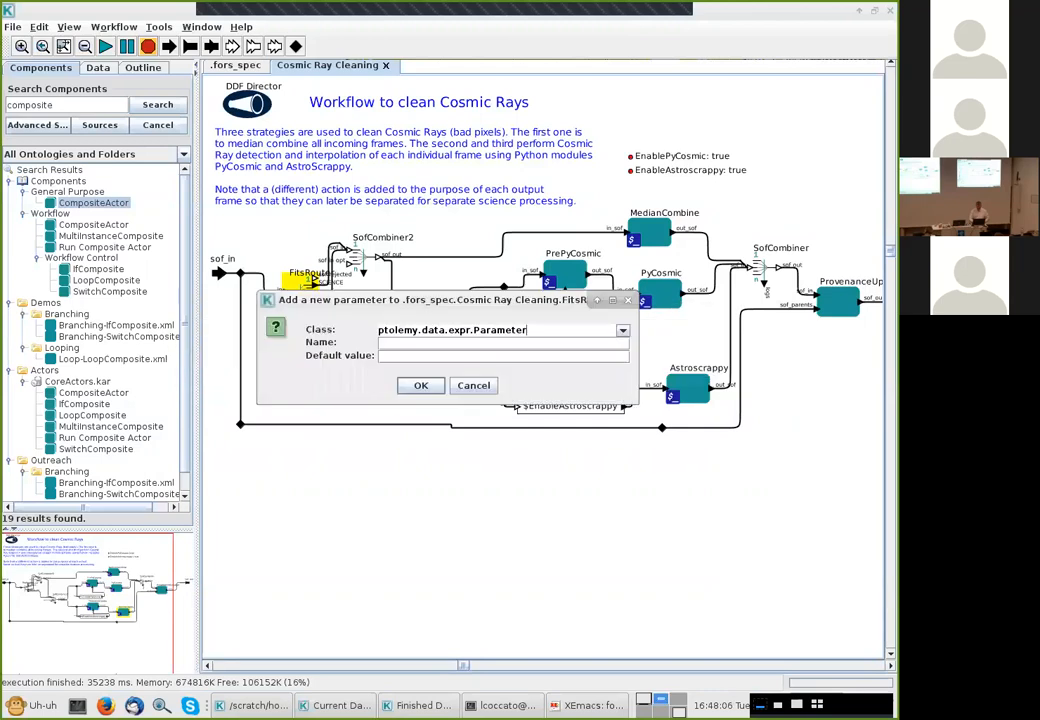
text(SCIENCE_config)
Copy the "SCIENCE_MXU,SCIENCE_MOS,SCIENCE_LSS" value from the terminal prompt and return to the parameter dialog
key(alt+Tab)
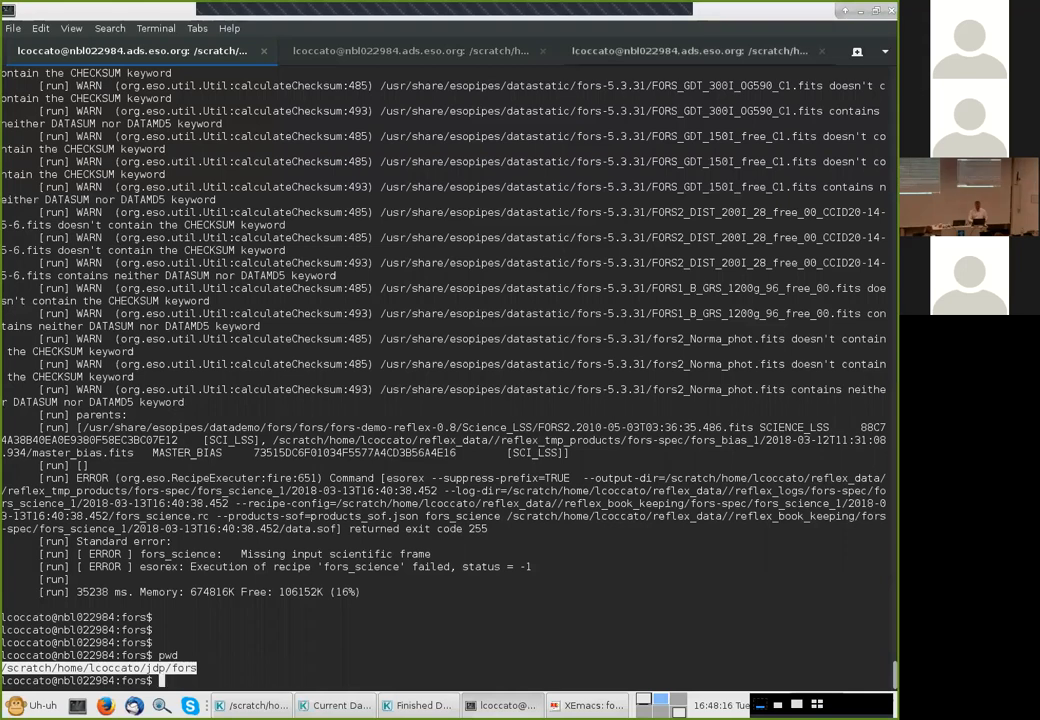
key(ctrl+Page_Down)
key(ctrl+Page_Down)
key(BackSpace)
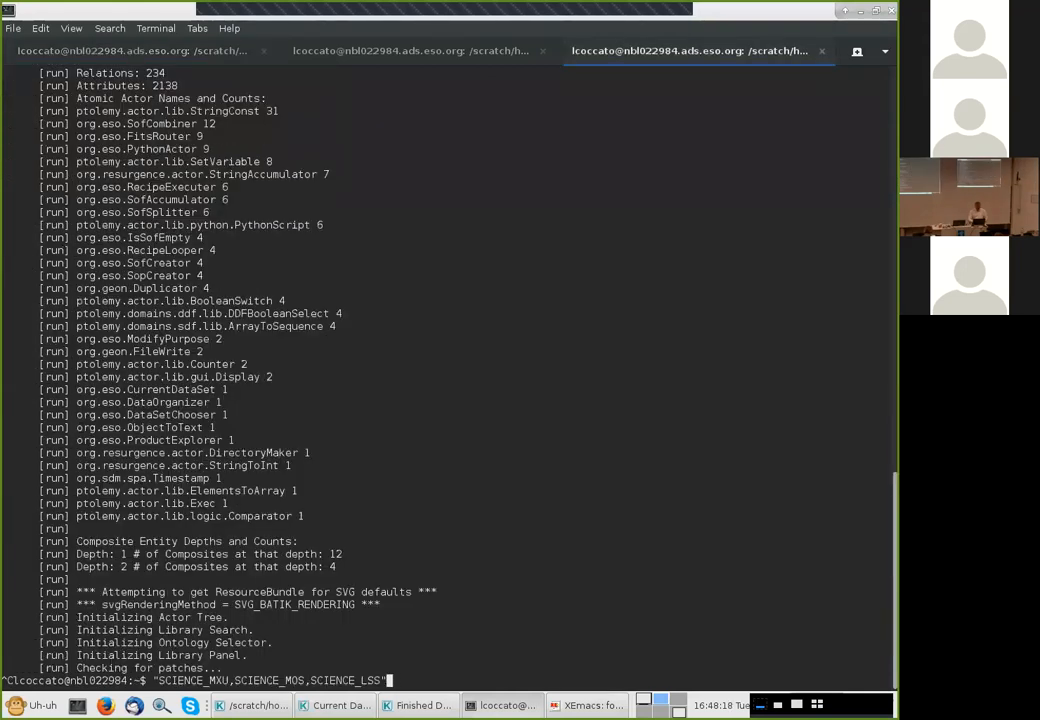
drag(347, 680, 281, 680)
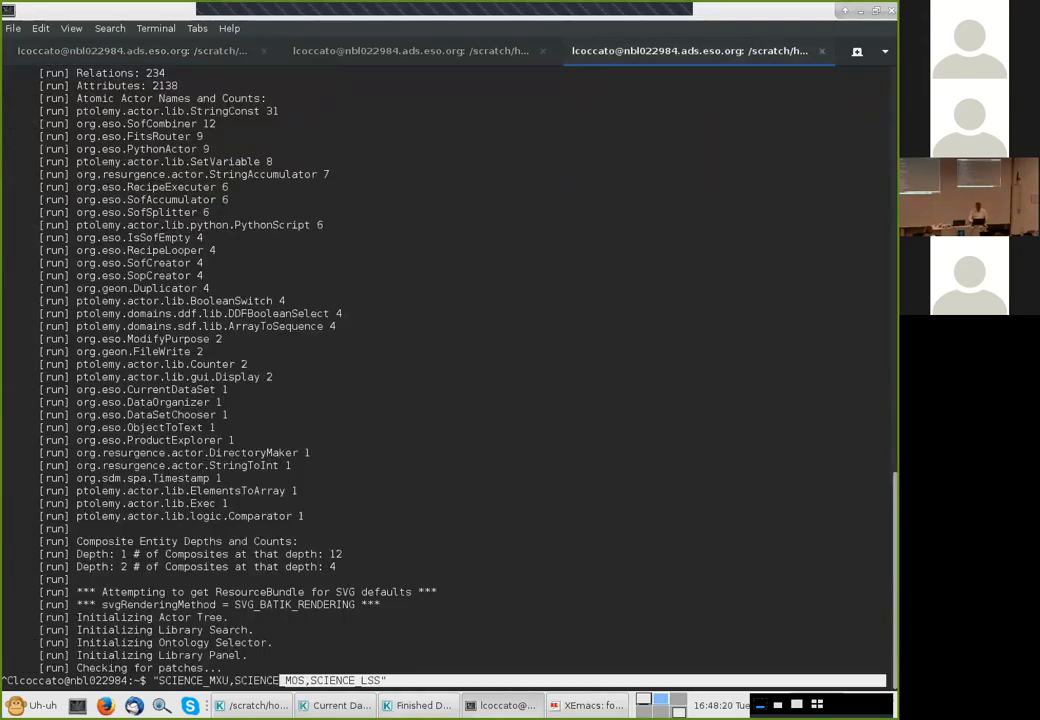
drag(158, 680, 310, 680)
drag(152, 680, 390, 680)
key(ctrl+c)
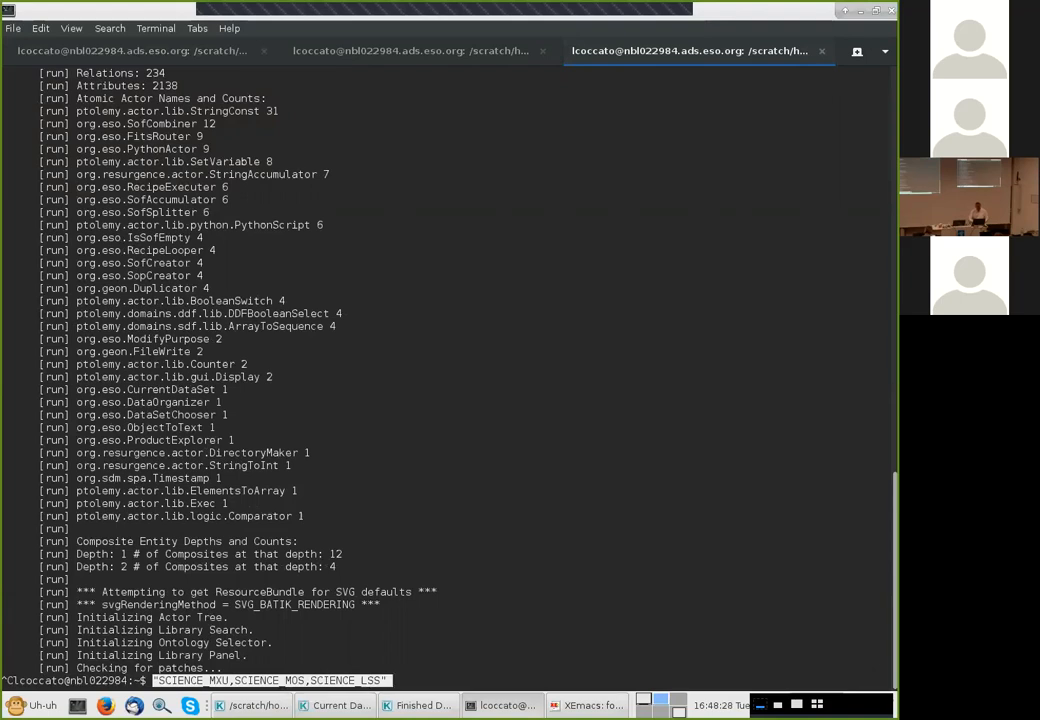
key(alt+Tab)
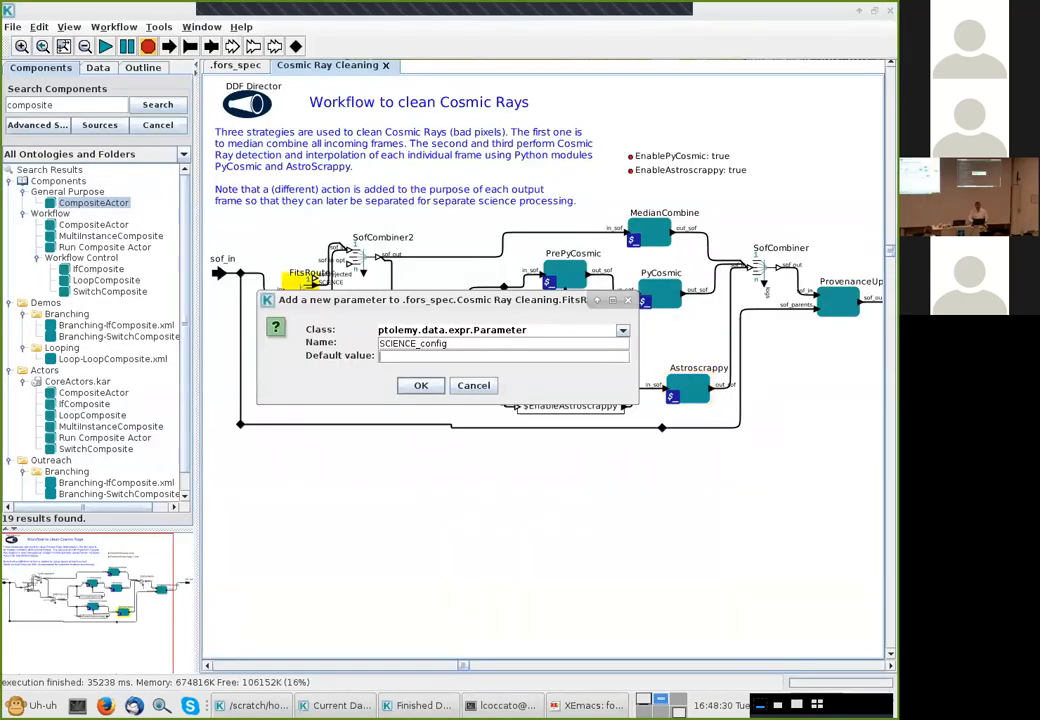
Set the SCIENCE_config parameter's default value to "SCIENCE_MXU,SCIENCE_MOS,SCIENCE_LSS" and commit the FitsRouter parameters
key(ctrl+v)
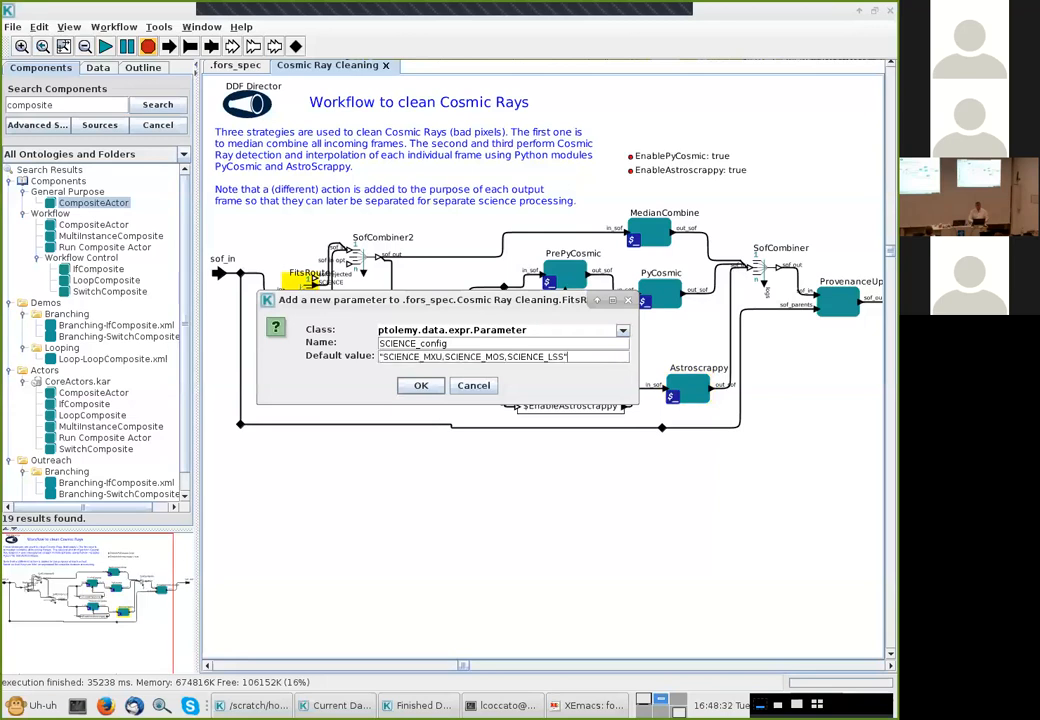
key(Return)
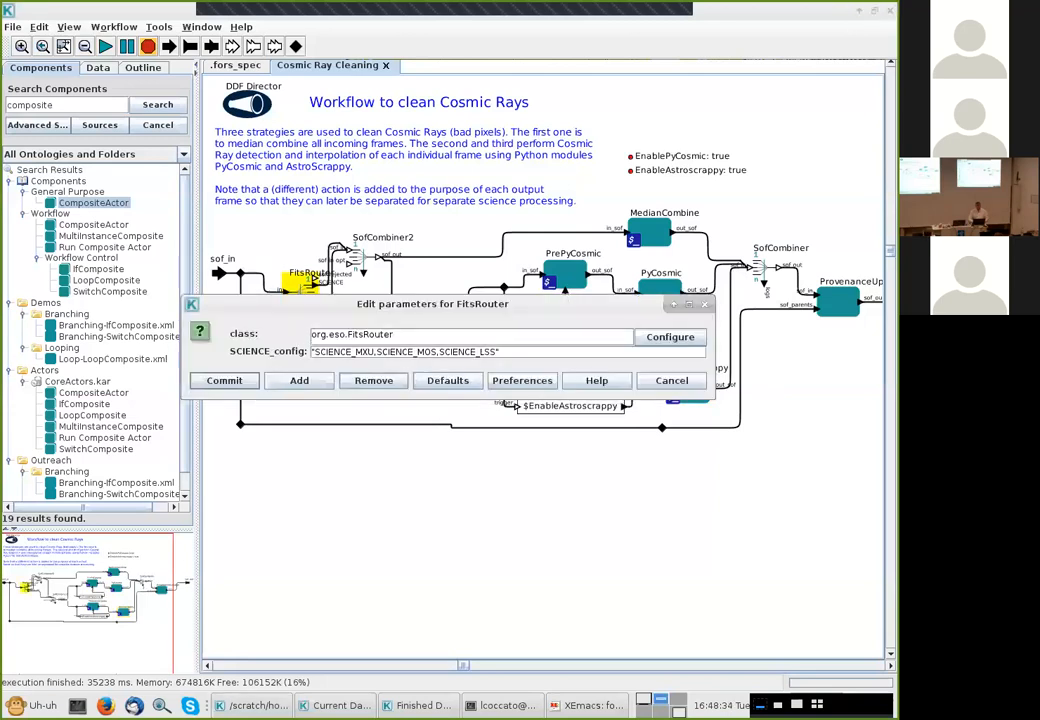
key(Return)
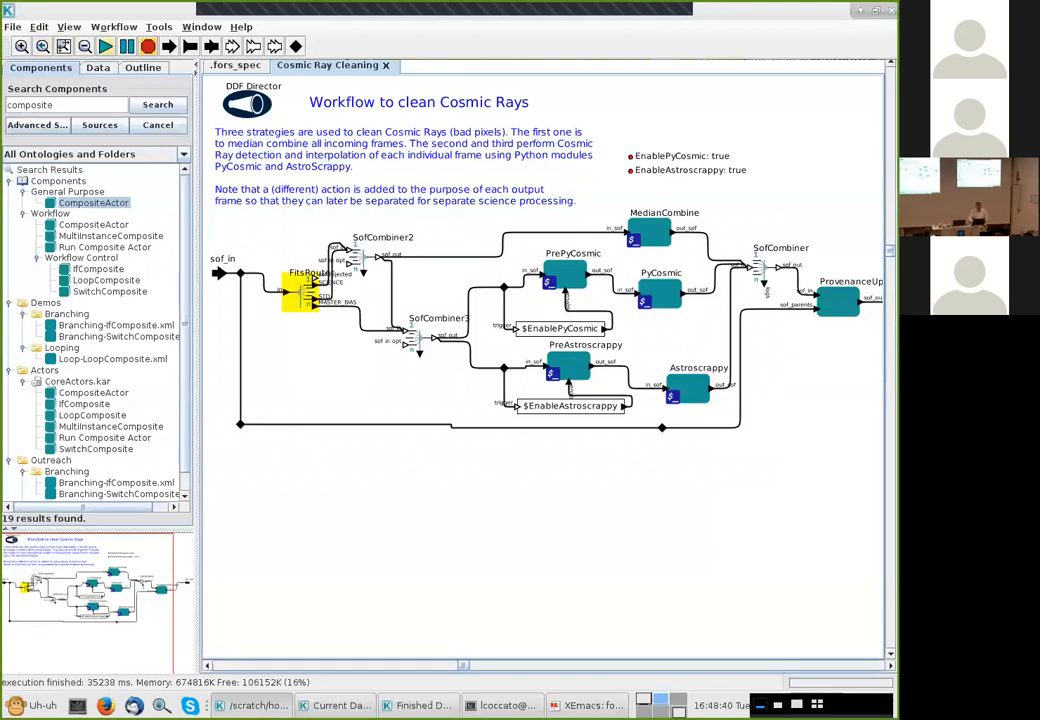
key(alt+Tab)
key(Tab)
key(alt+Tab)
key(Tab)
key(Tab)
key(alt+Tab)
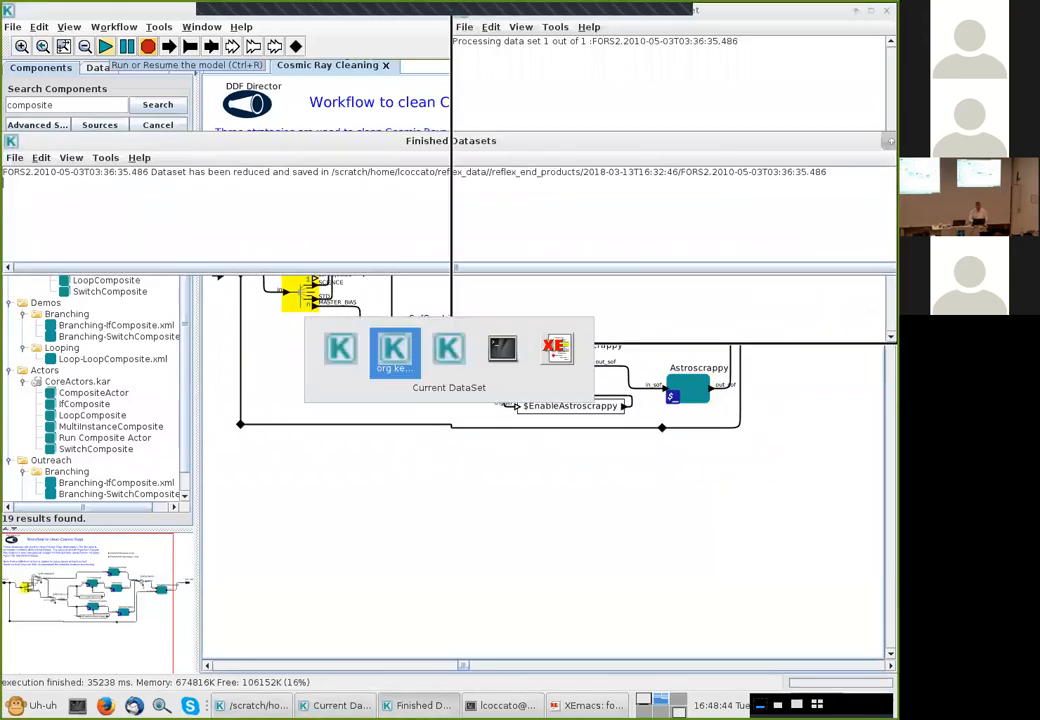
key(Tab)
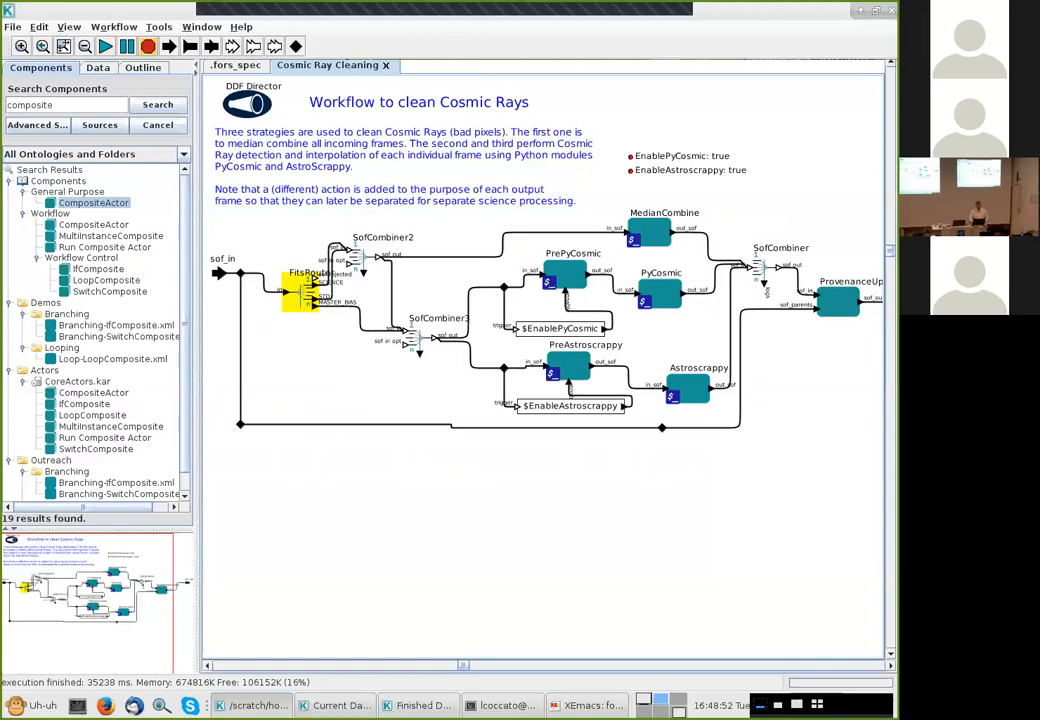
key(alt+F5)
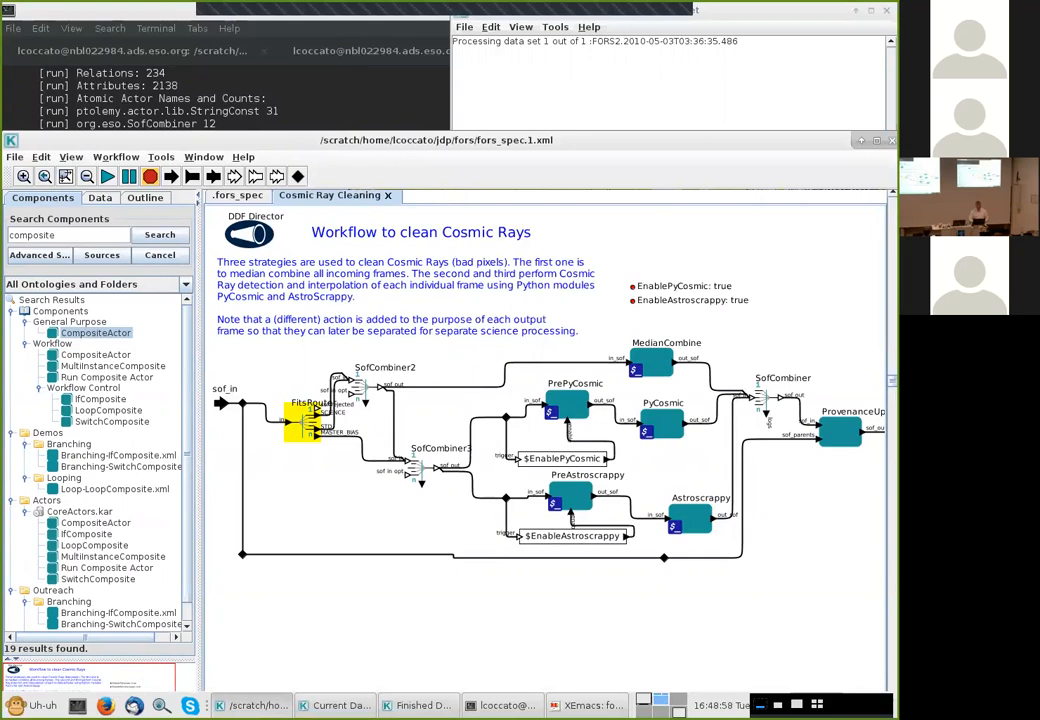
Run the fors_spec workflow on the FORS2.2010-05-03T03:36:35.486 dataset only
key(ctrl+Page_Up)
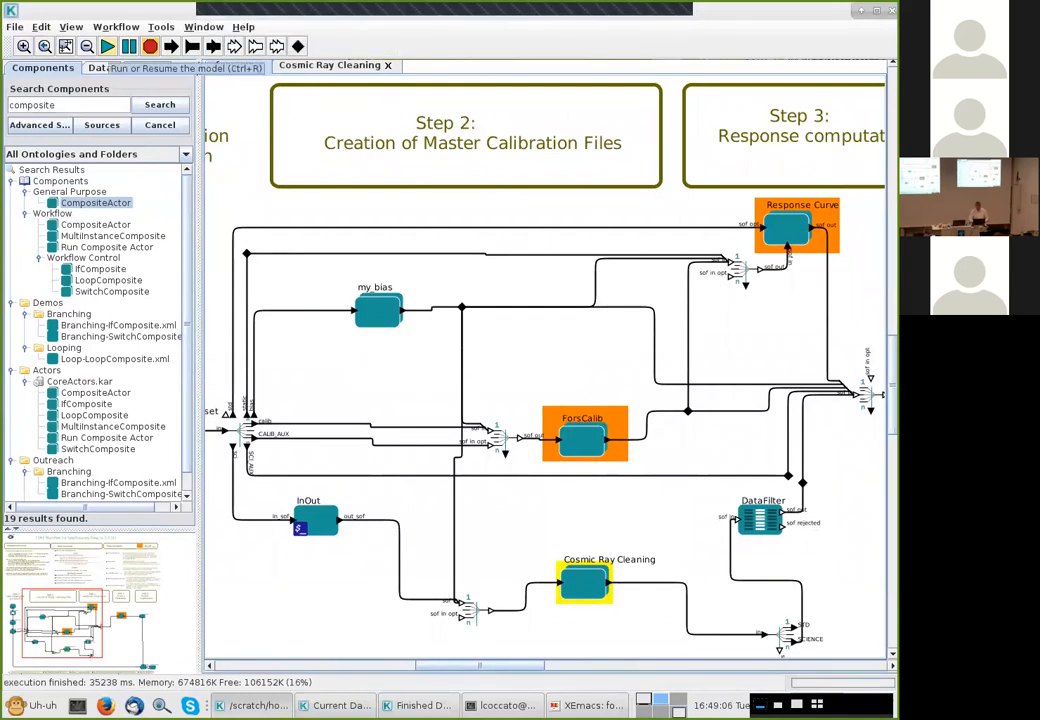
click(107, 46)
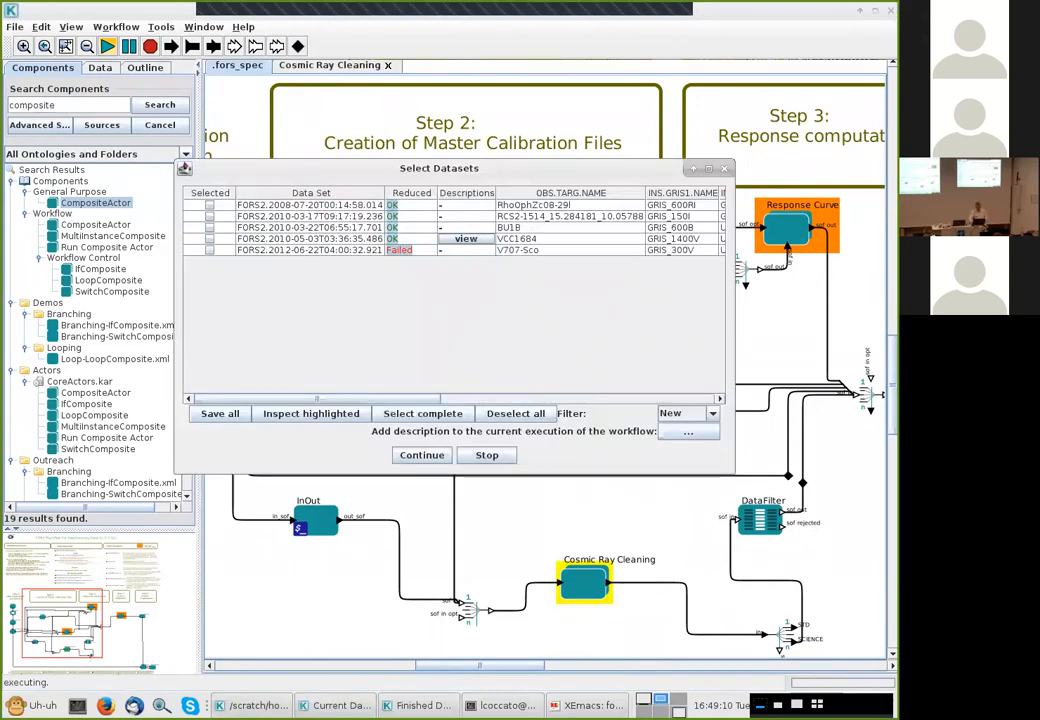
click(209, 239)
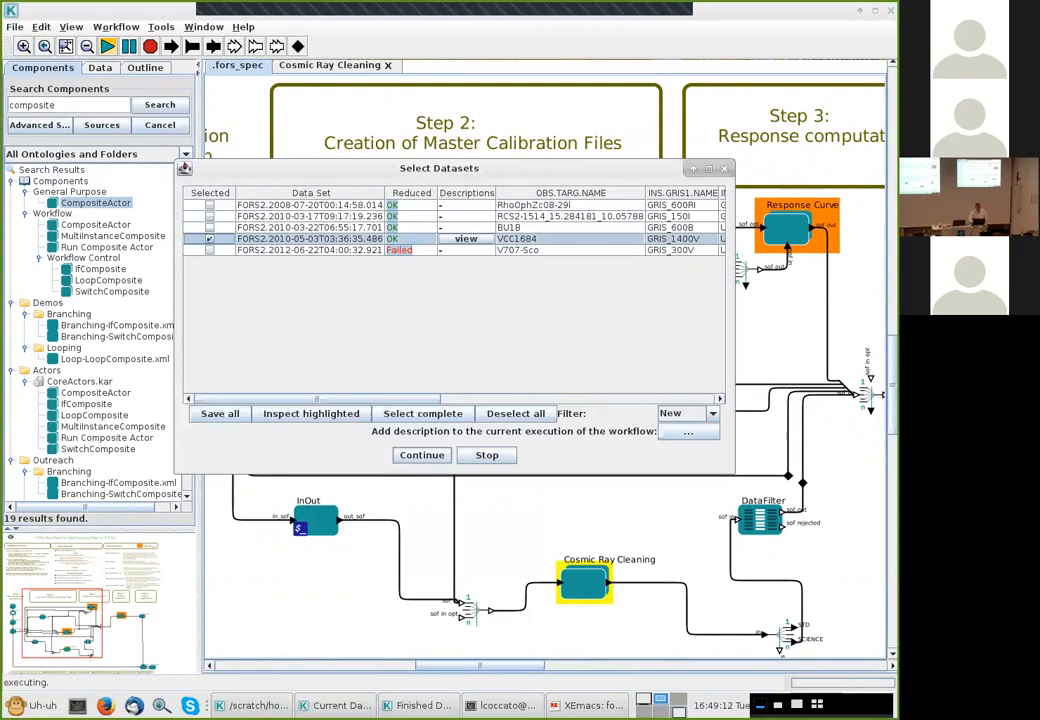
click(421, 455)
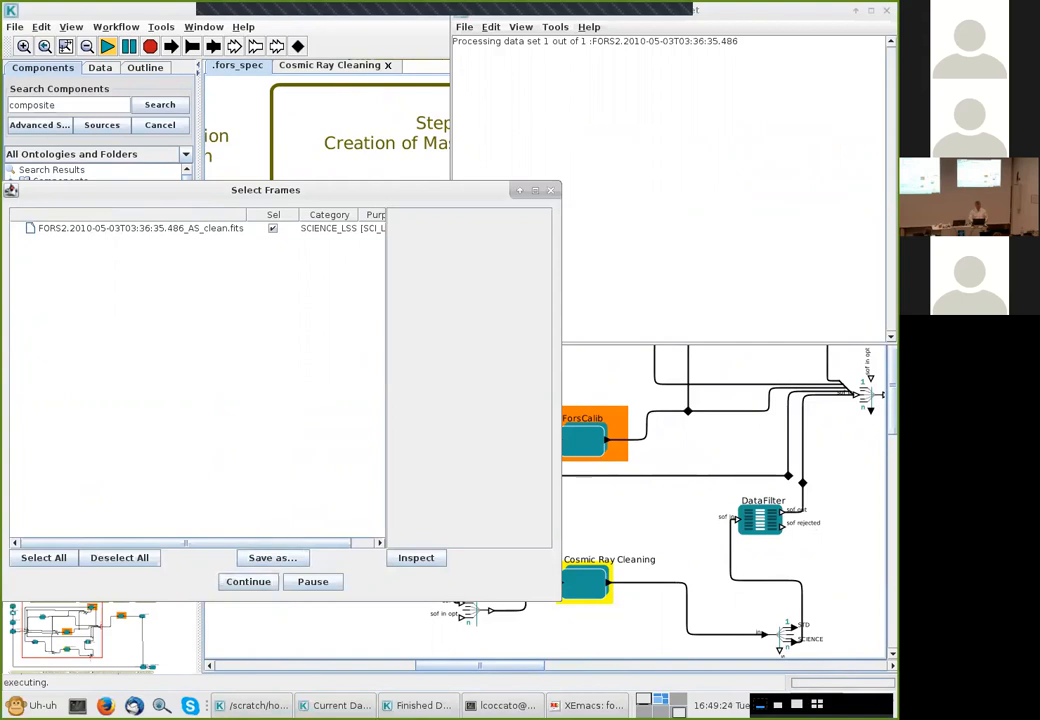
Inspect the header of the cosmic-ray cleaned AS_clean science frame, then continue the workflow
drag(330, 189, 524, 61)
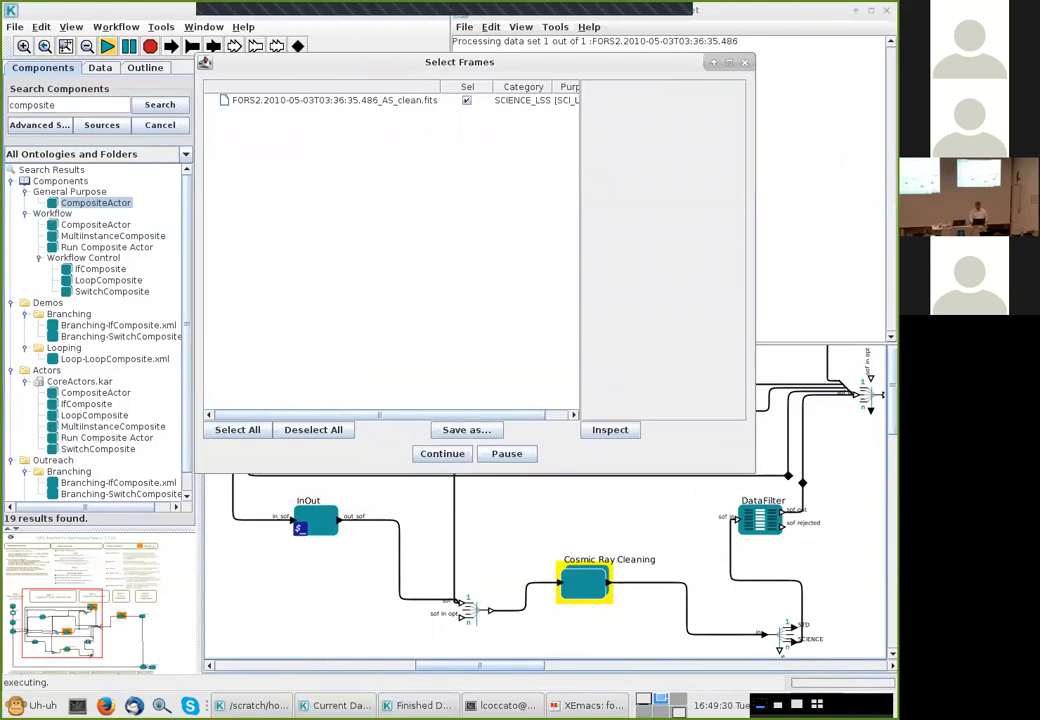
click(610, 430)
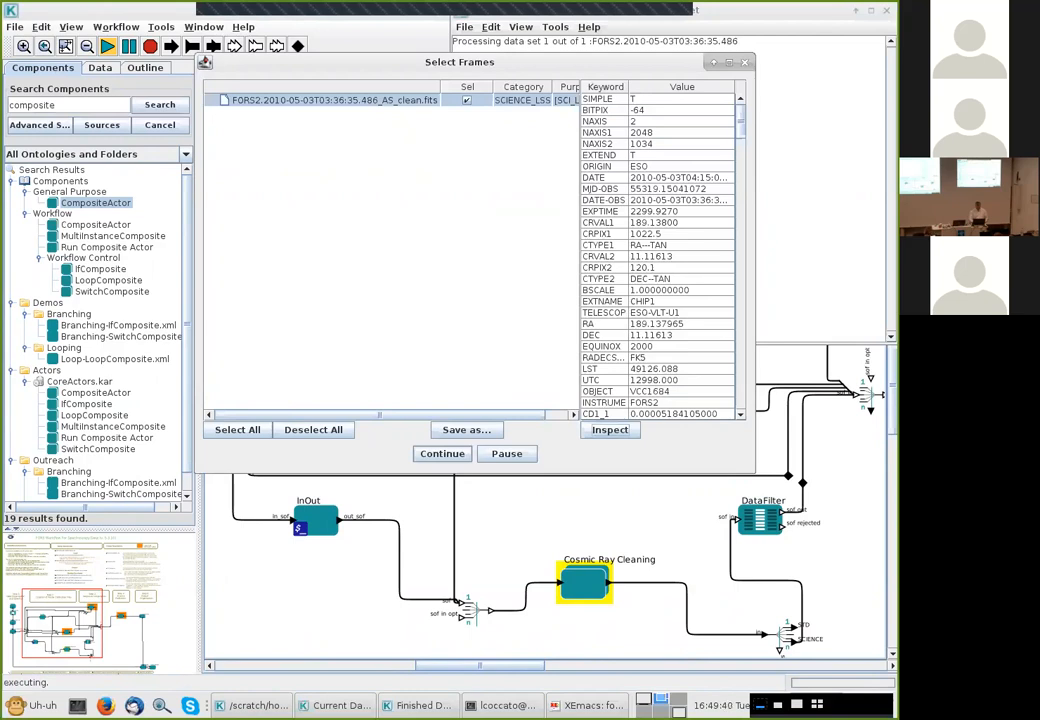
click(442, 454)
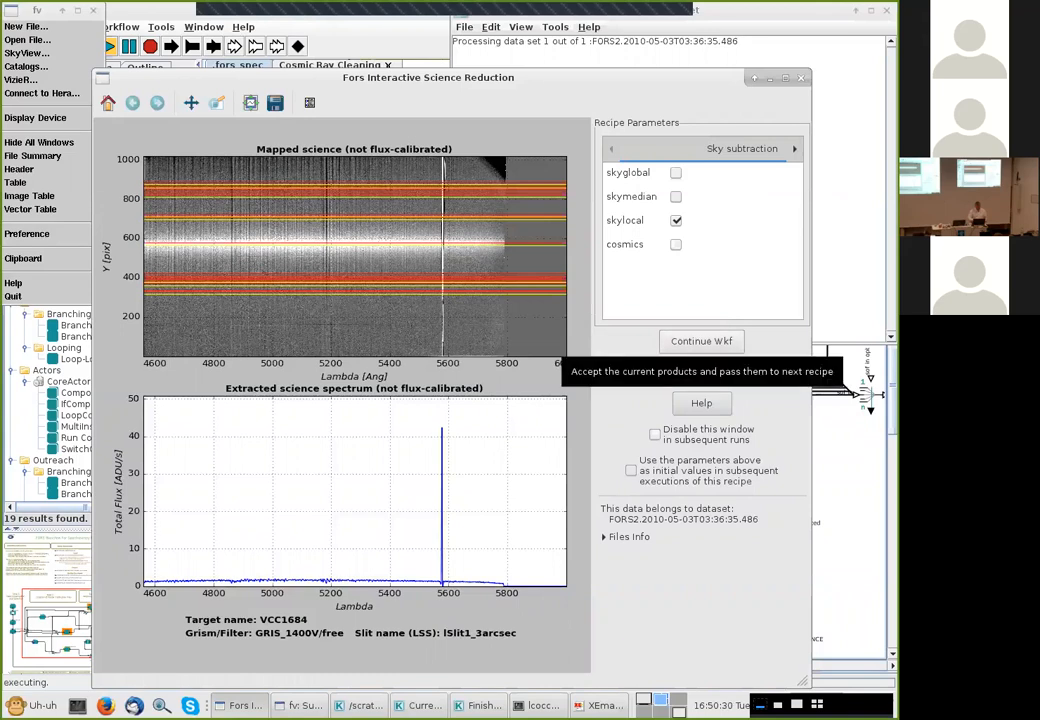
Accept the interactive science reduction products and continue past the product explorer to finish the run
click(702, 341)
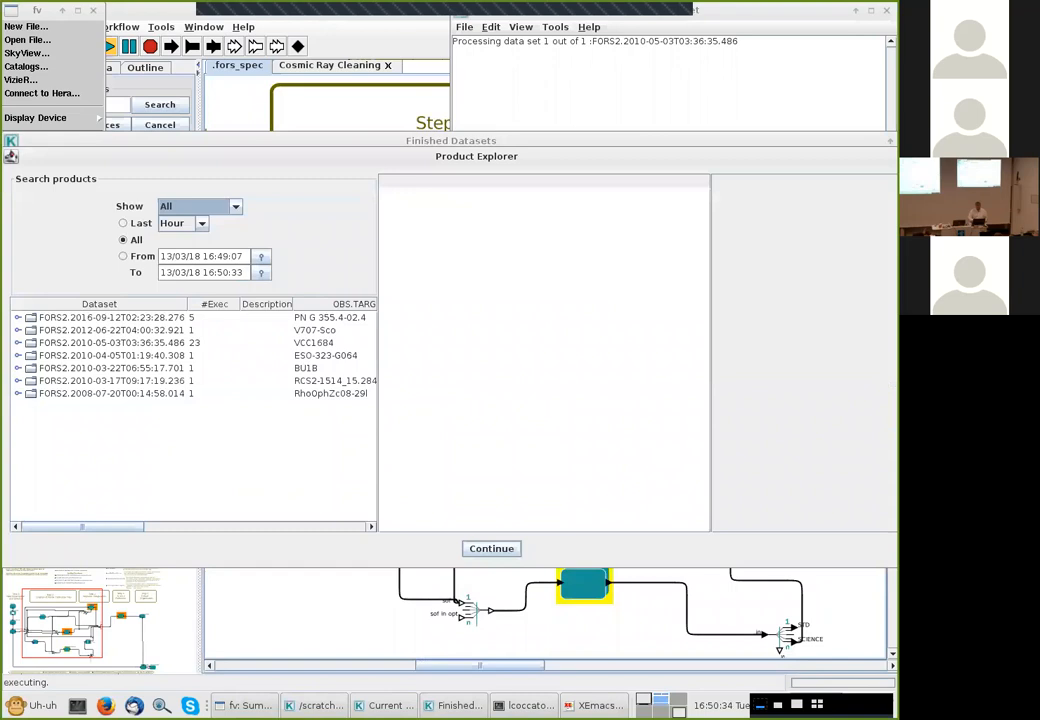
click(491, 549)
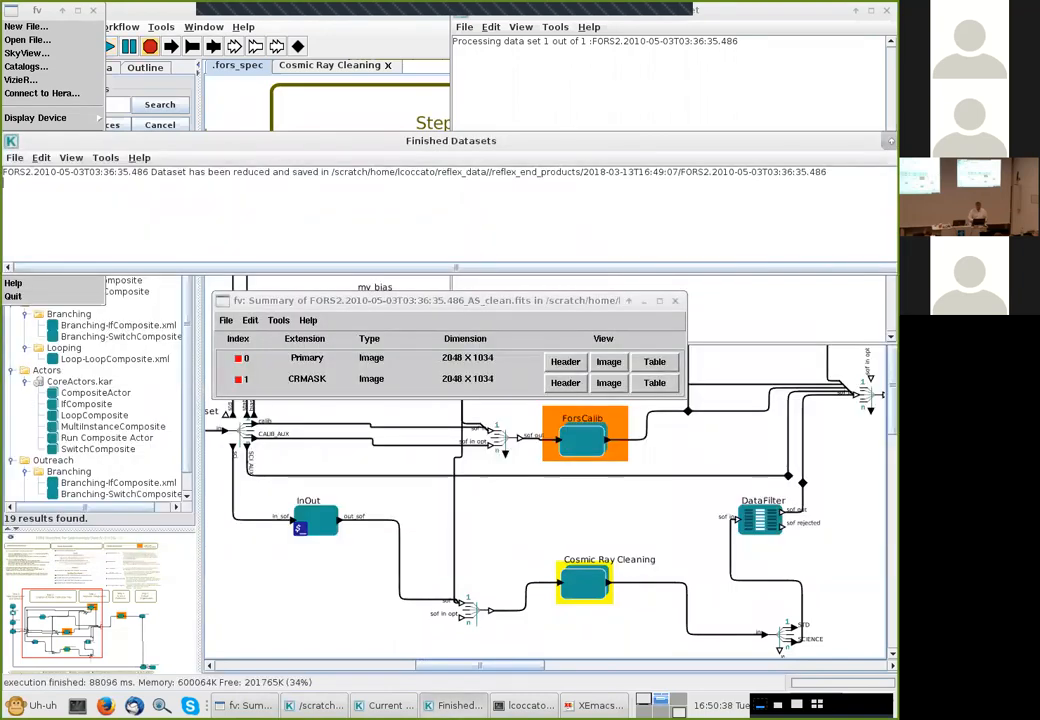
click(315, 706)
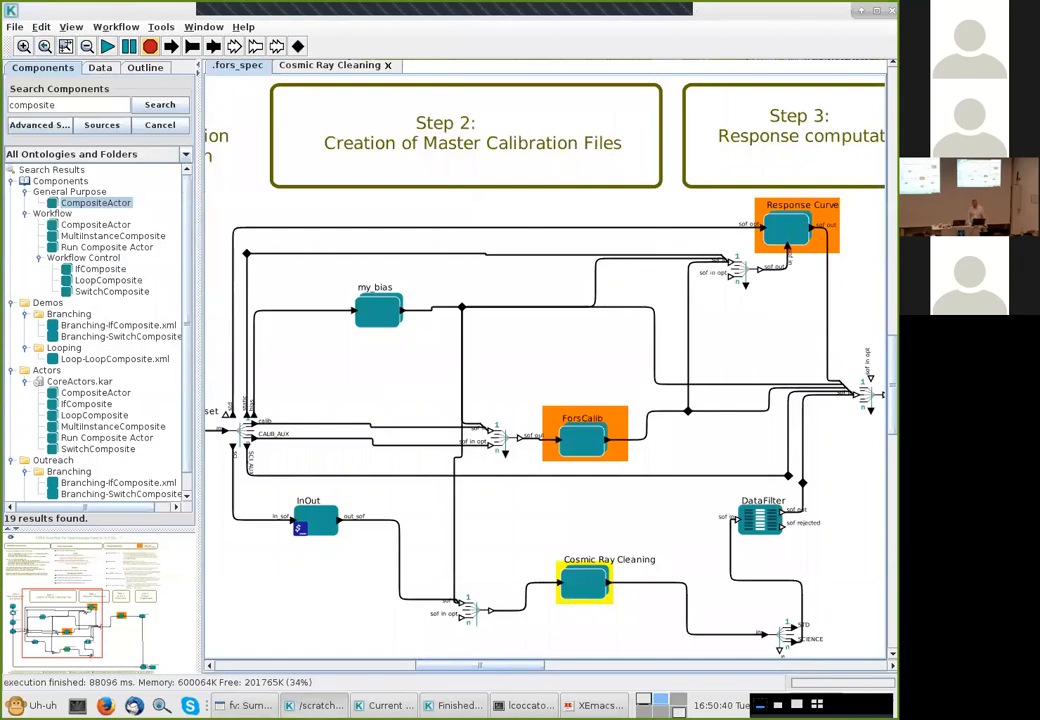